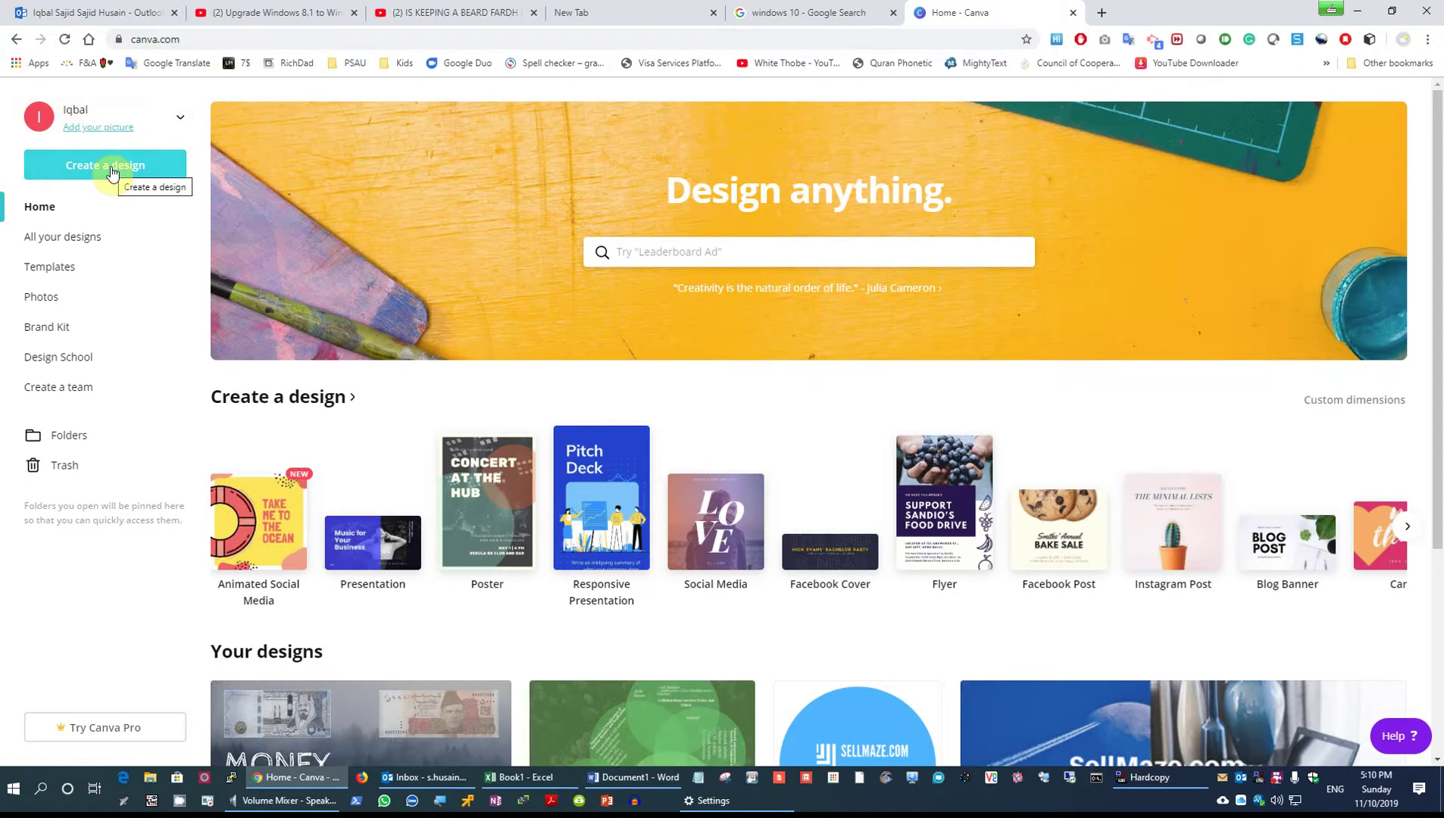
Step: Create a new blank design using the YouTube Thumbnail format
left_click(116, 172)
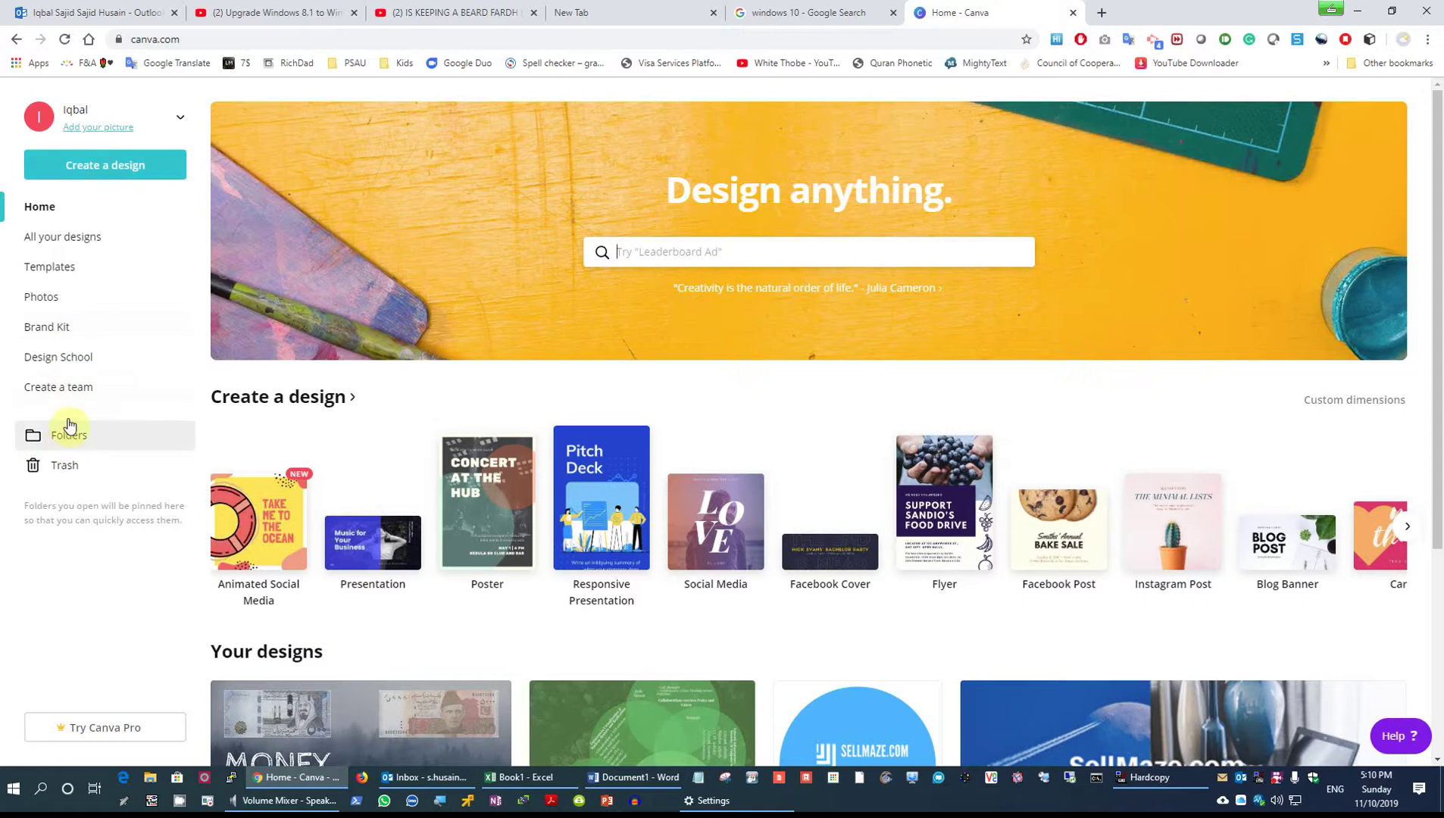
left_click(136, 165)
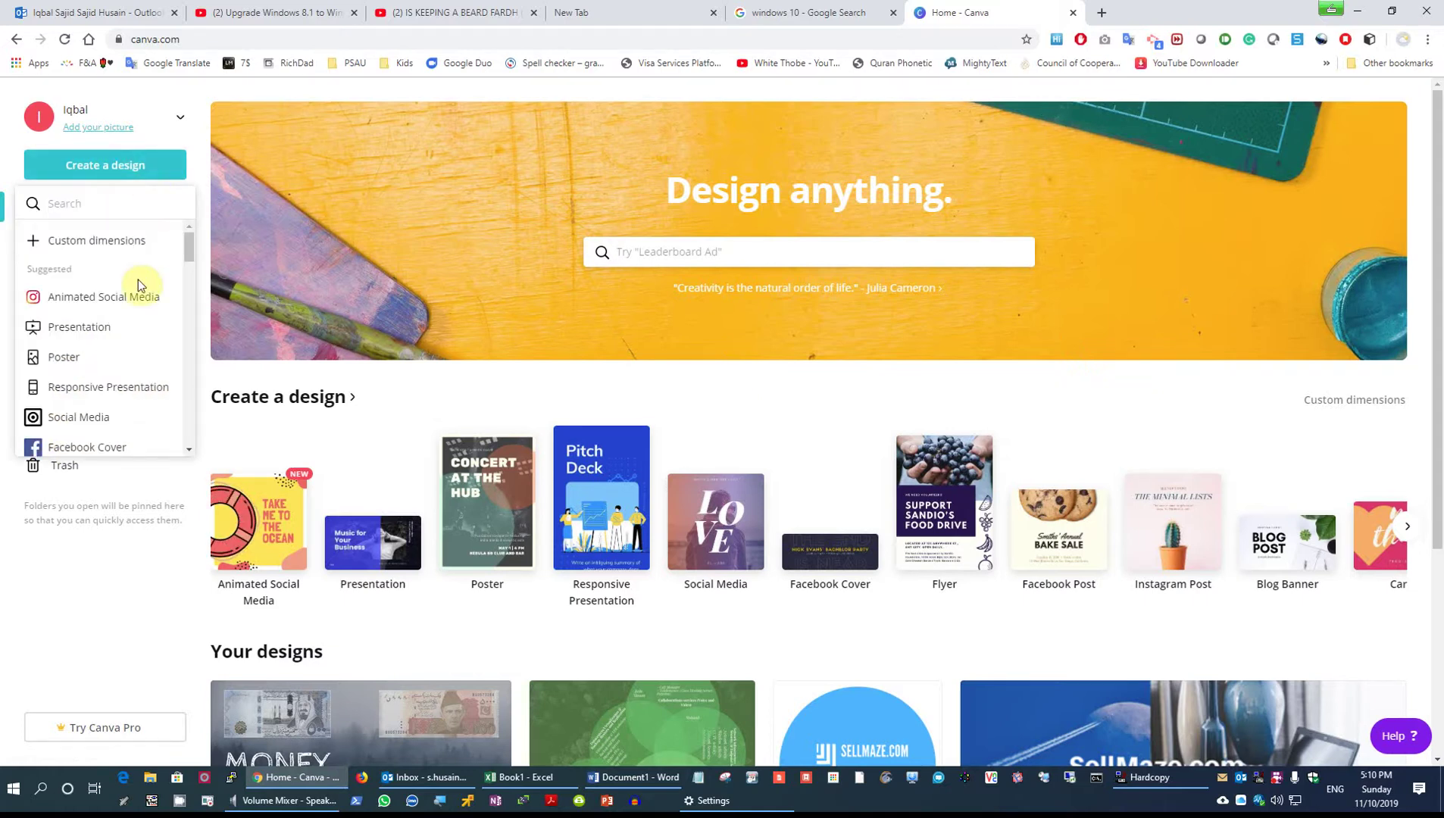
scroll(136, 291, "down", 1)
scroll(136, 292, "down", 5)
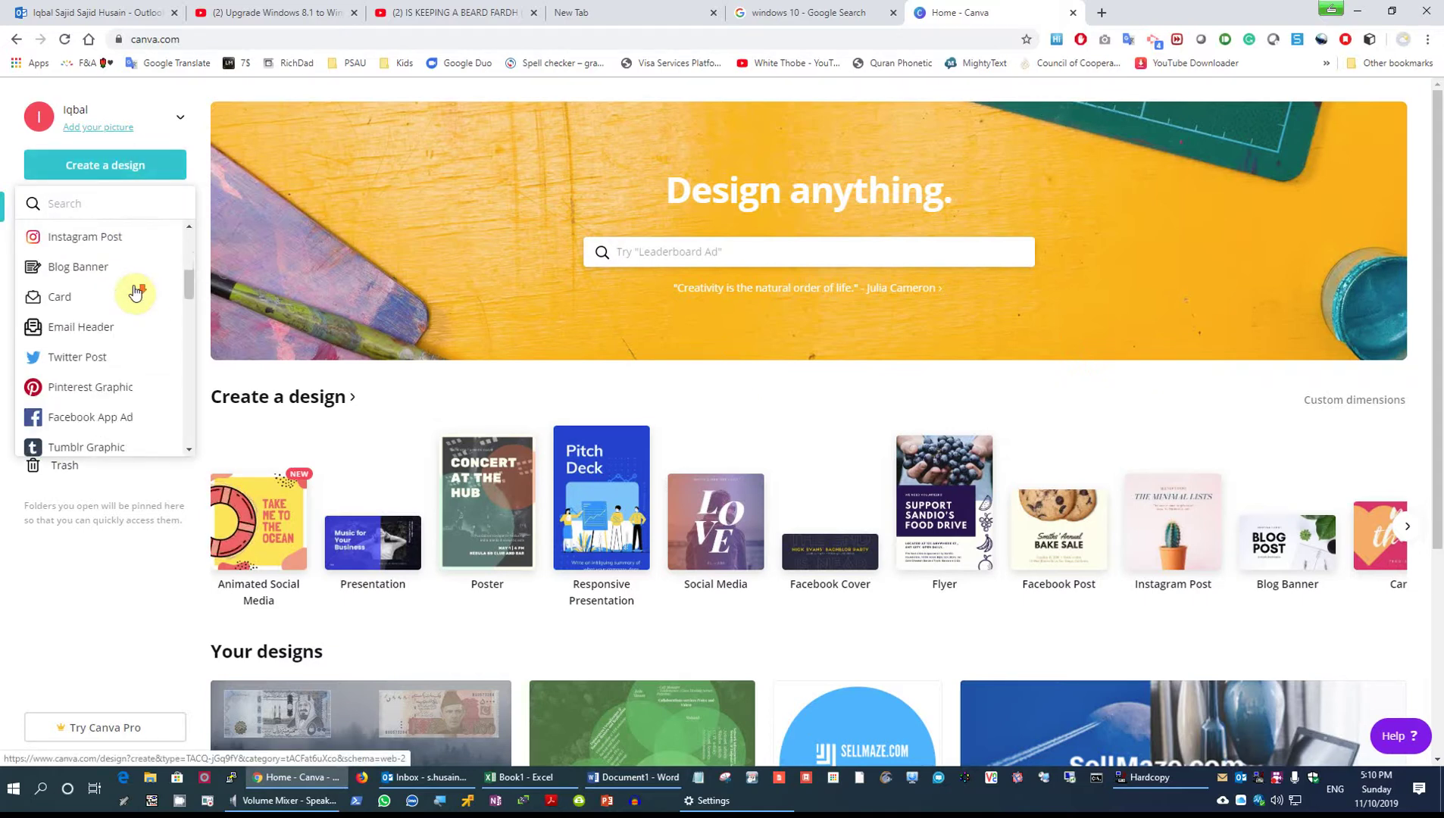
scroll(136, 293, "down", 10)
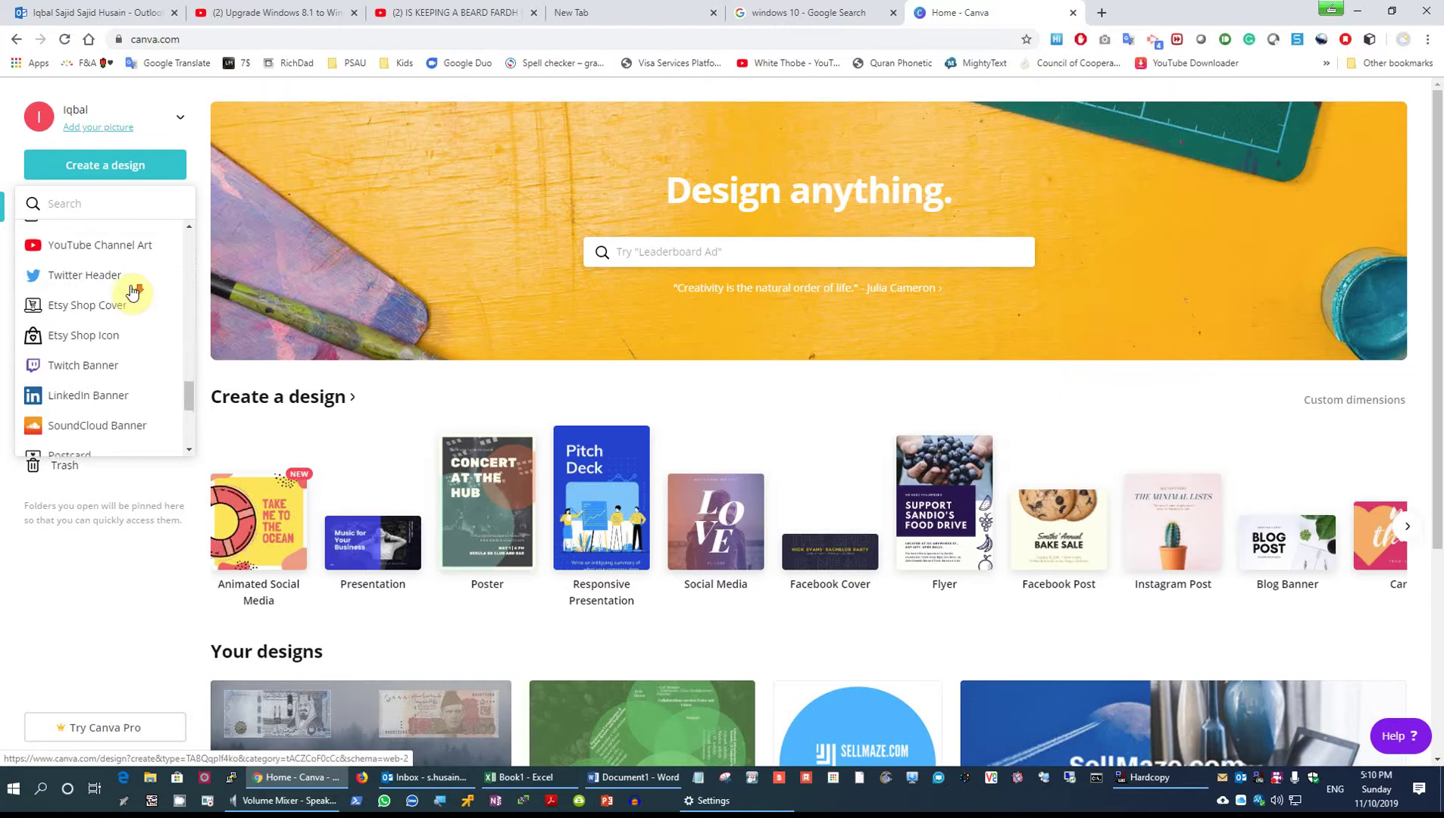
scroll(121, 264, "up", 3)
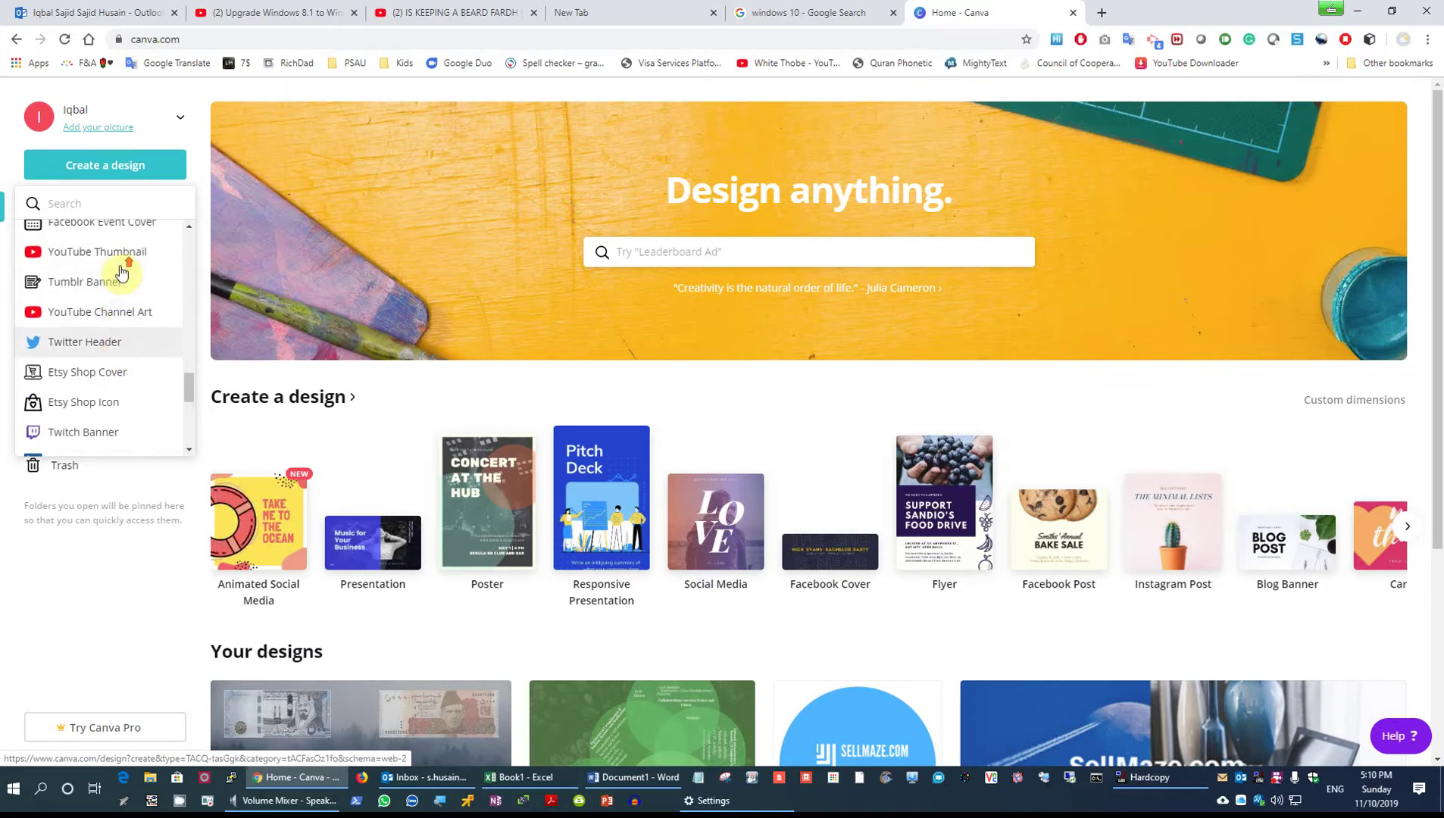
left_click(124, 262)
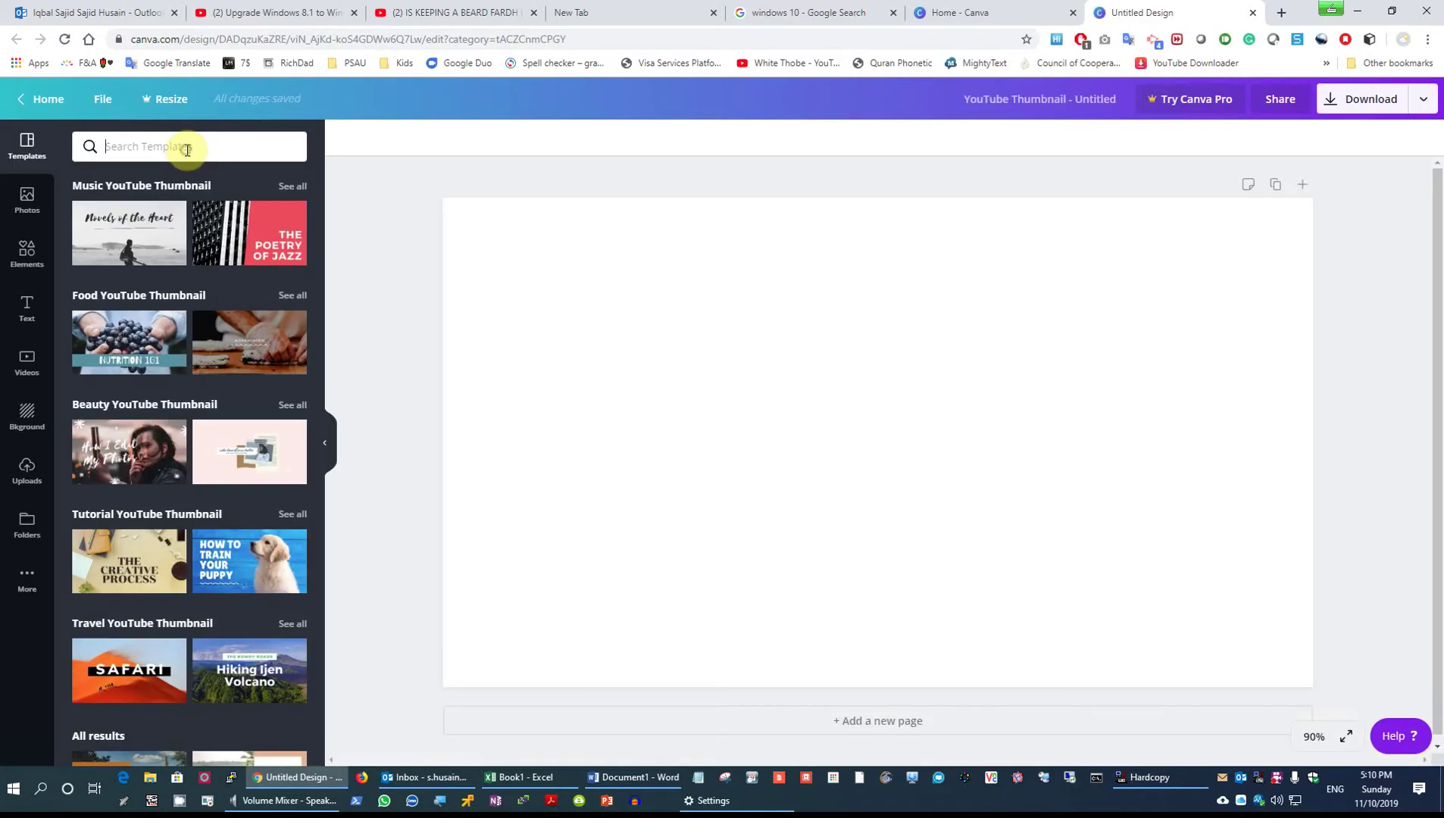
Step: Search the thumbnail templates for "windows", then clear the search
type("windows")
key("Return")
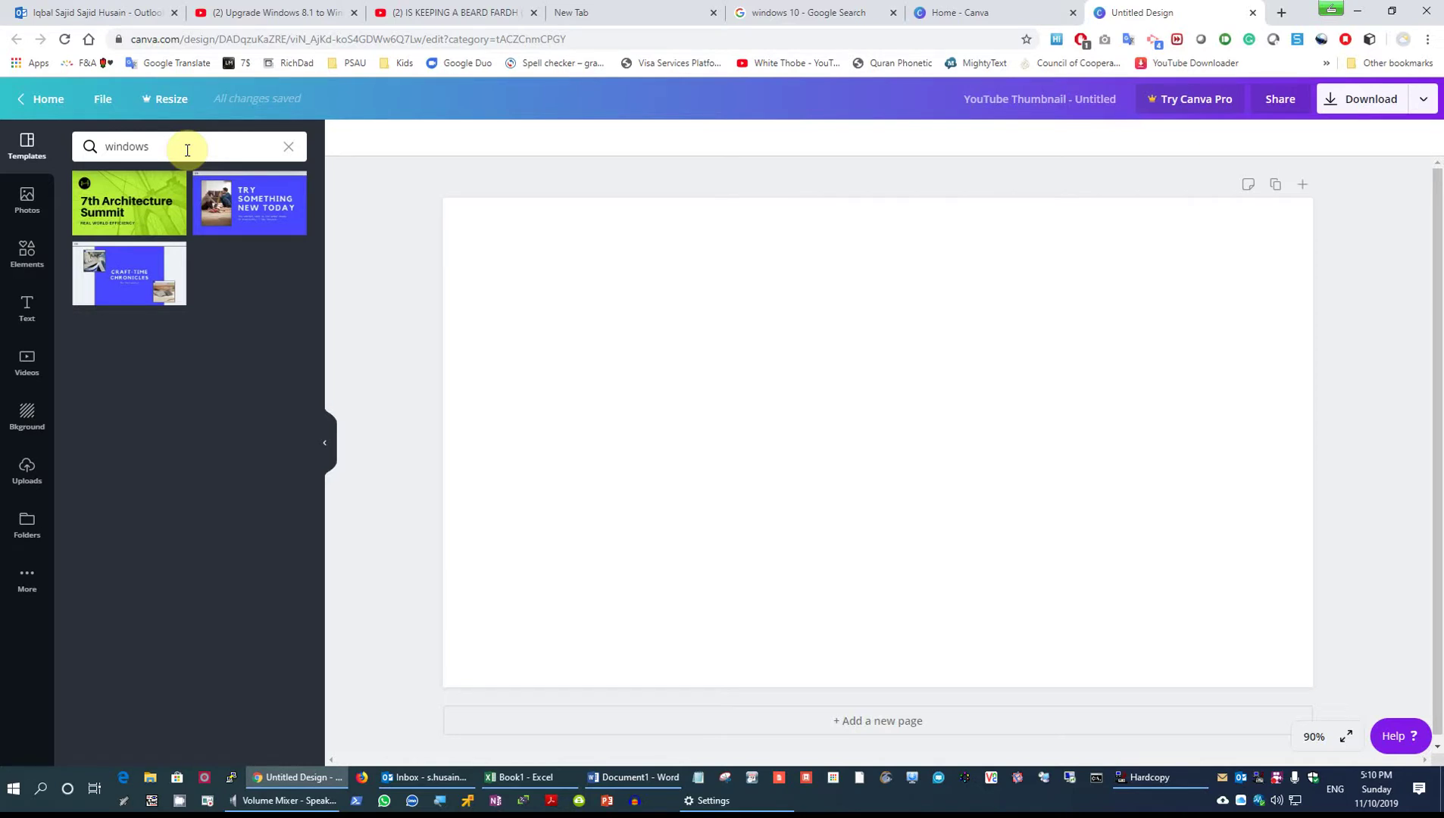
left_click(289, 146)
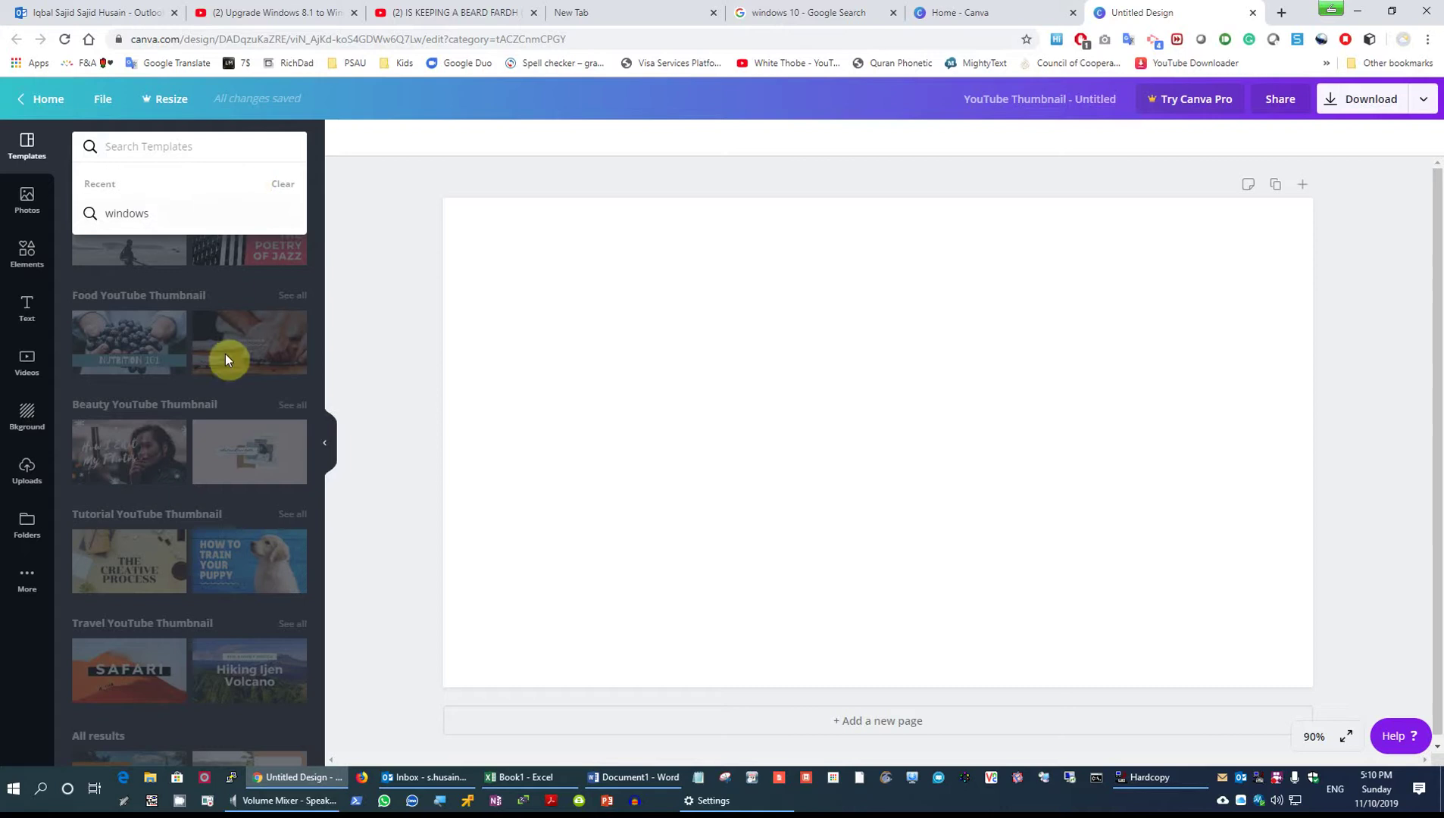
Step: Search the templates for "upgrade", look through the suggested designs, and clear the search along with its recent history
type("uo")
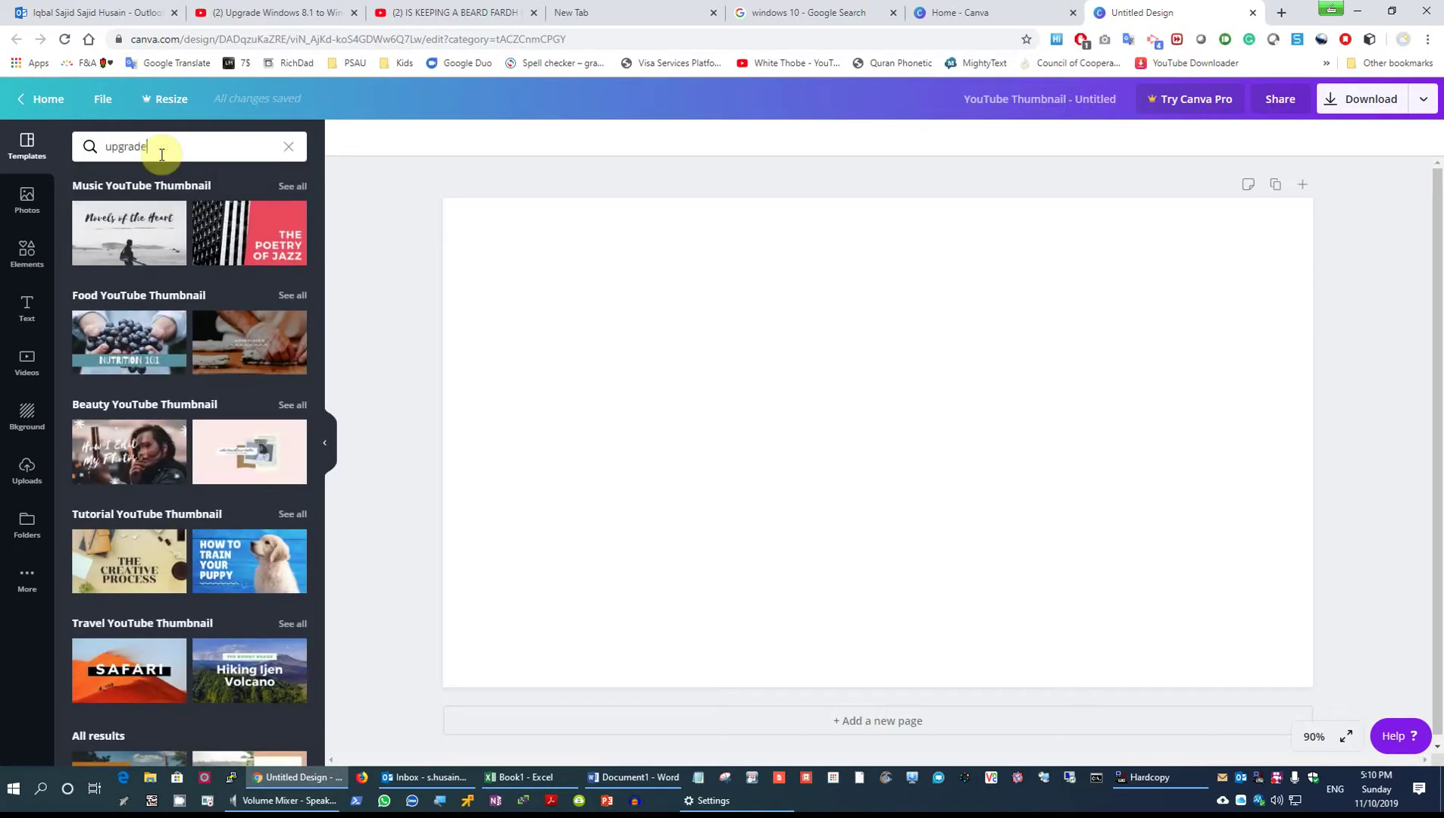
type("grade")
key("Return")
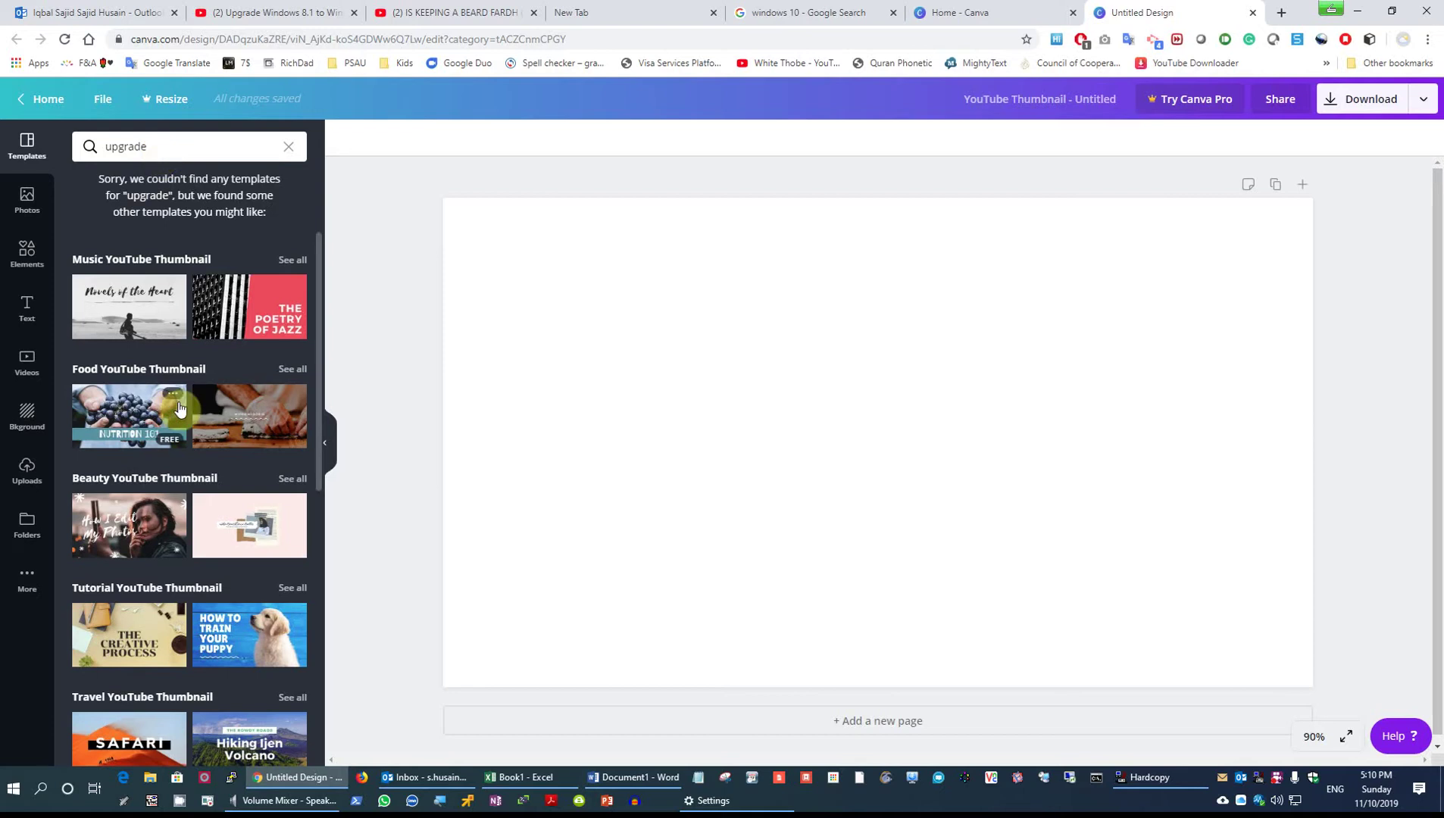
scroll(185, 405, "down", 5)
scroll(186, 409, "down", 5)
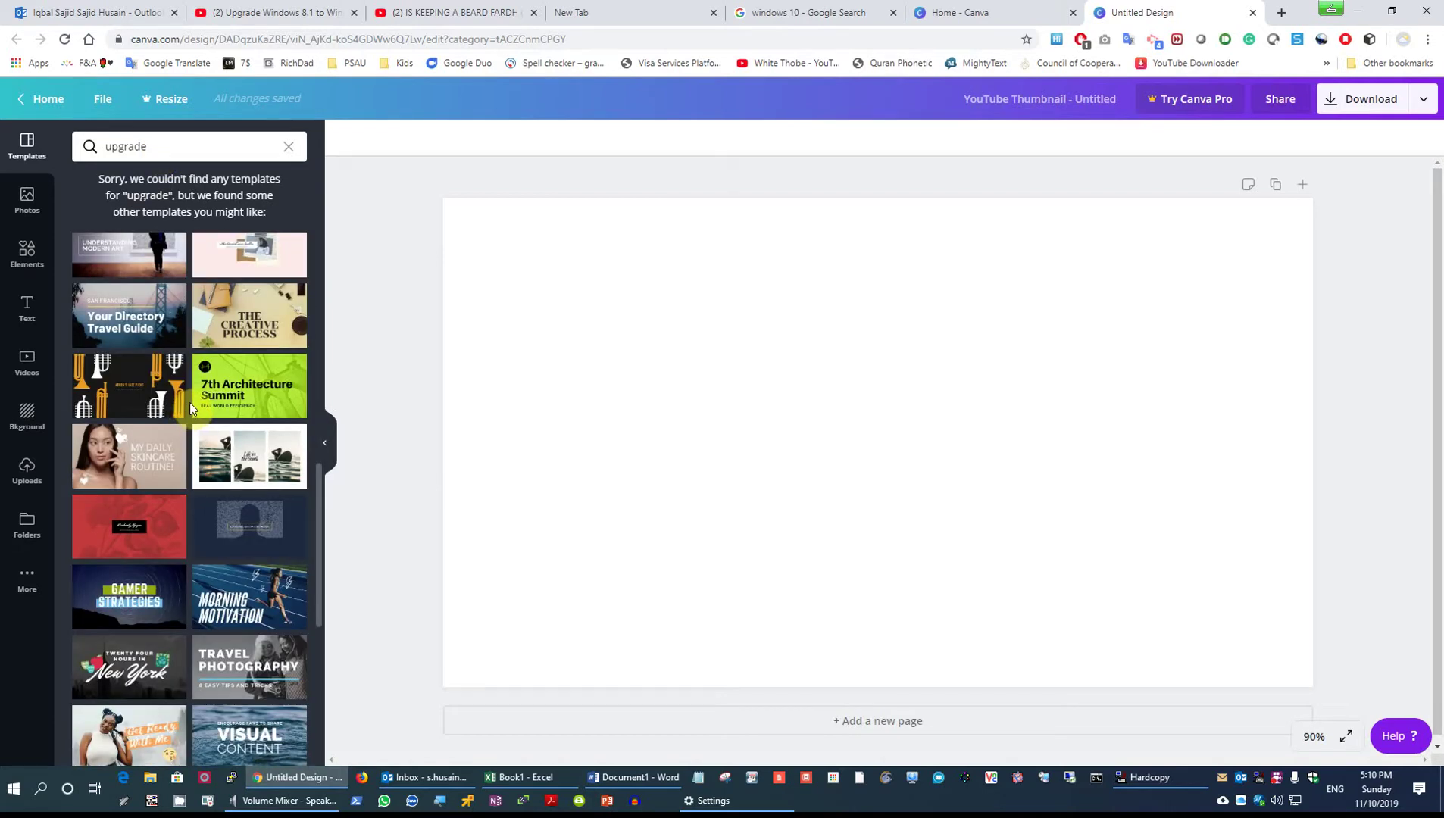
scroll(189, 406, "down", 1)
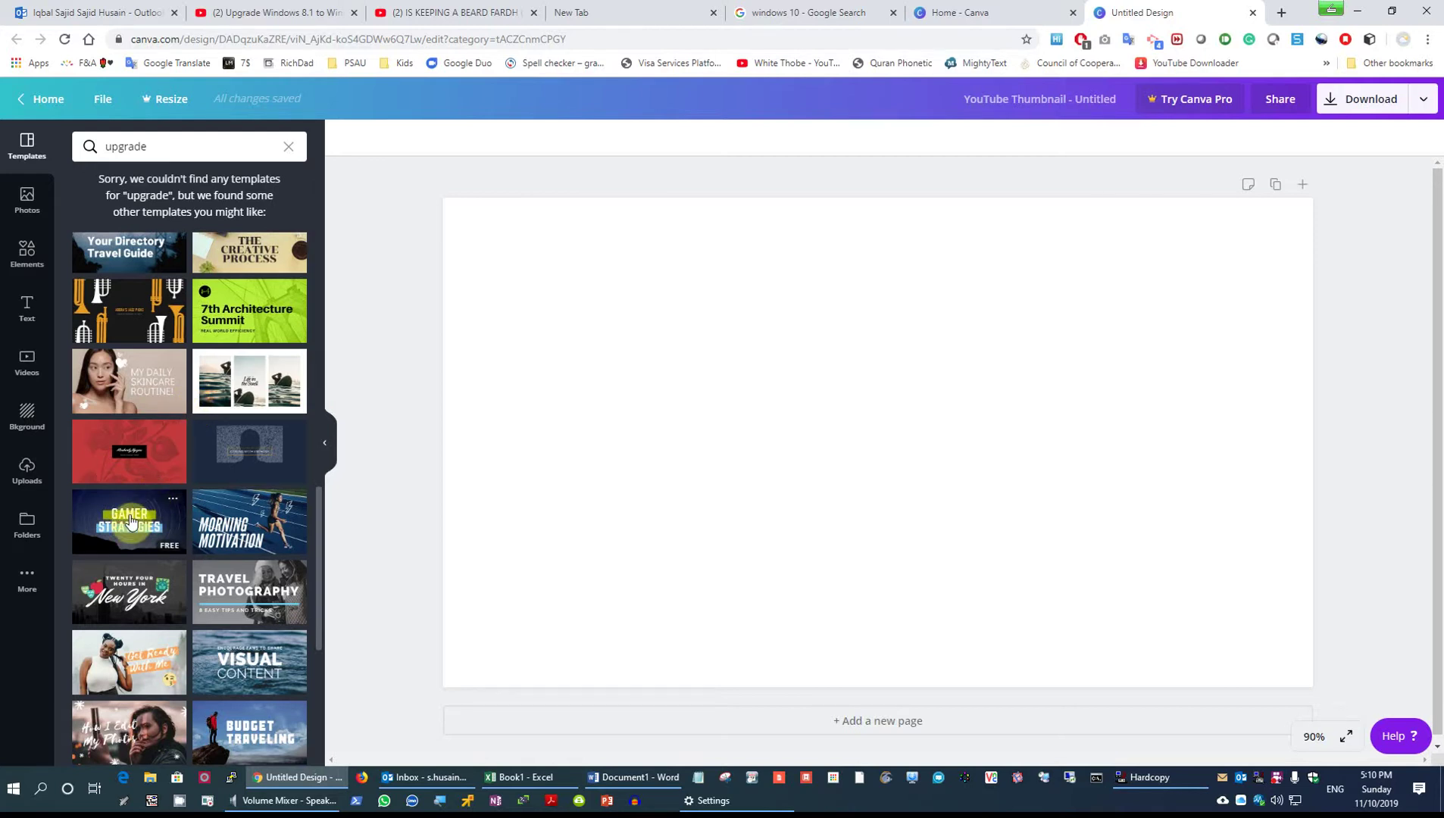
scroll(131, 521, "down", 4)
scroll(131, 521, "down", 2)
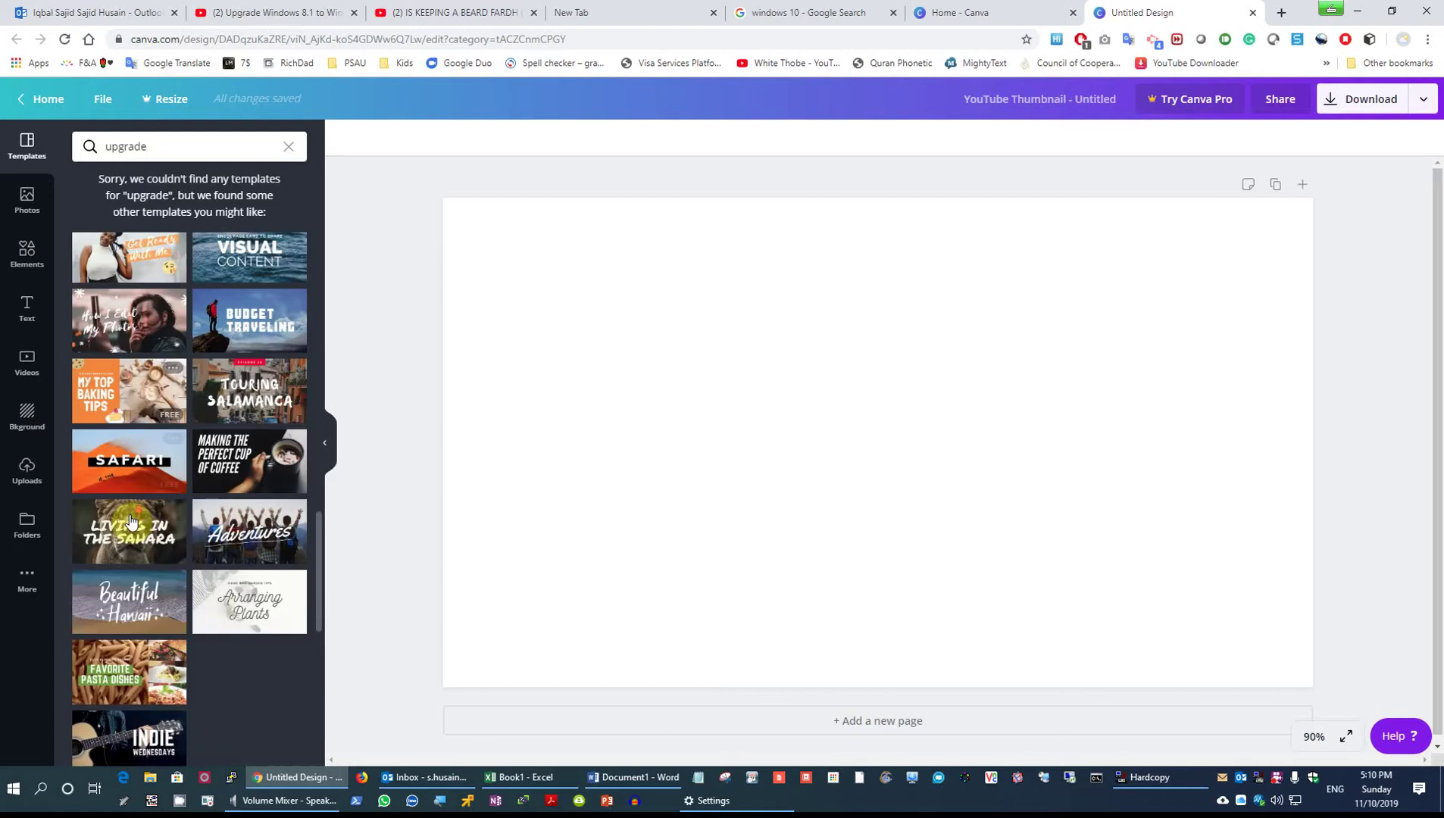
scroll(130, 522, "down", 4)
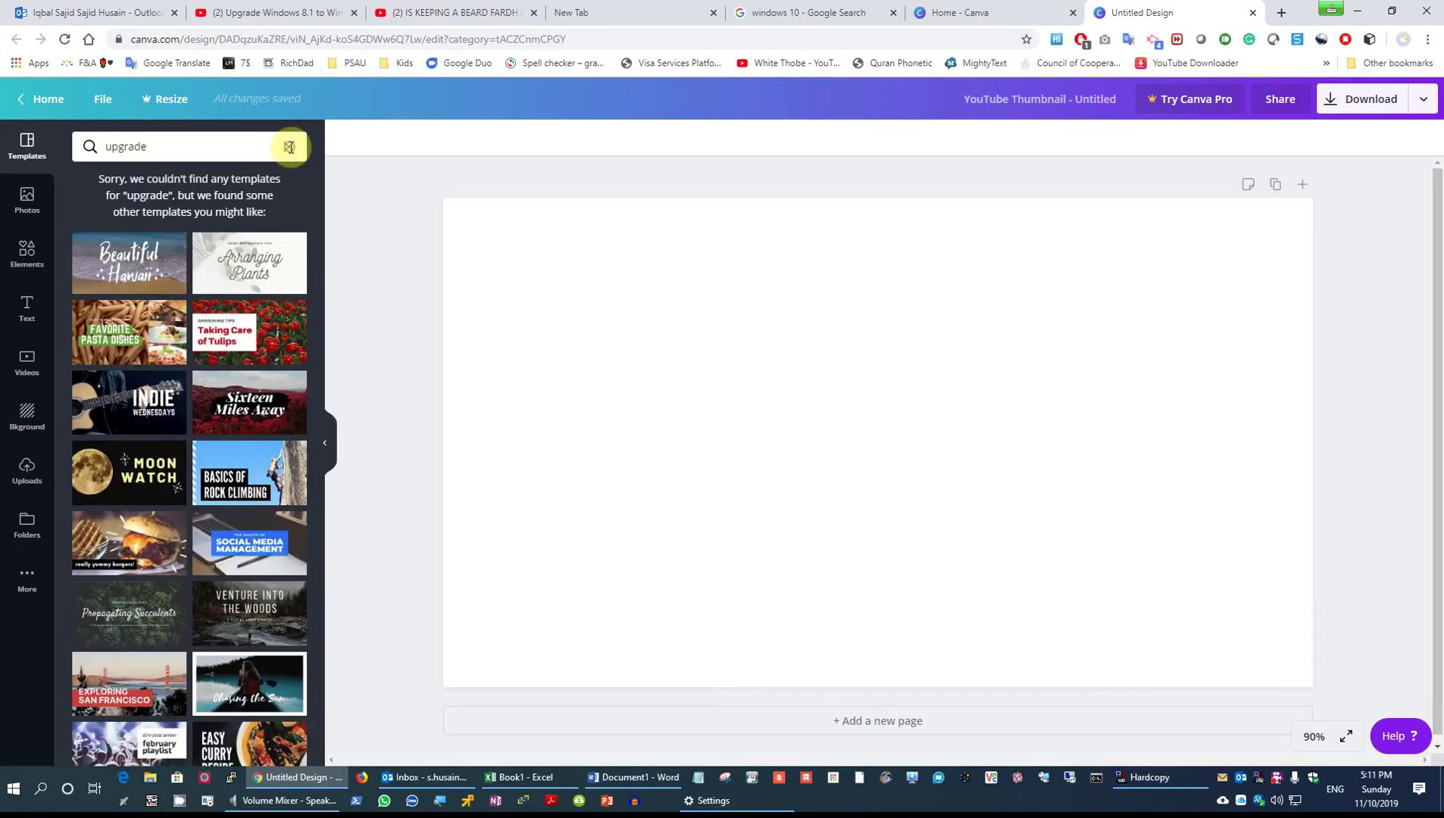
left_click(290, 146)
left_click(282, 184)
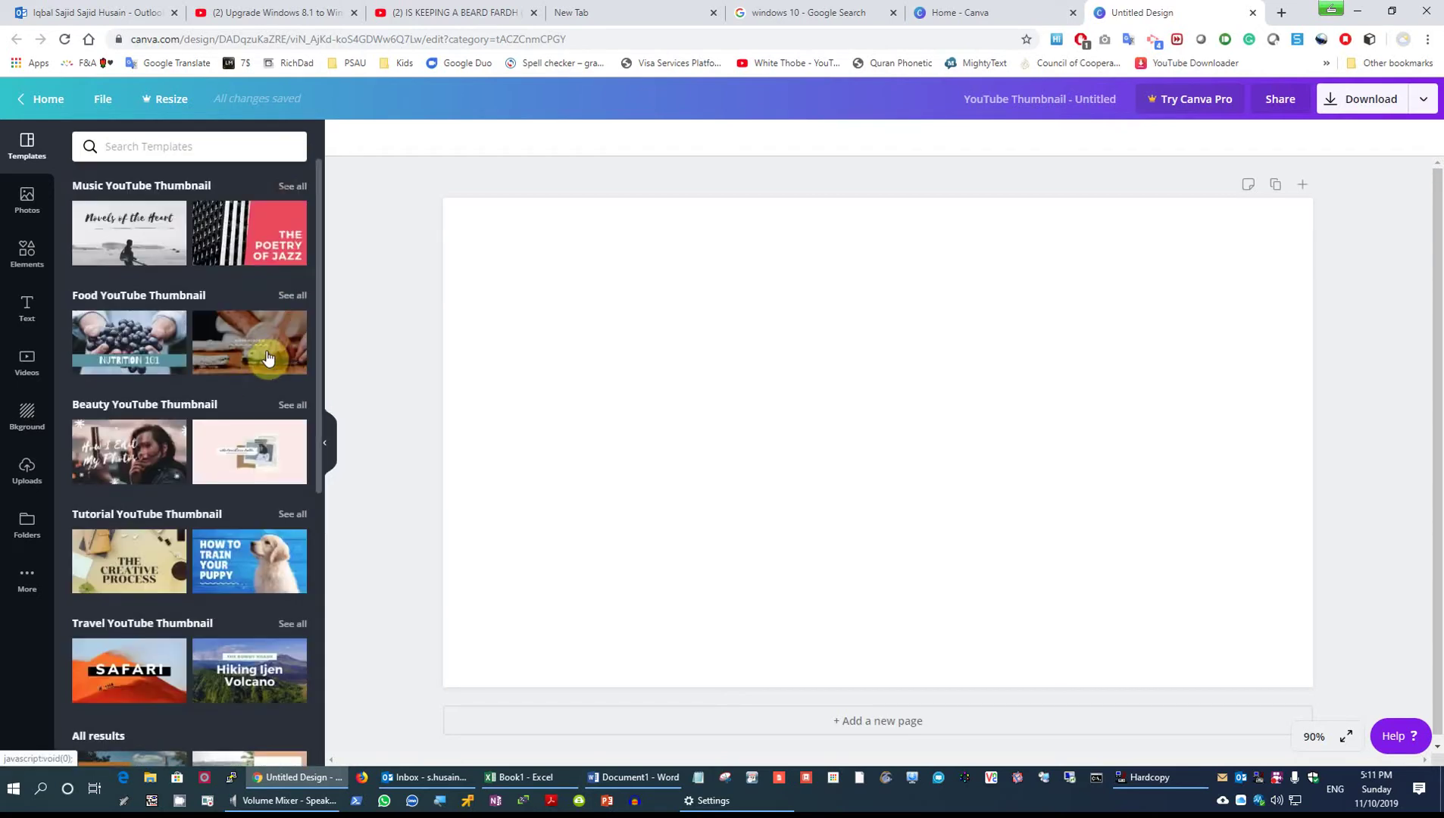
Step: Browse the full collection of YouTube thumbnail templates for a suitable layout
scroll(247, 347, "down", 1)
scroll(246, 347, "down", 3)
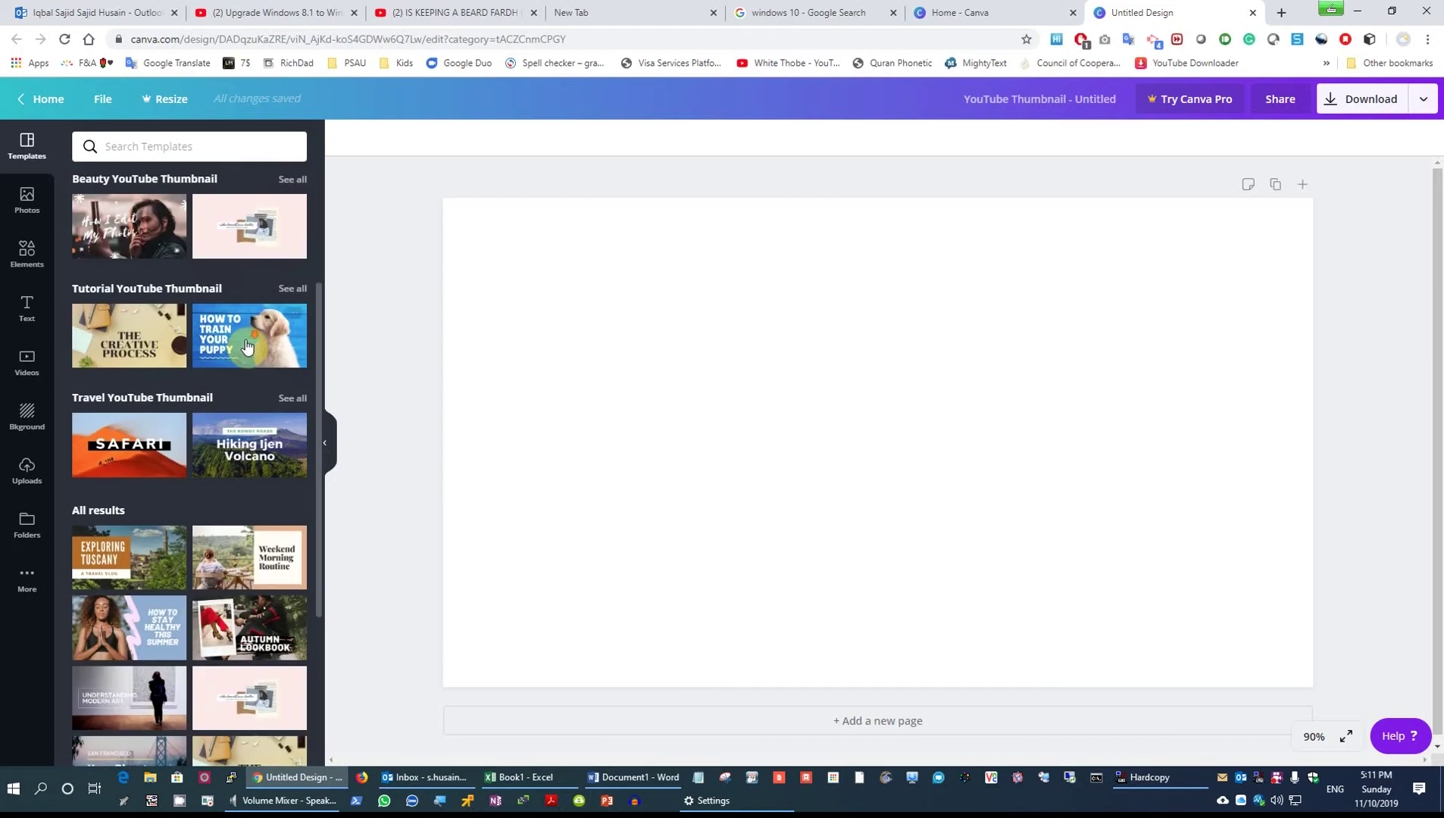
scroll(247, 347, "down", 8)
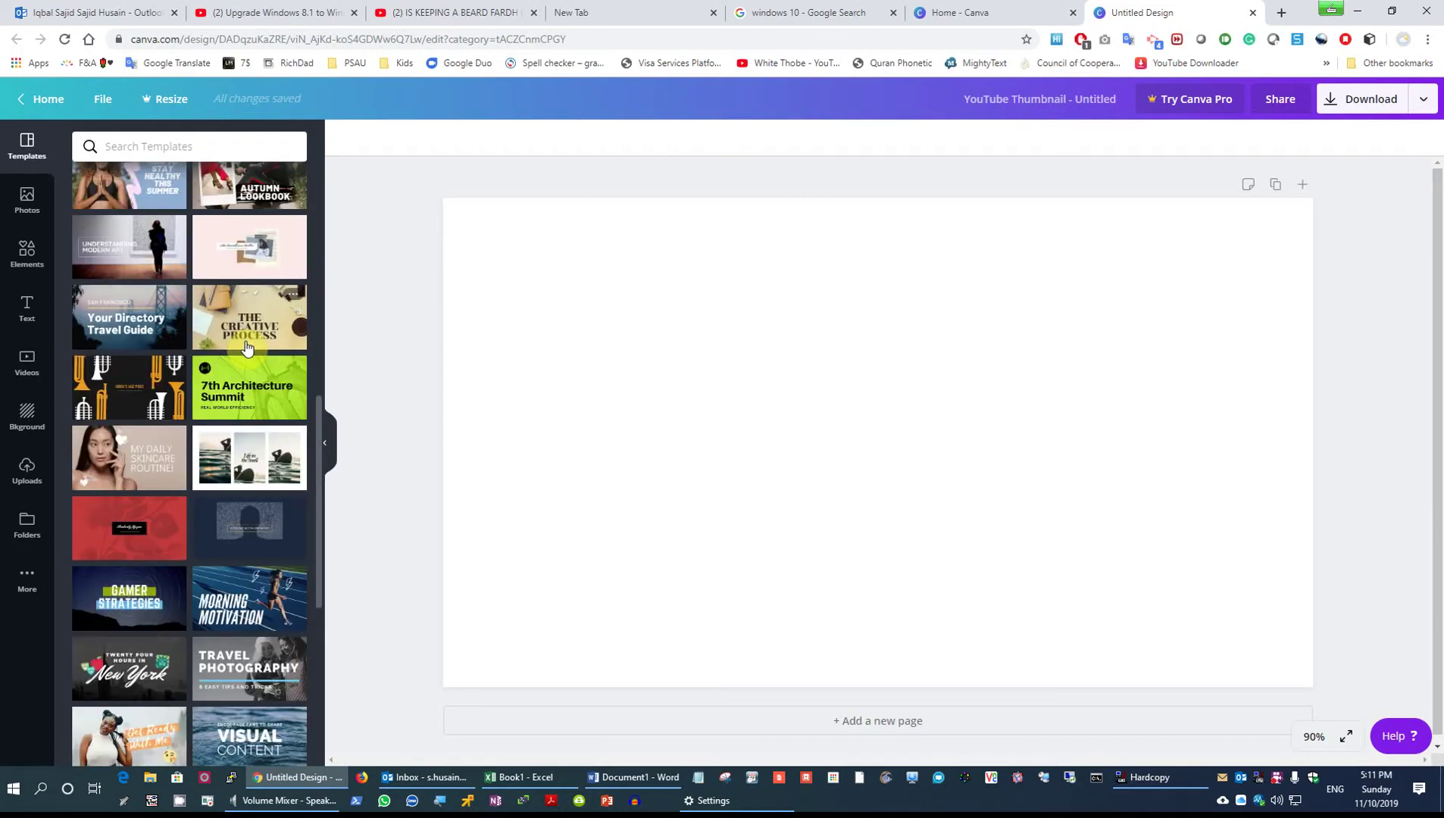
scroll(247, 346, "down", 2)
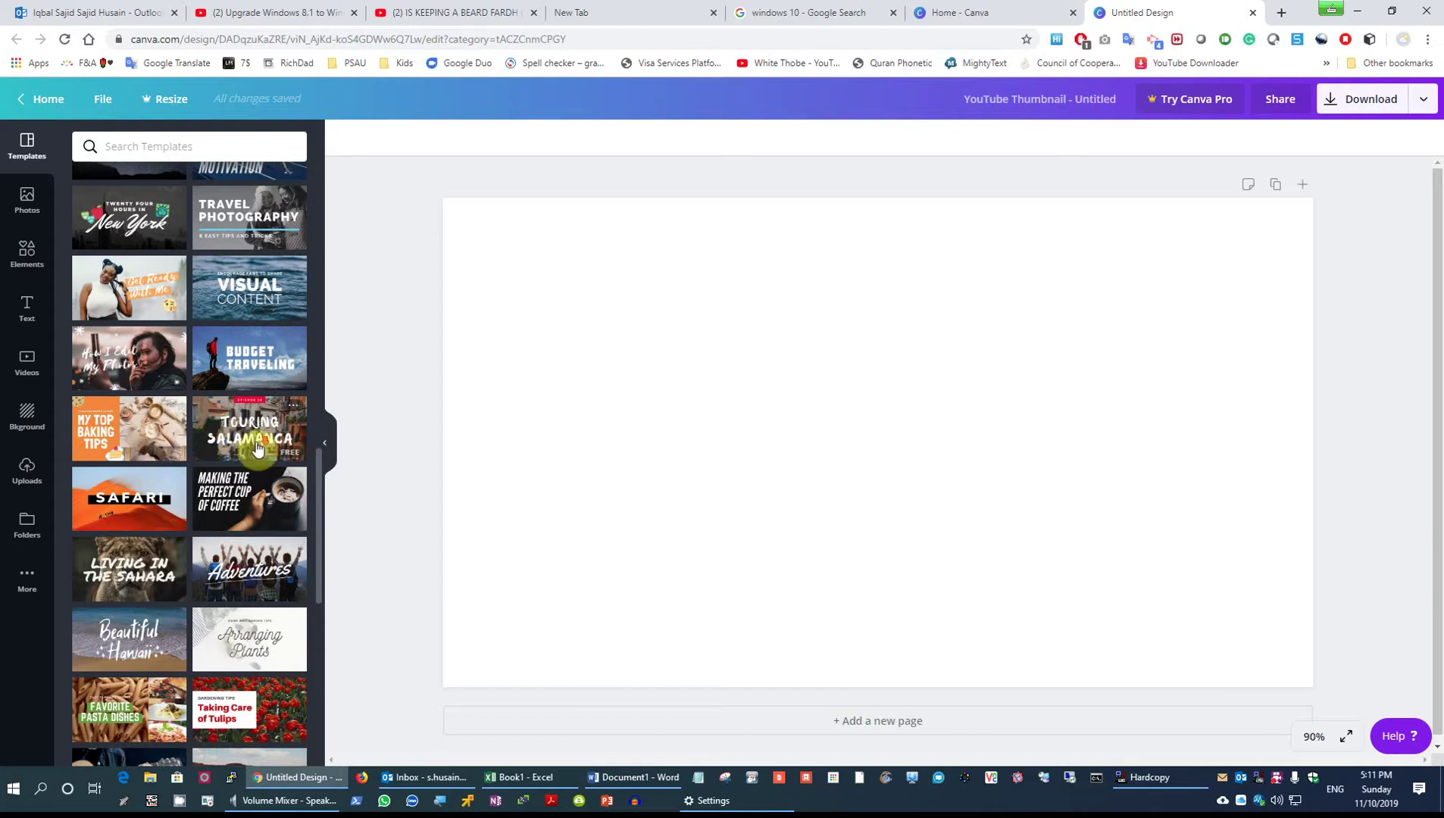
scroll(243, 462, "down", 2)
scroll(208, 543, "down", 3)
scroll(208, 541, "down", 2)
scroll(207, 537, "down", 2)
scroll(207, 536, "down", 6)
scroll(208, 536, "down", 4)
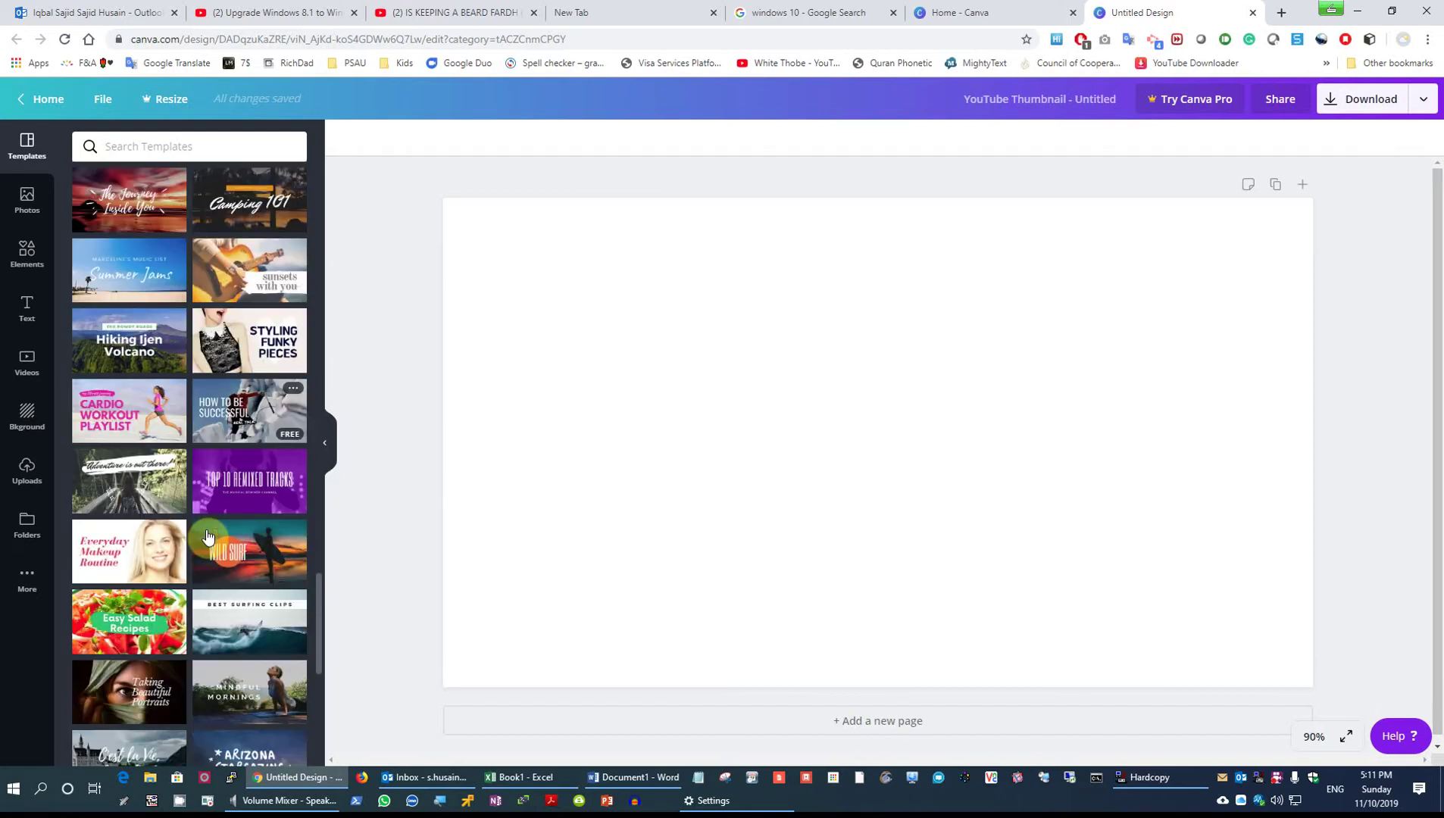
scroll(208, 536, "down", 7)
scroll(205, 536, "down", 9)
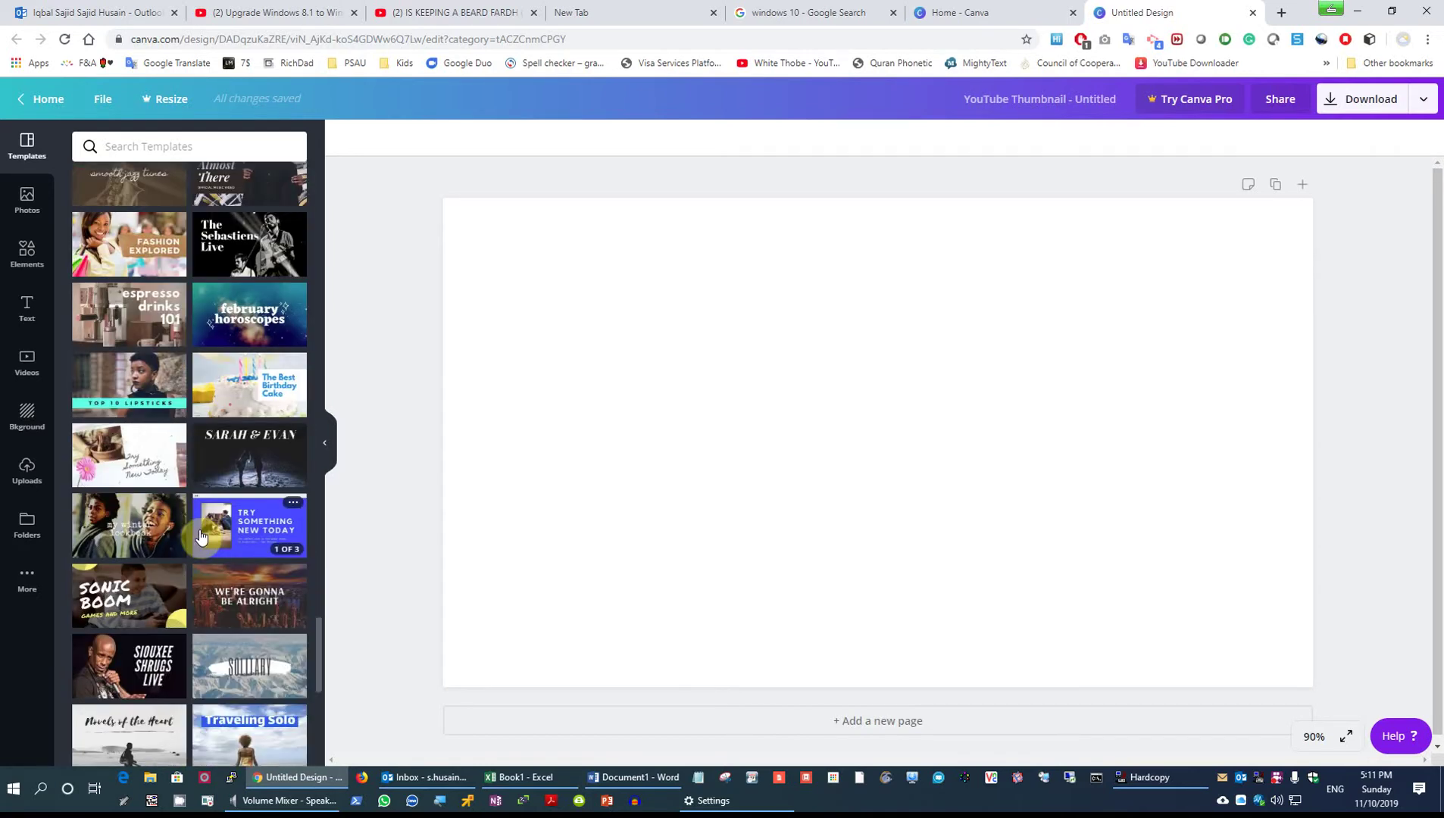
scroll(202, 536, "down", 4)
scroll(201, 537, "down", 2)
scroll(201, 534, "down", 6)
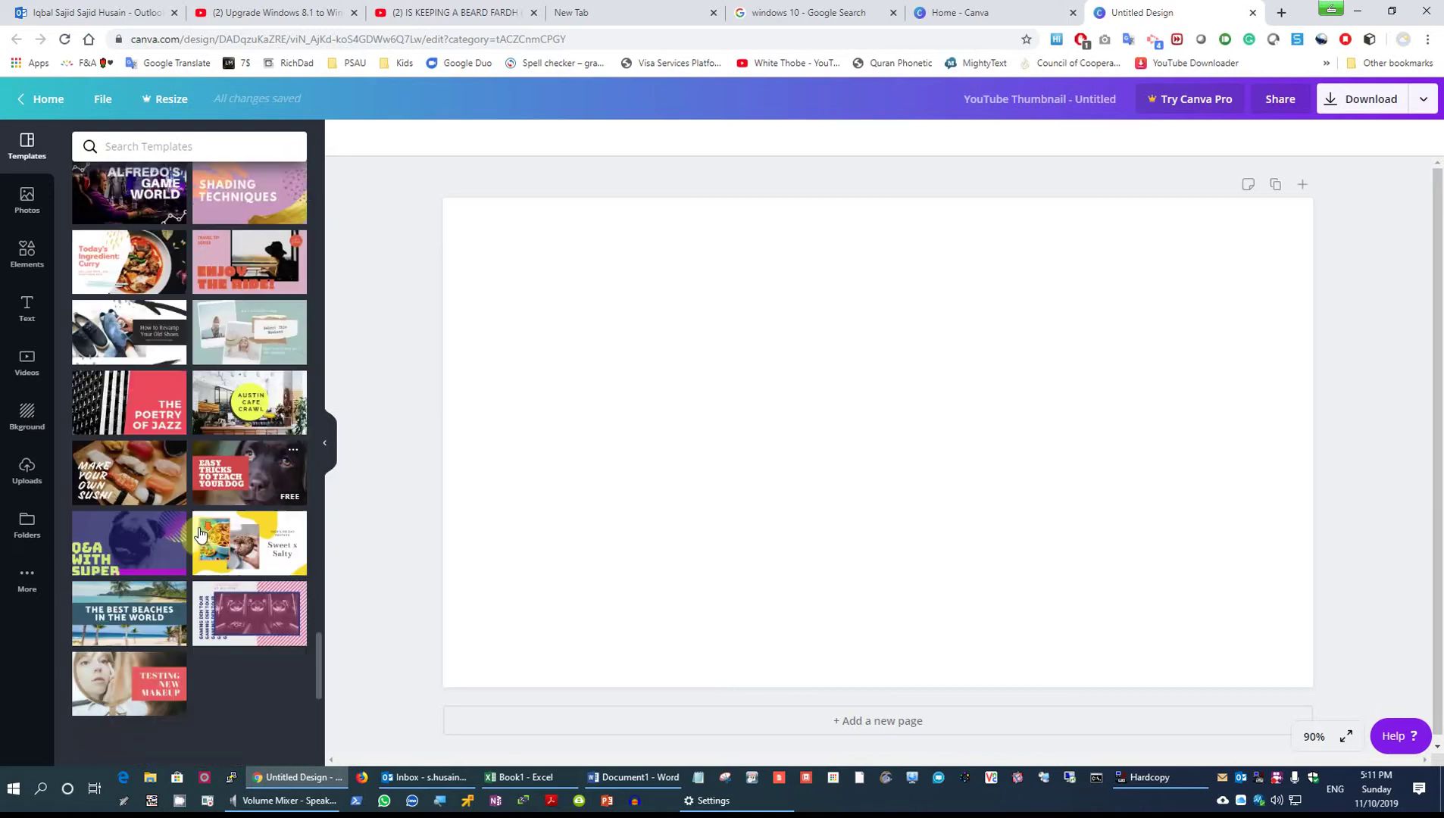
scroll(201, 535, "down", 4)
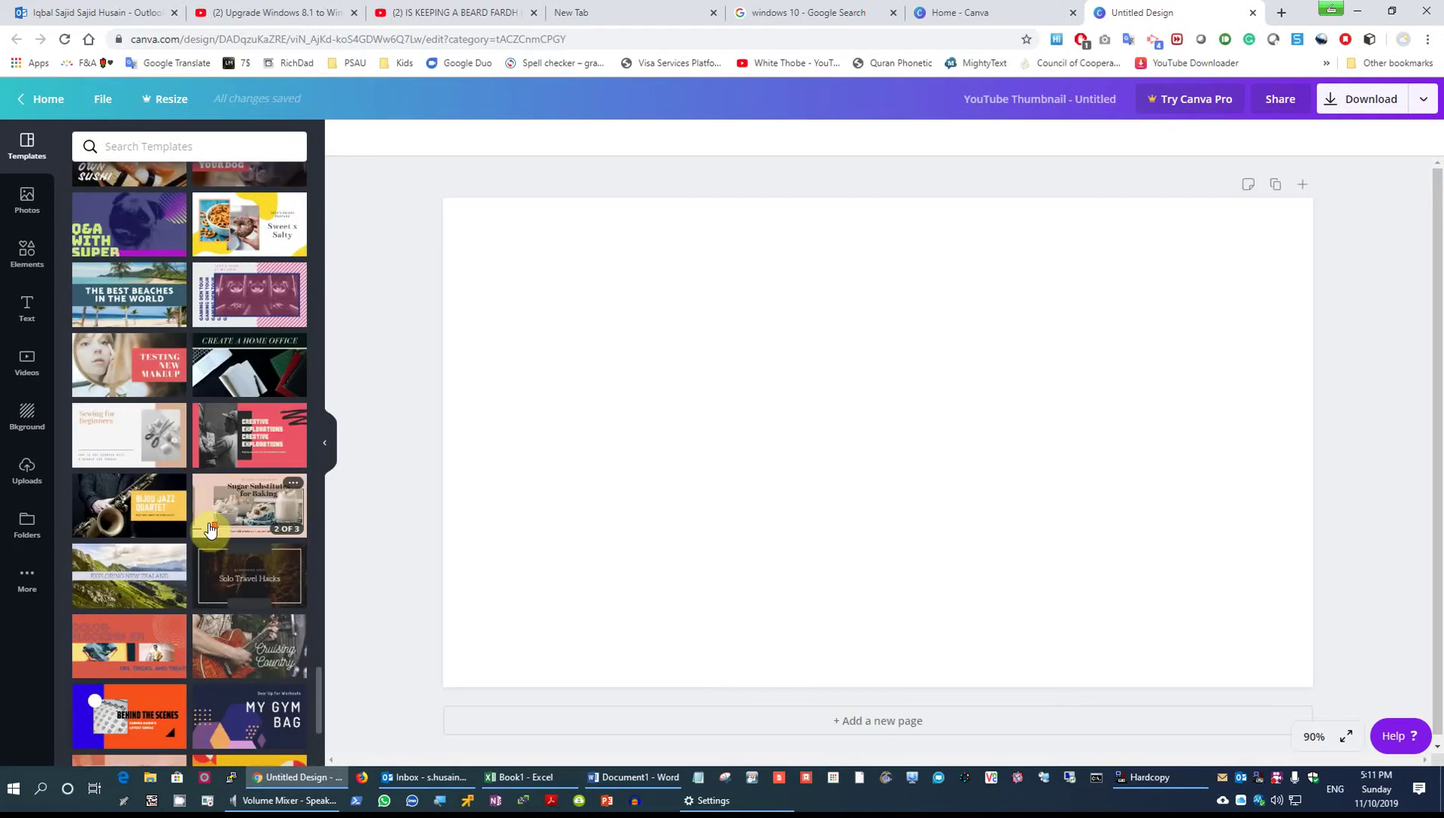
scroll(219, 516, "down", 8)
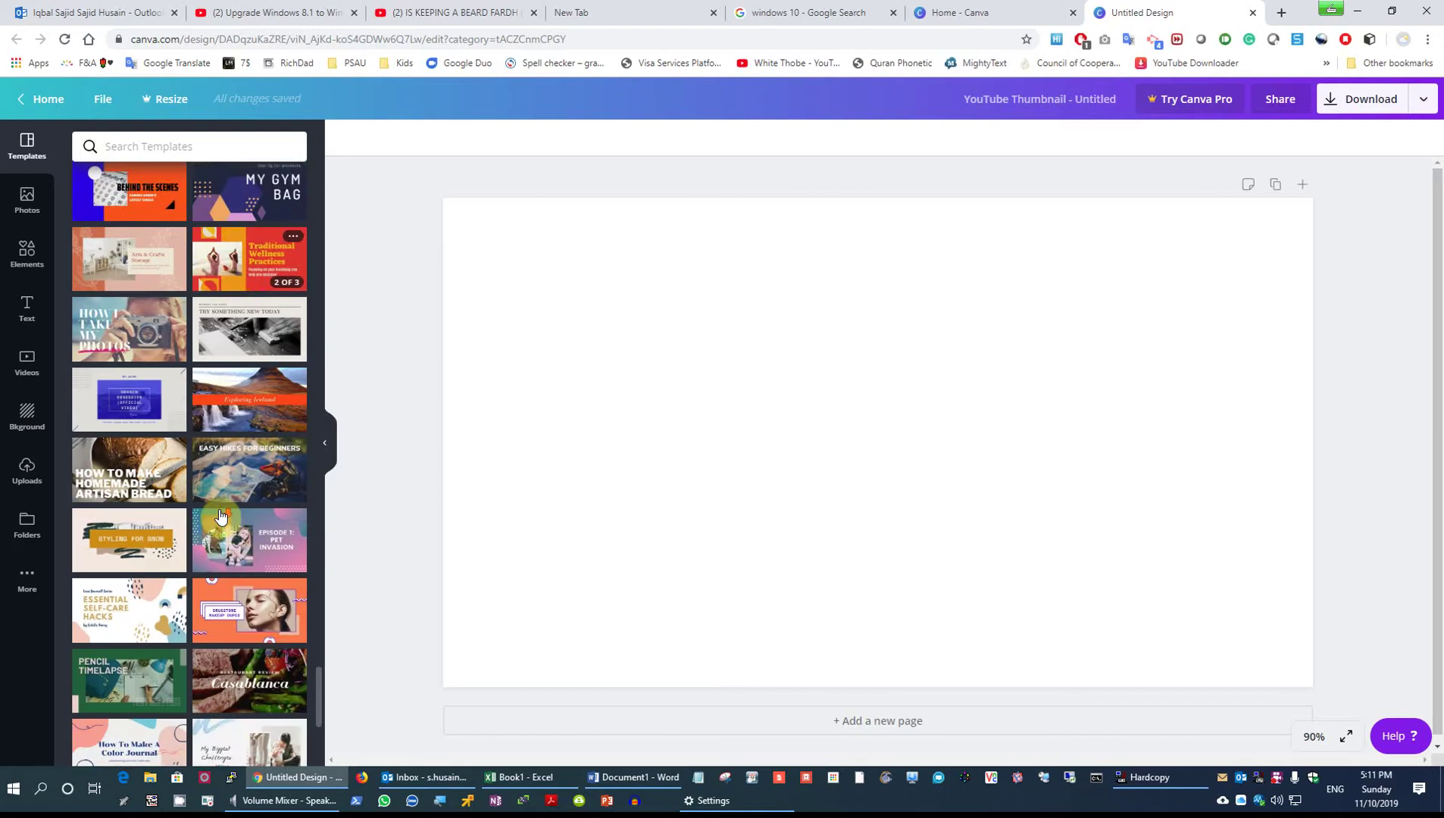
scroll(219, 516, "down", 15)
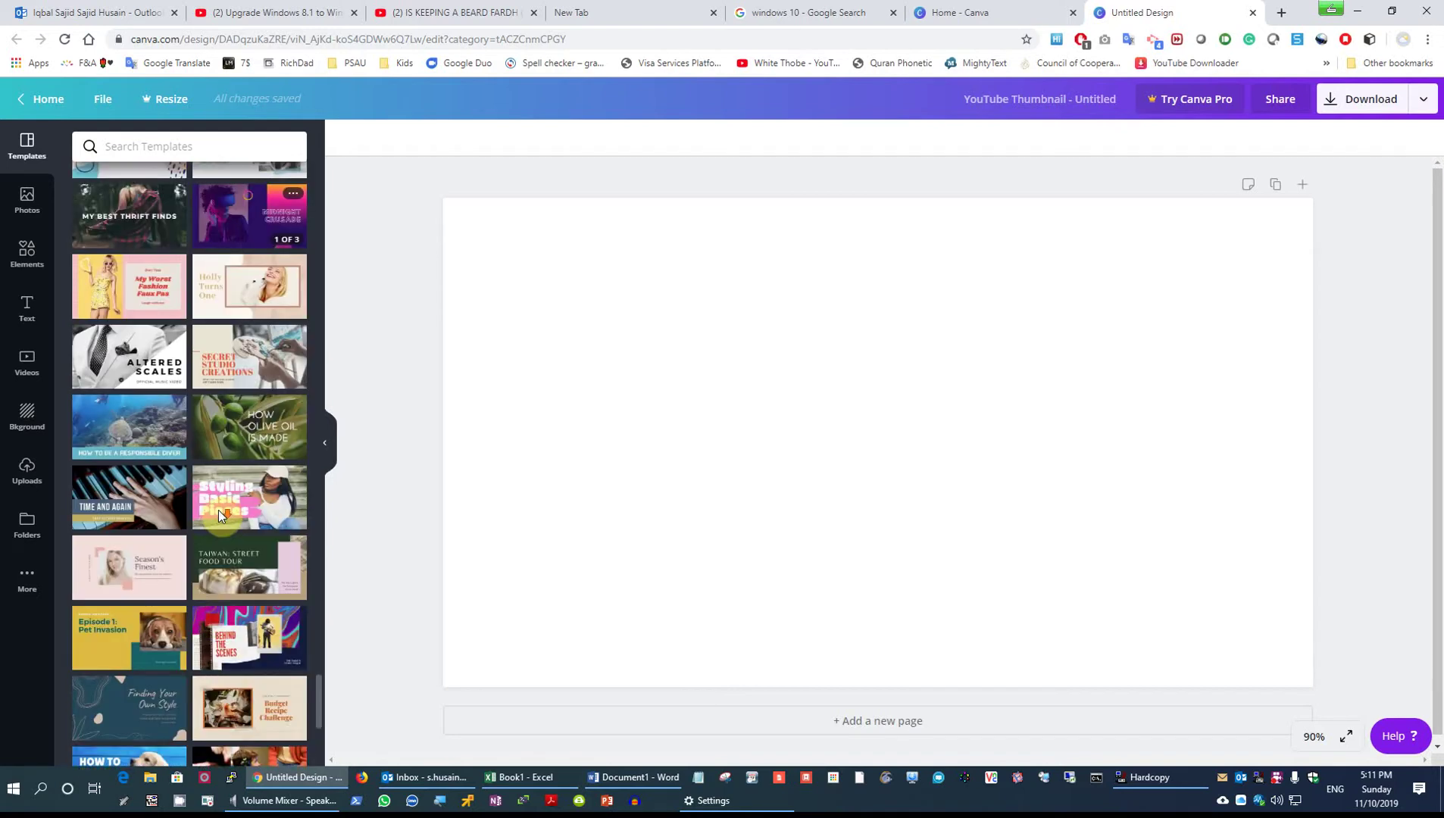
scroll(219, 515, "down", 3)
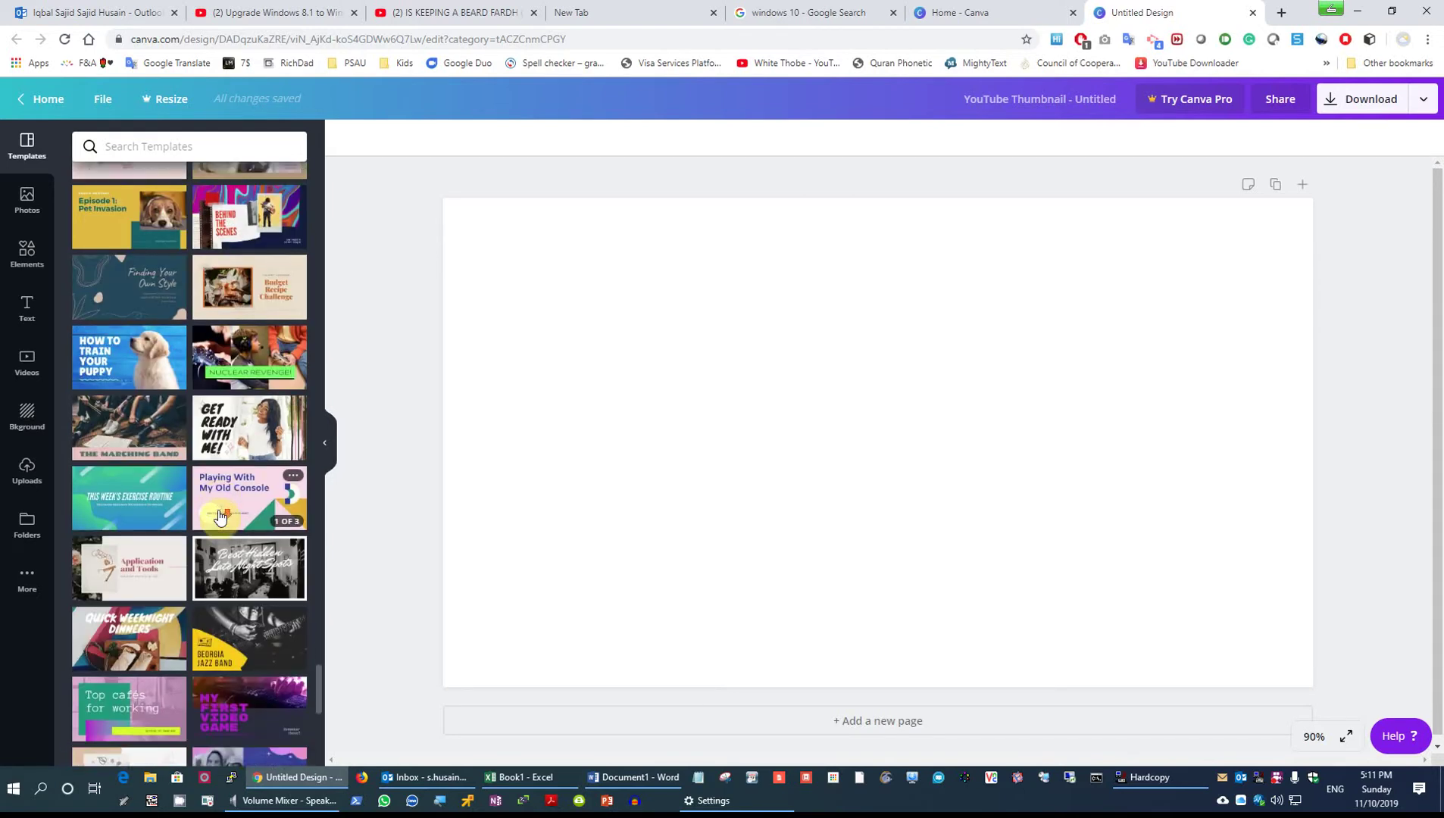
scroll(224, 516, "down", 6)
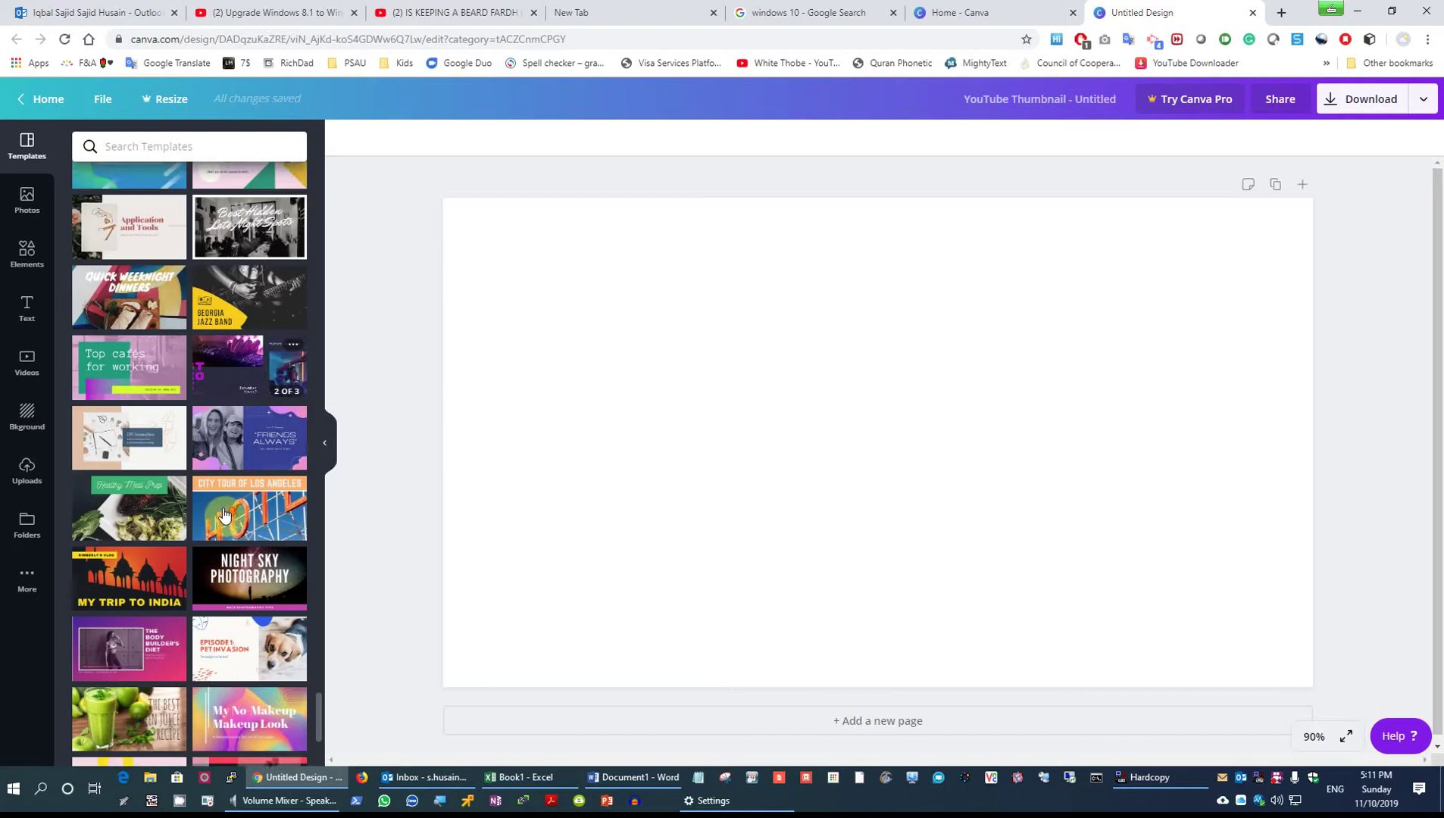
scroll(246, 507, "down", 10)
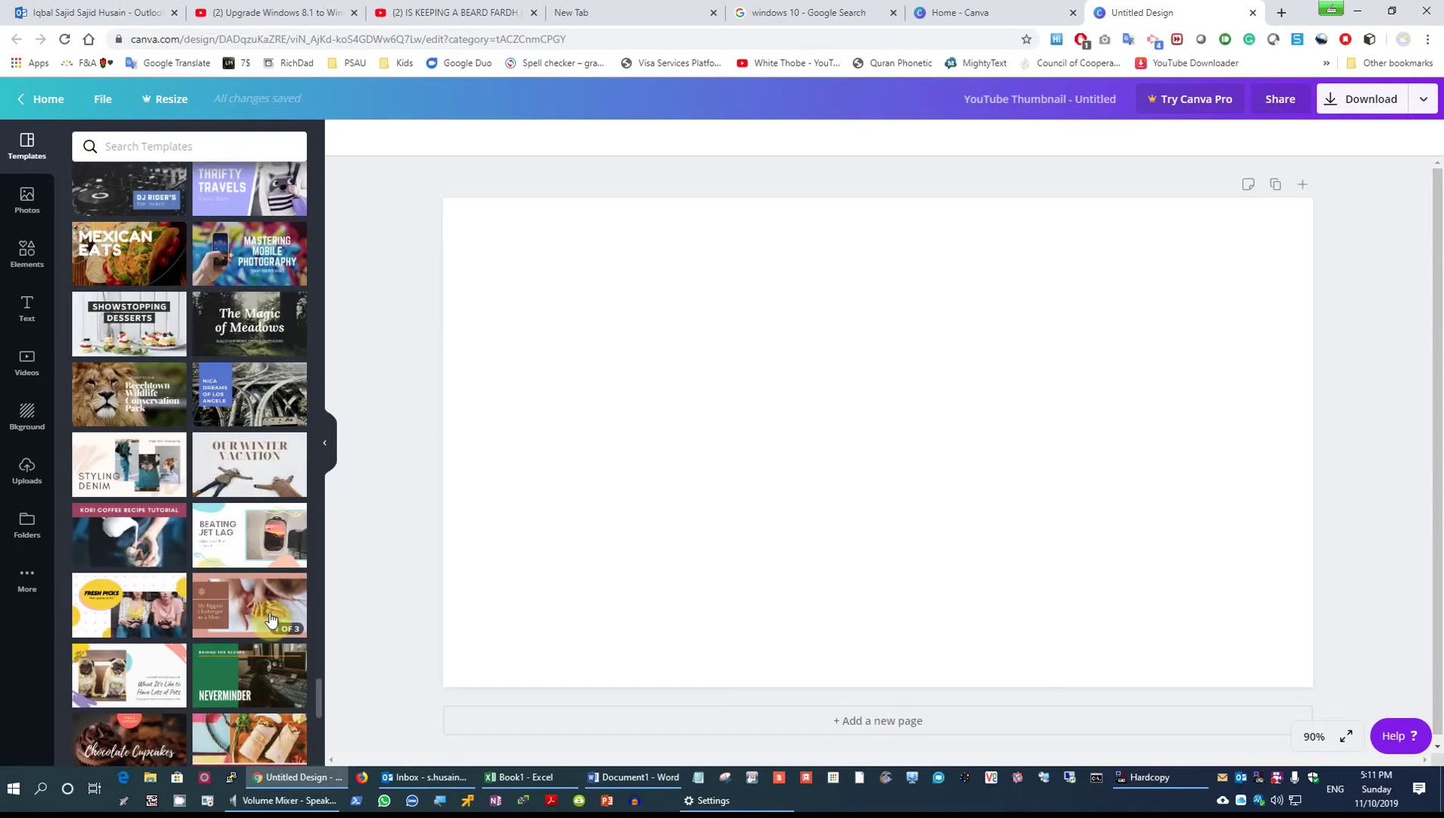
Step: Apply the "The Creative Process" template from the Tutorial YouTube Thumbnail category to the blank page
left_click_drag(318, 695, 323, 143)
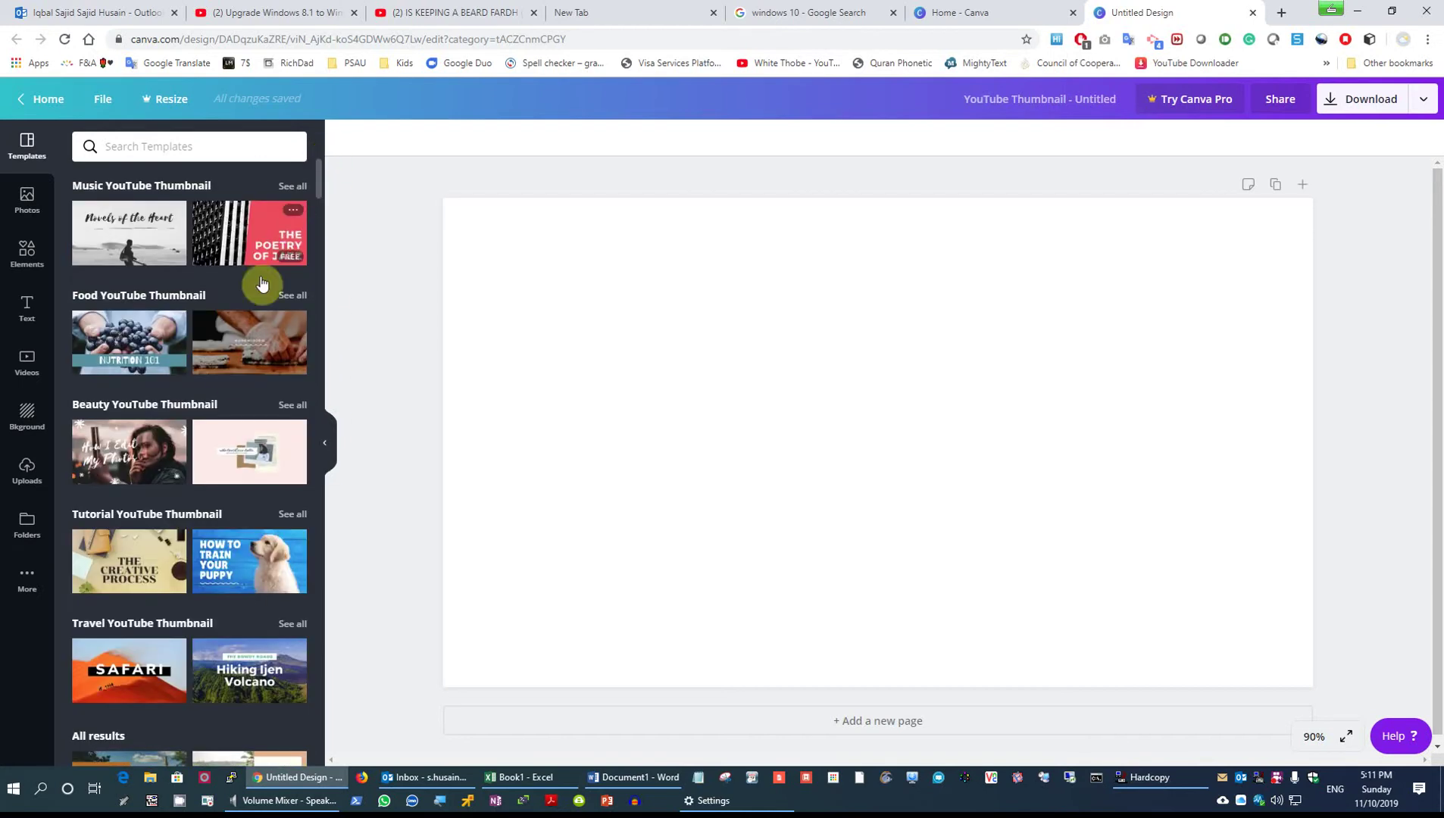
scroll(226, 379, "down", 2)
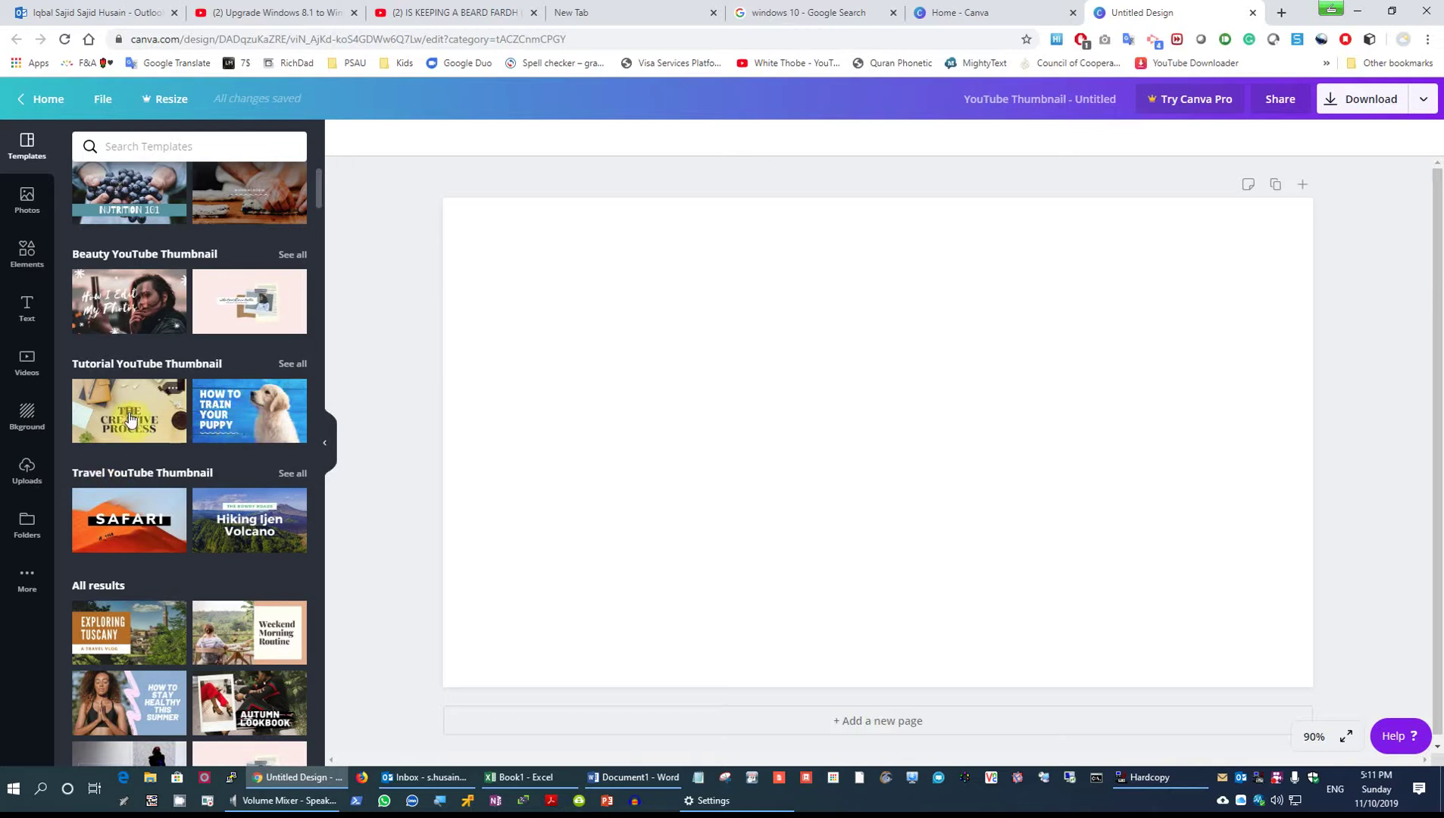
left_click(131, 419)
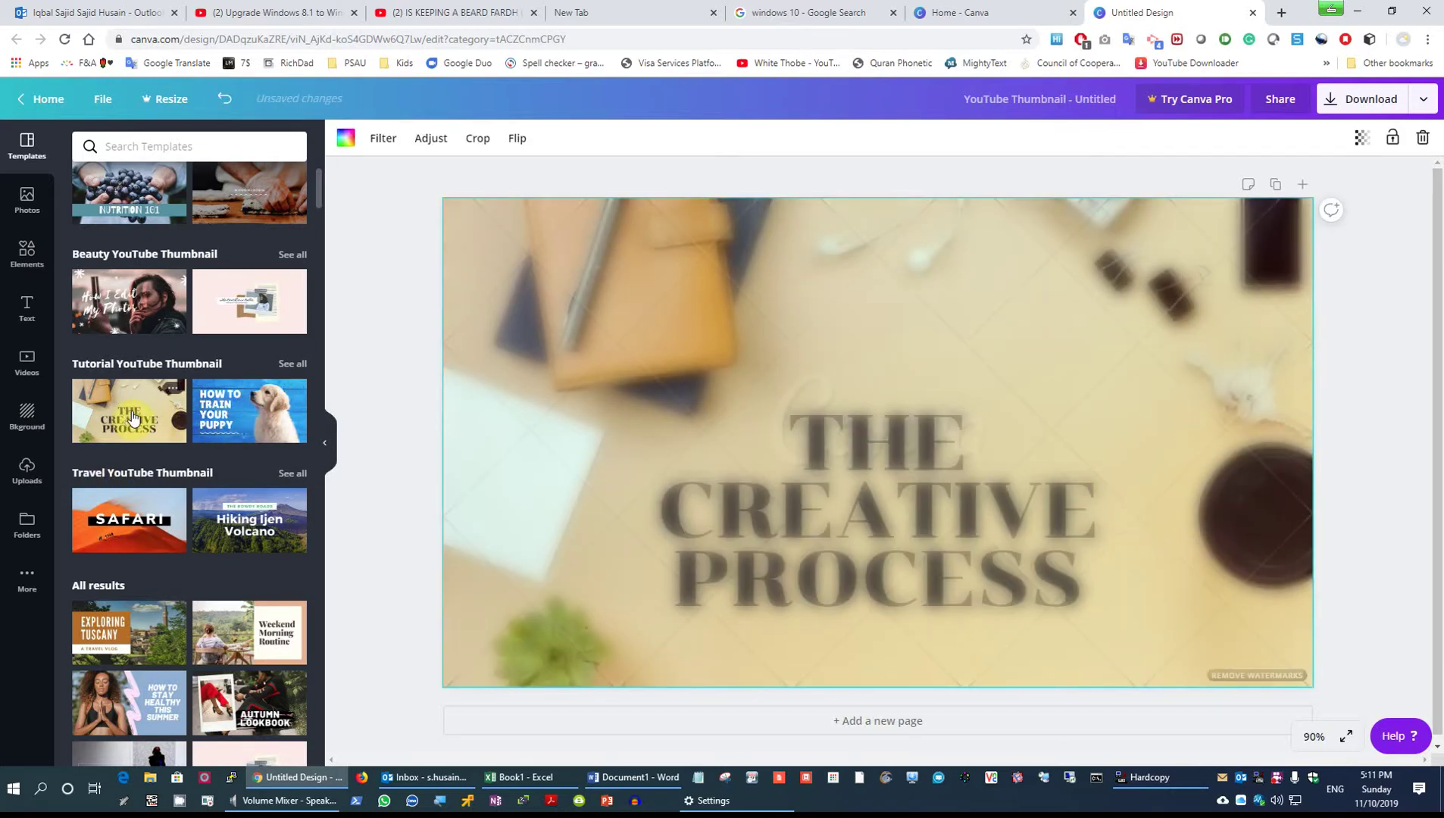
Step: Replace the template's title text with "UPGRADE WINDOWS 8 TO WINDOWS 10", starting new lines after "UPGRADE" and after "8"
left_click(833, 451)
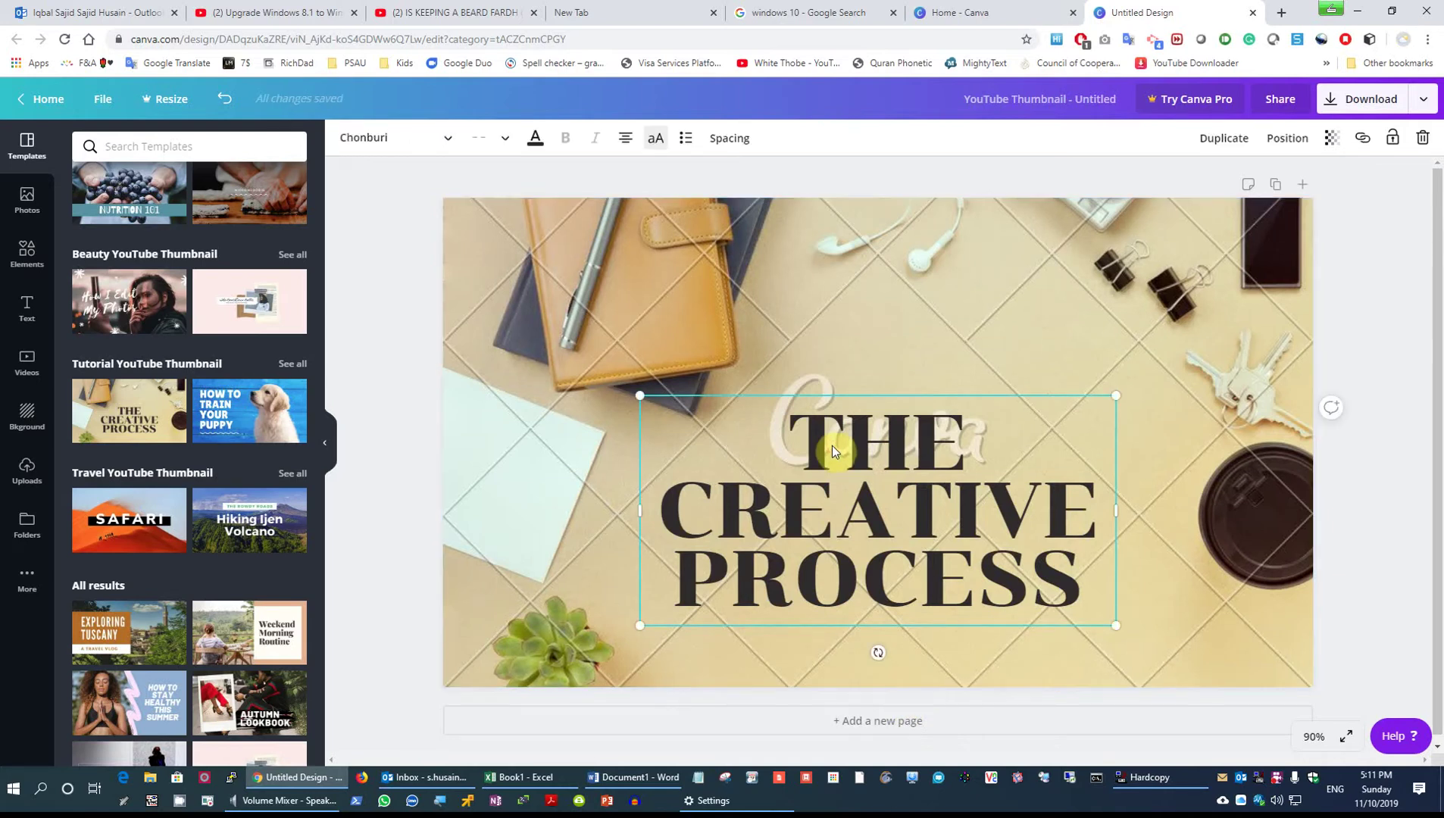
double_click(832, 448)
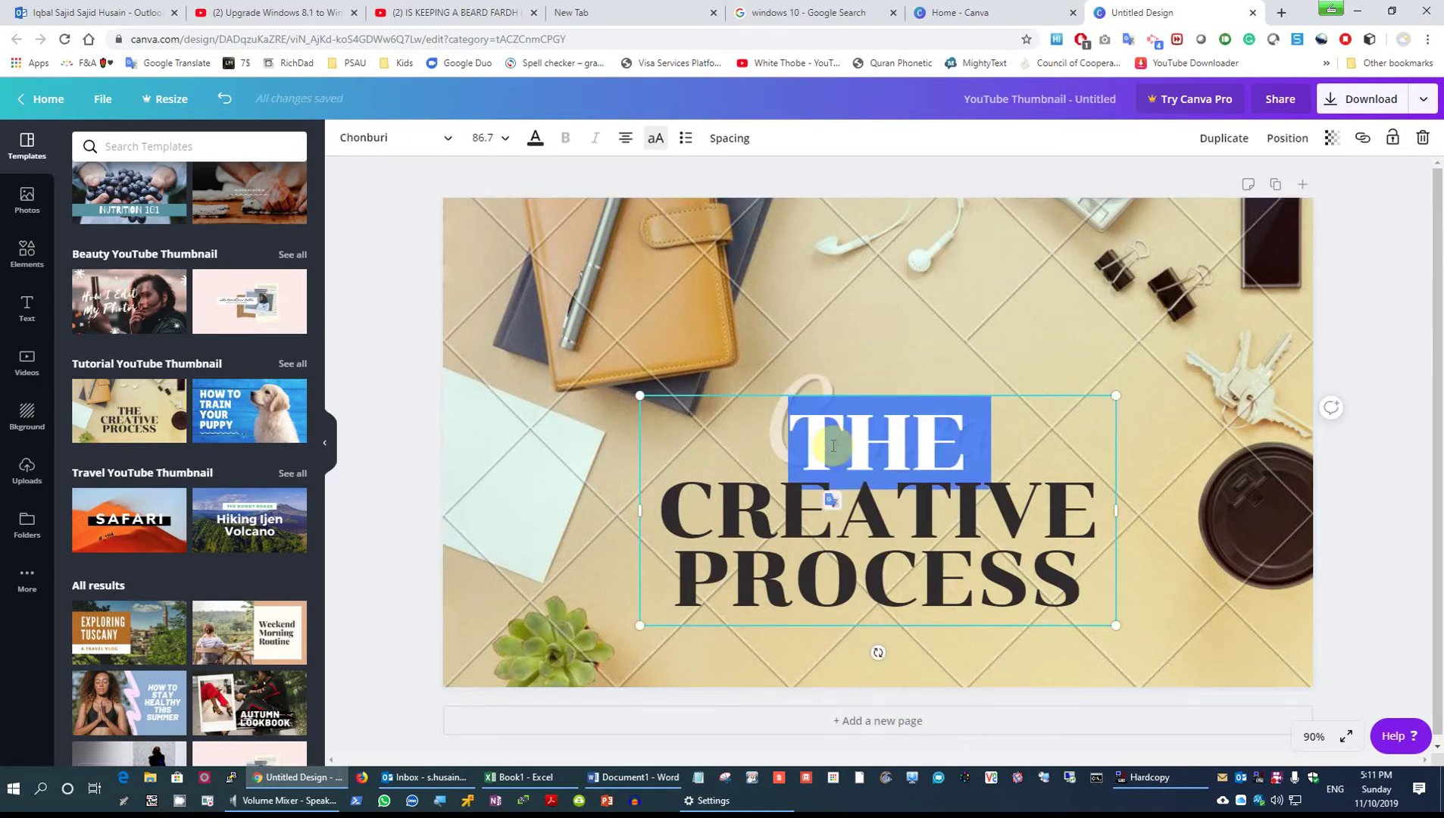
triple_click(833, 445)
type("U")
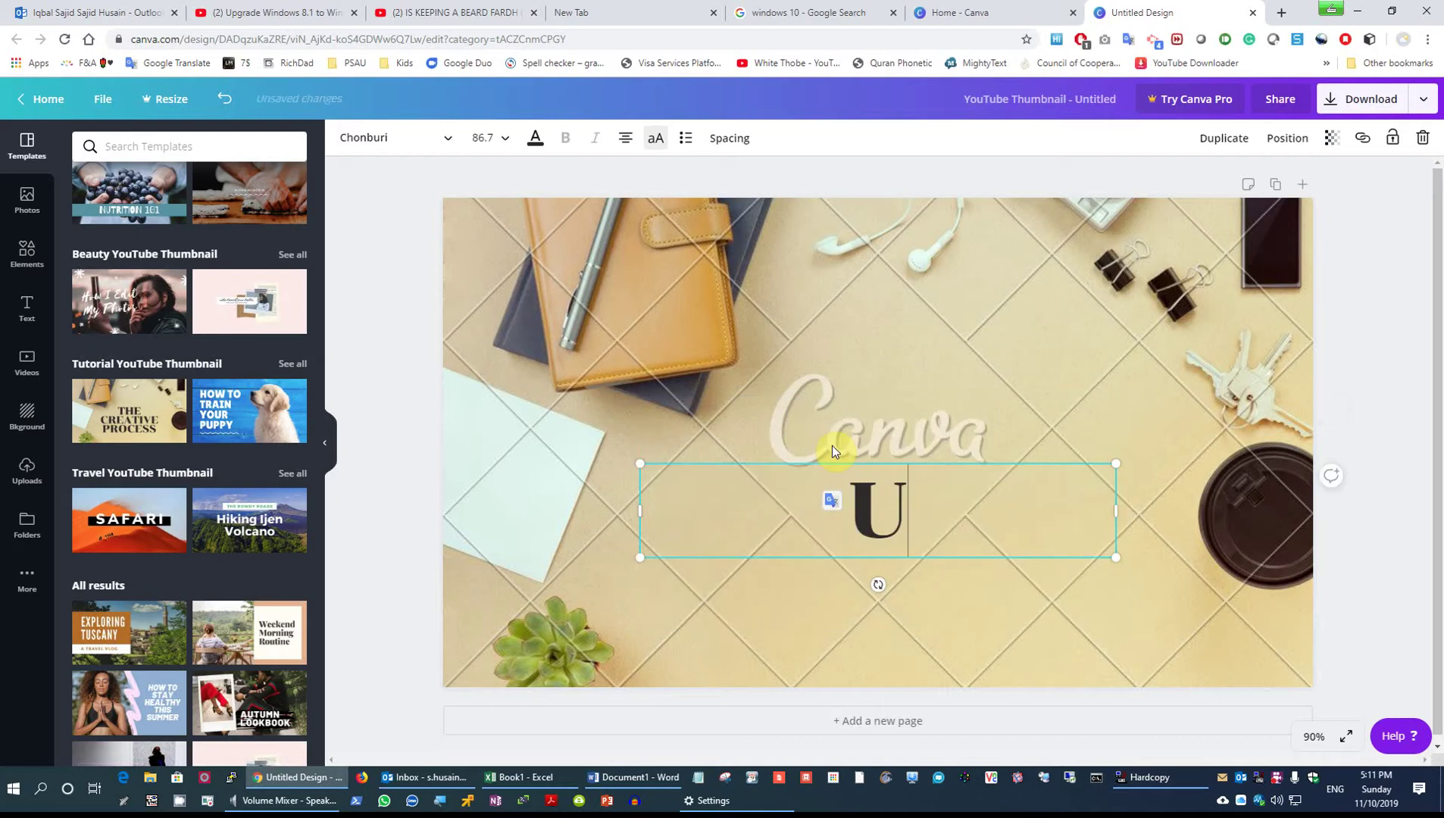
type("PGRADE")
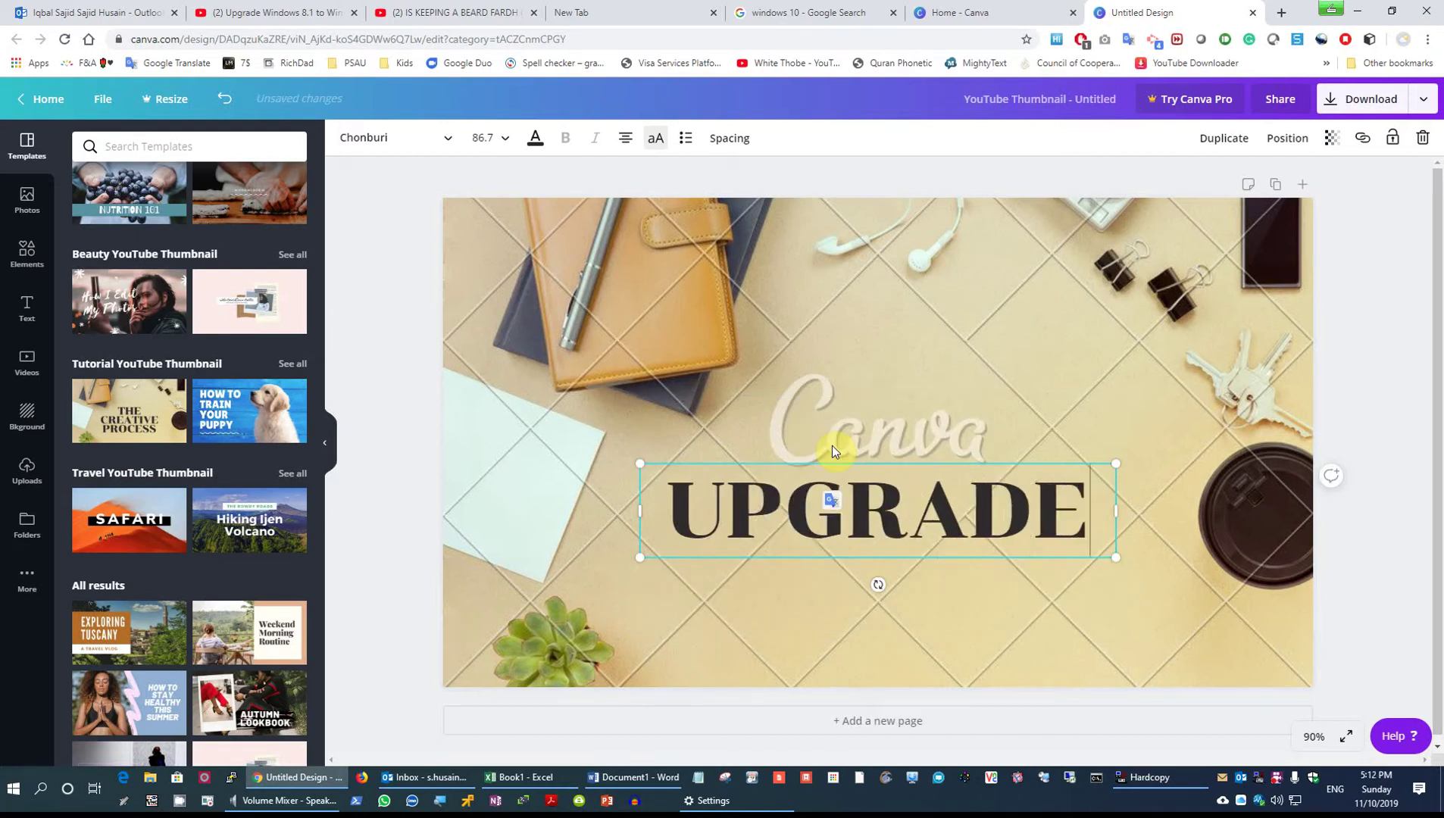
key("Return")
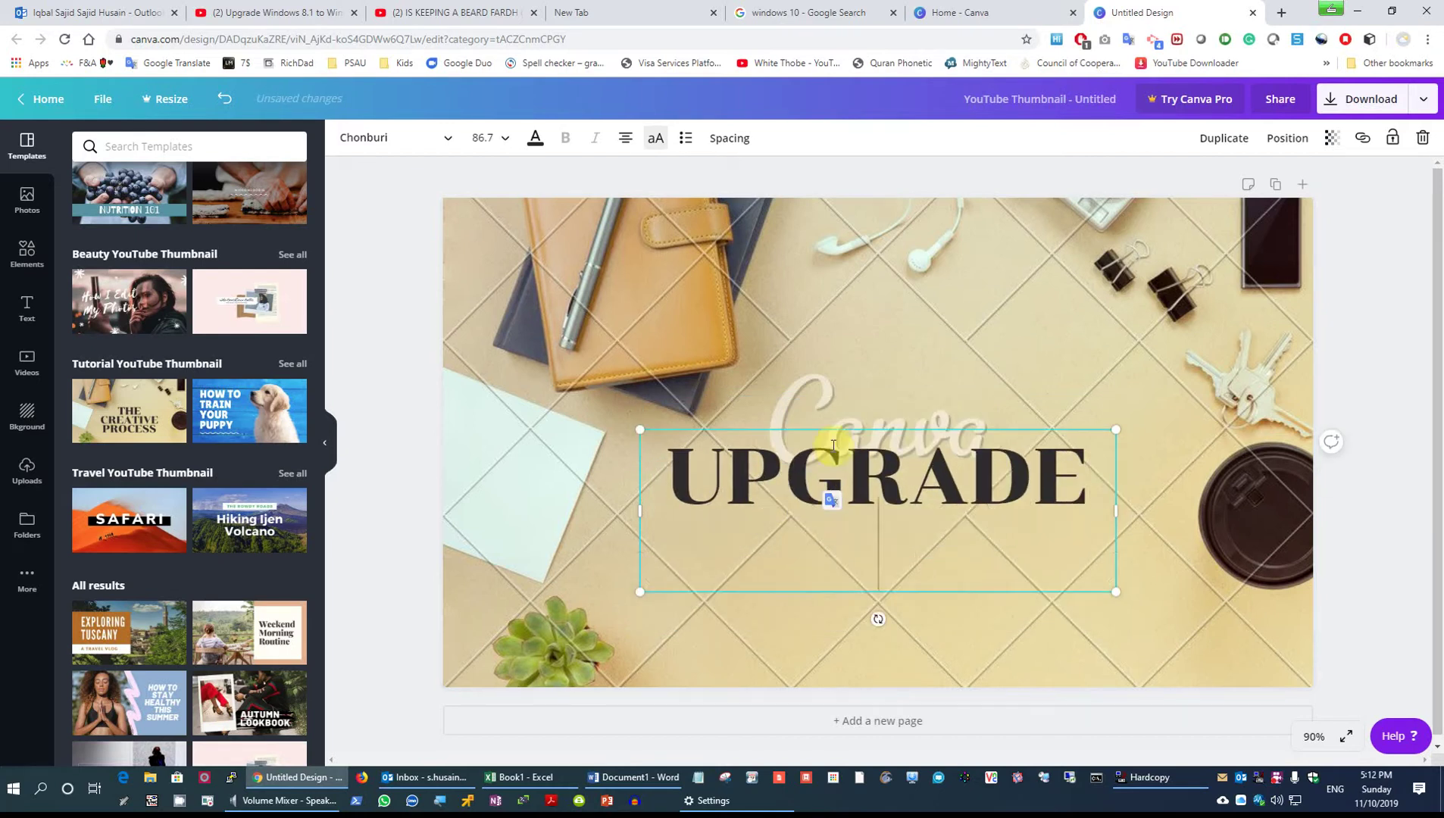
type("WINDOW")
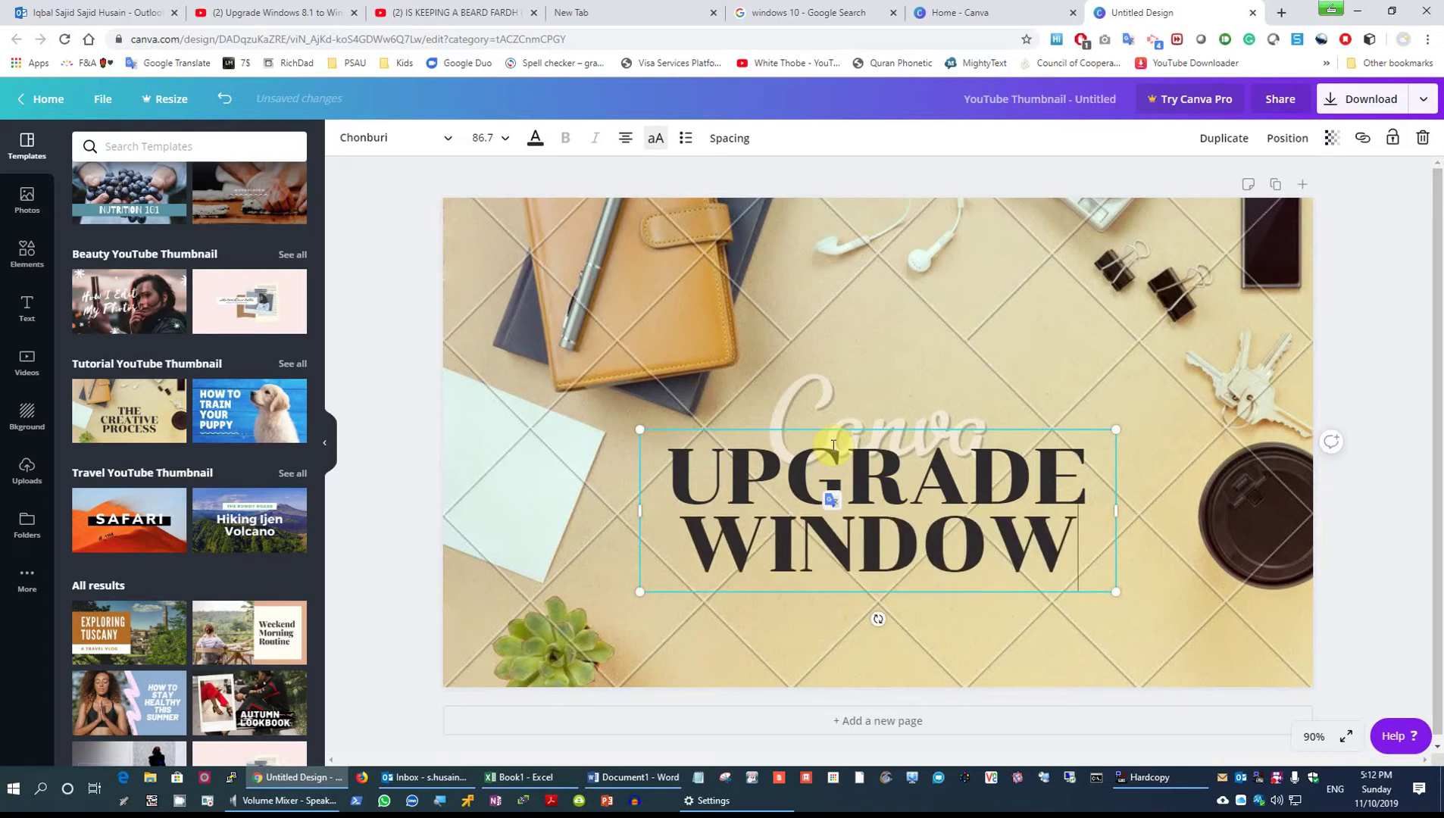
type("S 8")
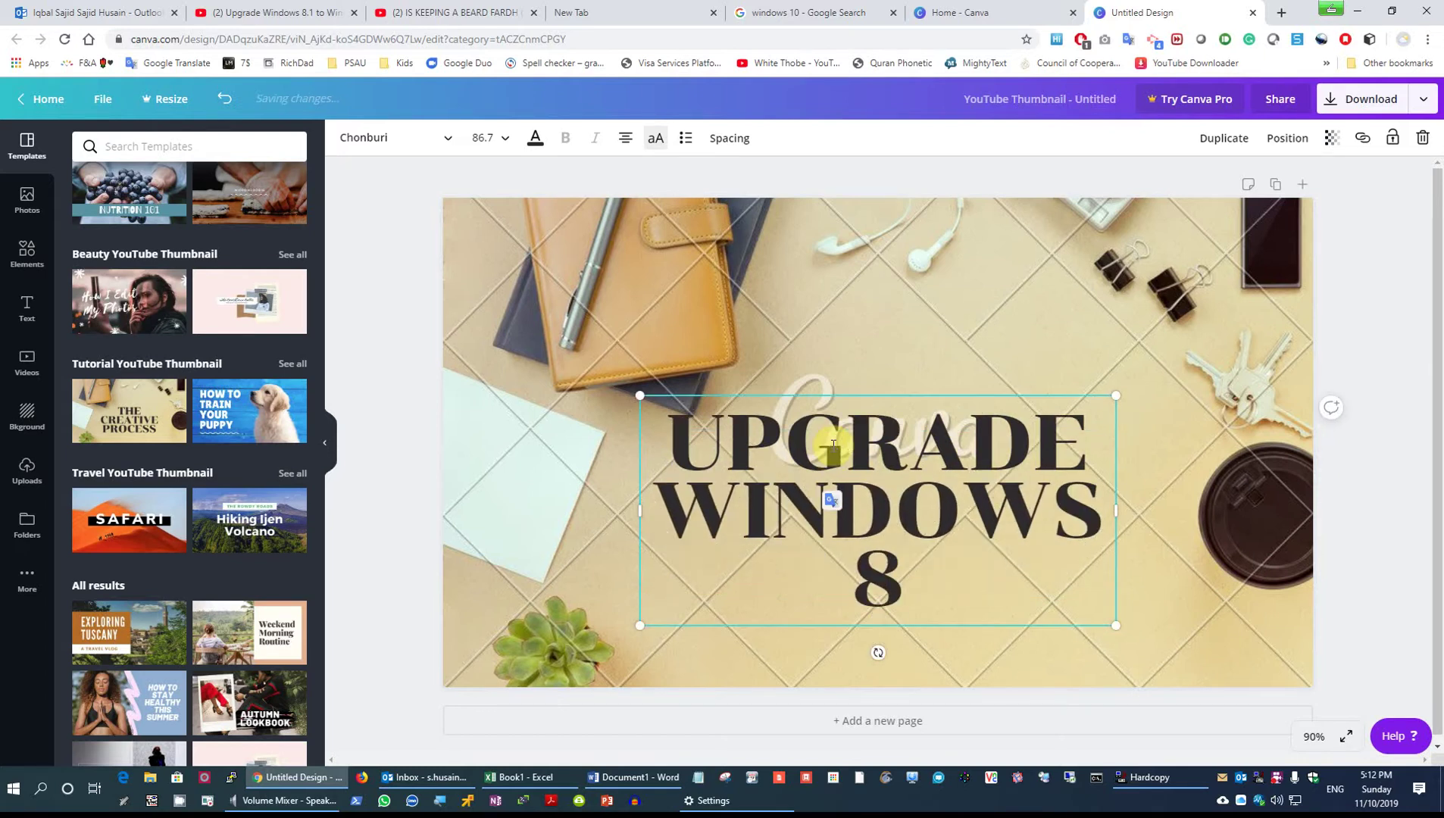
type(" TO")
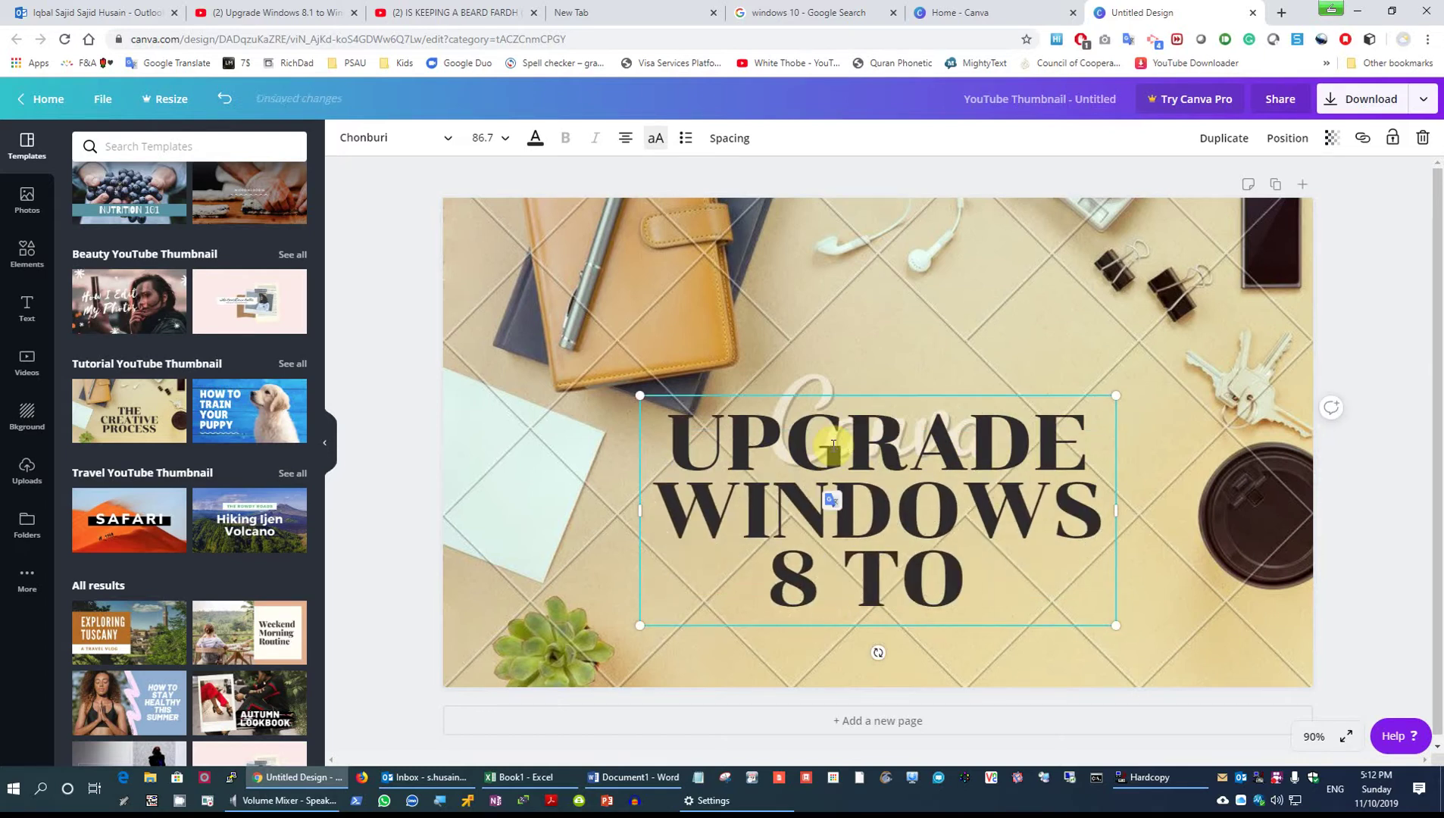
key("BackSpace")
key("BackSpace")
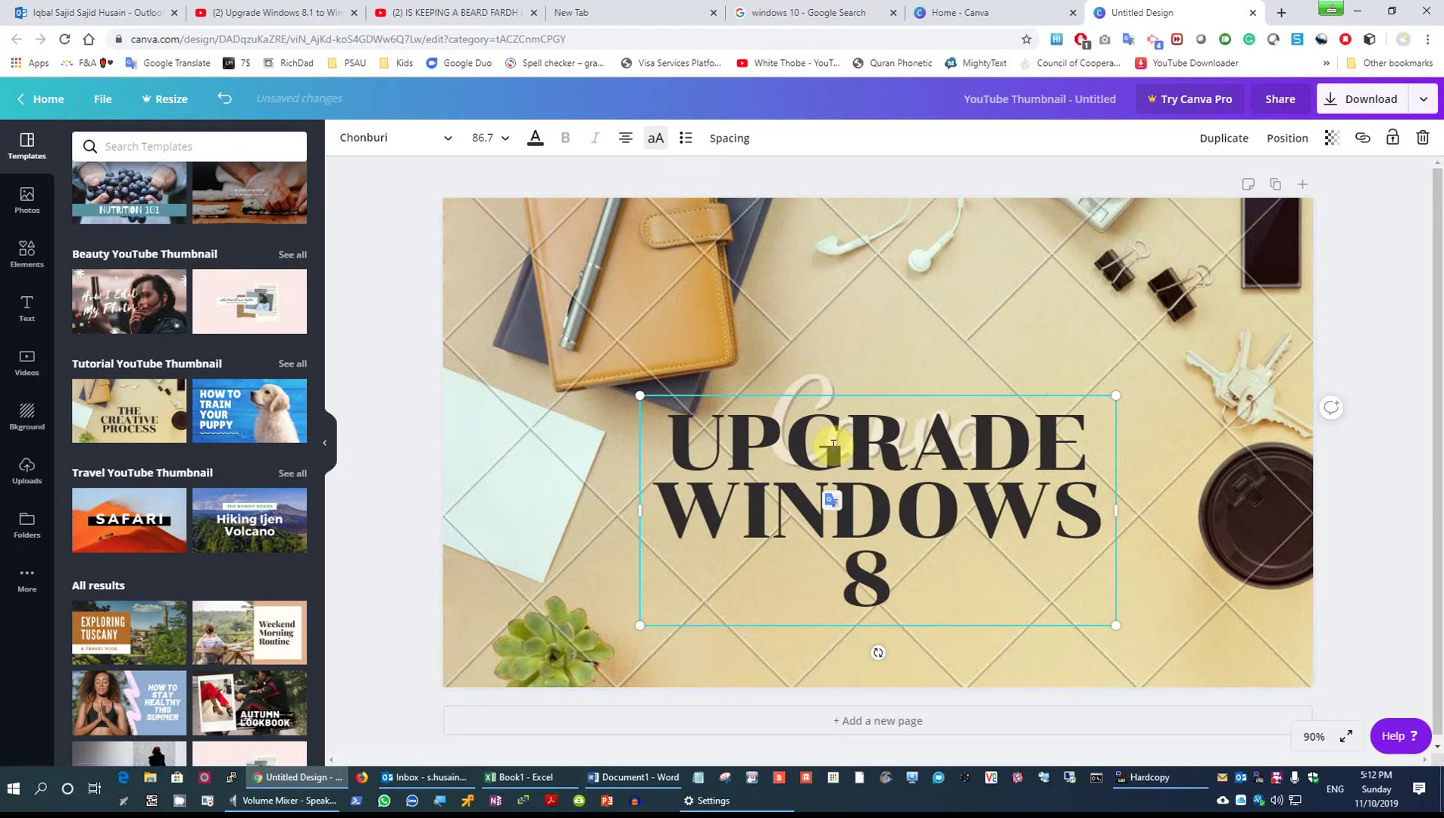
key("Return")
type("TO WIND")
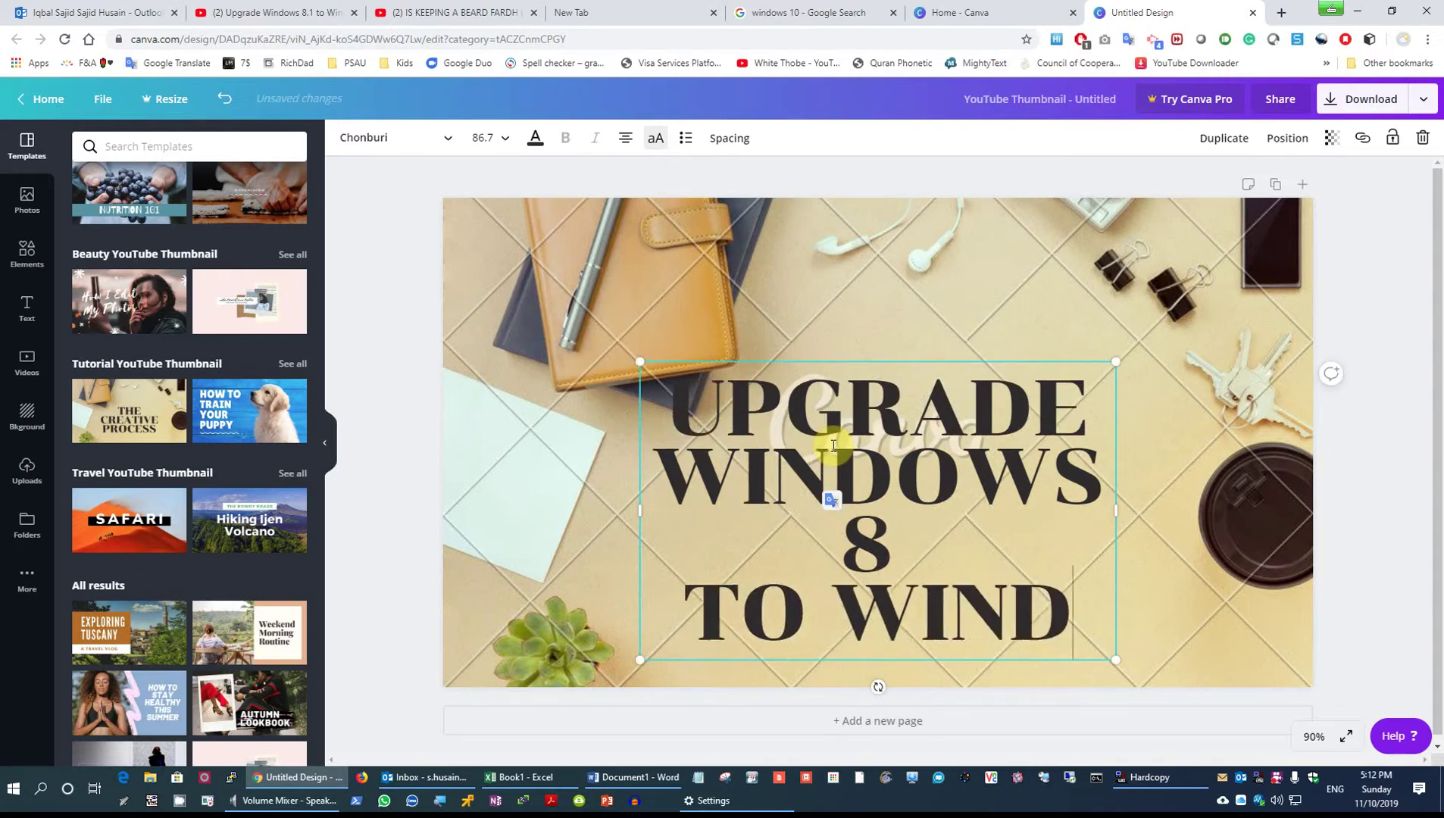
type("OWS 10")
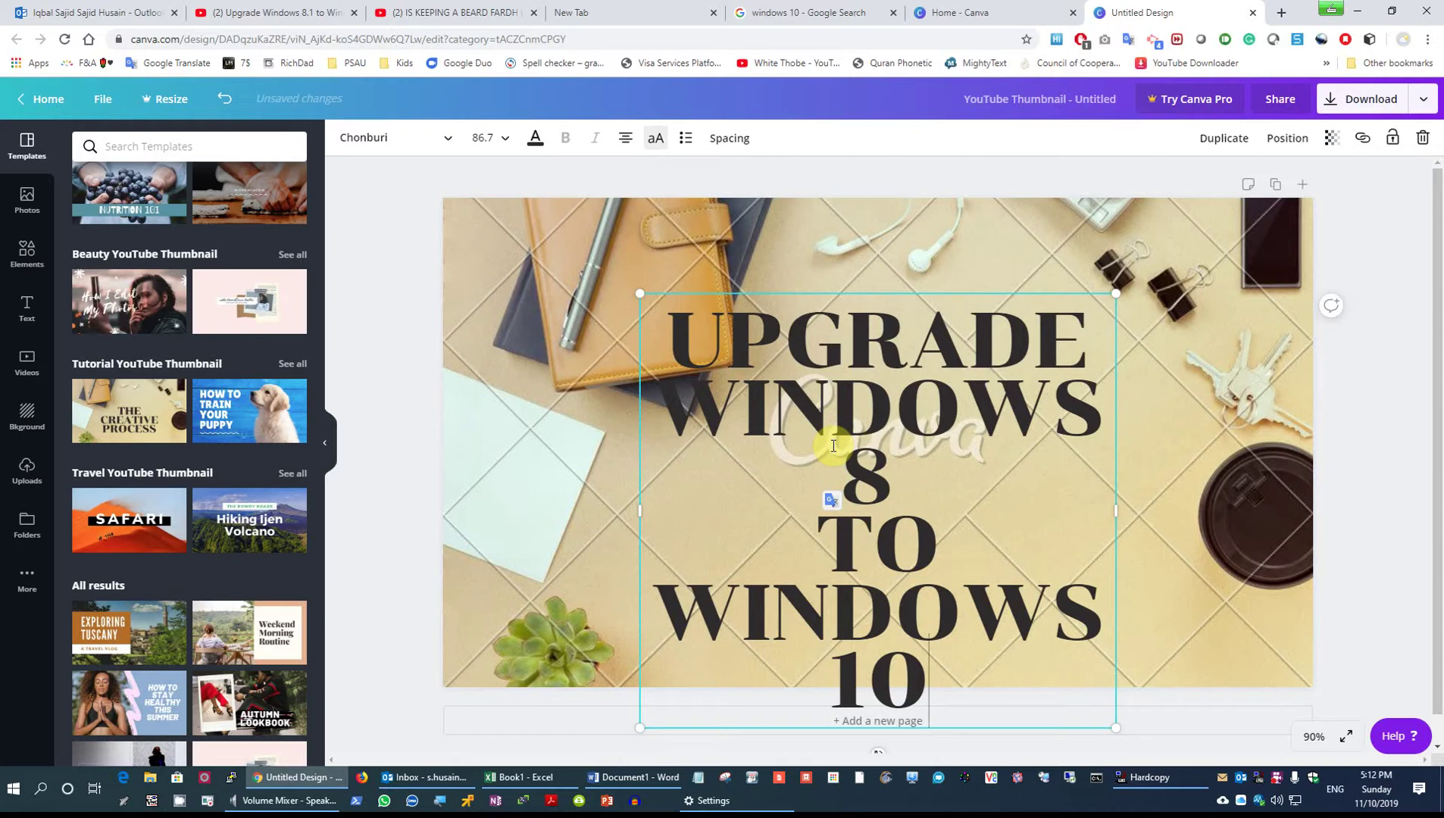
Step: Widen the title's text box on both sides and add a line break after "TO" so "WINDOWS 10" has its own line
left_click_drag(1115, 509, 1227, 509)
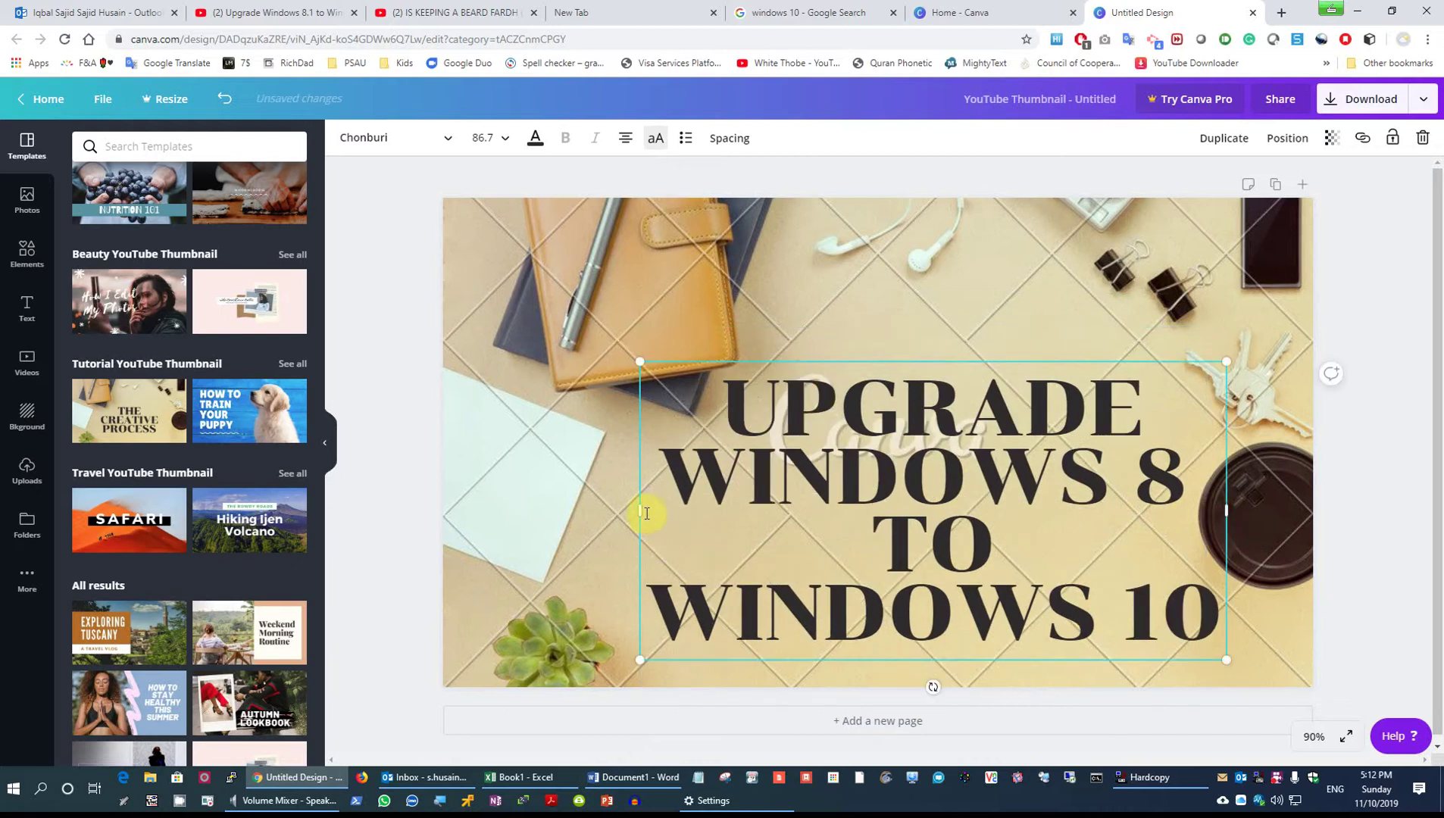
left_click_drag(639, 511, 537, 517)
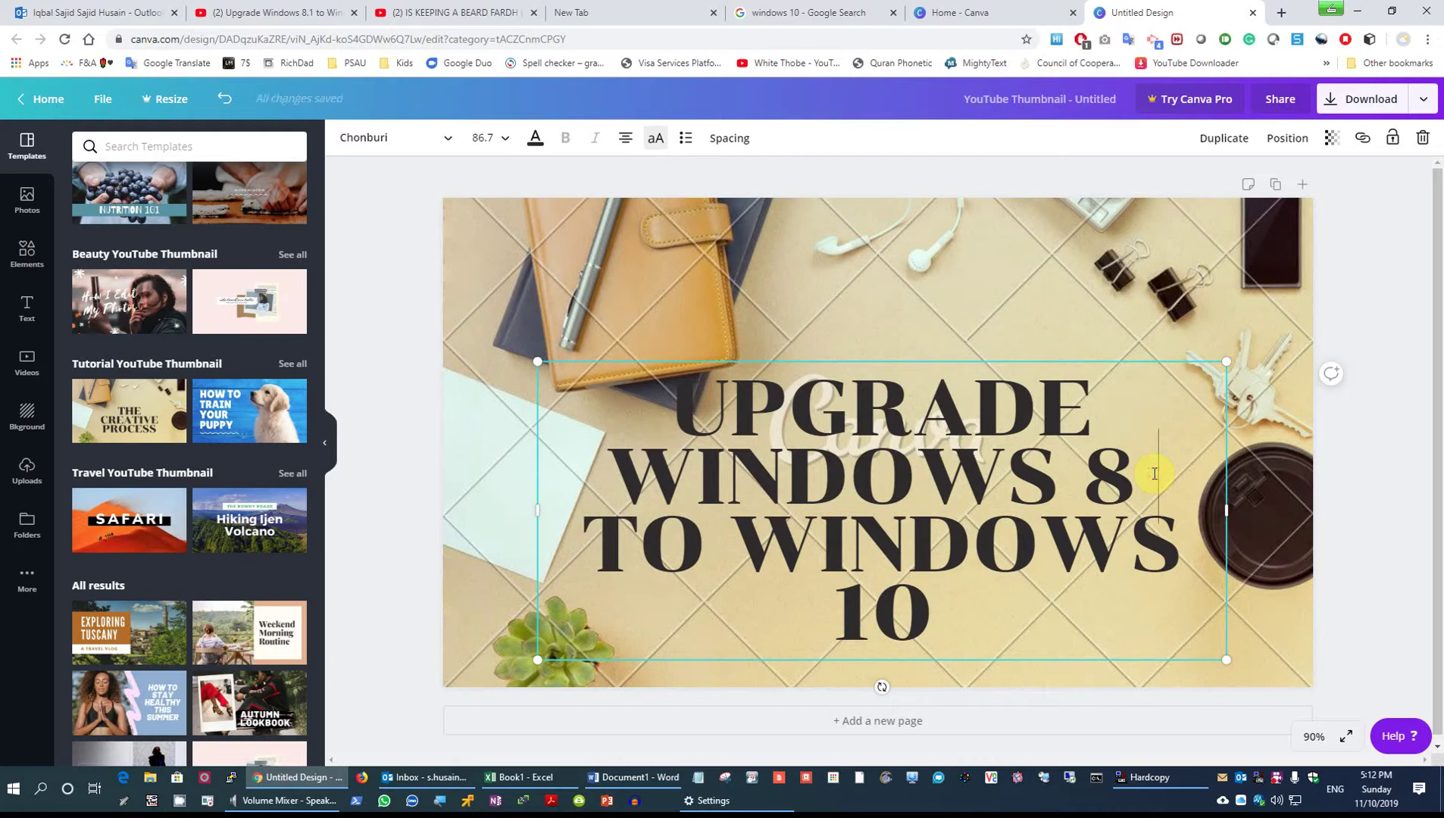
left_click(709, 547)
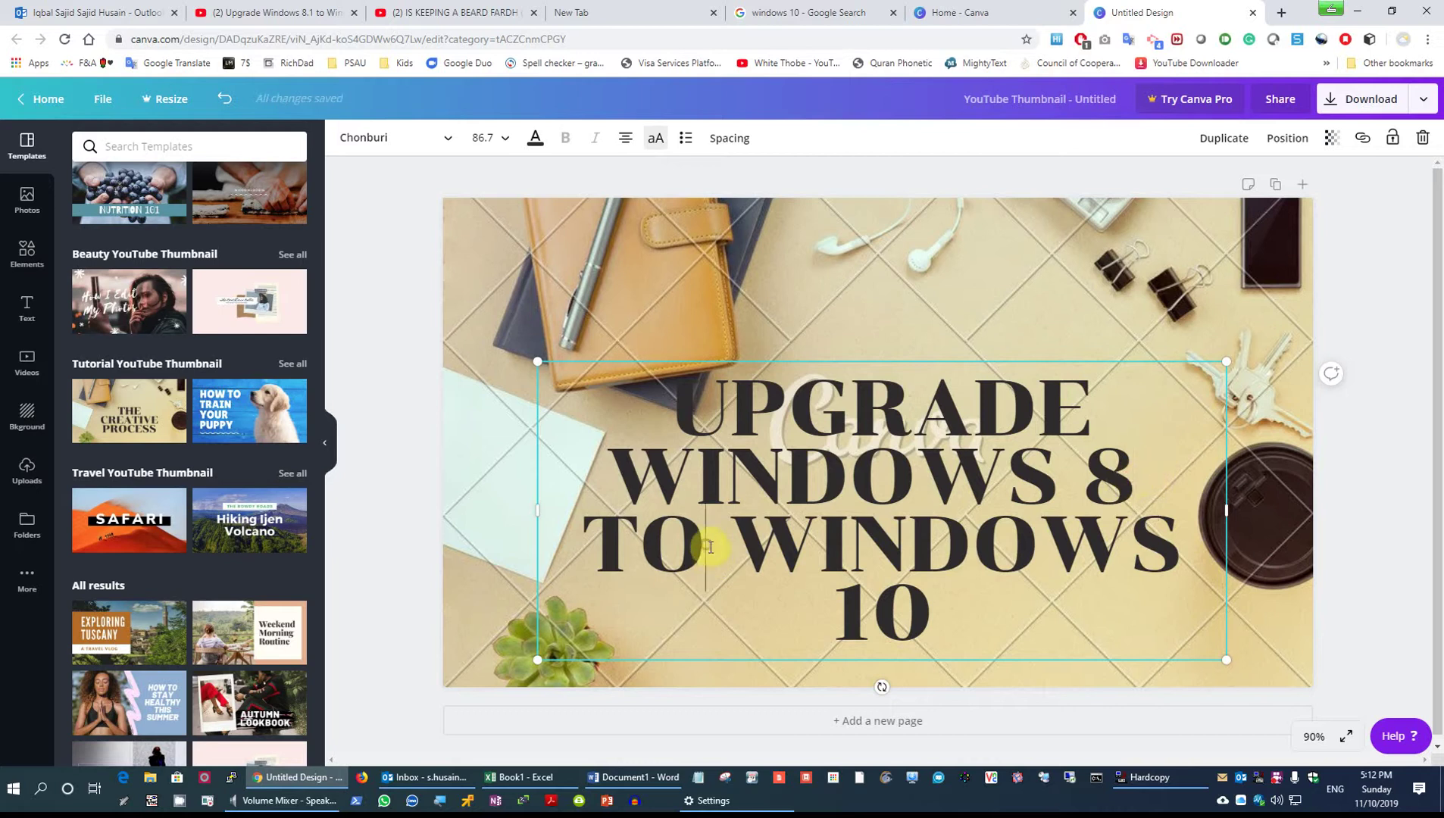
key("Return")
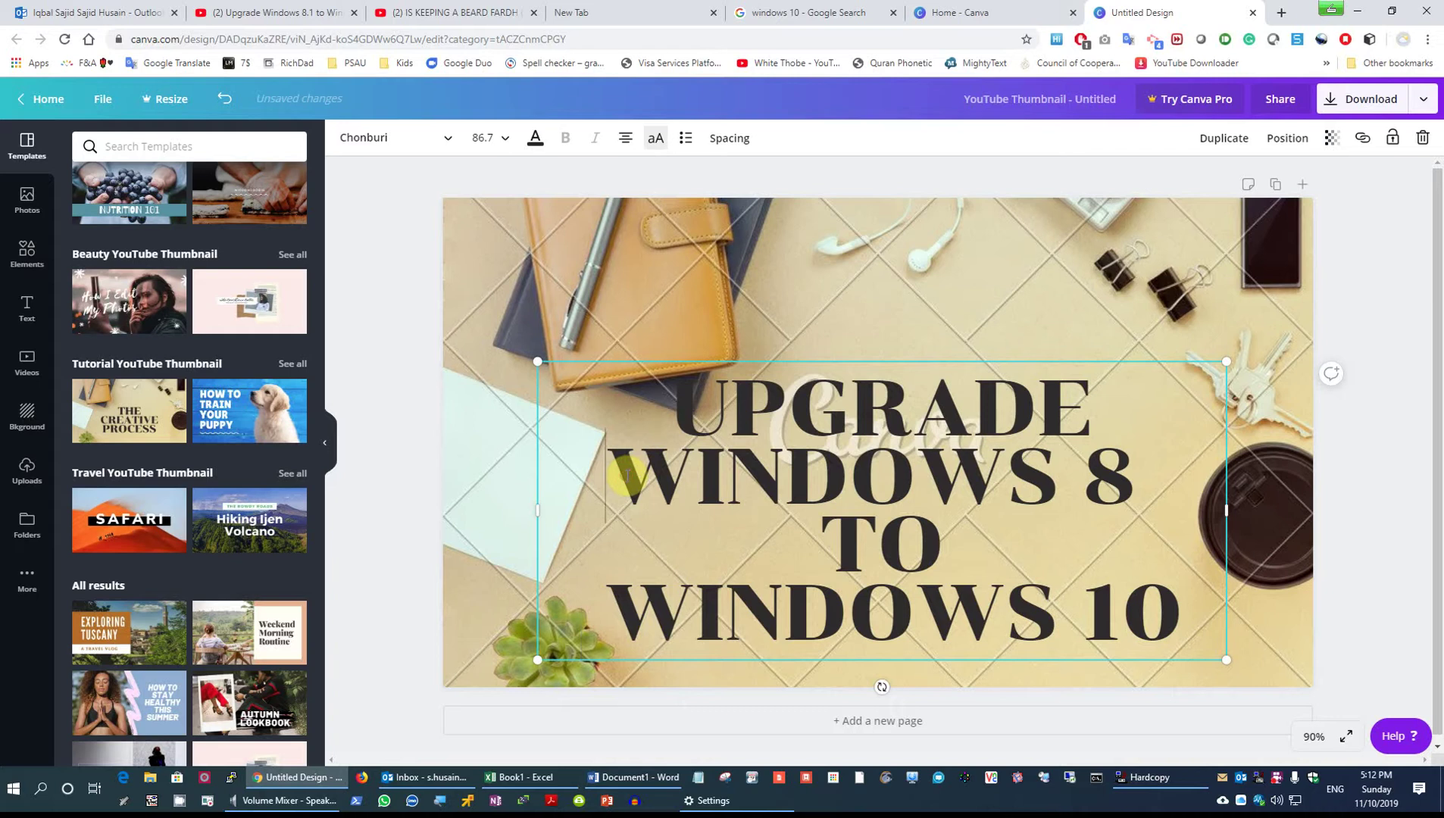
Step: Delete the template's desk photo from the background of the page
left_click(1080, 292)
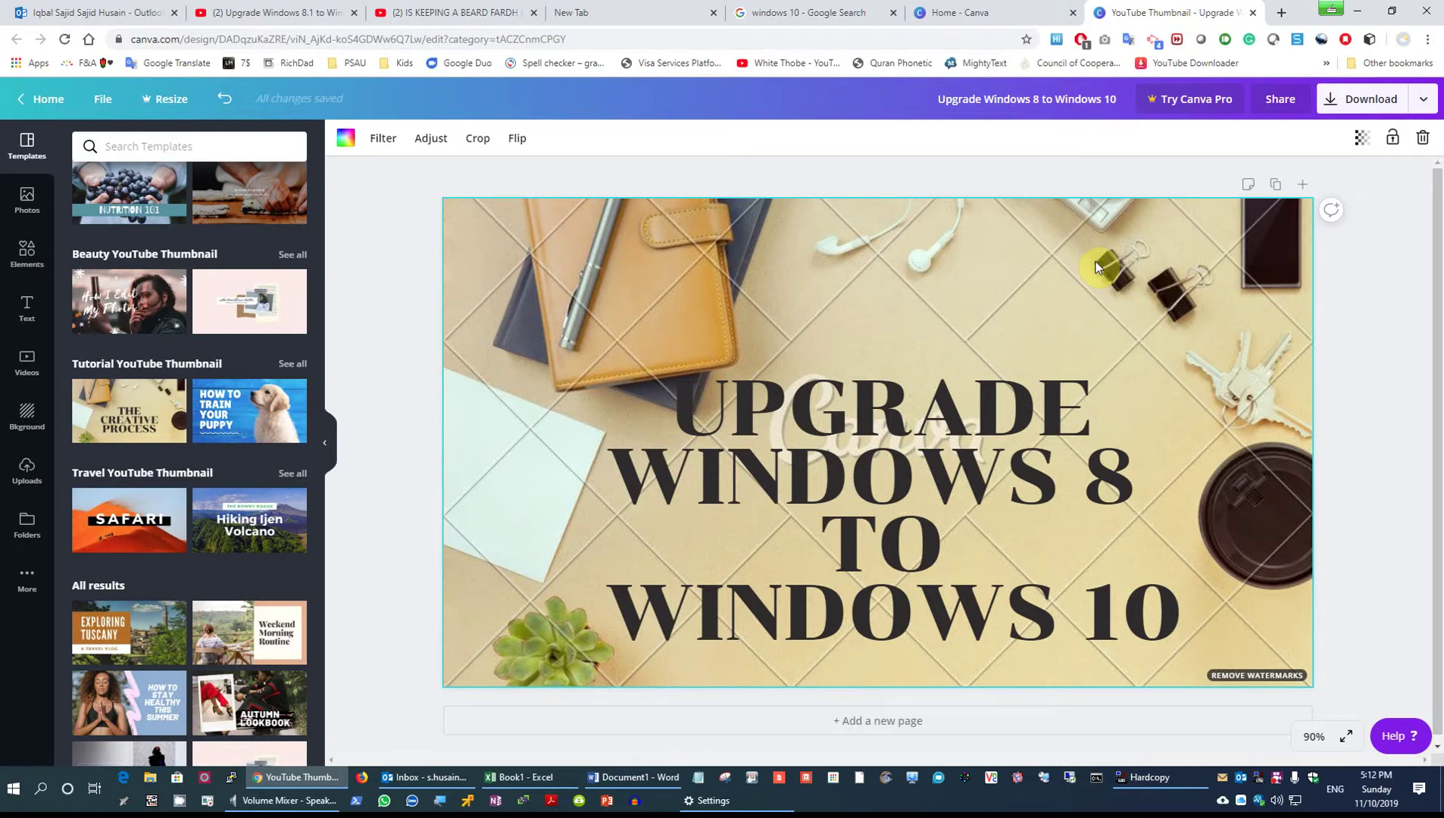
key("Delete")
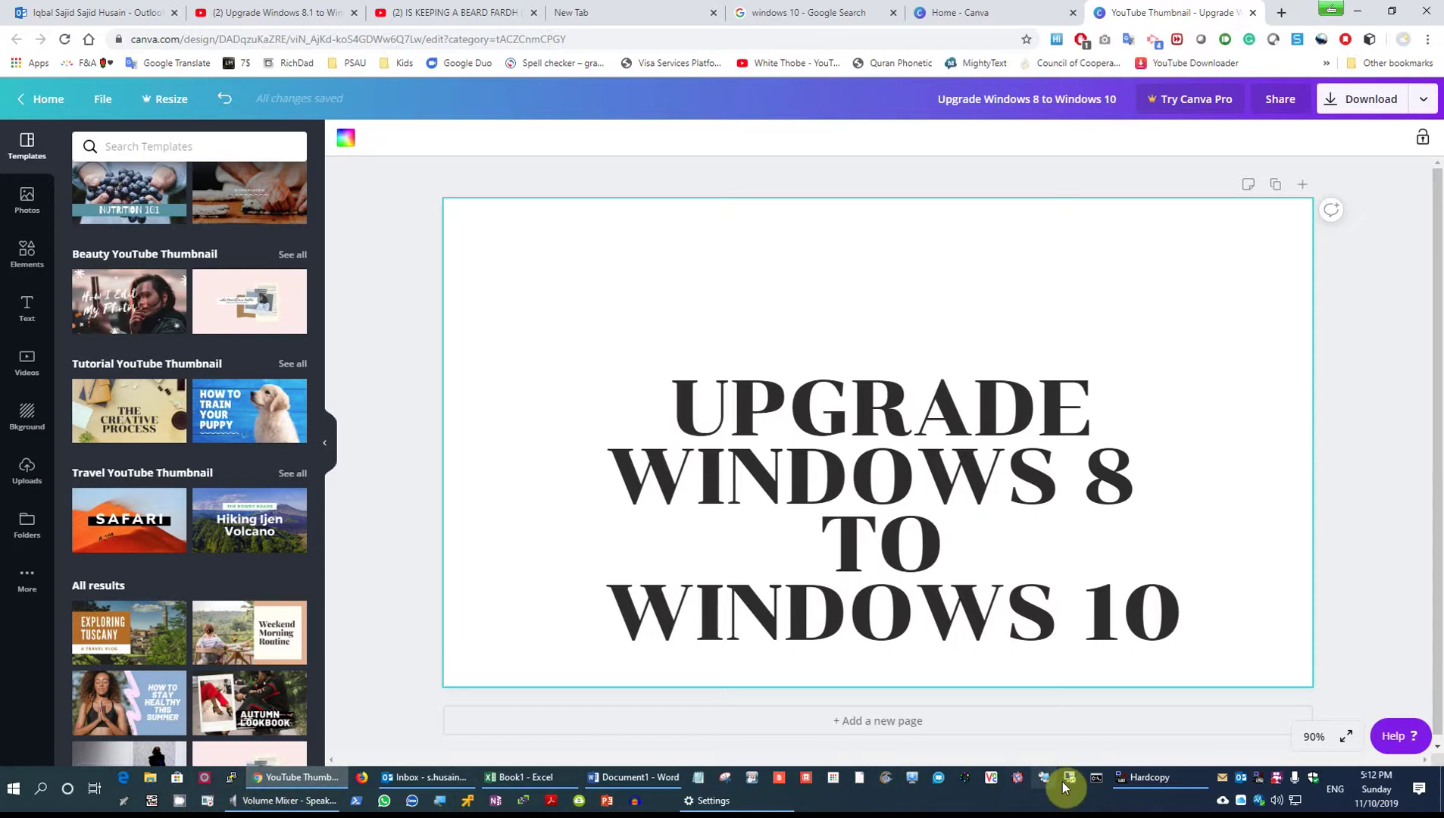
Step: Switch to Hardcopy and save the captured Windows 10 wallpaper as a JPG named "win 10 desktop" in the Pictures folder
left_click(1147, 778)
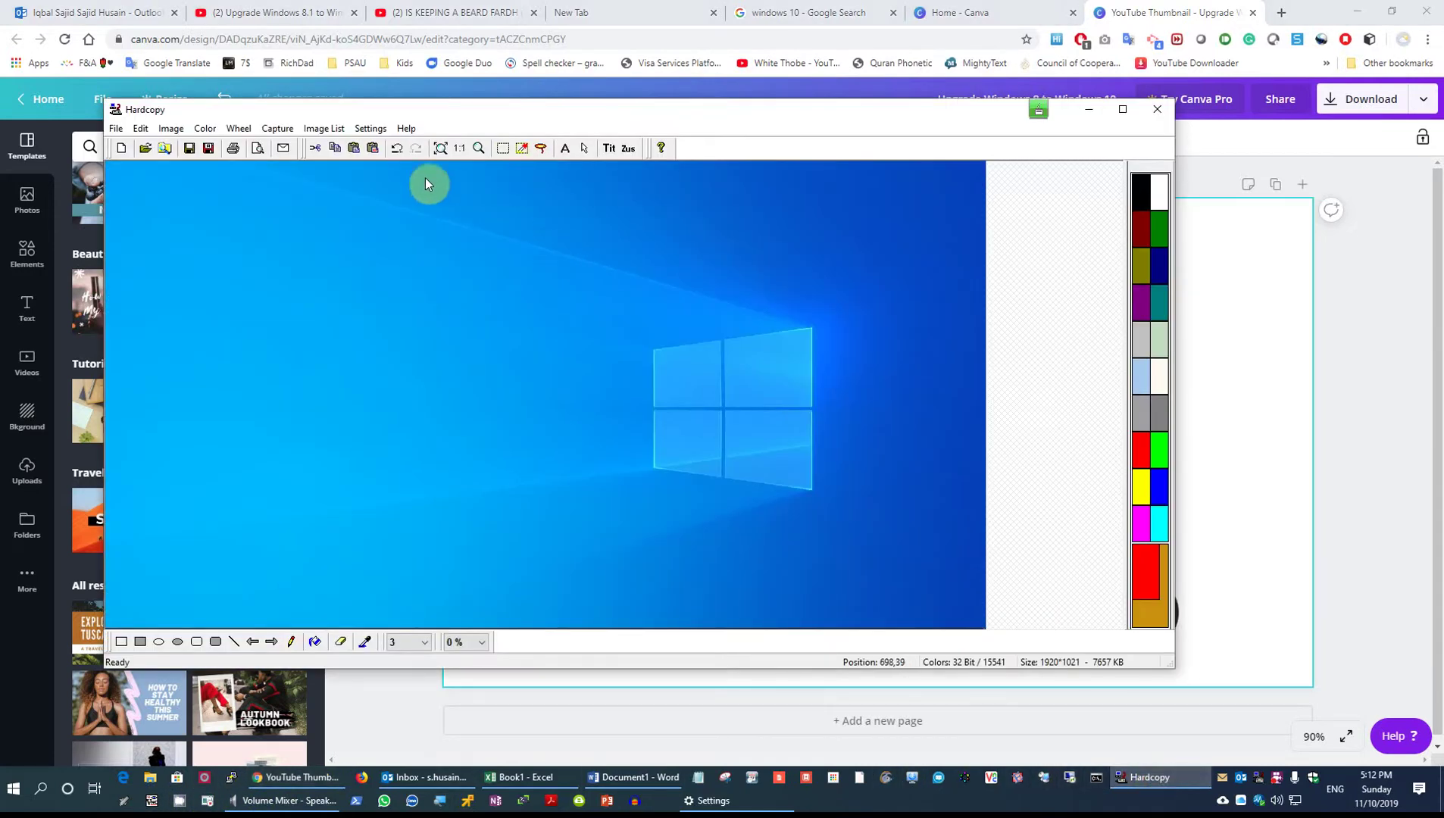
left_click(119, 132)
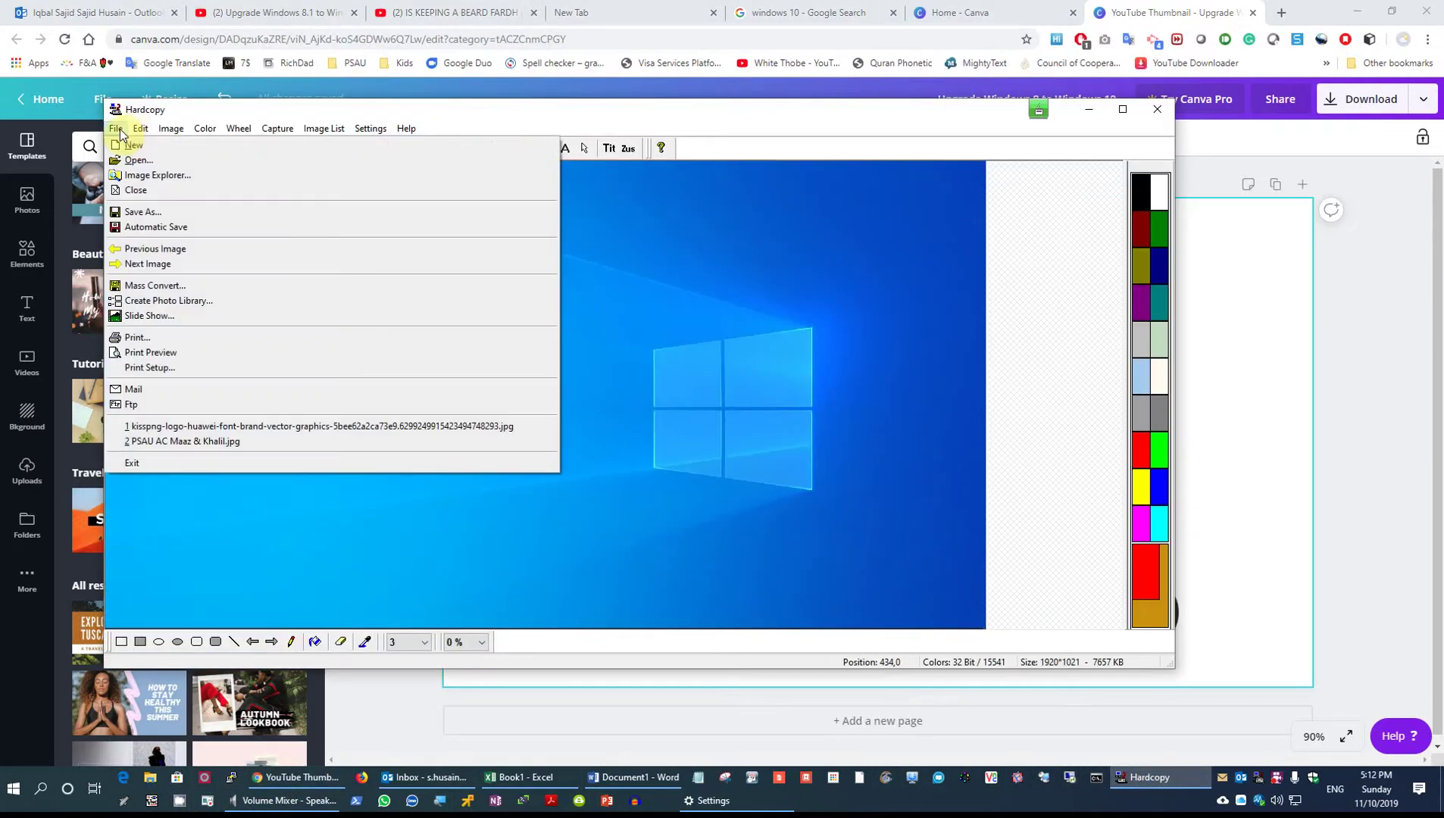
left_click(142, 214)
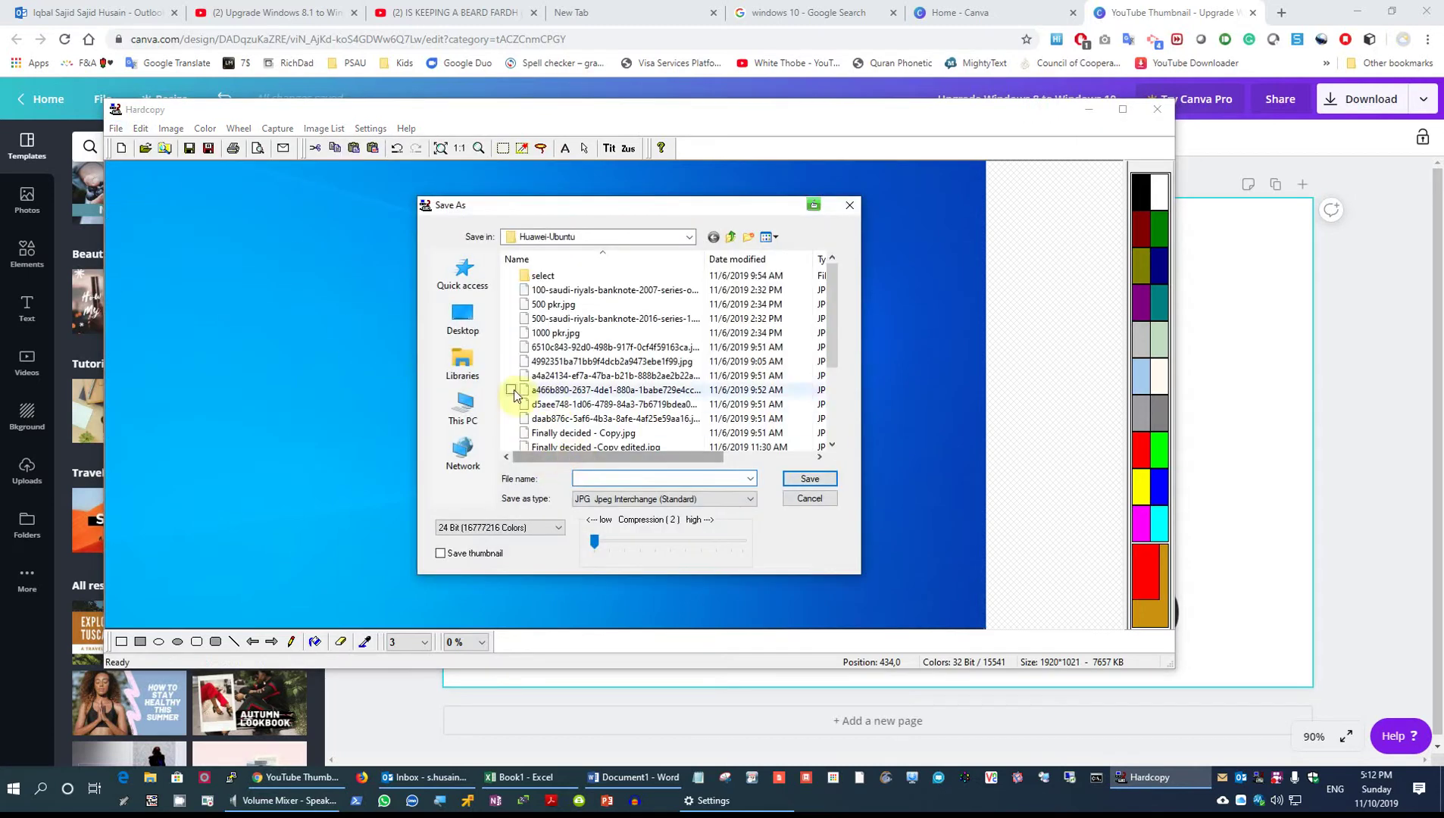
left_click(731, 237)
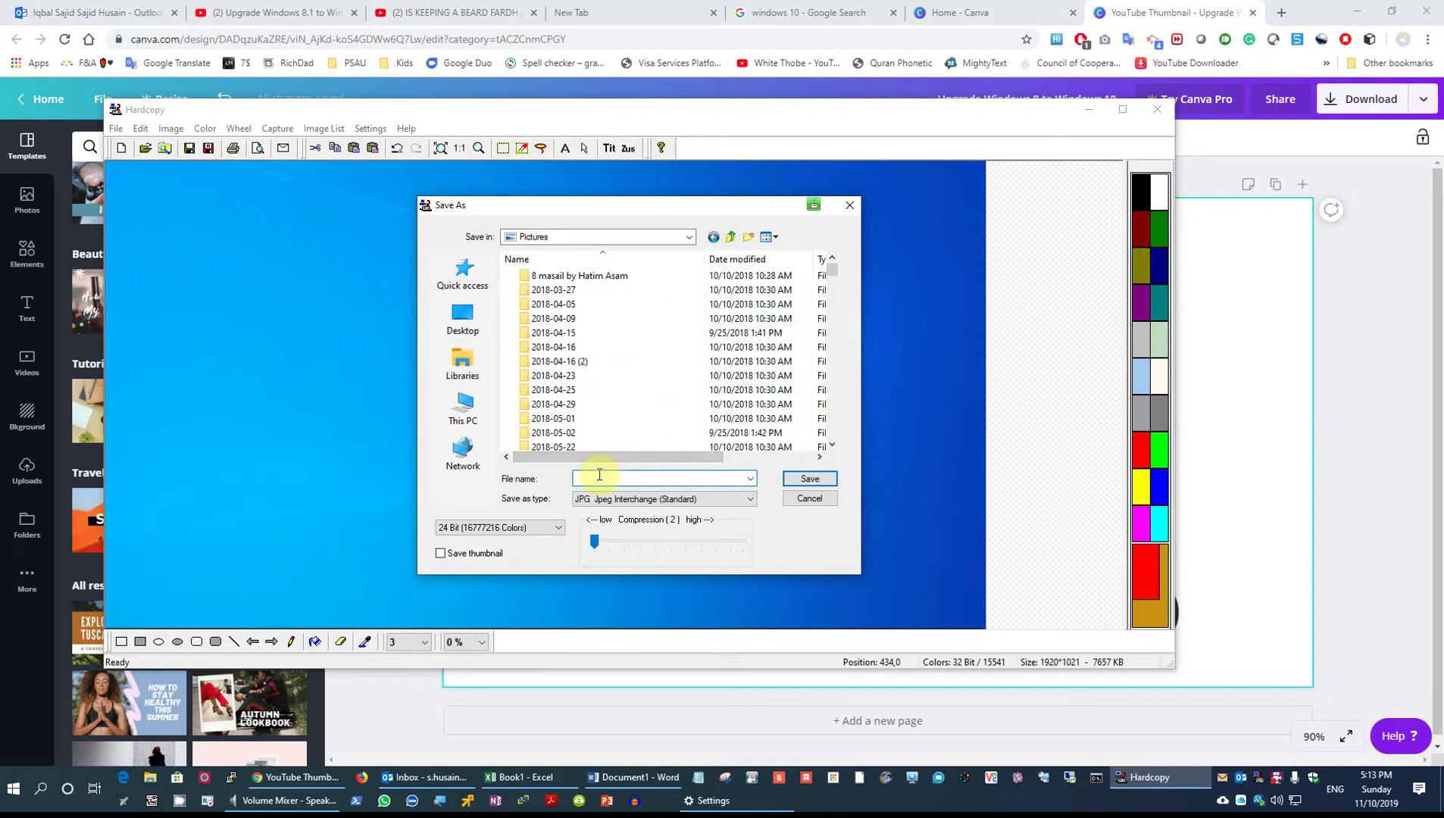
type("win 10 desktop")
key("Return")
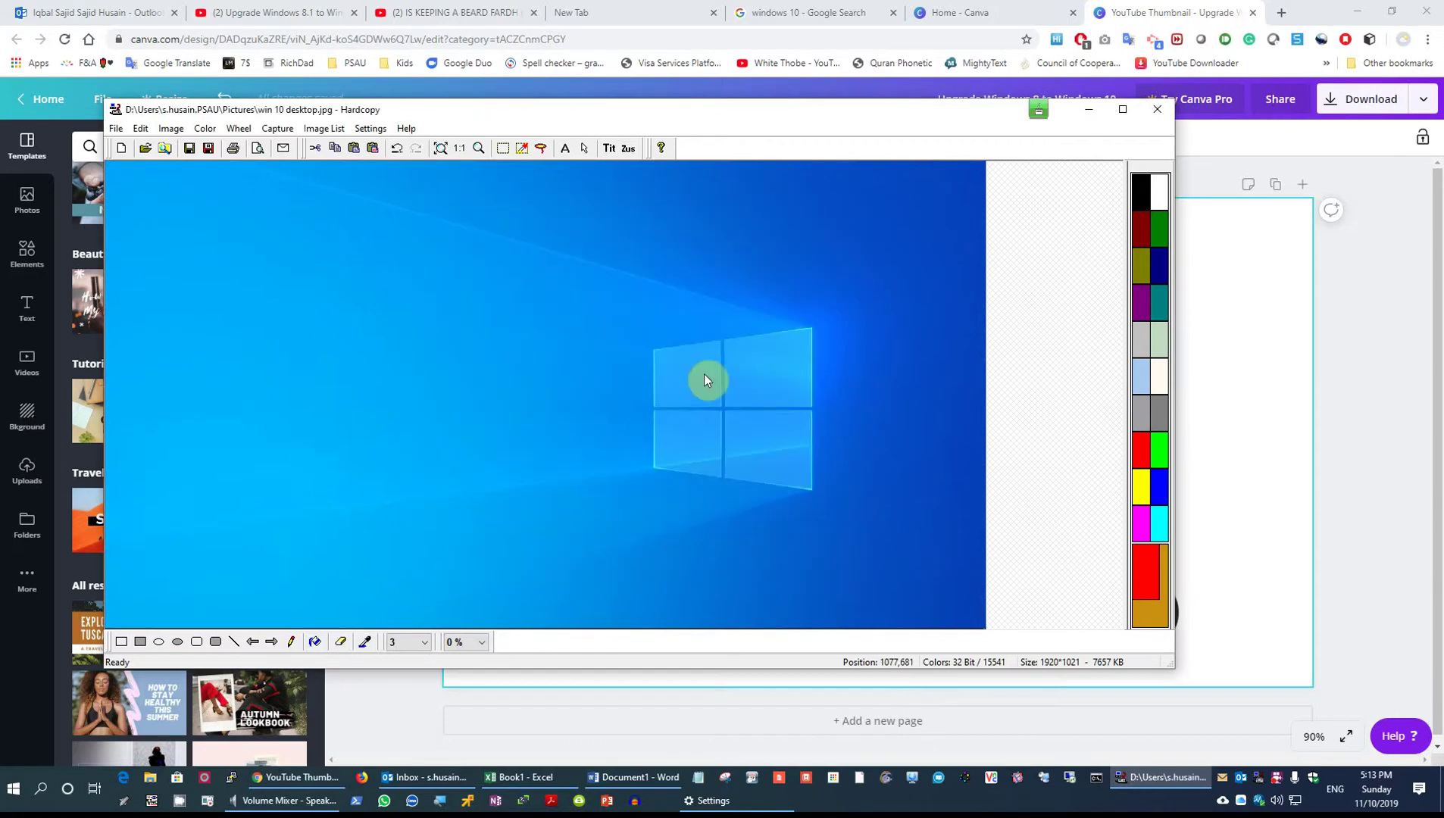
Step: Switch back to Canva and paste the copied Windows 10 wallpaper image onto the thumbnail page
left_click(1268, 247)
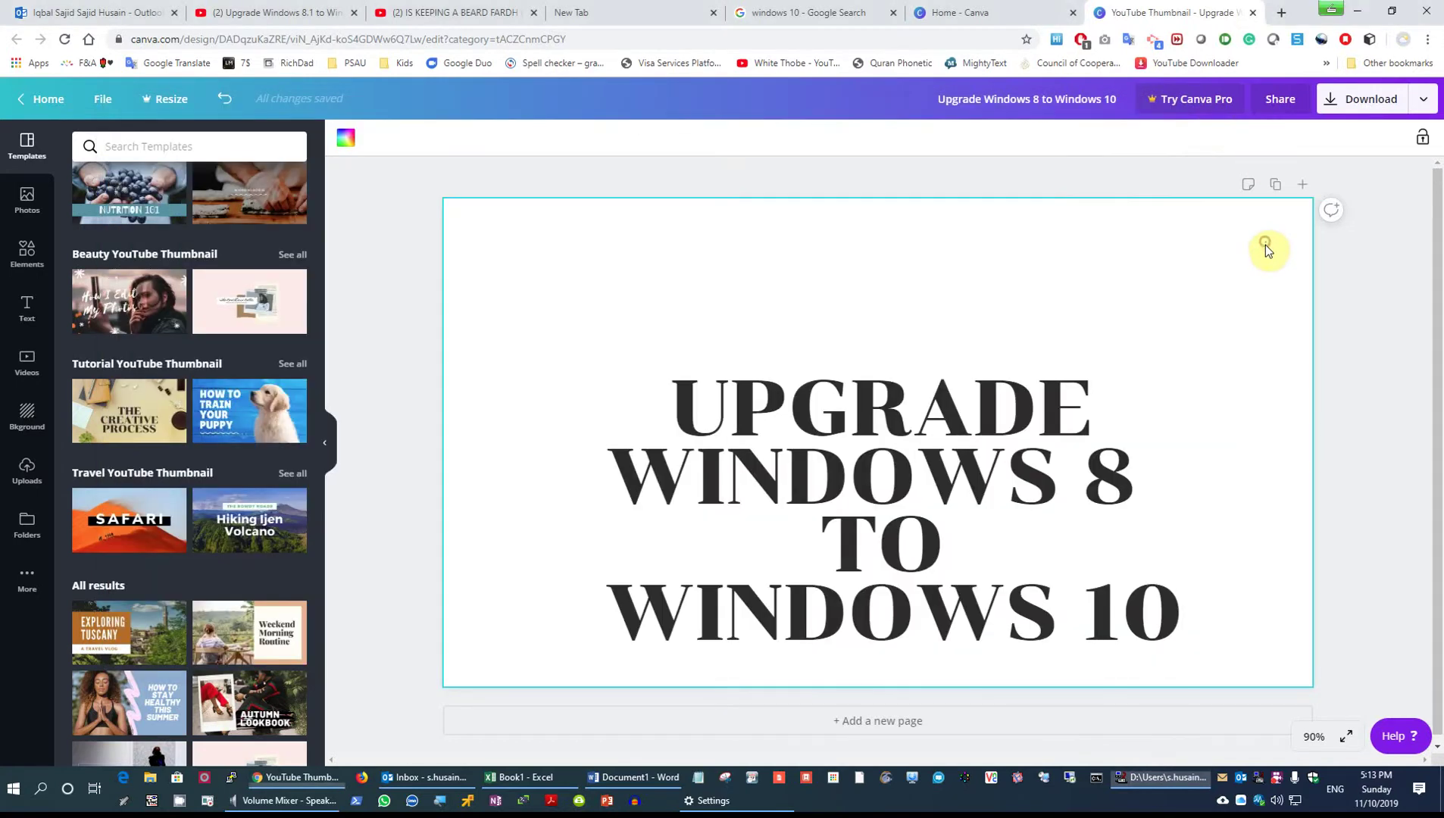
right_click(1177, 258)
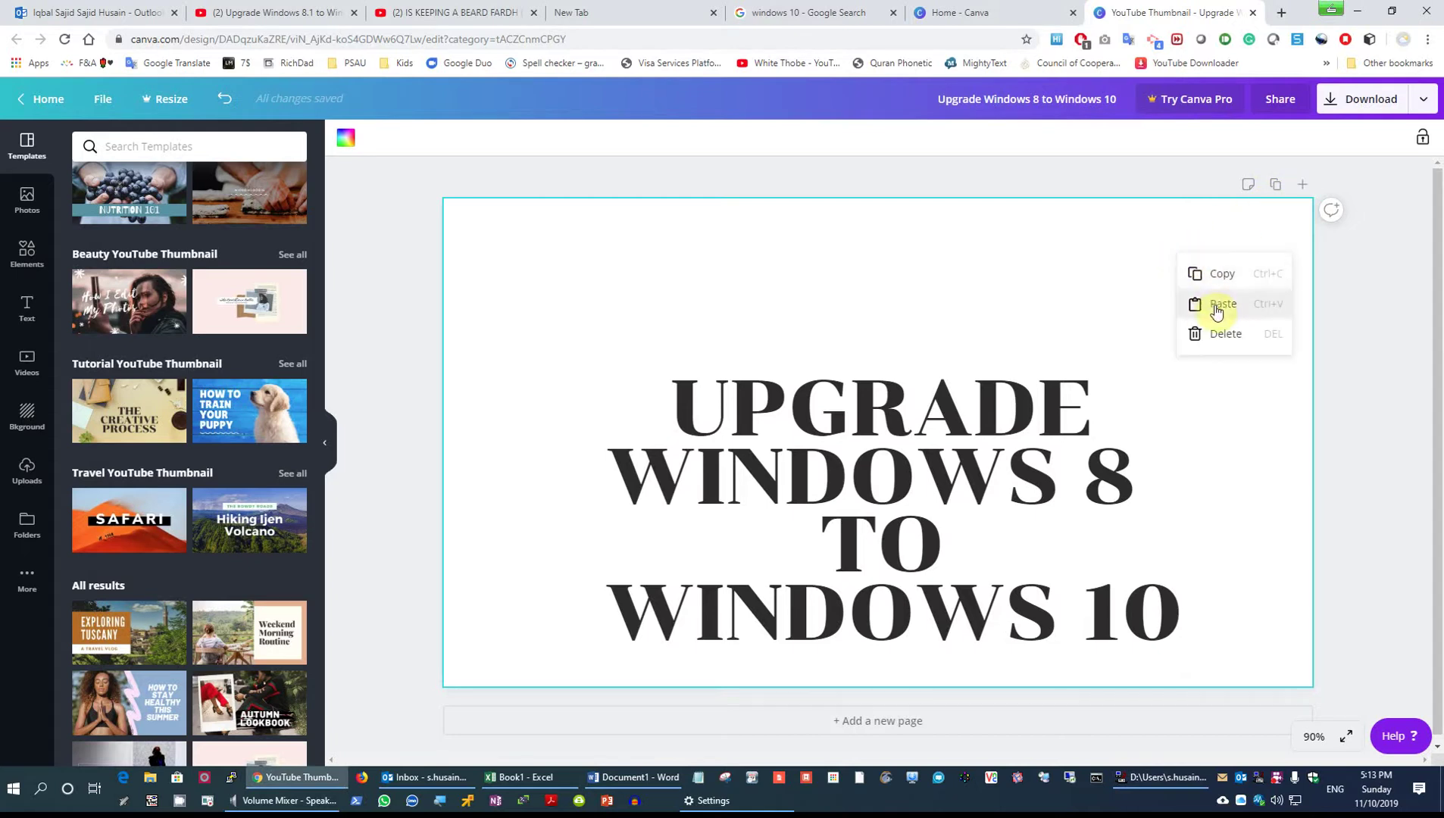
left_click(1216, 307)
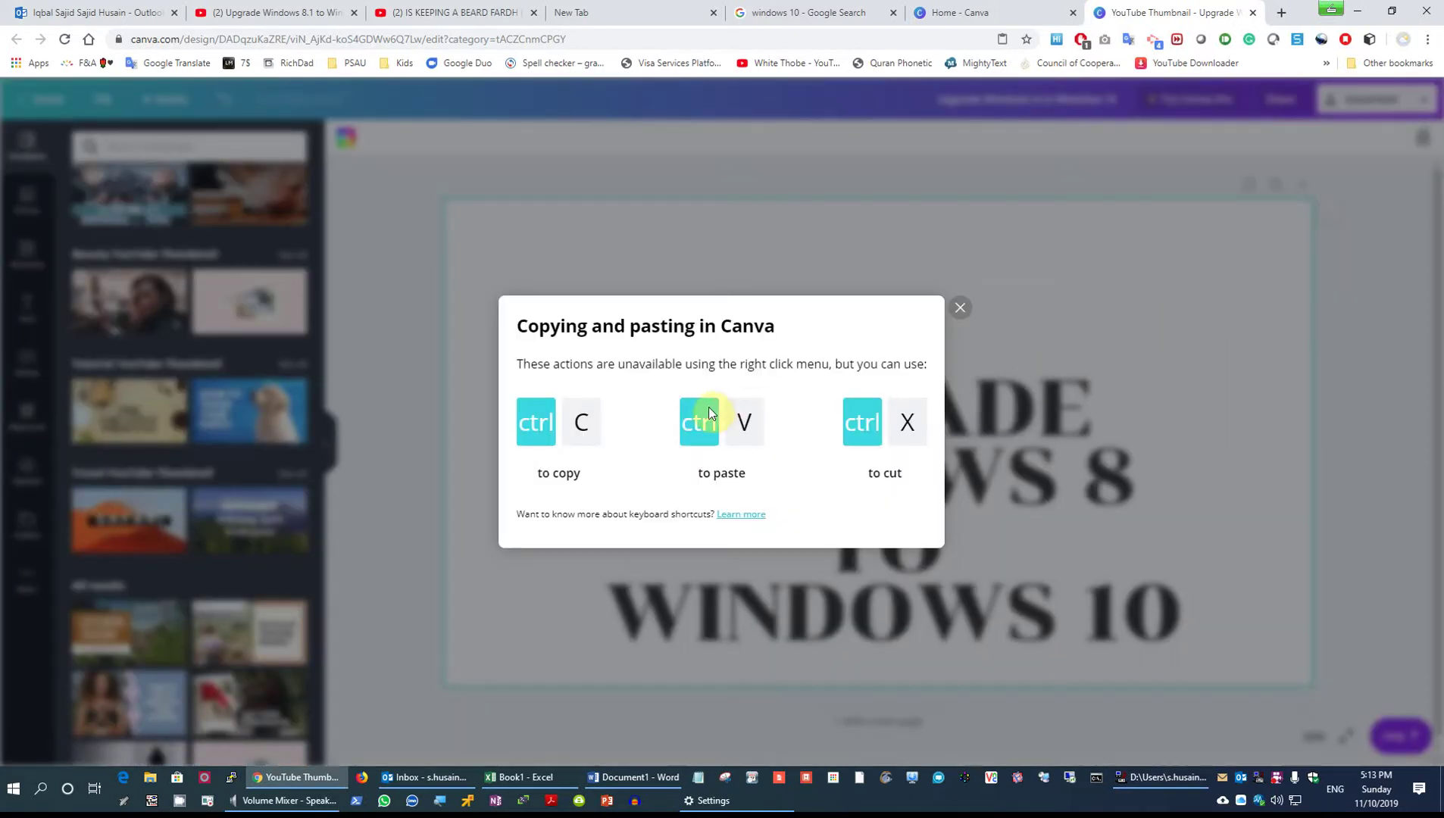
left_click(961, 309)
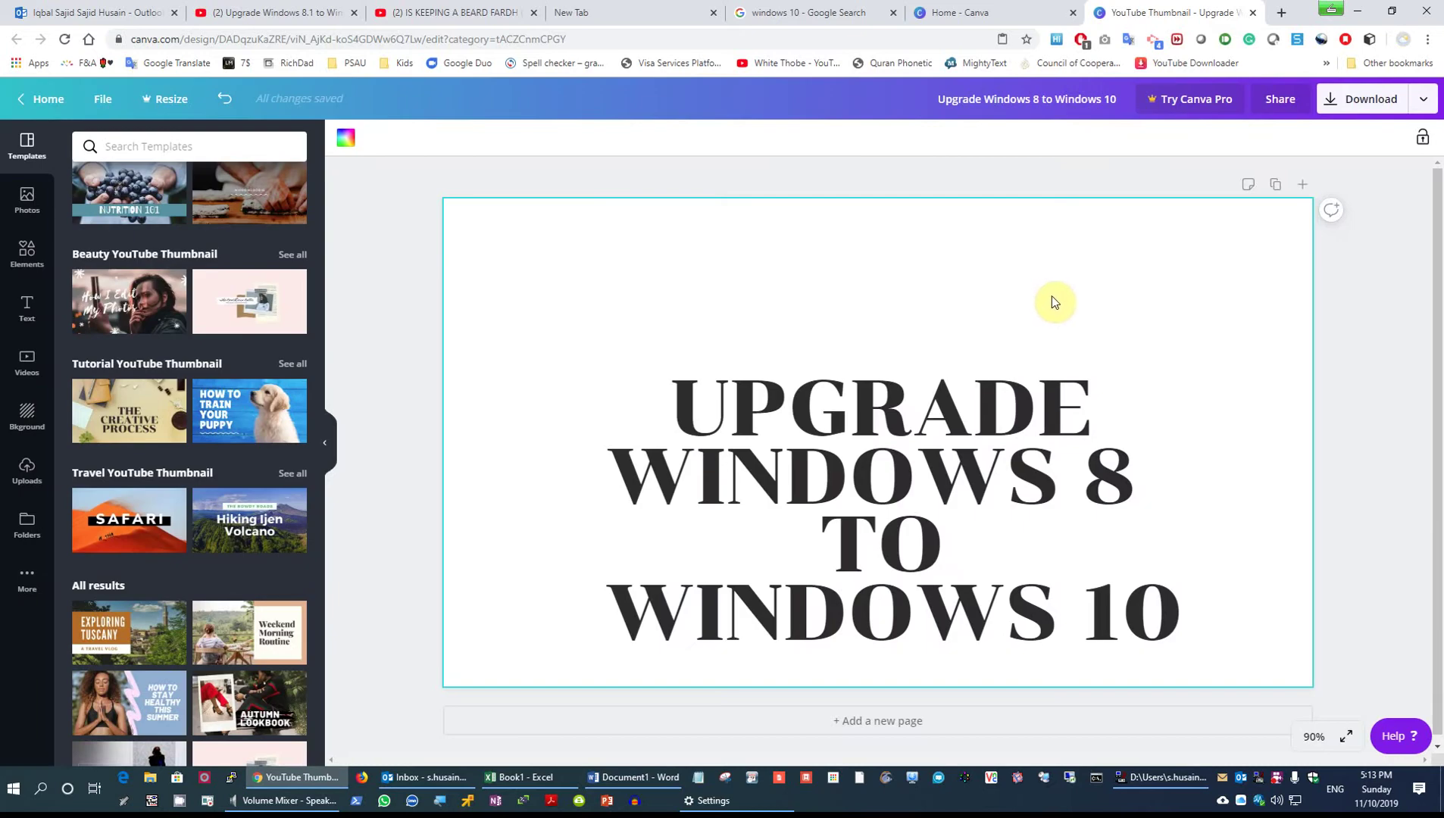
key("ctrl+v")
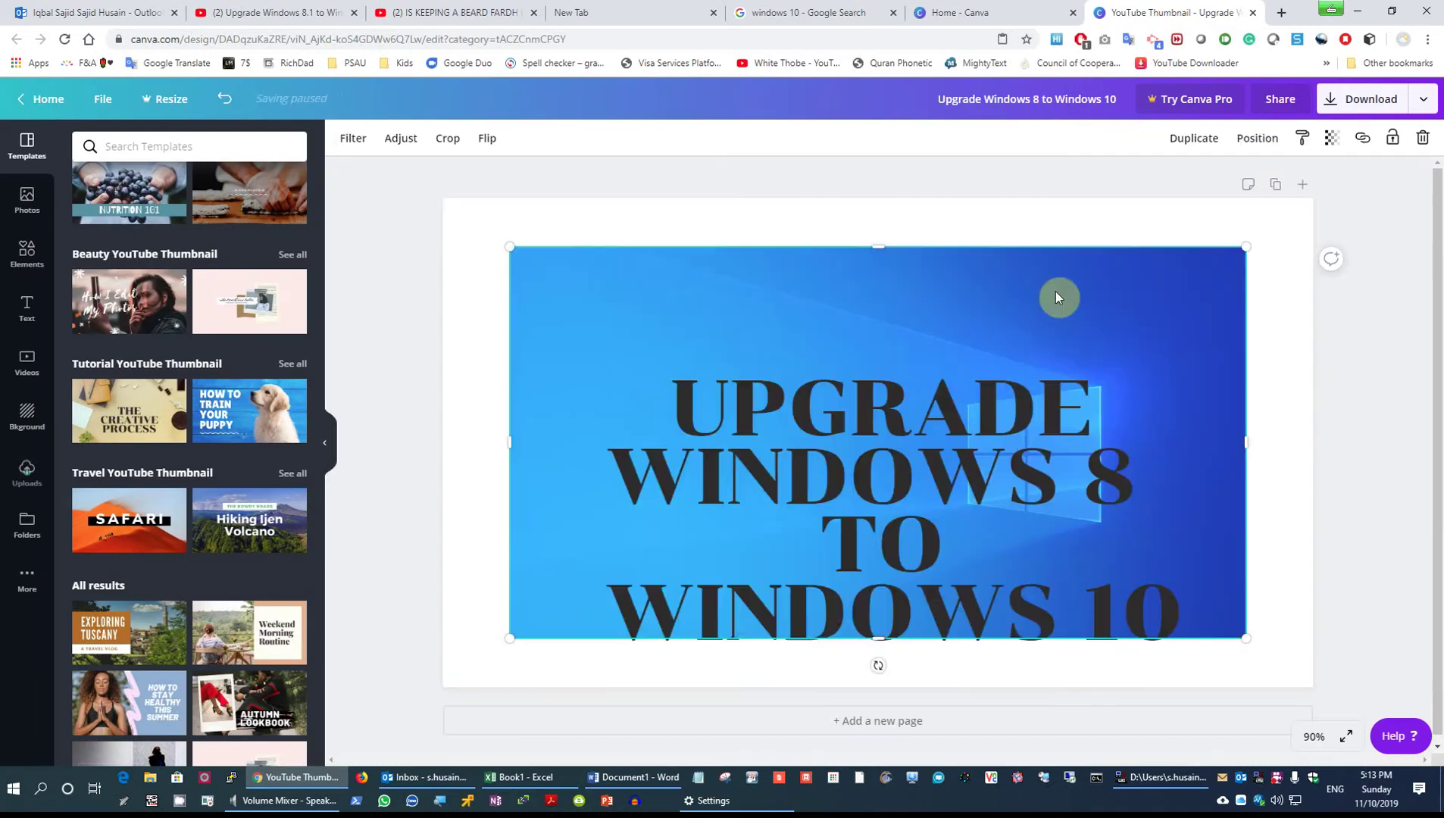
Step: Enlarge the pasted Windows 10 wallpaper and reposition it so it covers the whole page behind the title
left_click_drag(1241, 244, 1286, 180)
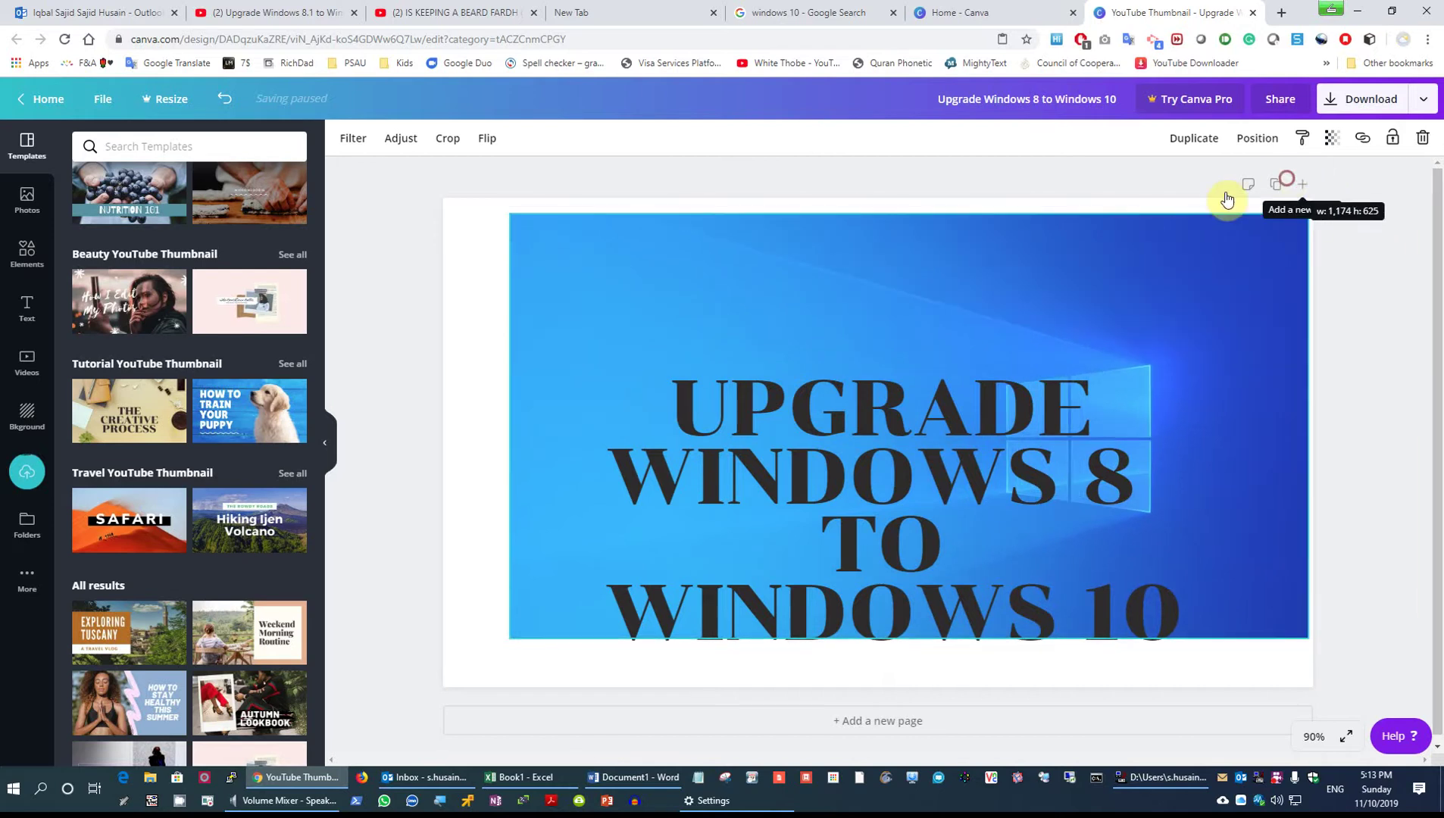
left_click_drag(732, 270, 673, 262)
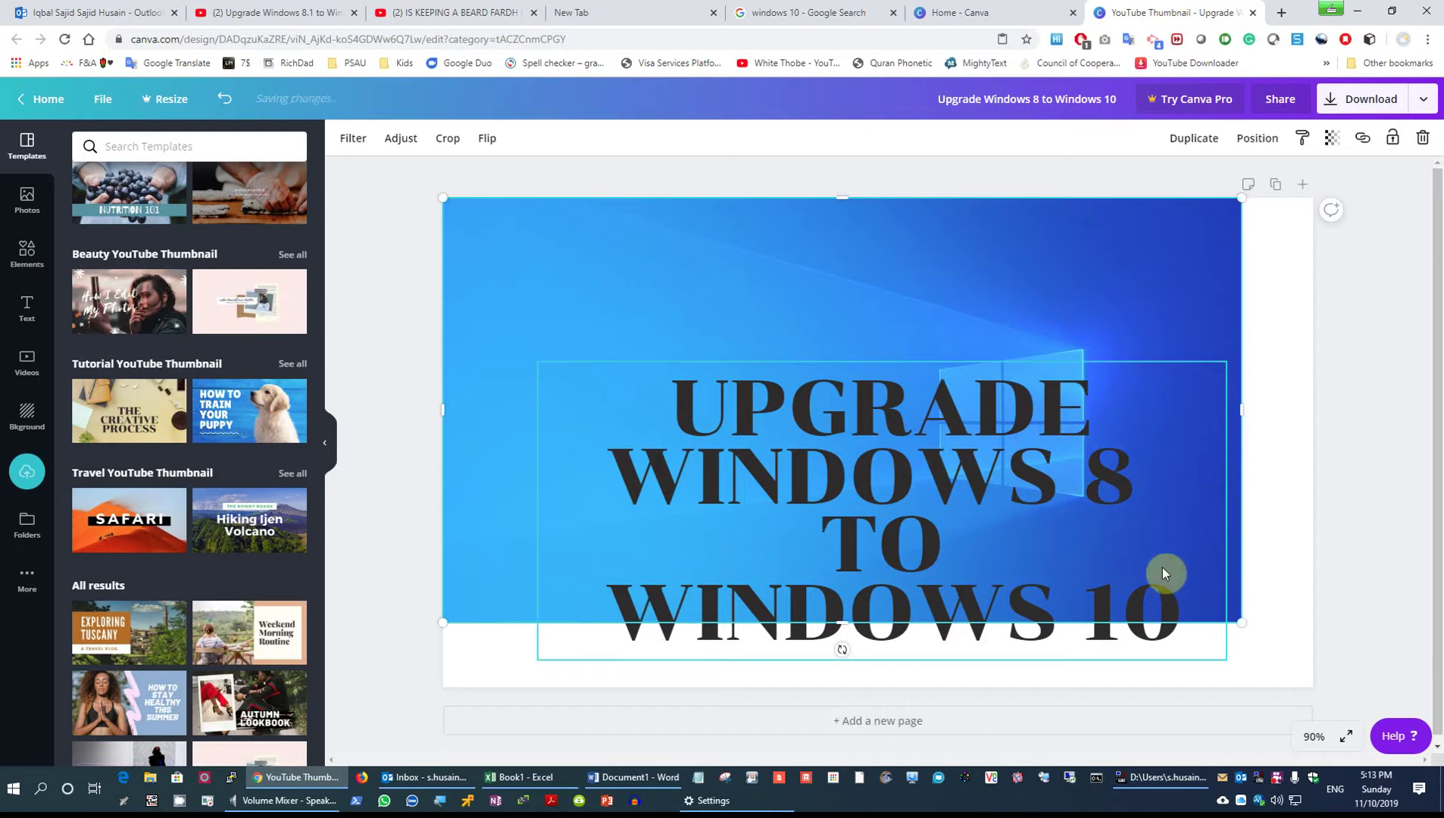
left_click_drag(1238, 624, 1354, 724)
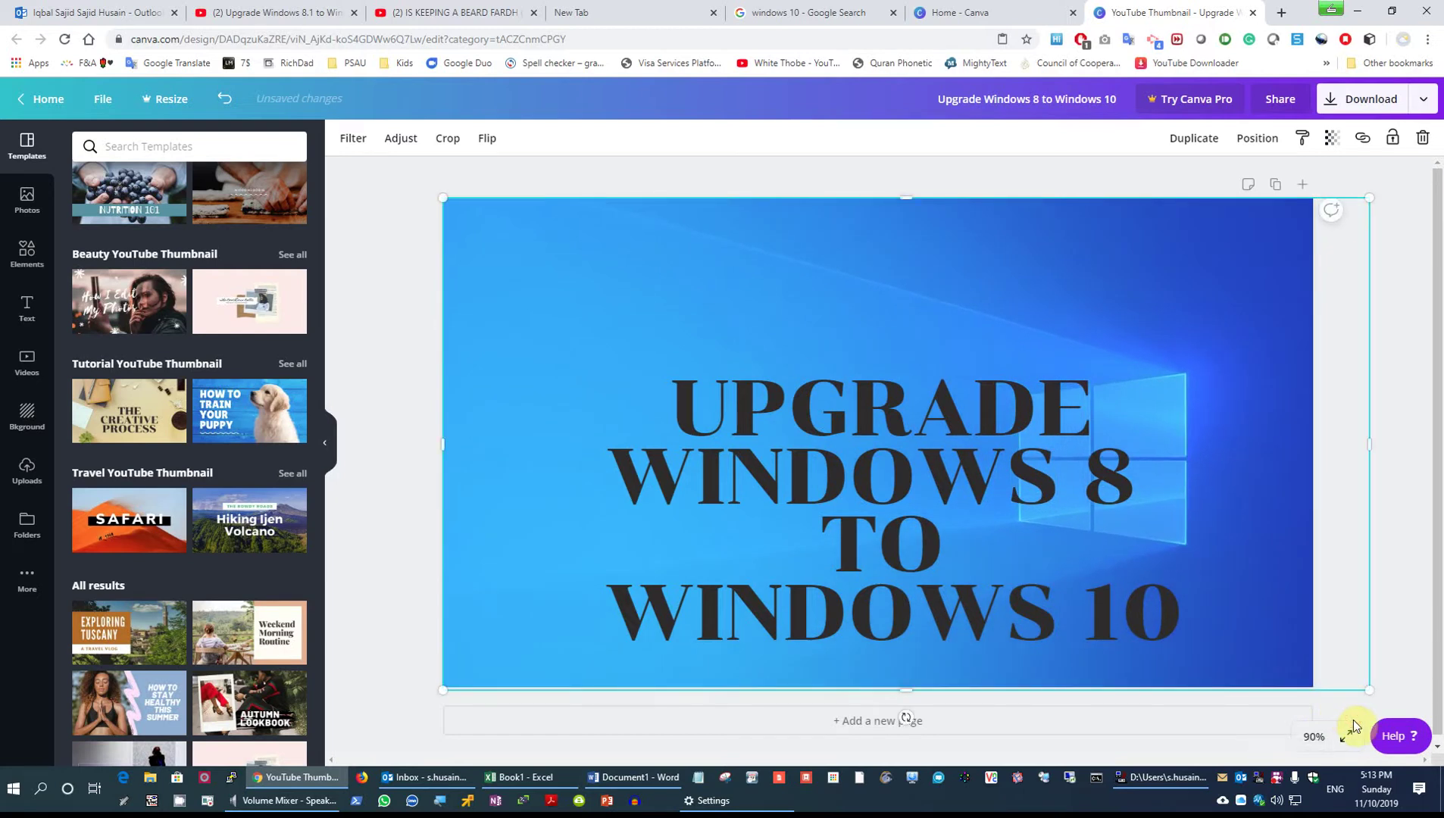
left_click_drag(736, 290, 704, 288)
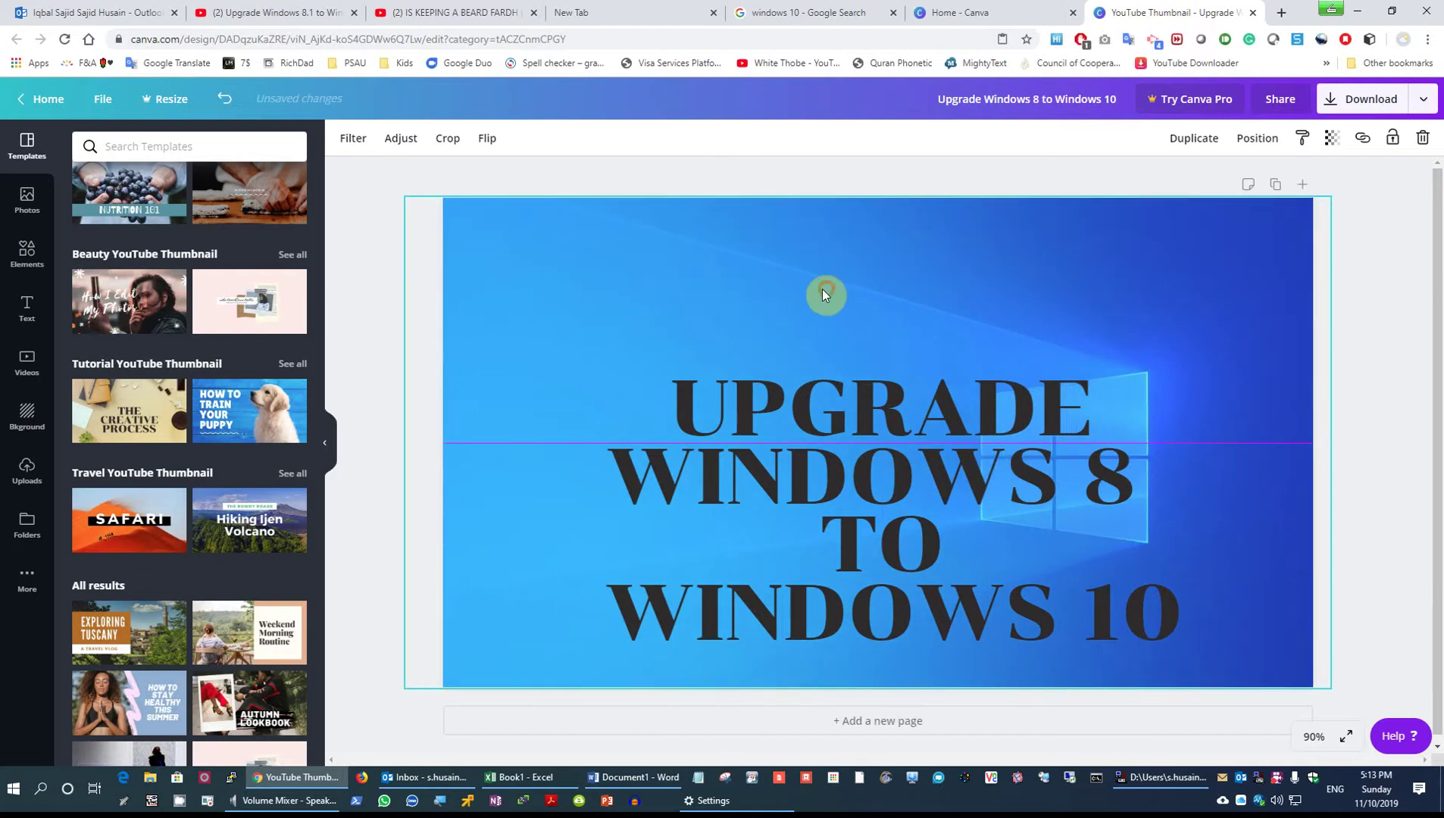
mouse_move(822, 289)
left_mouse_down()
mouse_move(783, 309)
mouse_move(789, 287)
mouse_move(847, 285)
mouse_move(834, 289)
left_mouse_up()
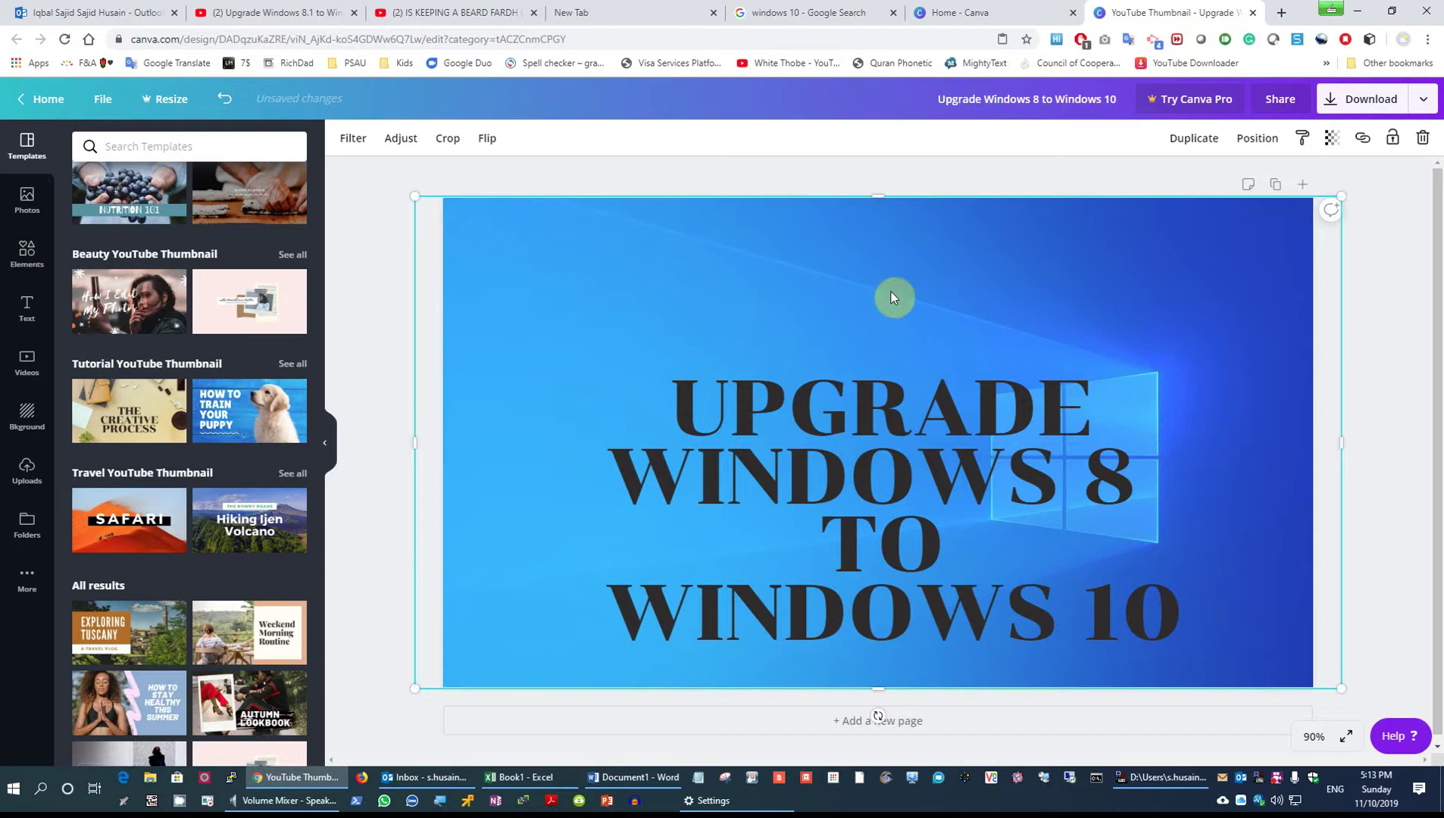
Step: Try white as the text color for the whole four-line title
left_click(686, 423)
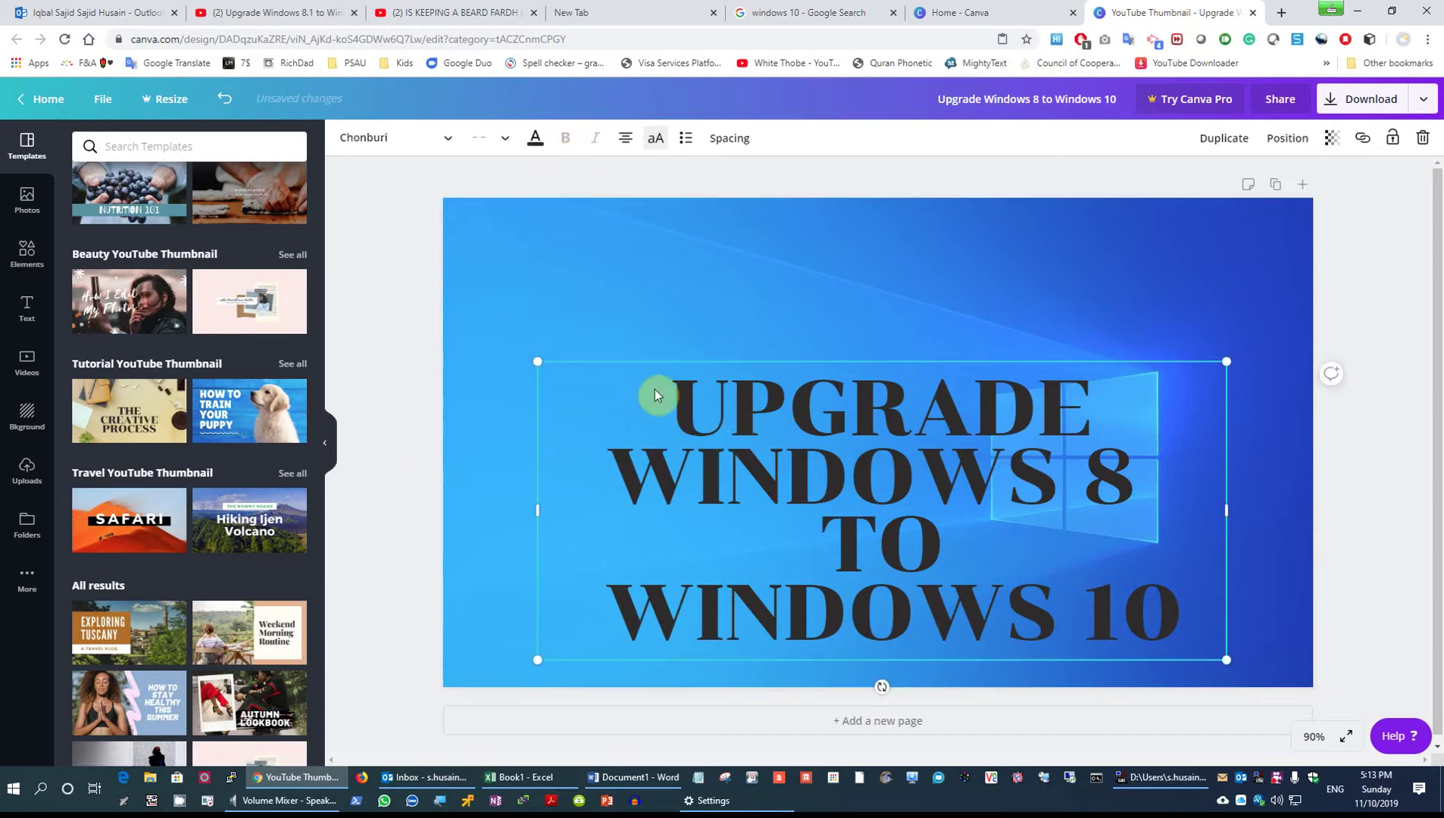
double_click(684, 412)
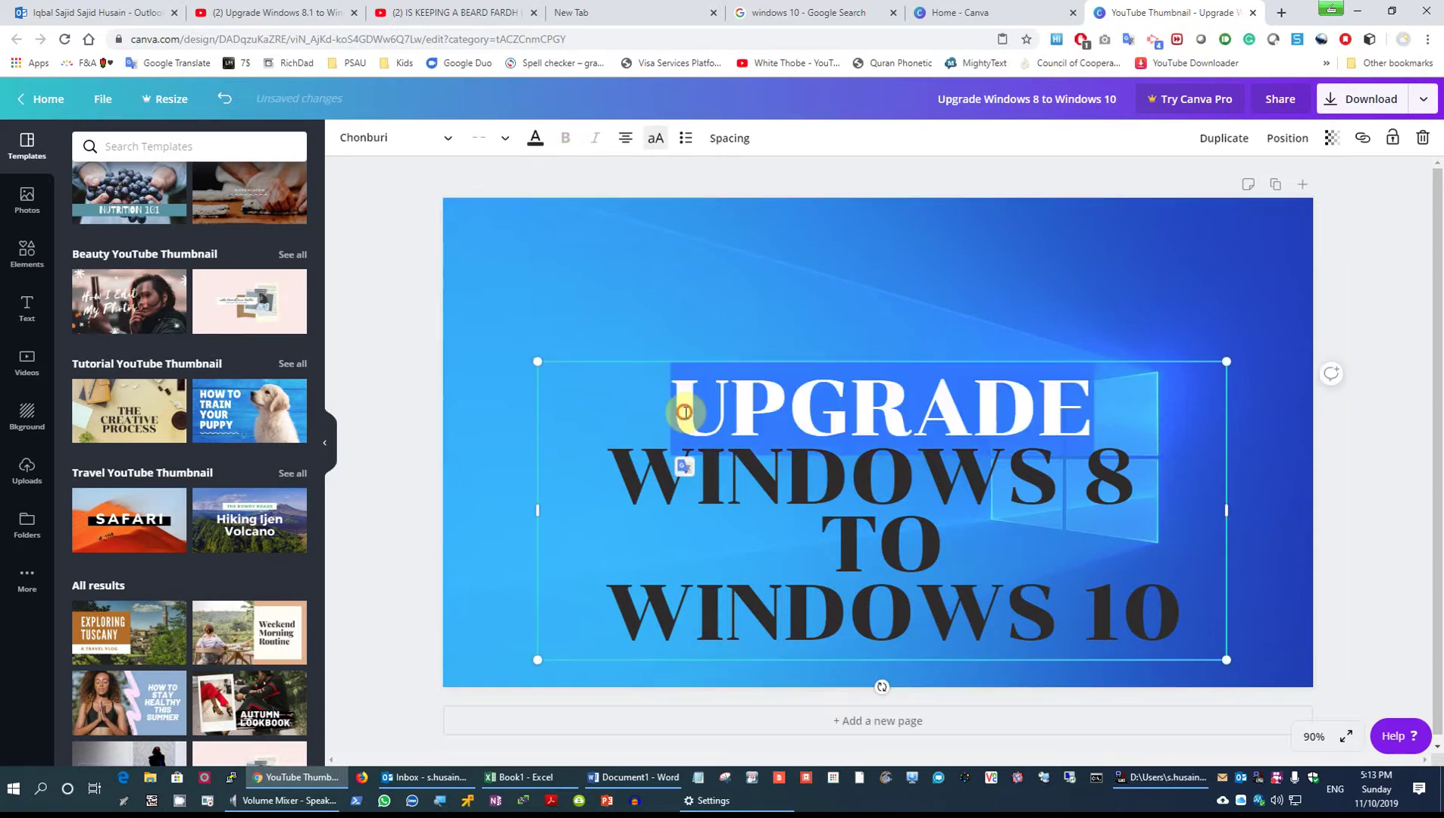
triple_click(763, 509)
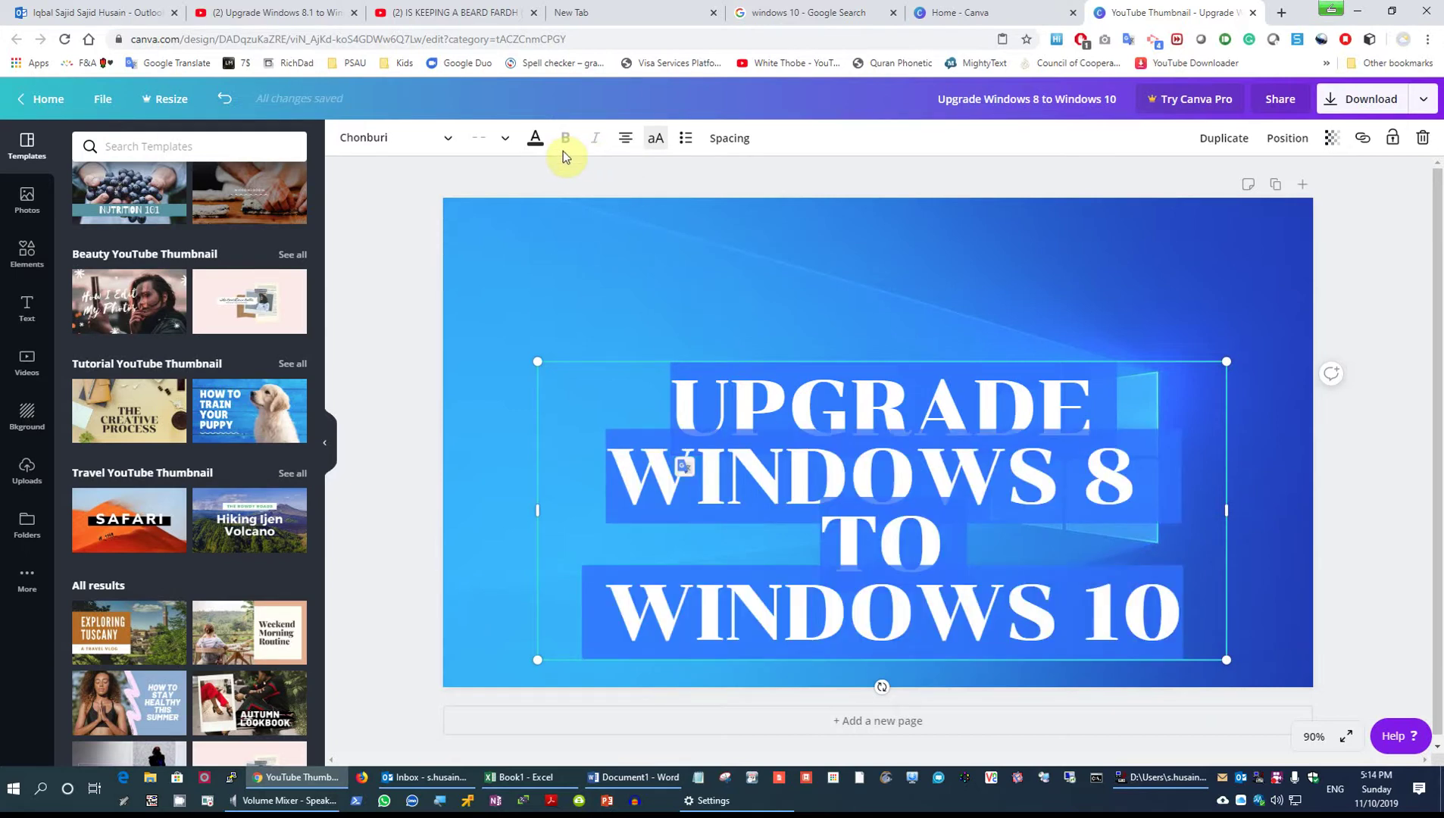
left_click(536, 141)
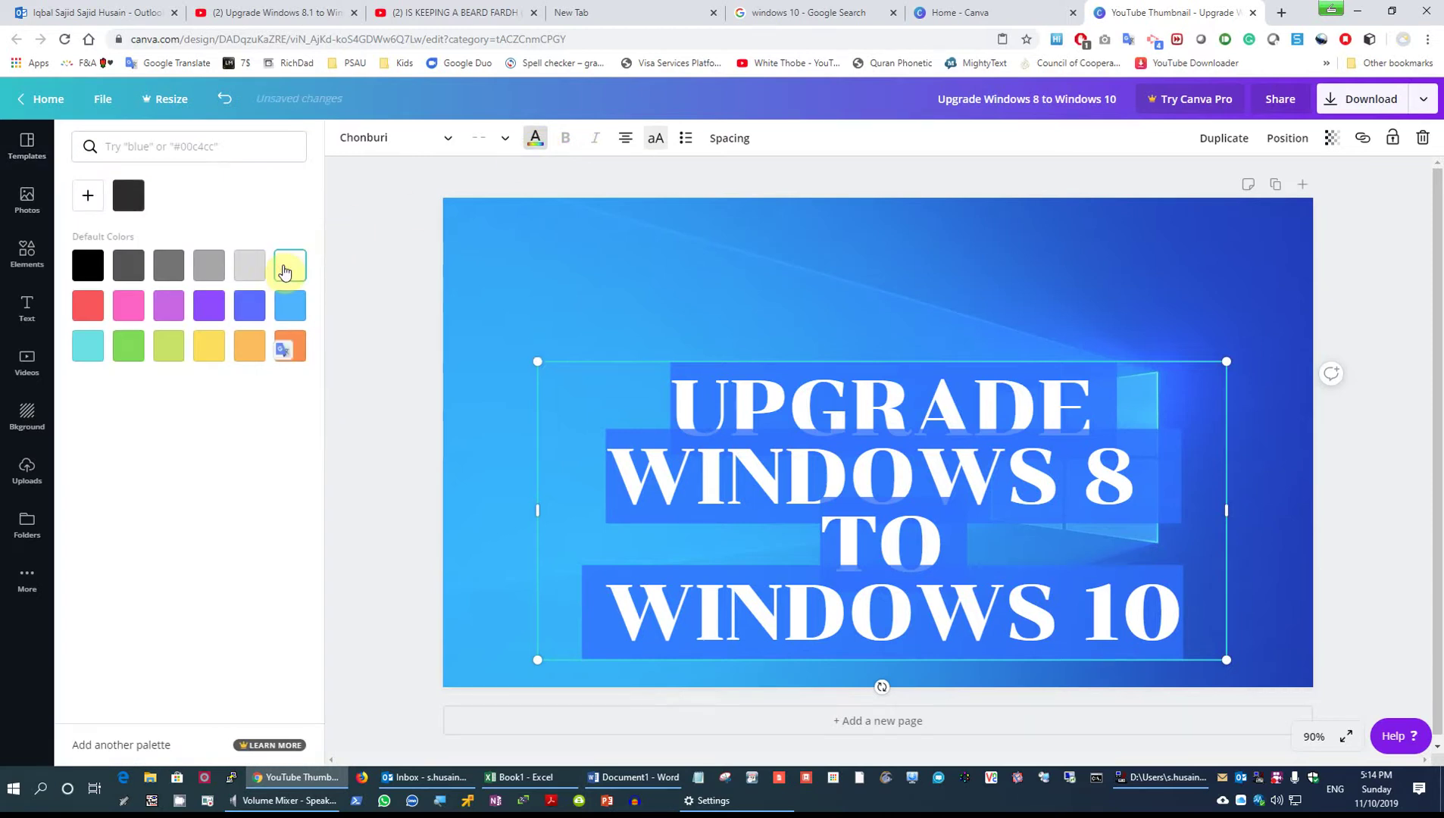
left_click(652, 284)
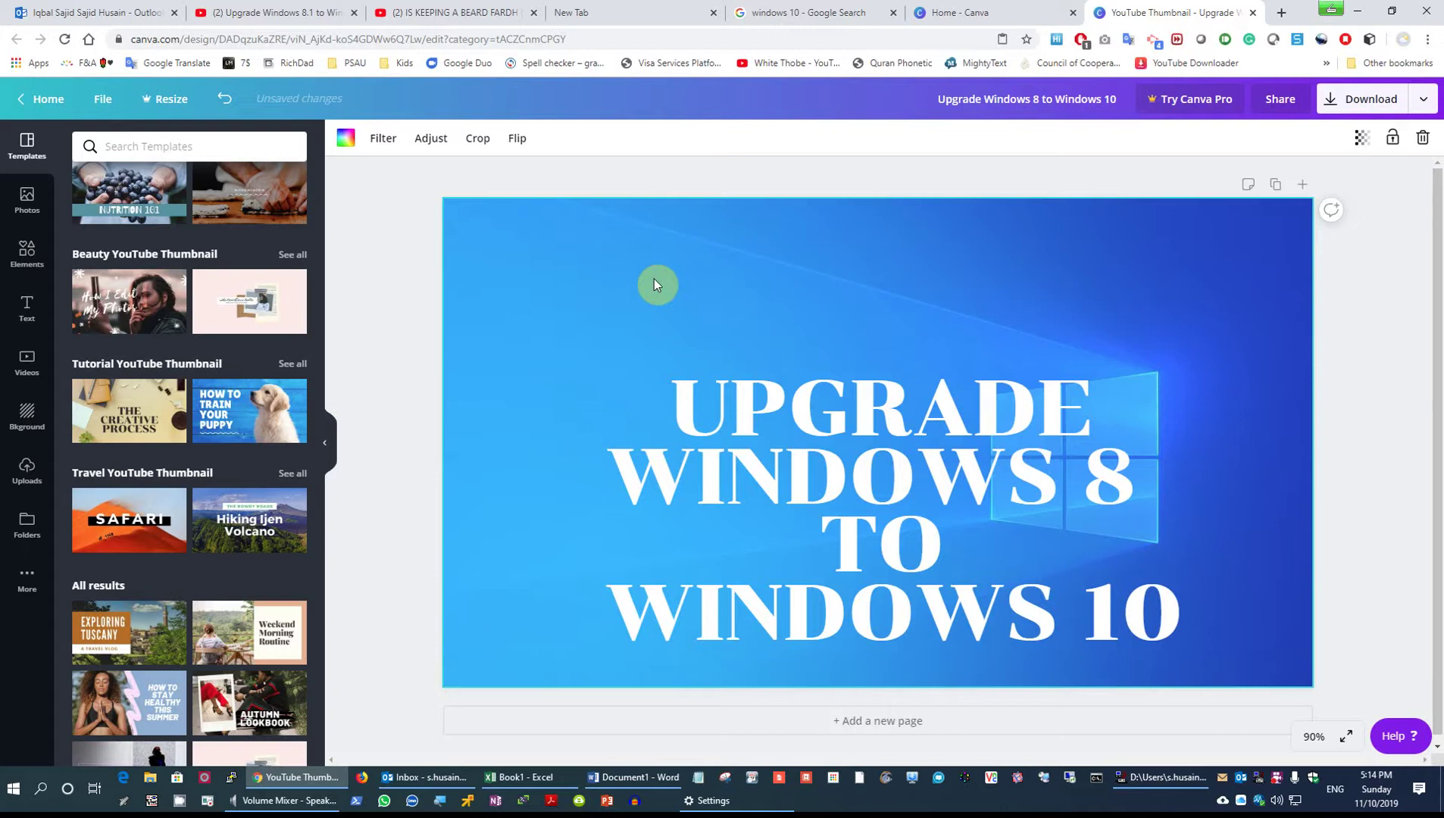
Step: Try red from the default colors on the whole title text
double_click(686, 392)
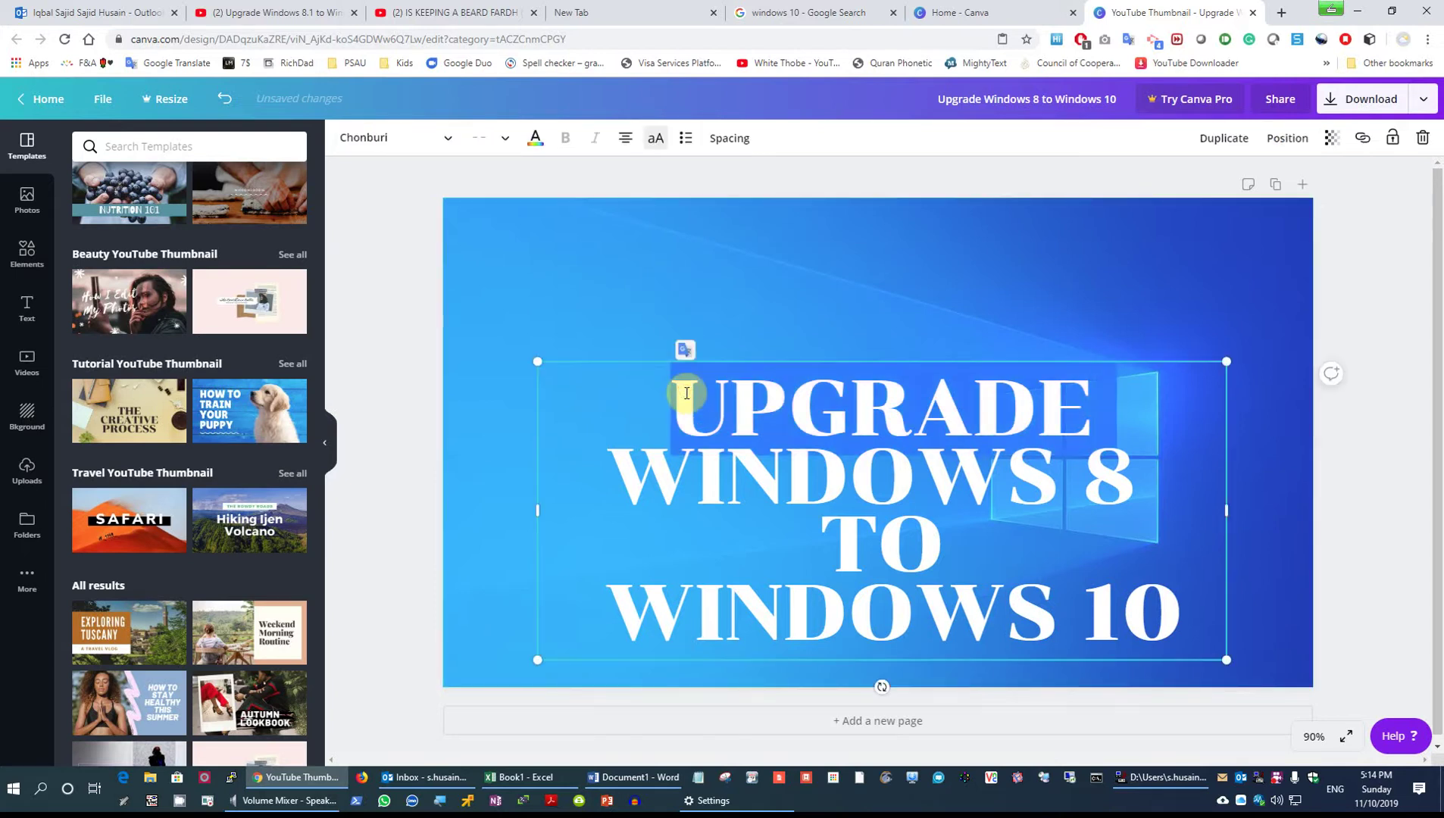
key("ctrl+a")
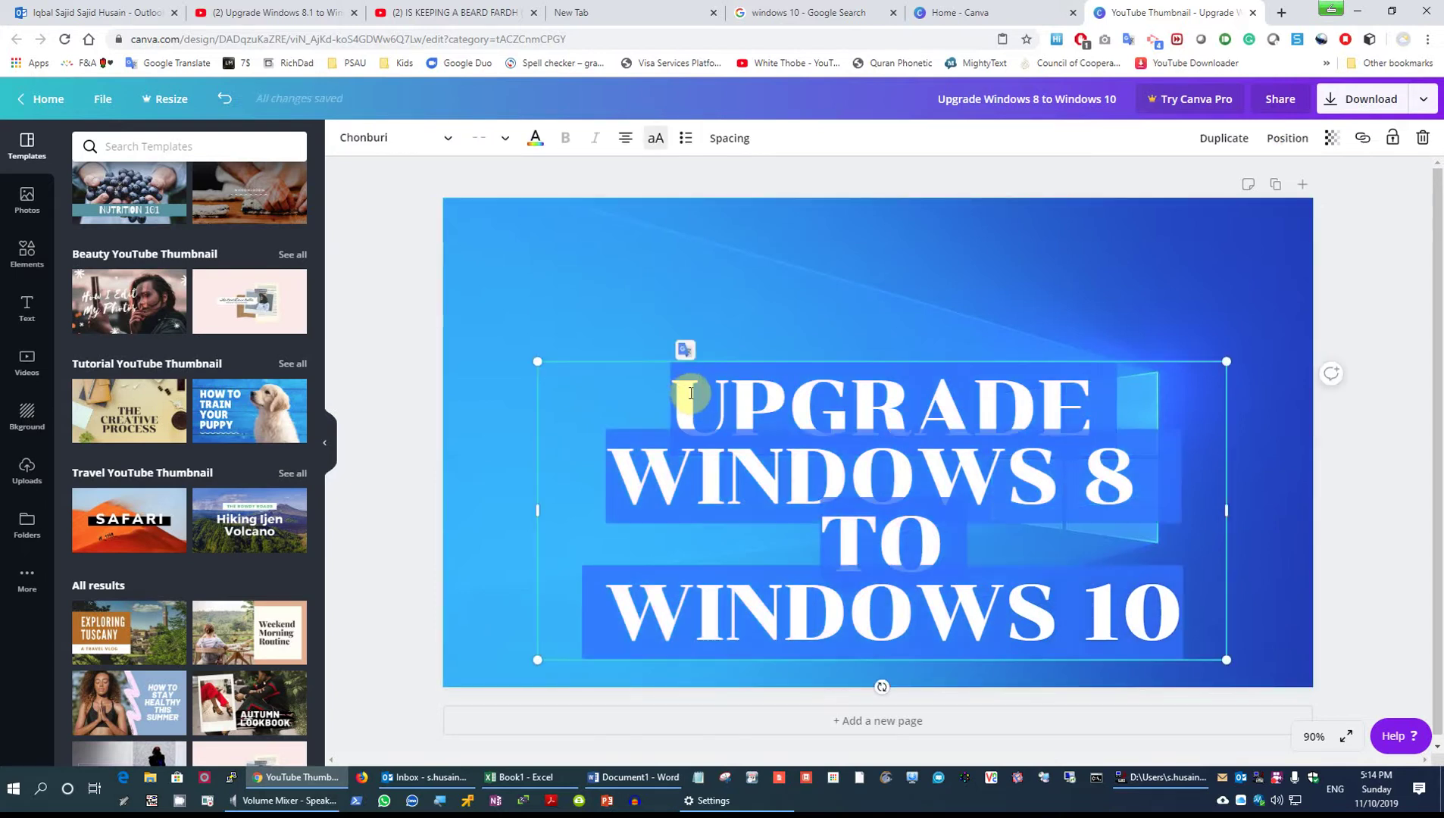
left_click(537, 140)
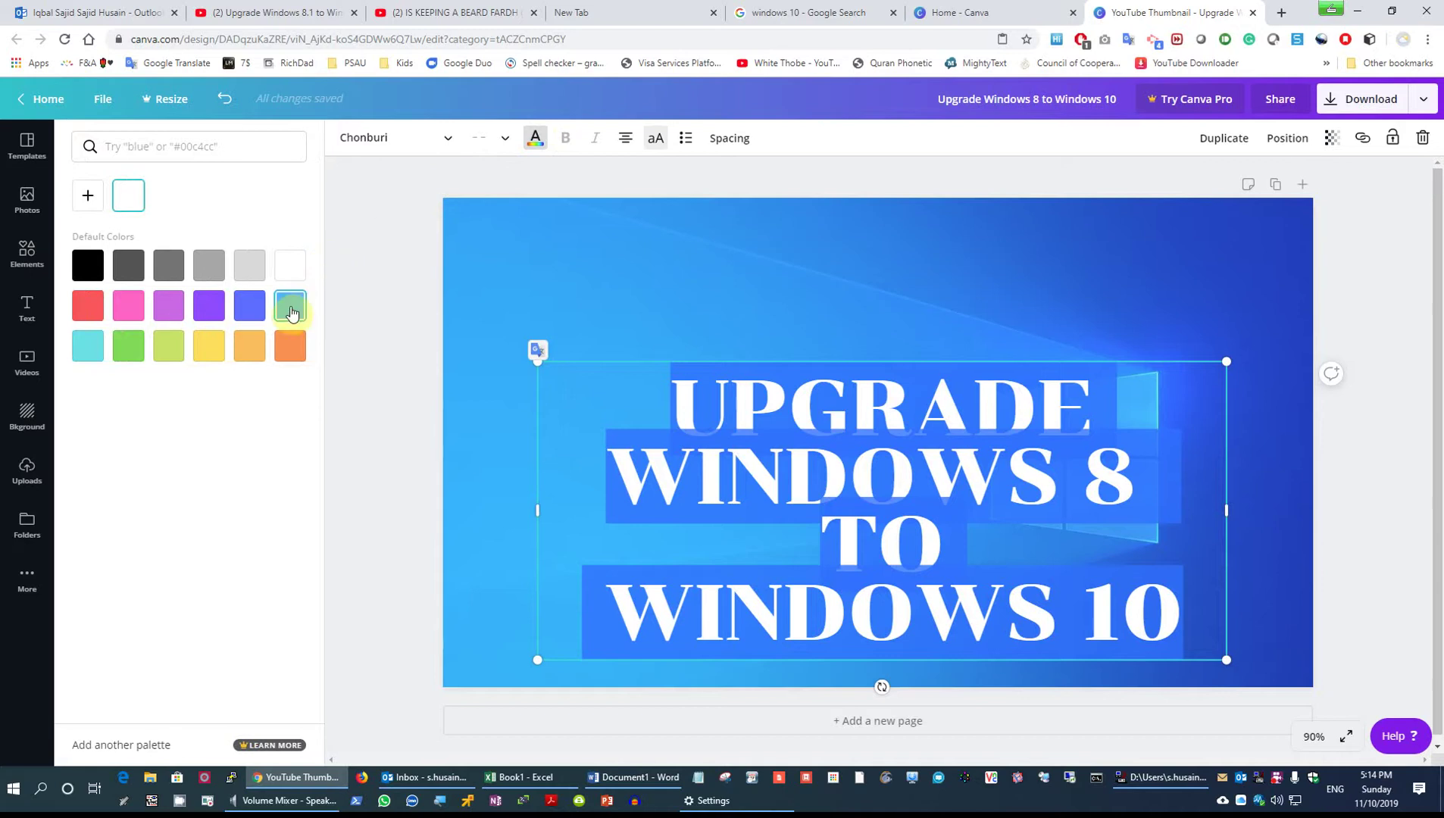
left_click(83, 309)
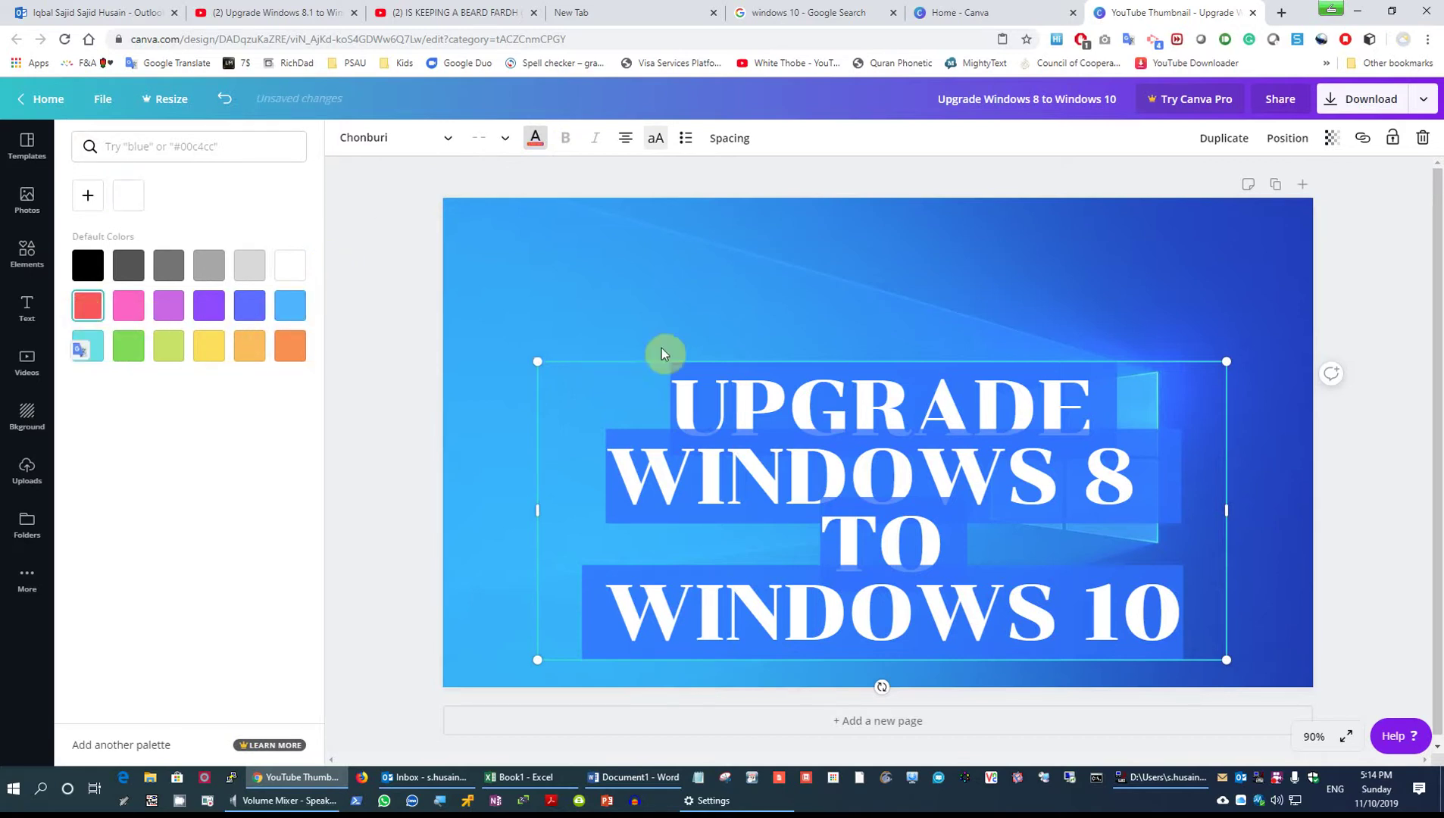
left_click(658, 318)
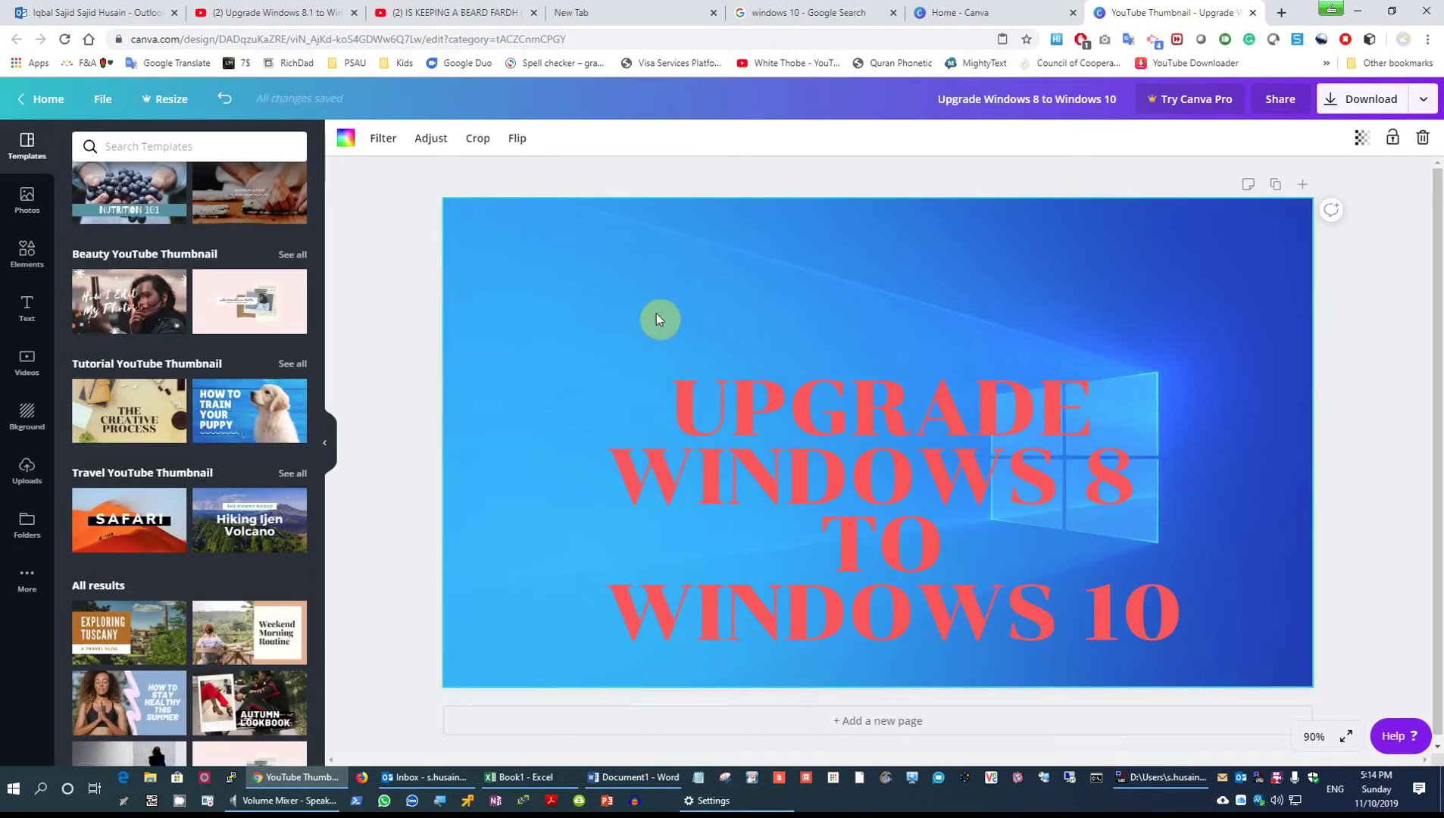
Step: Try the violet-blue default color on the whole title text
left_click(677, 403)
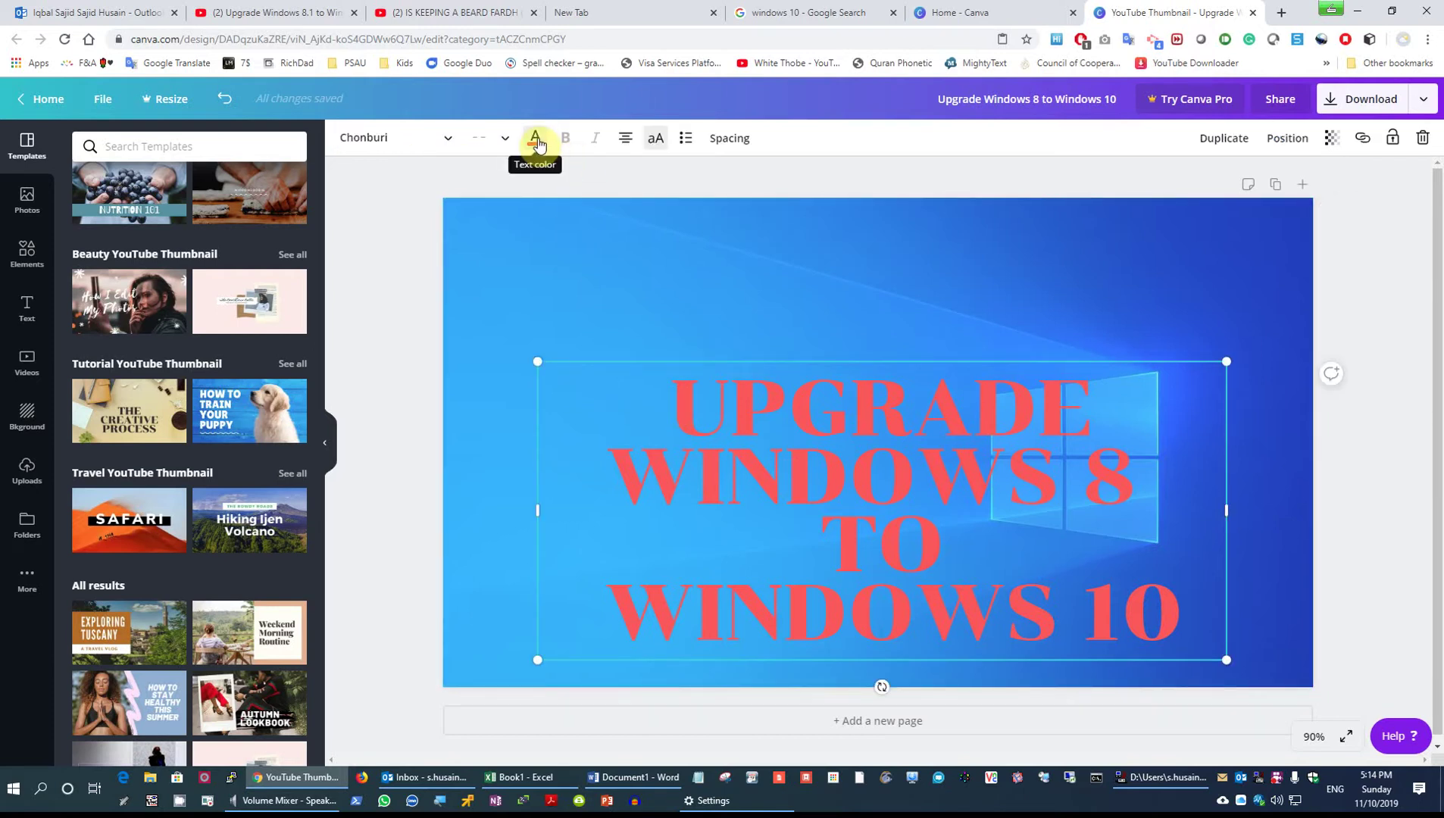
double_click(692, 404)
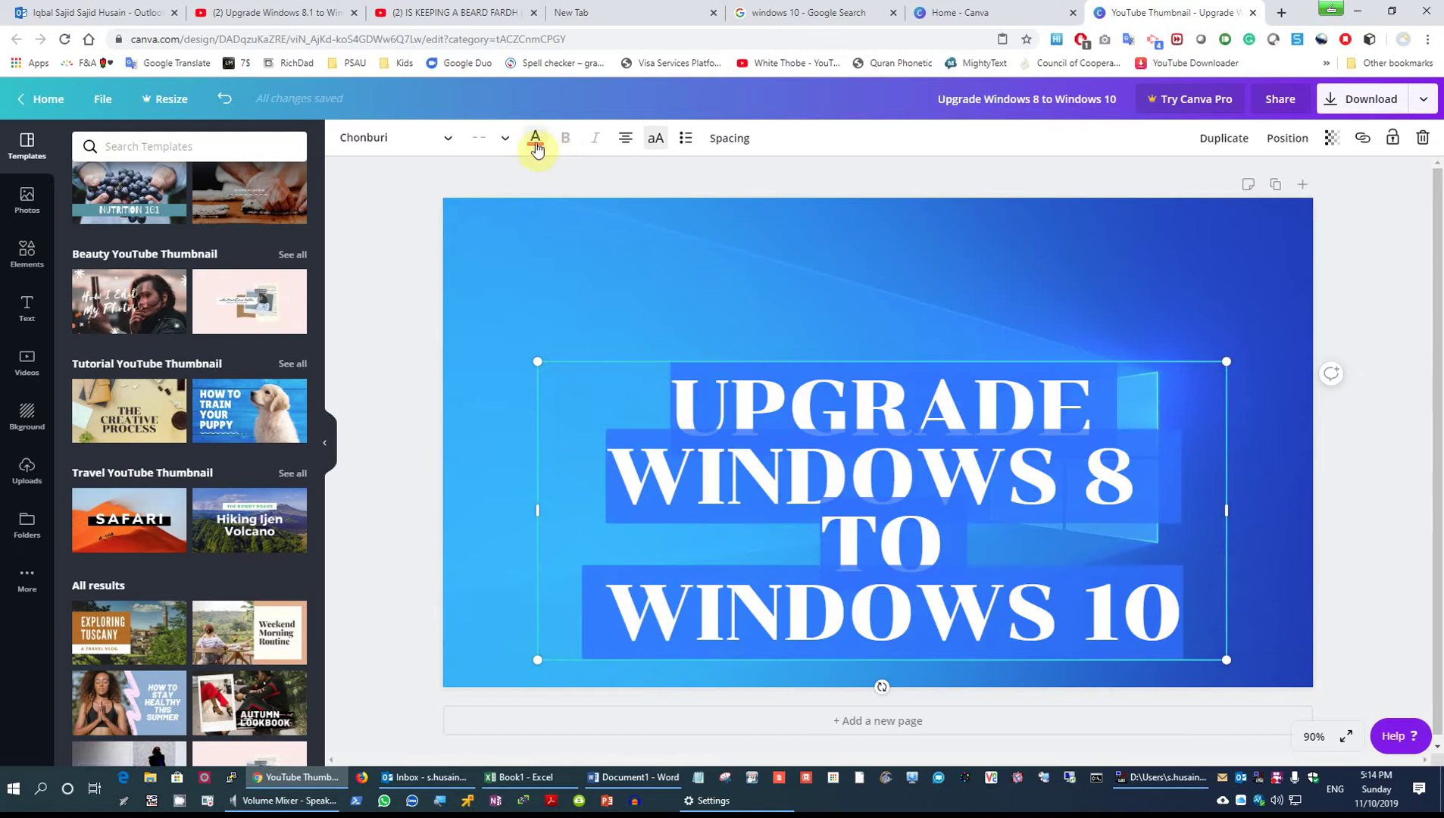
left_click(536, 141)
left_click(248, 314)
left_click(683, 295)
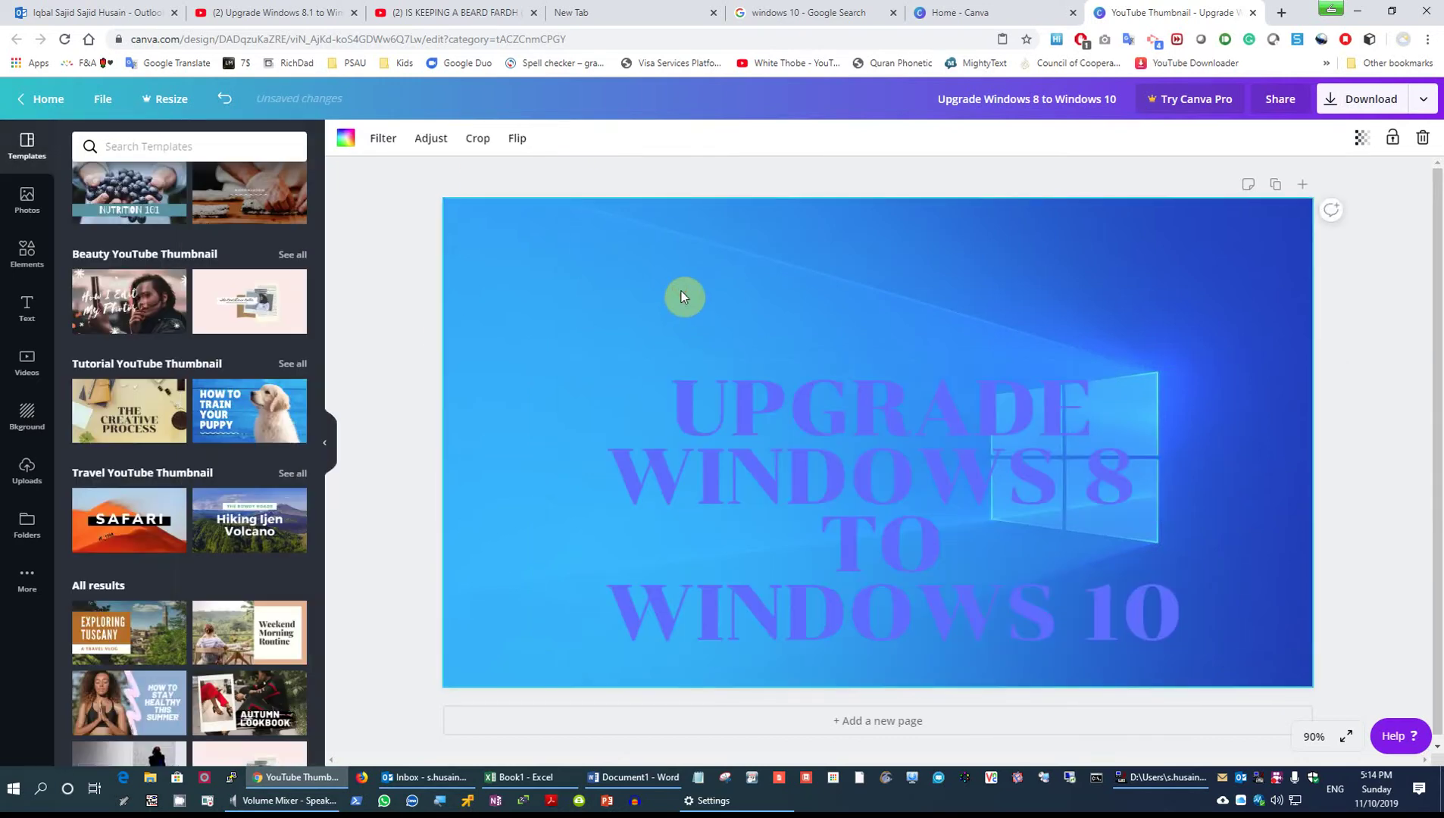
Step: Try the dark gray default color on the whole title text
left_click(805, 434)
double_click(805, 436)
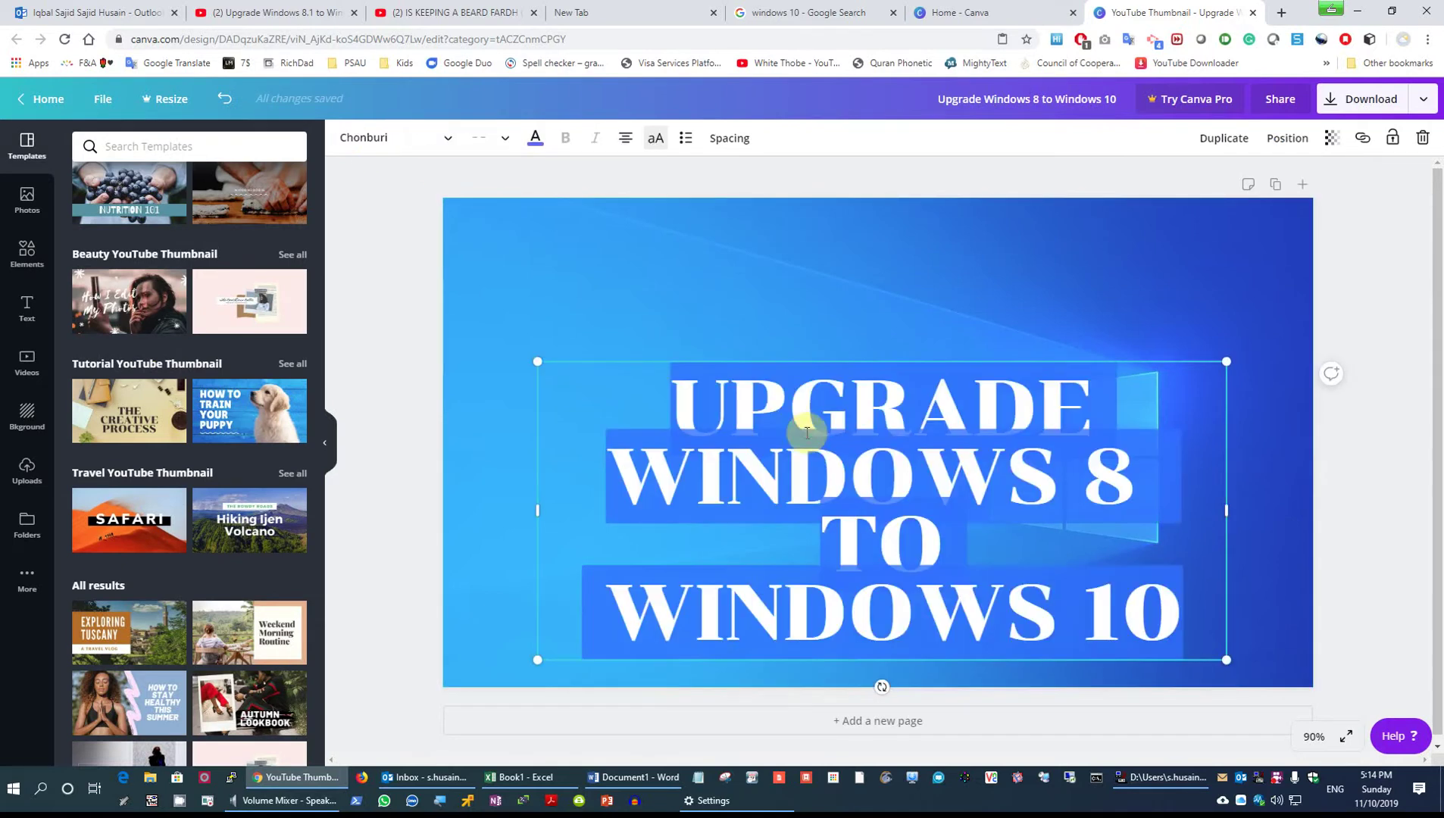
left_click(538, 137)
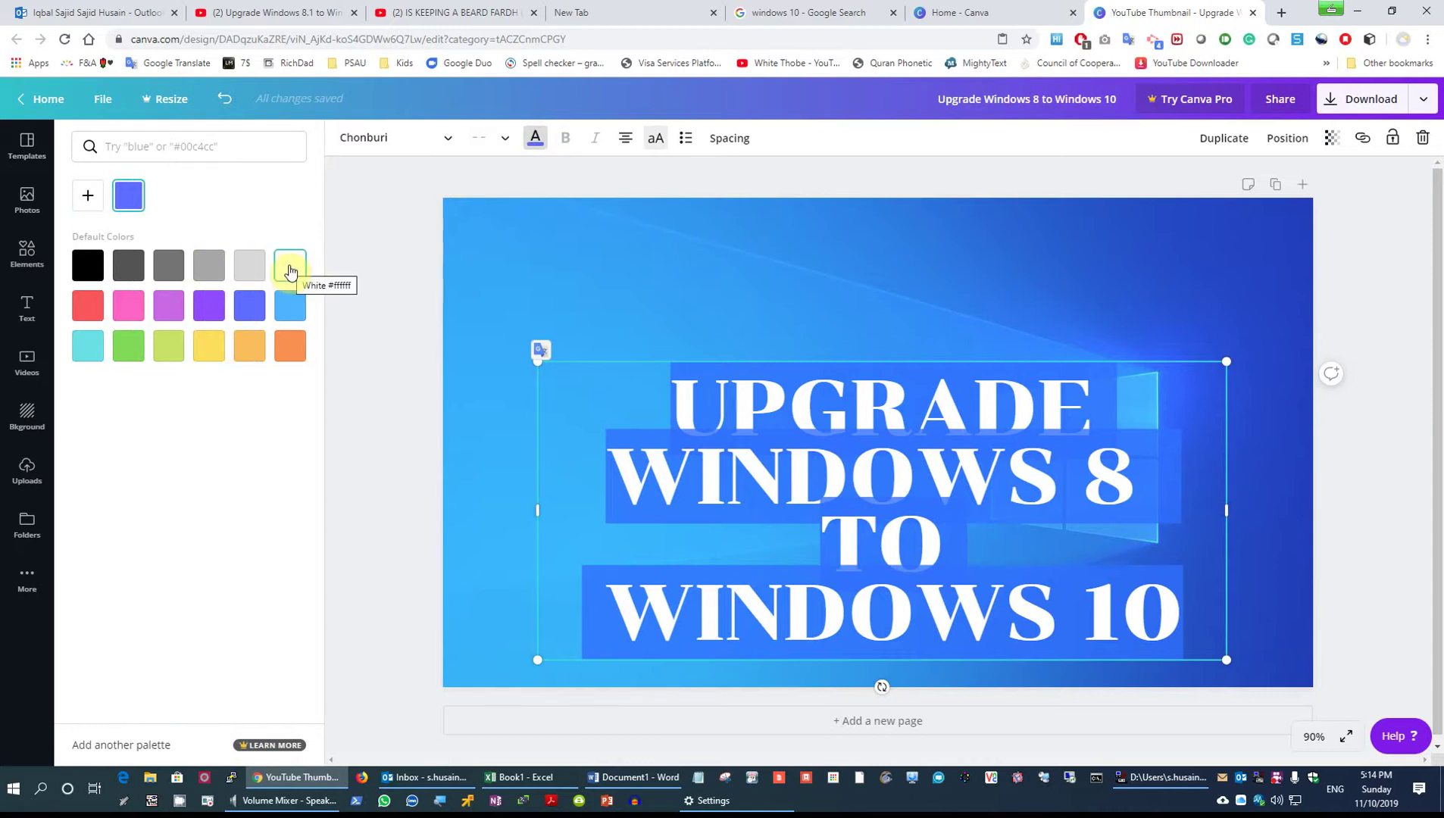
left_click(128, 265)
left_click(614, 299)
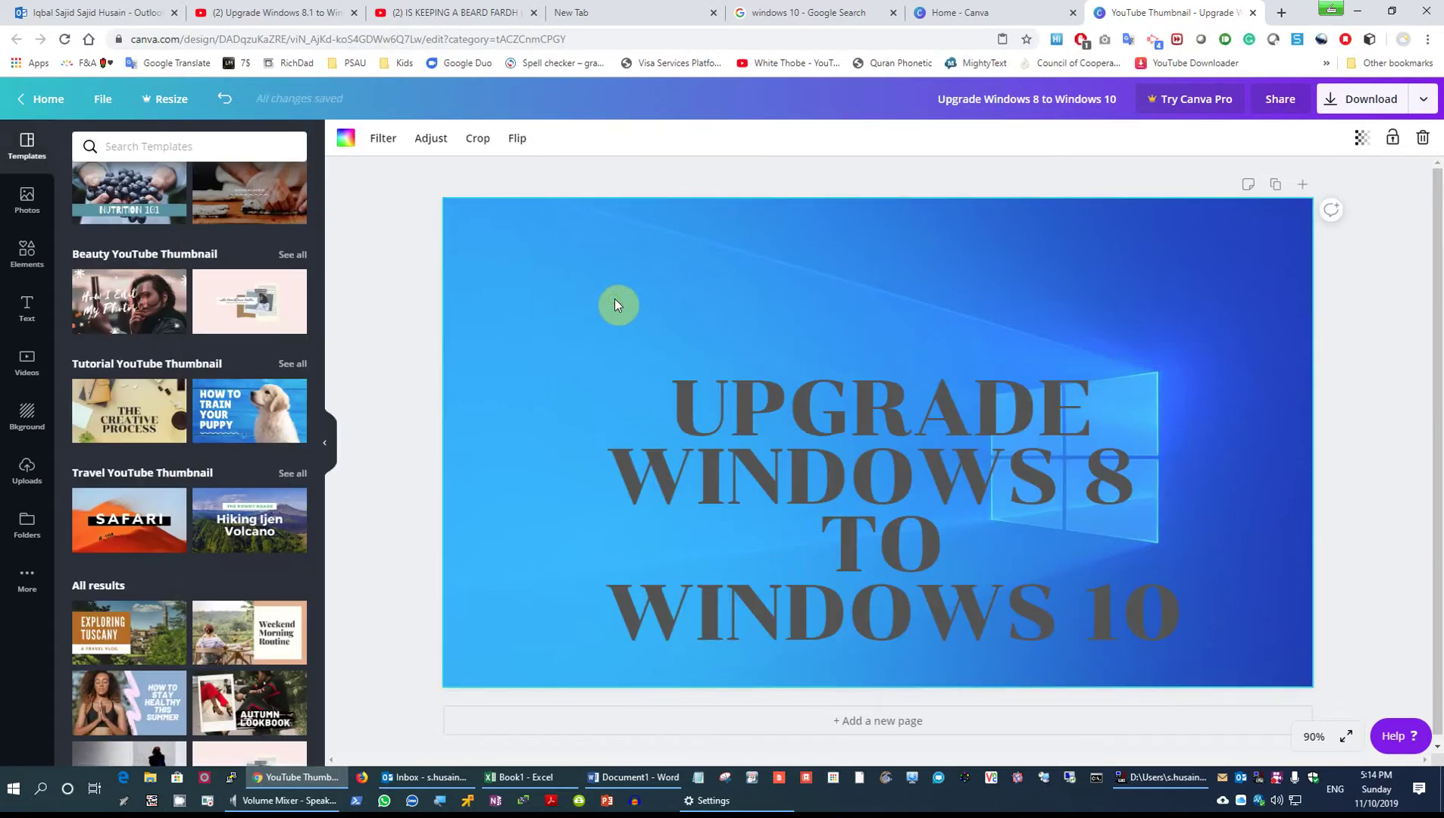
Step: Set the whole title text to white and deselect it
left_click(778, 430)
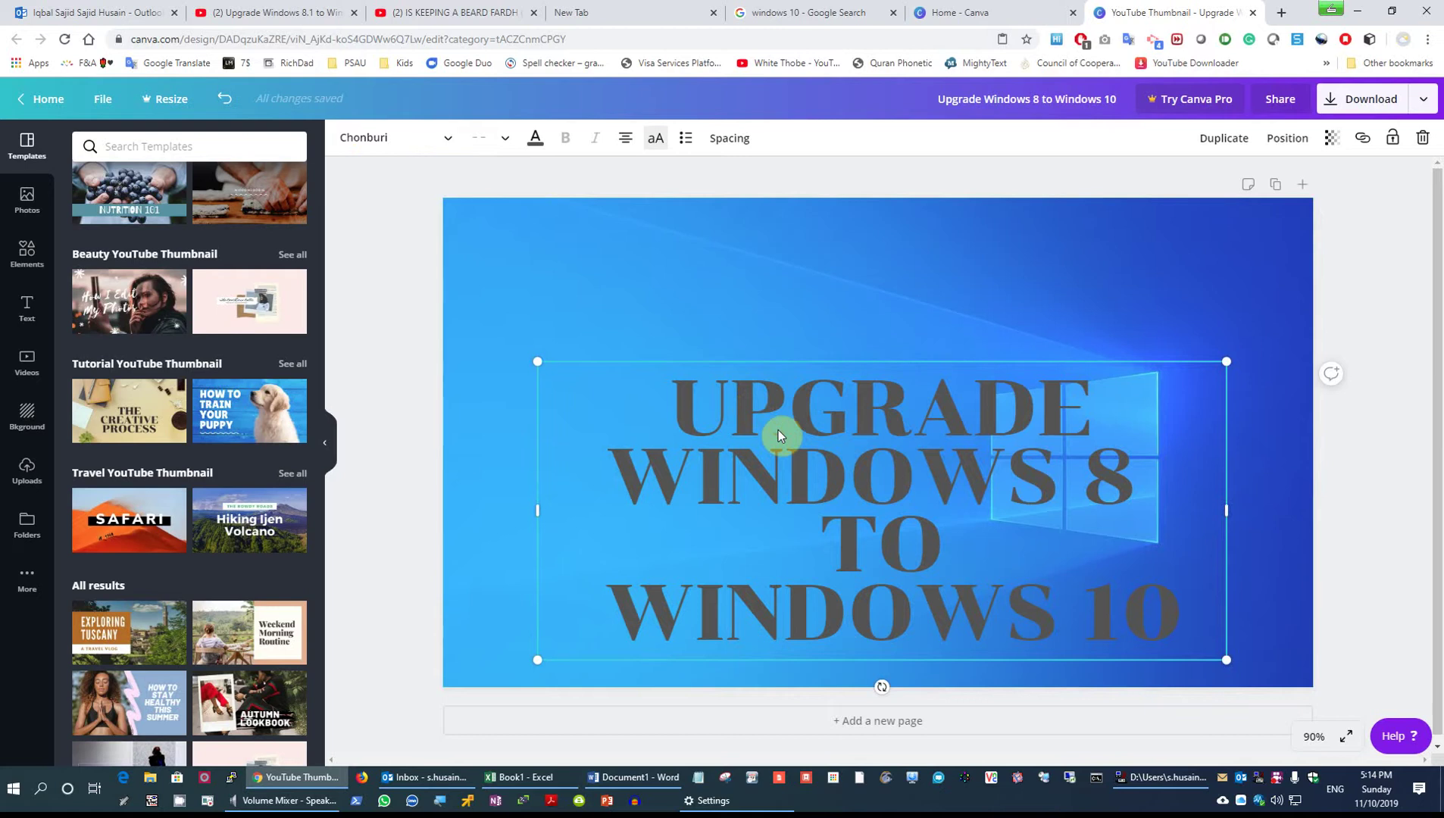
left_click(738, 415)
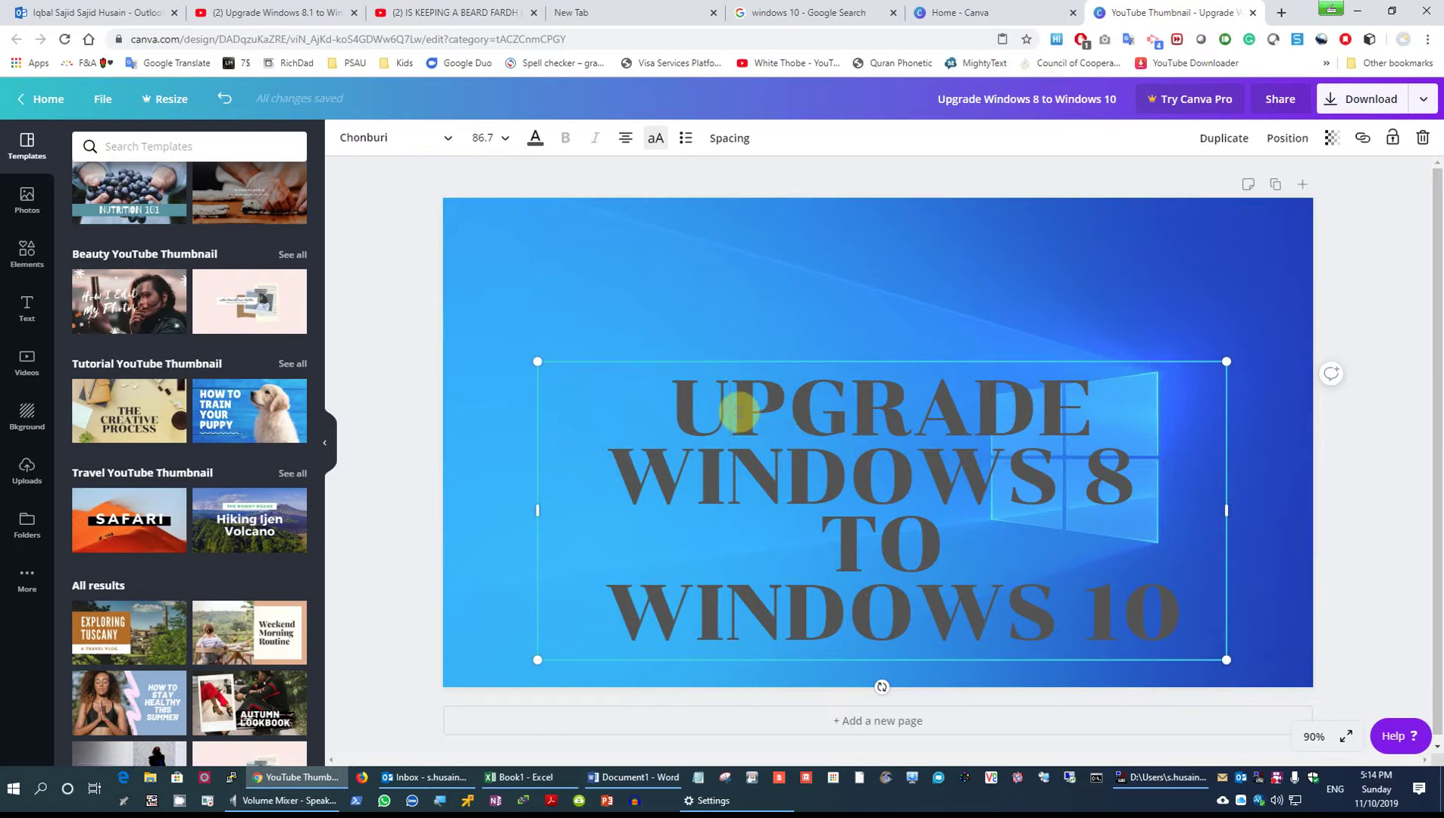
key("ctrl+a")
left_click(535, 138)
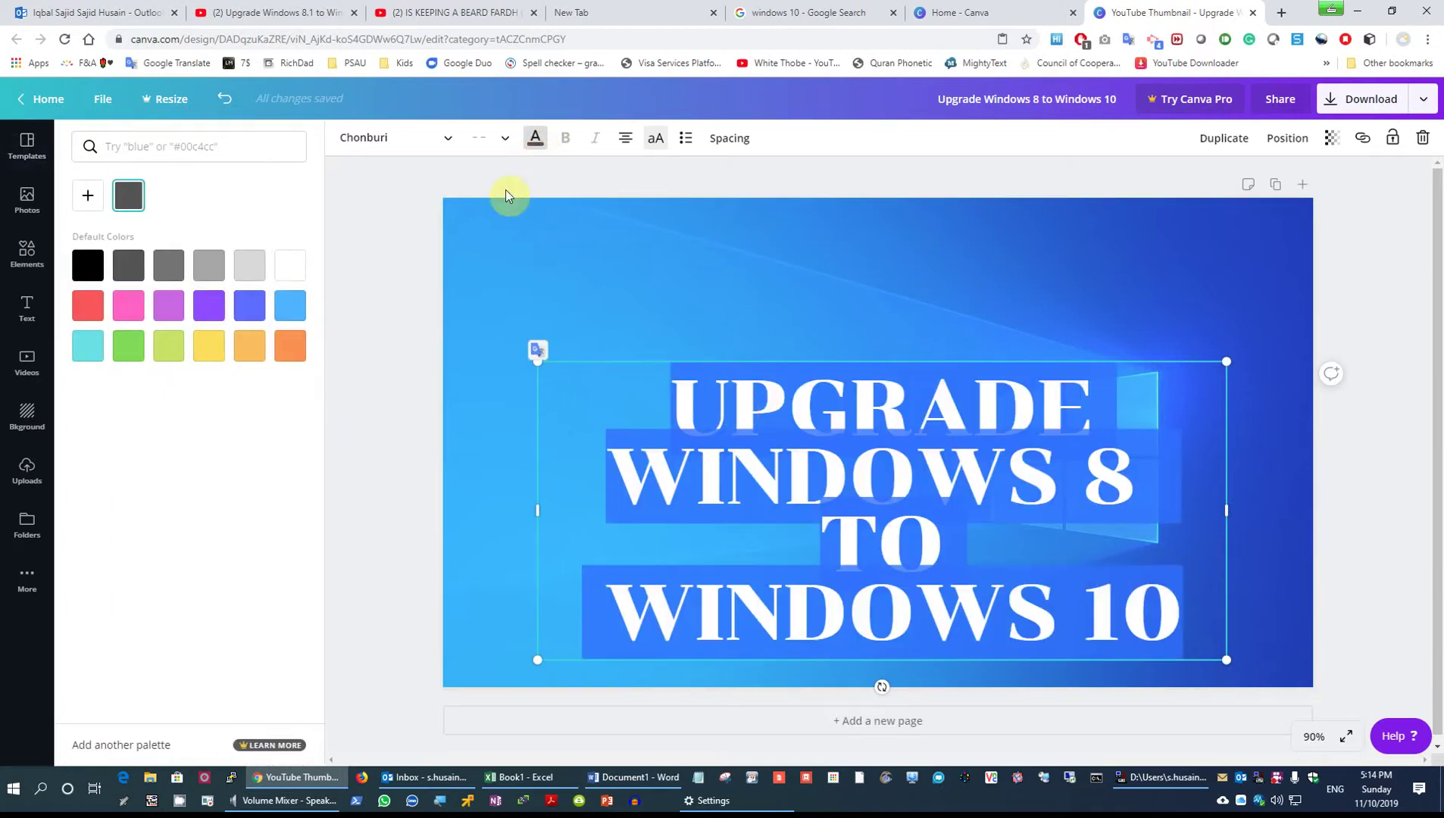
left_click(290, 266)
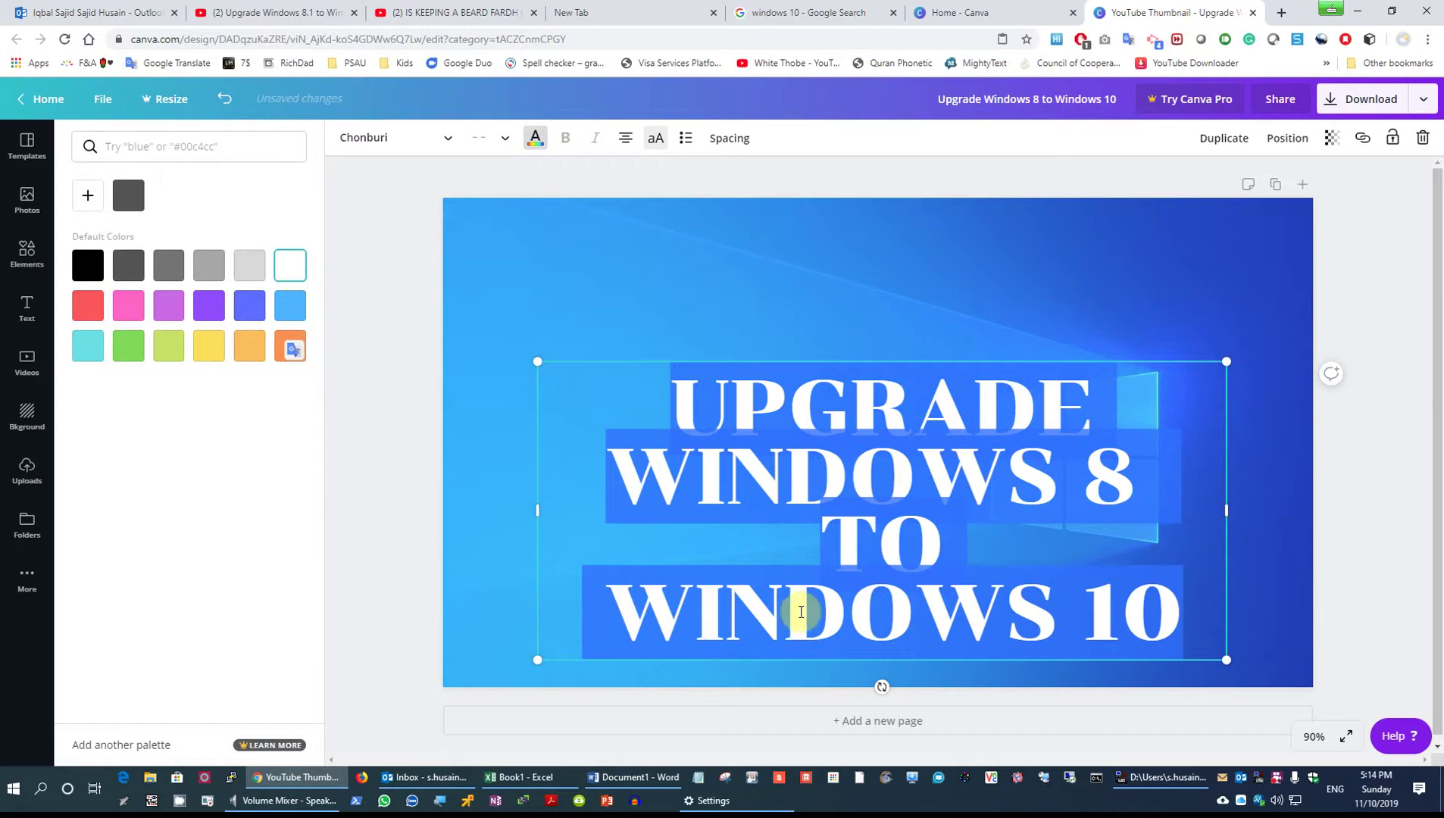
left_click(772, 322)
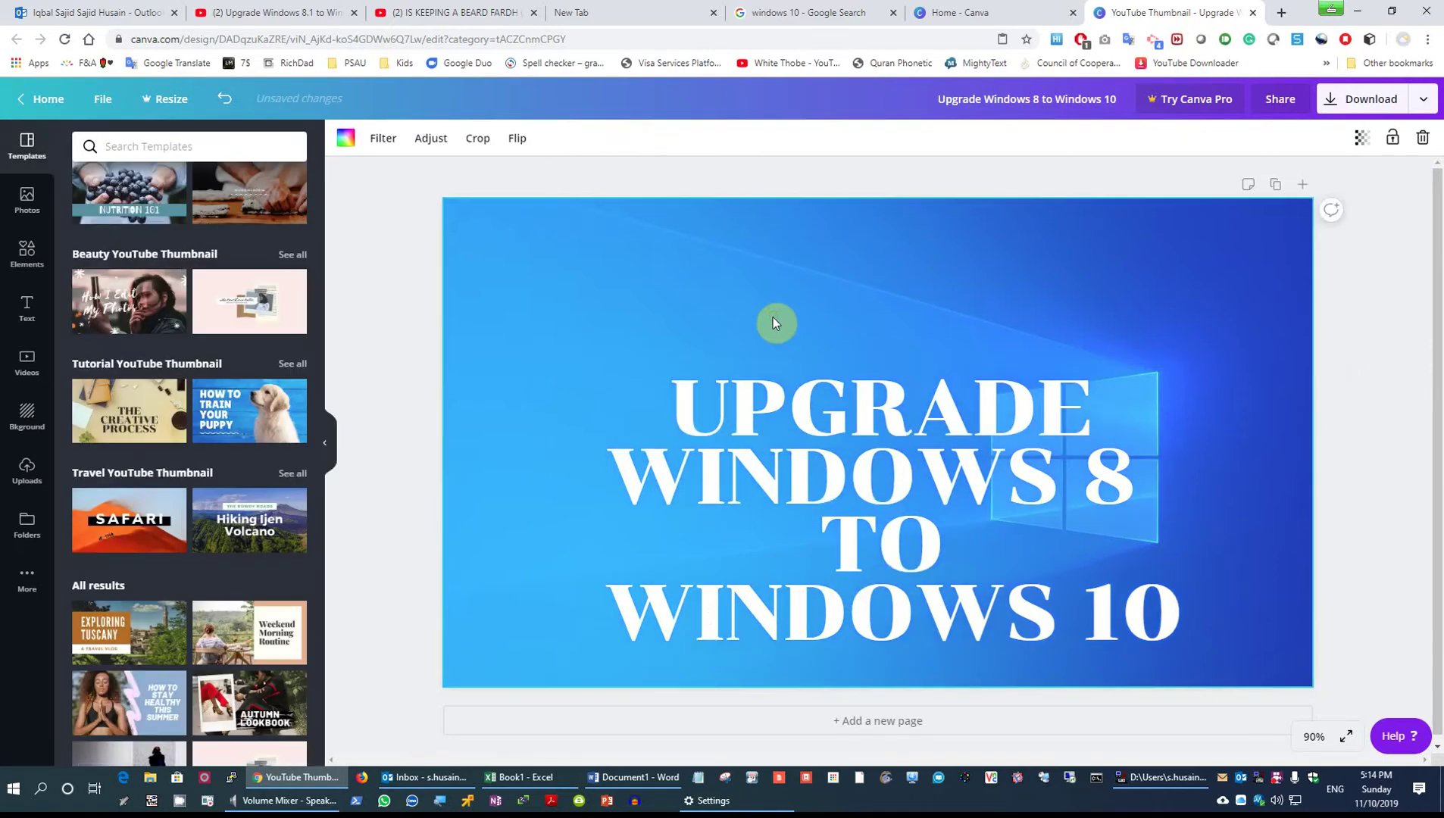
Step: Turn on the desktop icons on the Windows desktop and return to the Canva thumbnail
key("super+d")
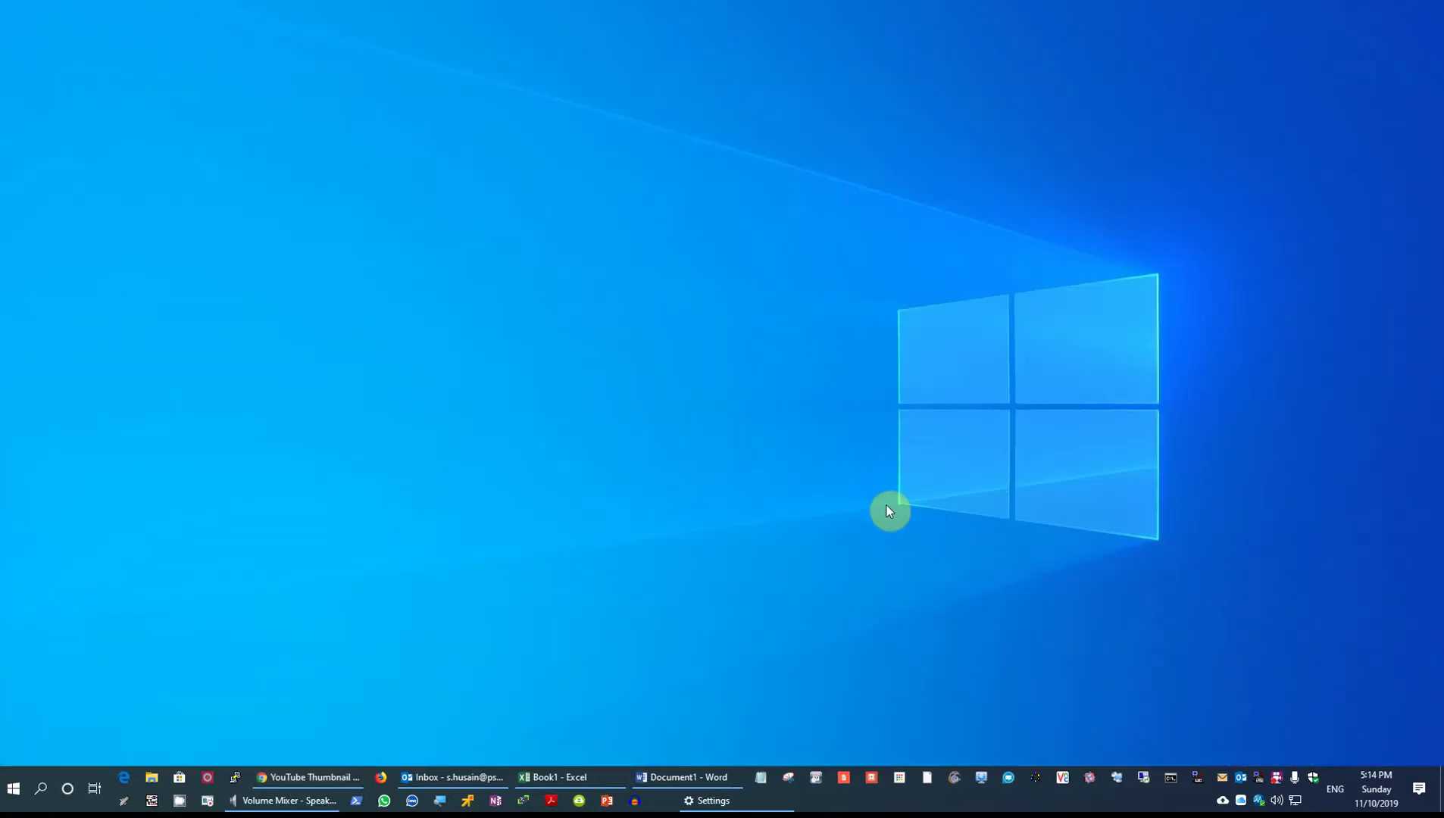
right_click(779, 449)
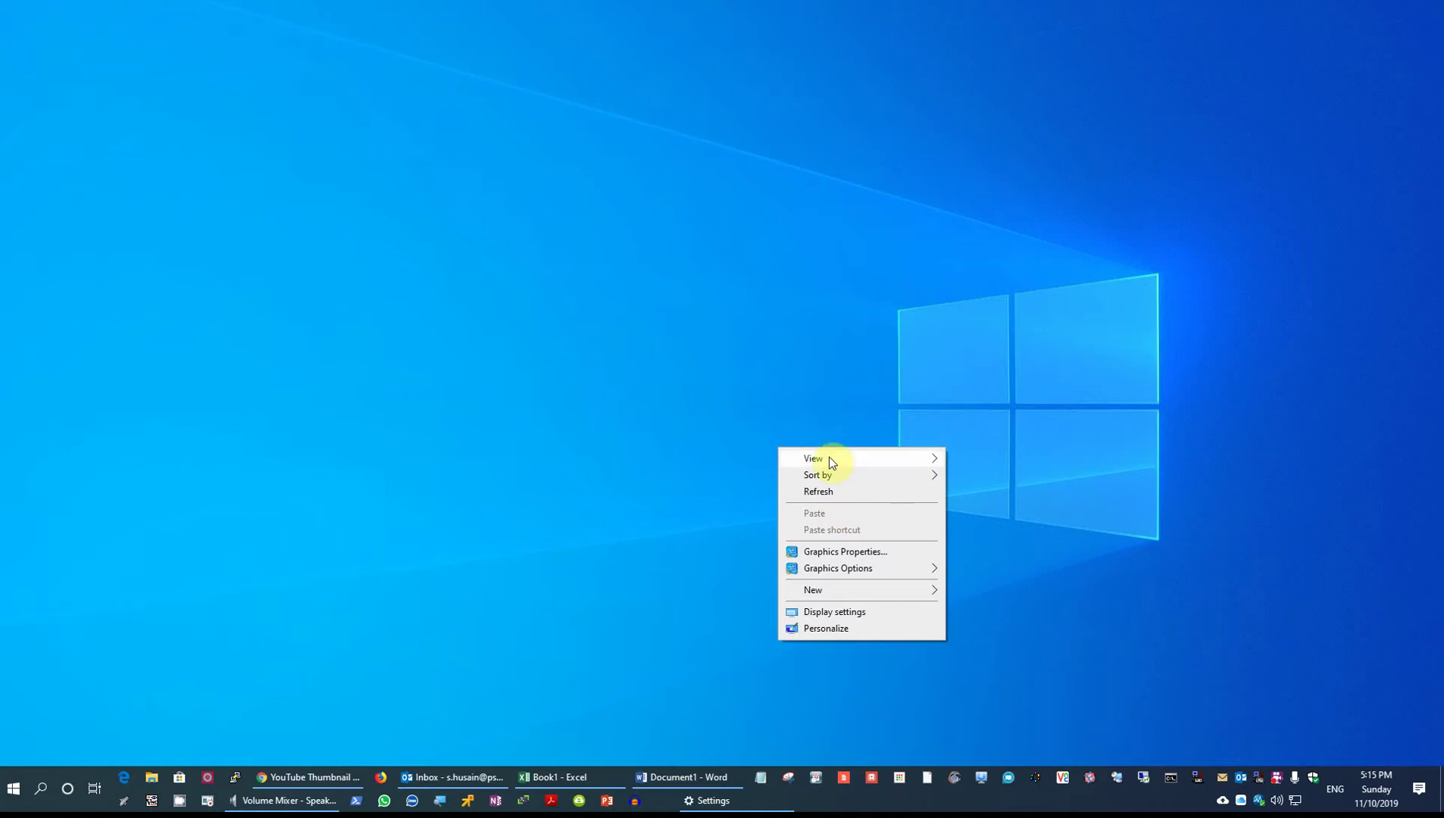
left_click(829, 458)
left_click(1007, 552)
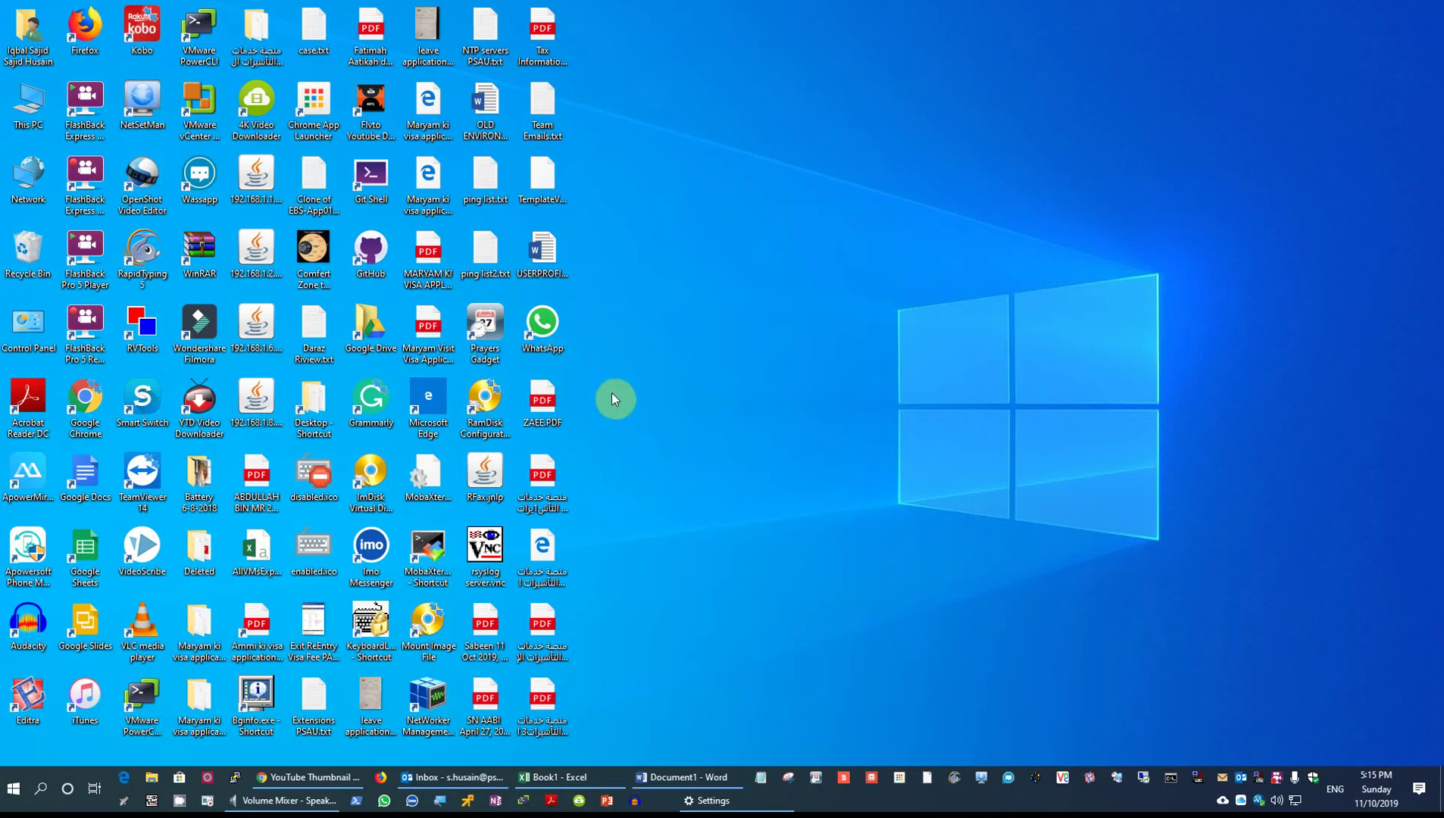
key("super+d")
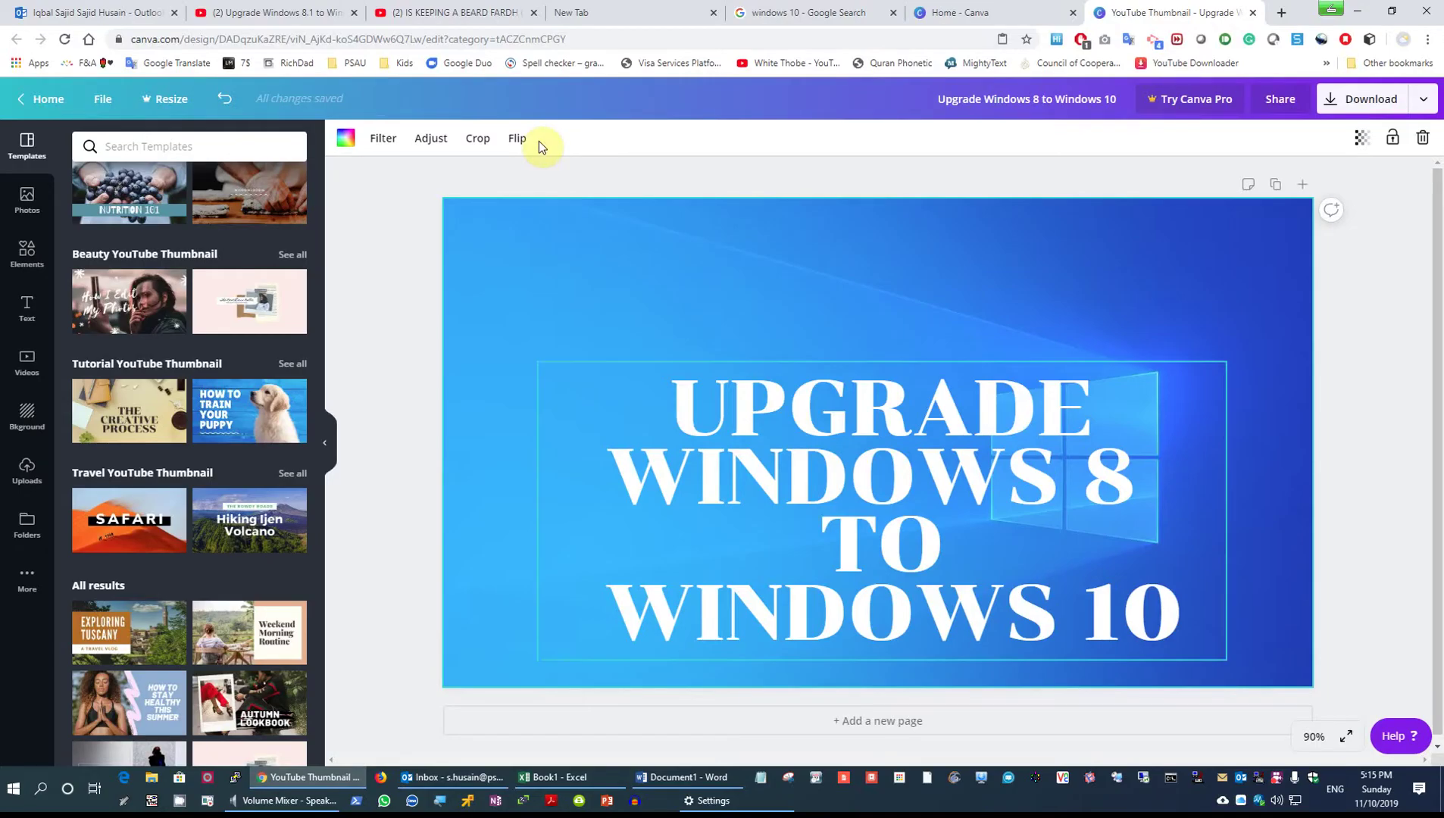
left_click(739, 407)
double_click(742, 407)
triple_click(742, 407)
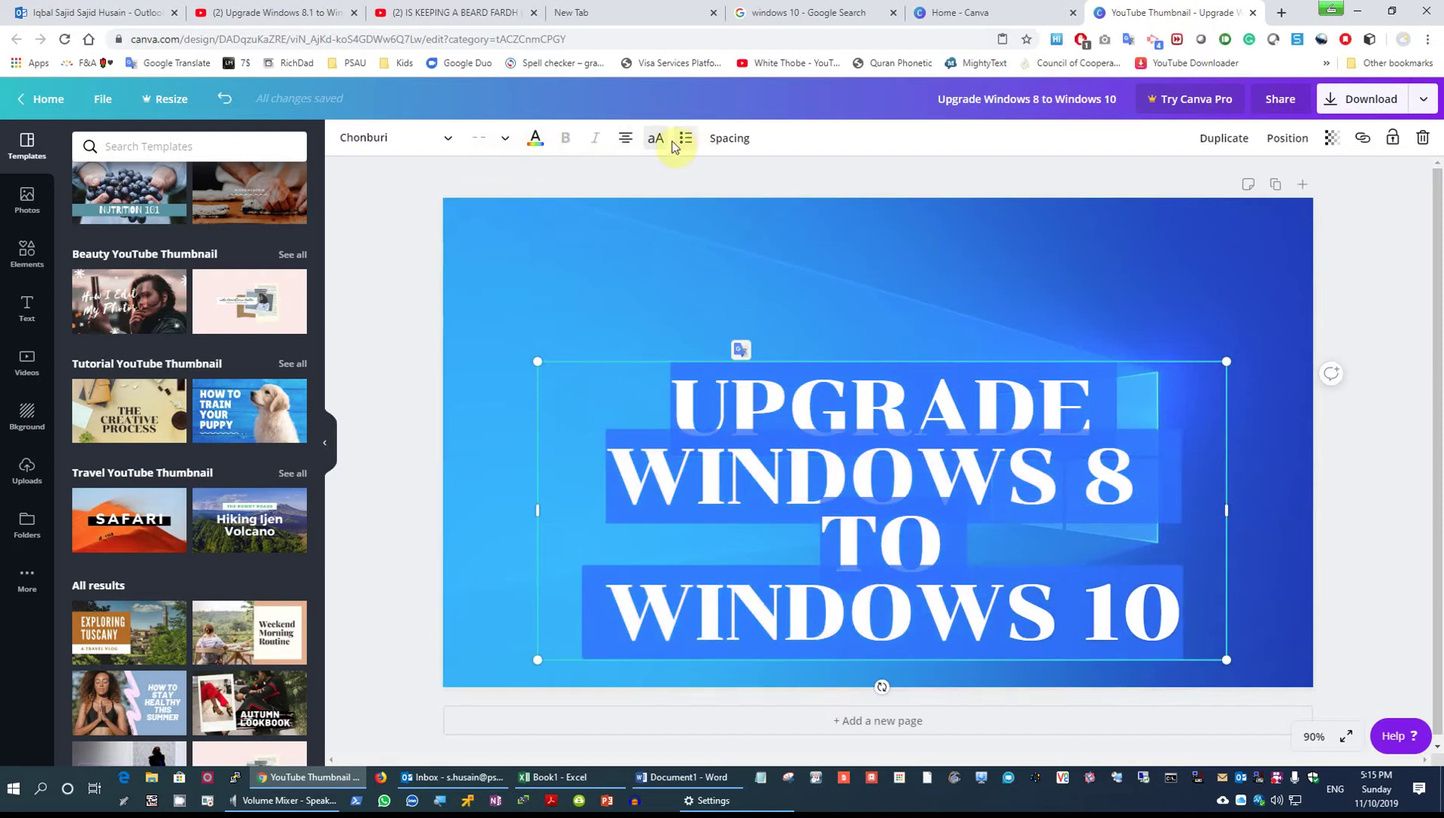
left_click(389, 146)
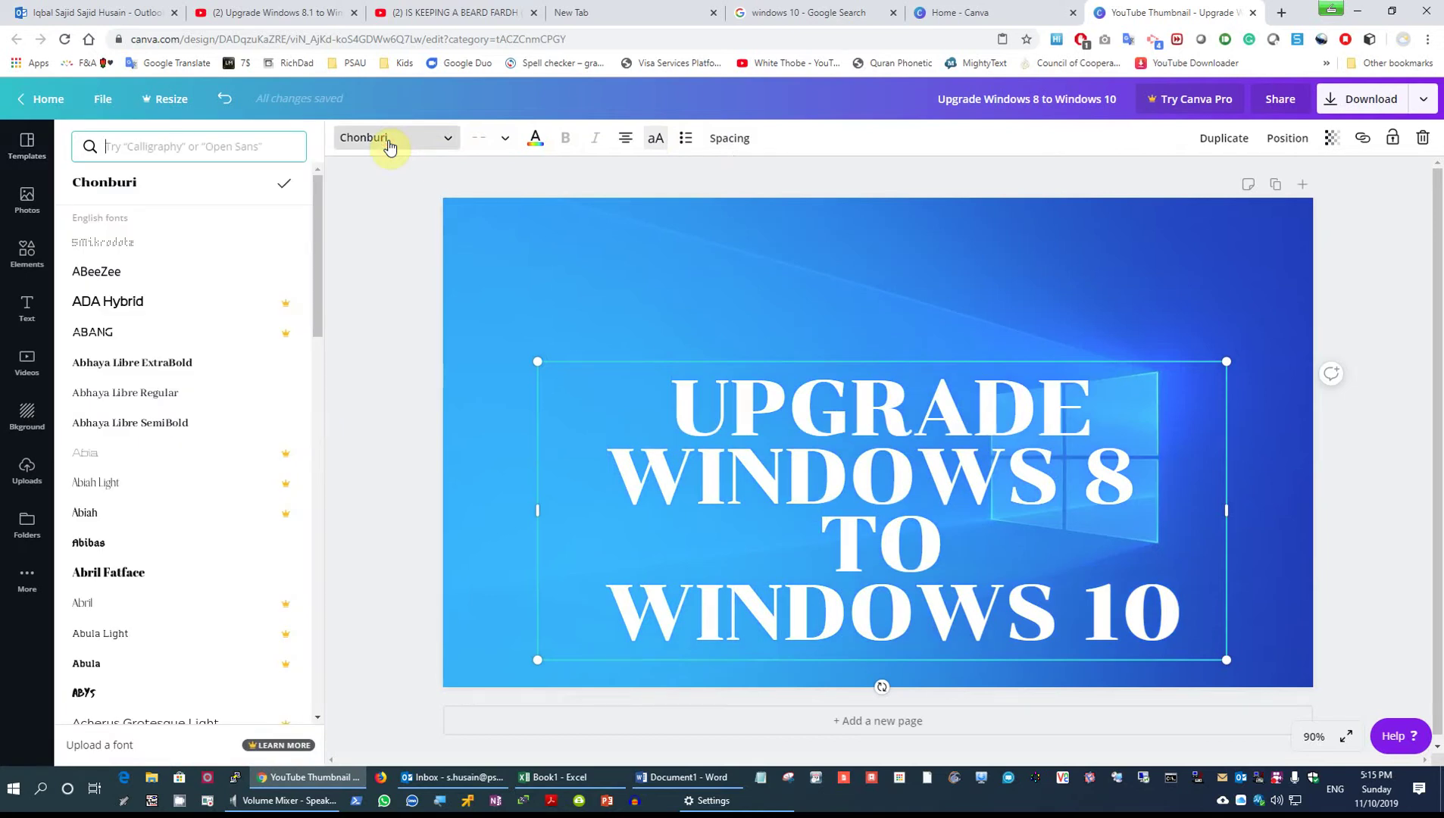
left_click(738, 360)
Step: Duplicate the white title text and color the offset copy gray
left_click(750, 379)
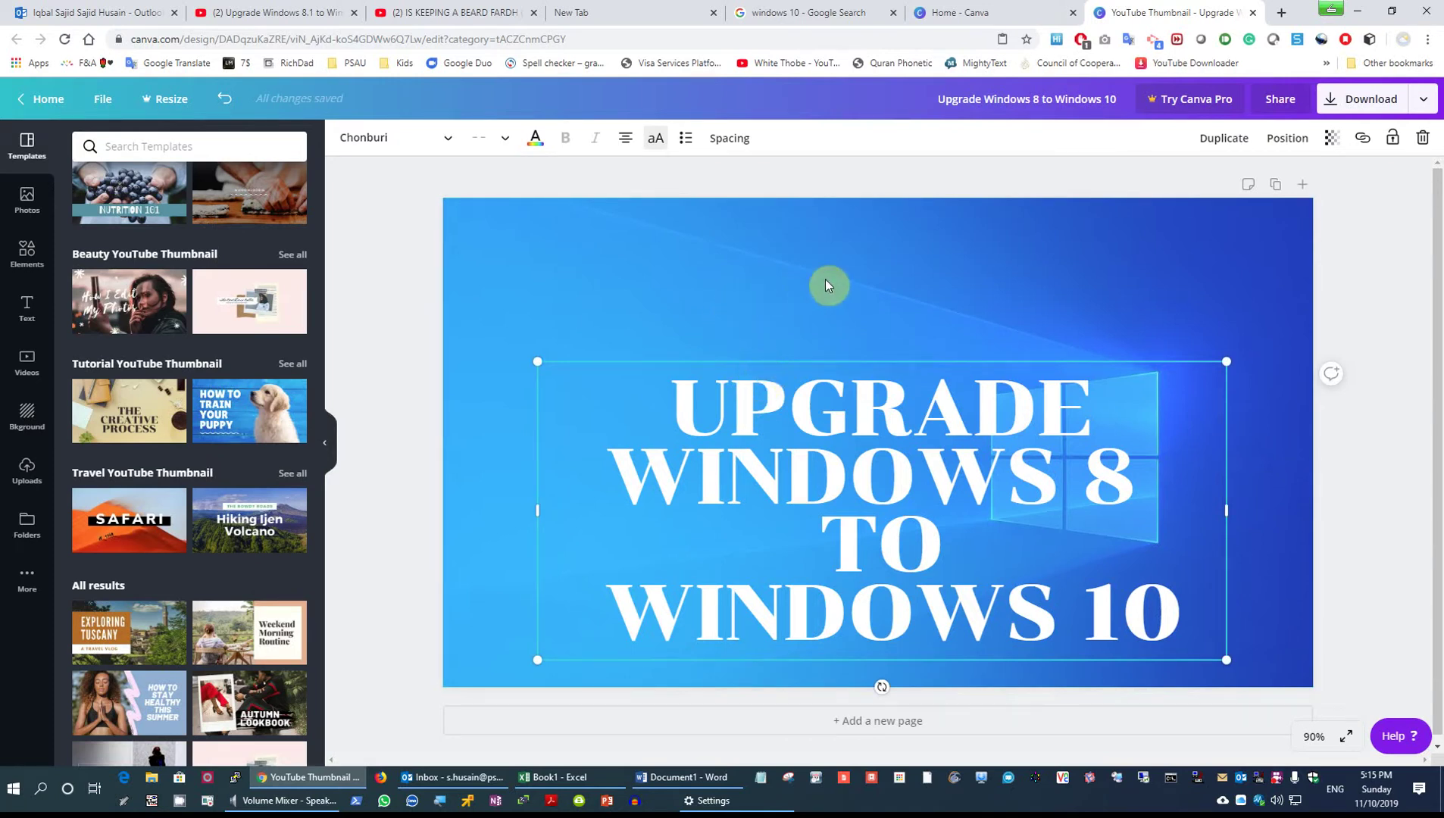
key("ctrl+d")
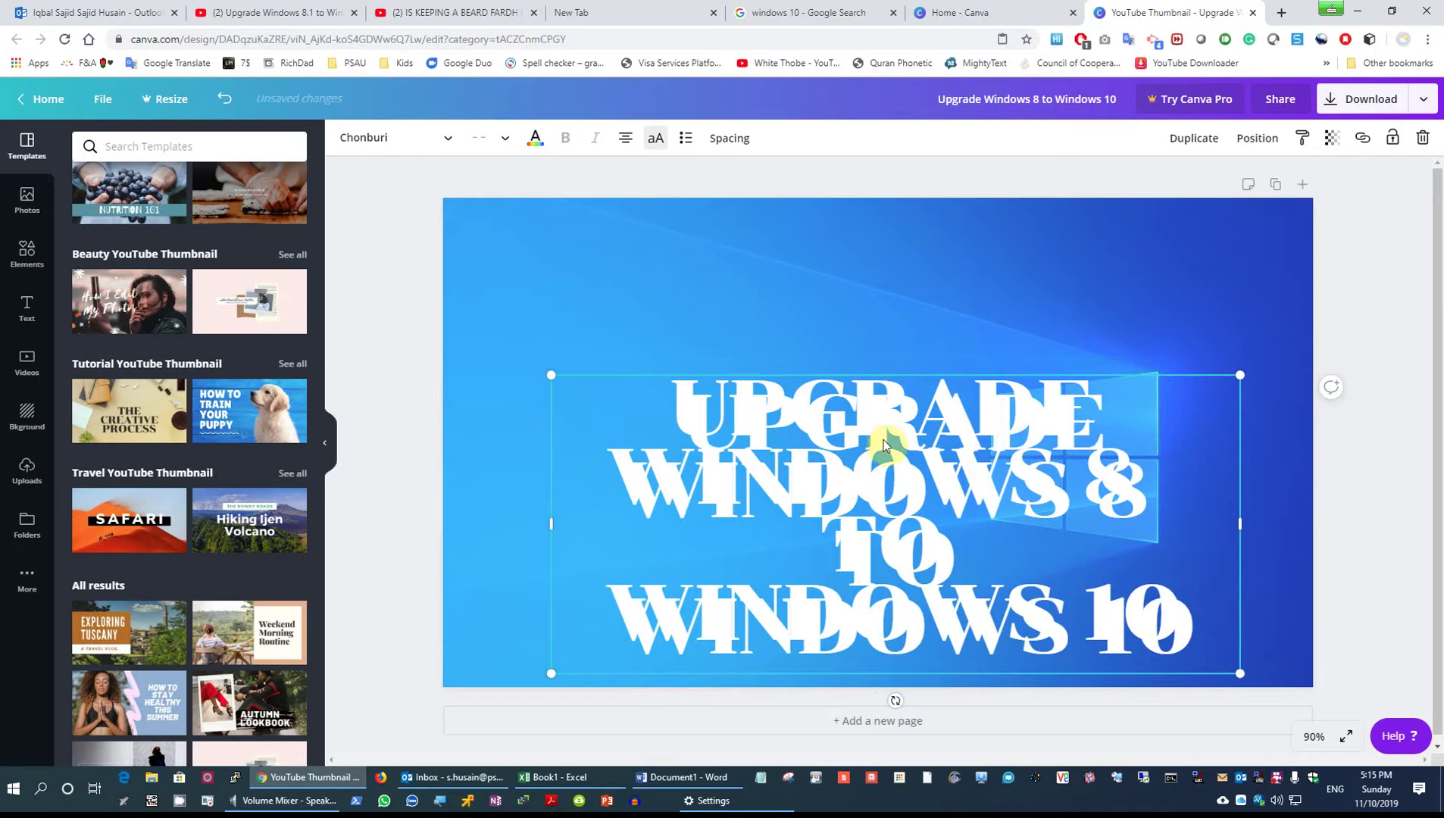
double_click(766, 431)
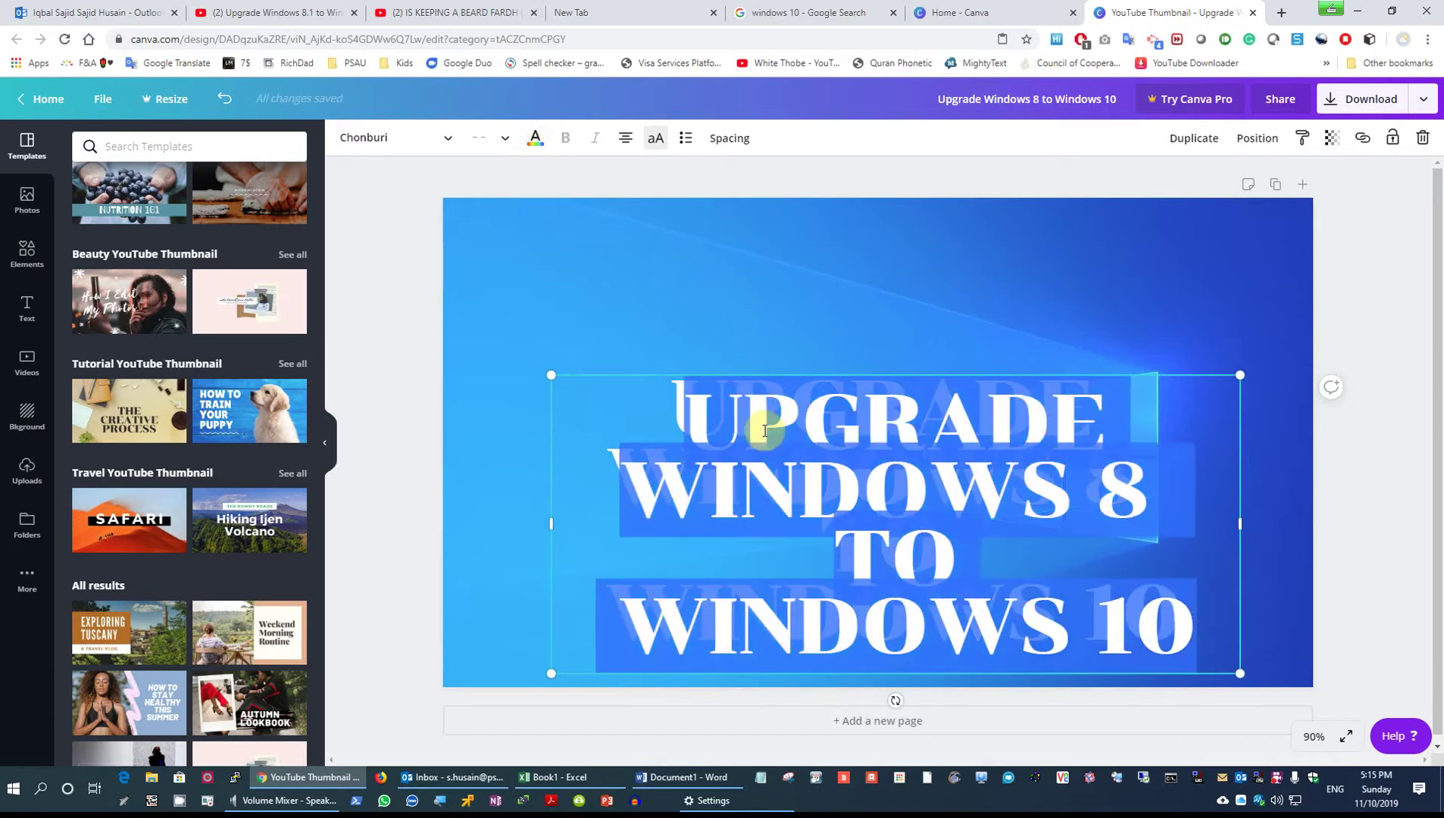
left_click(539, 145)
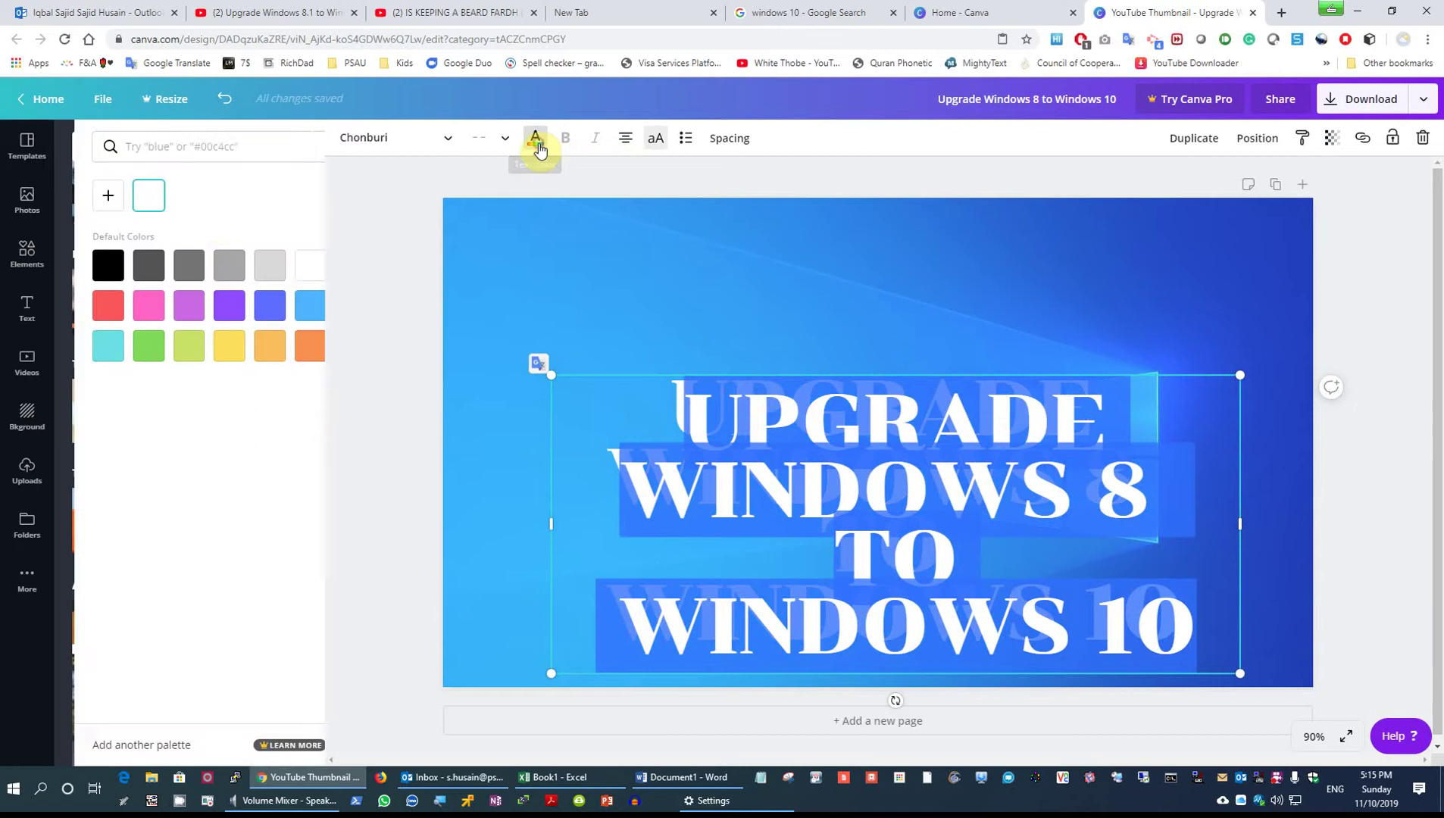
left_click(205, 268)
left_click(684, 281)
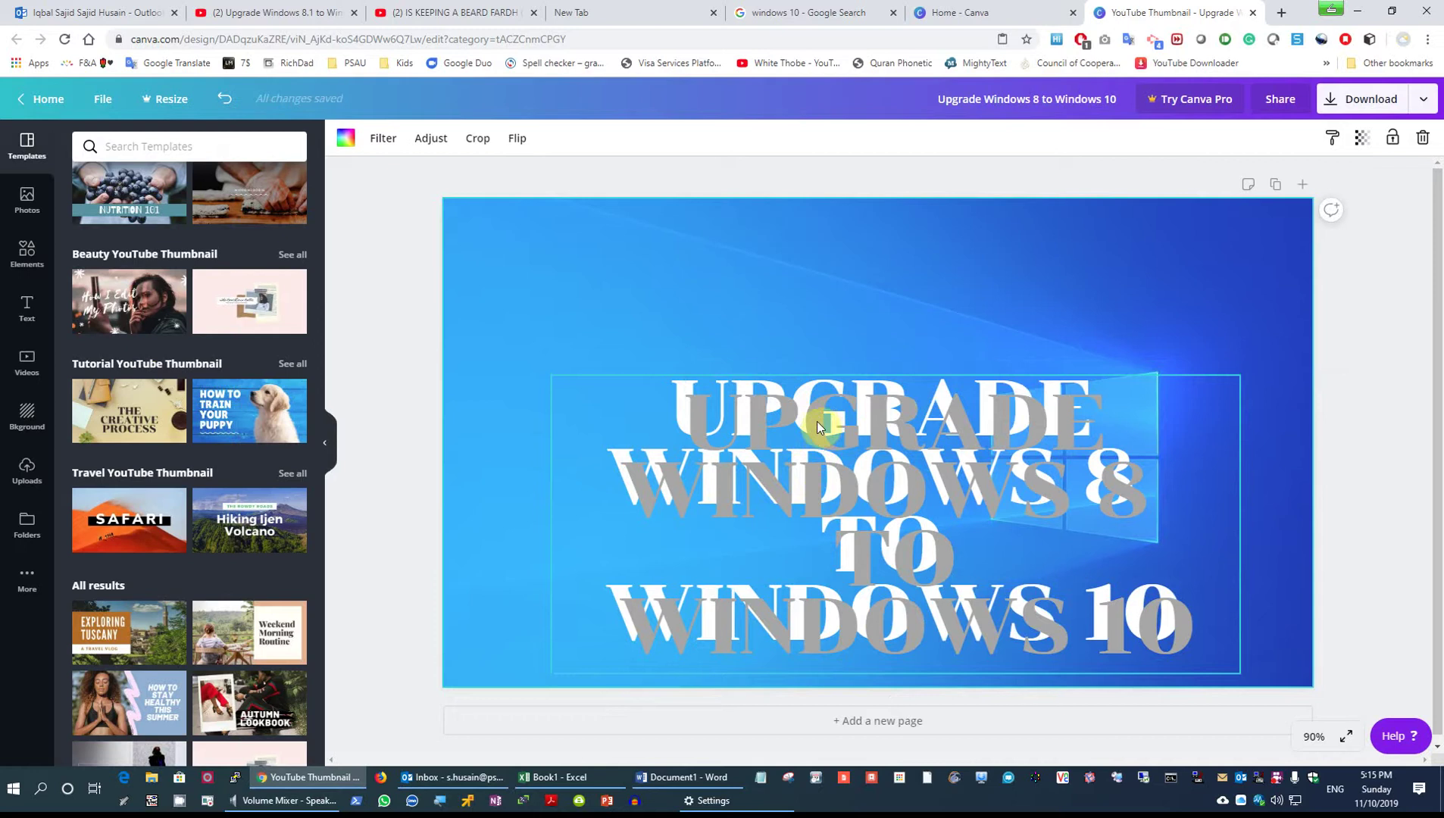
left_click(797, 393)
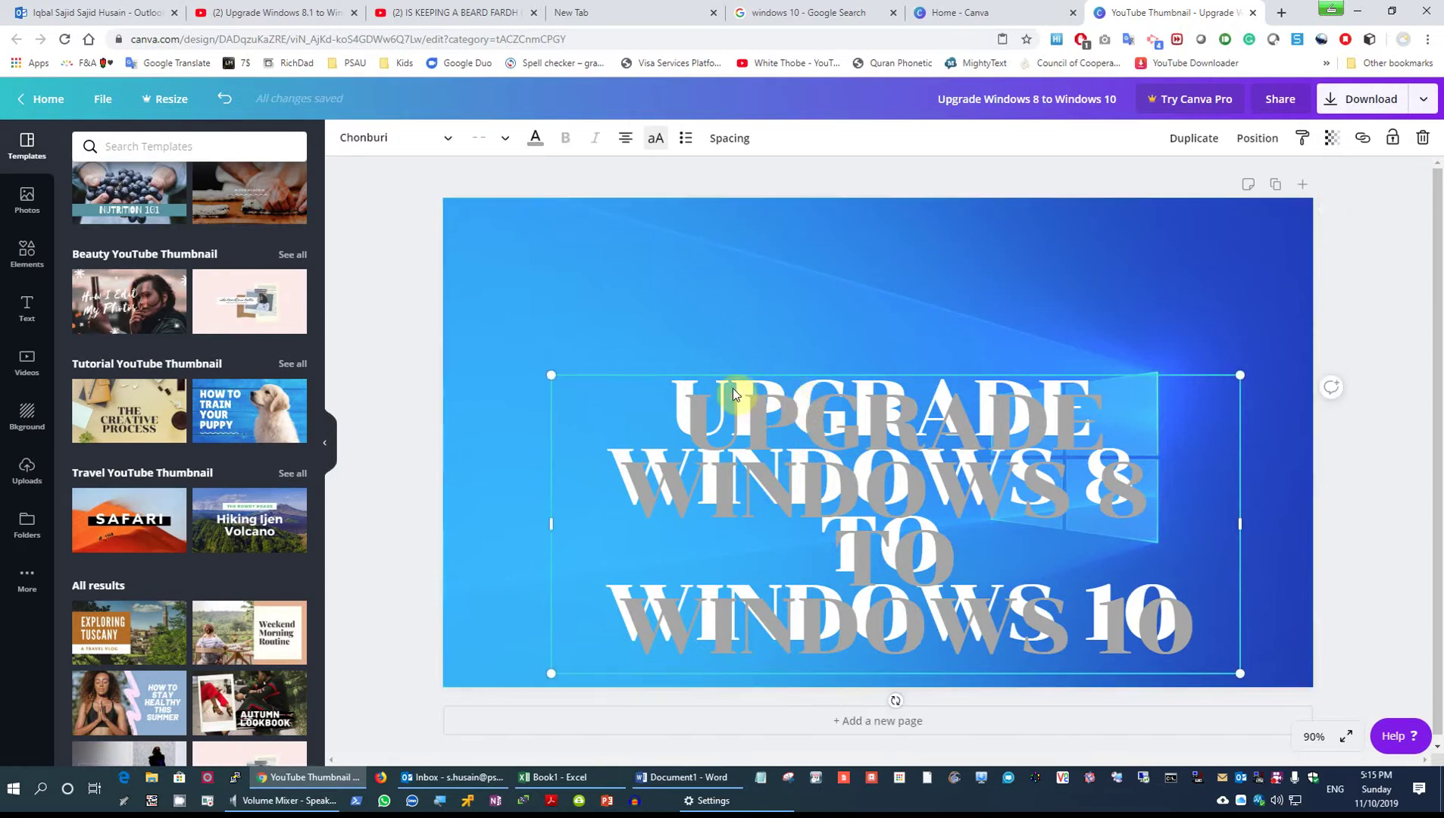
left_click(818, 433)
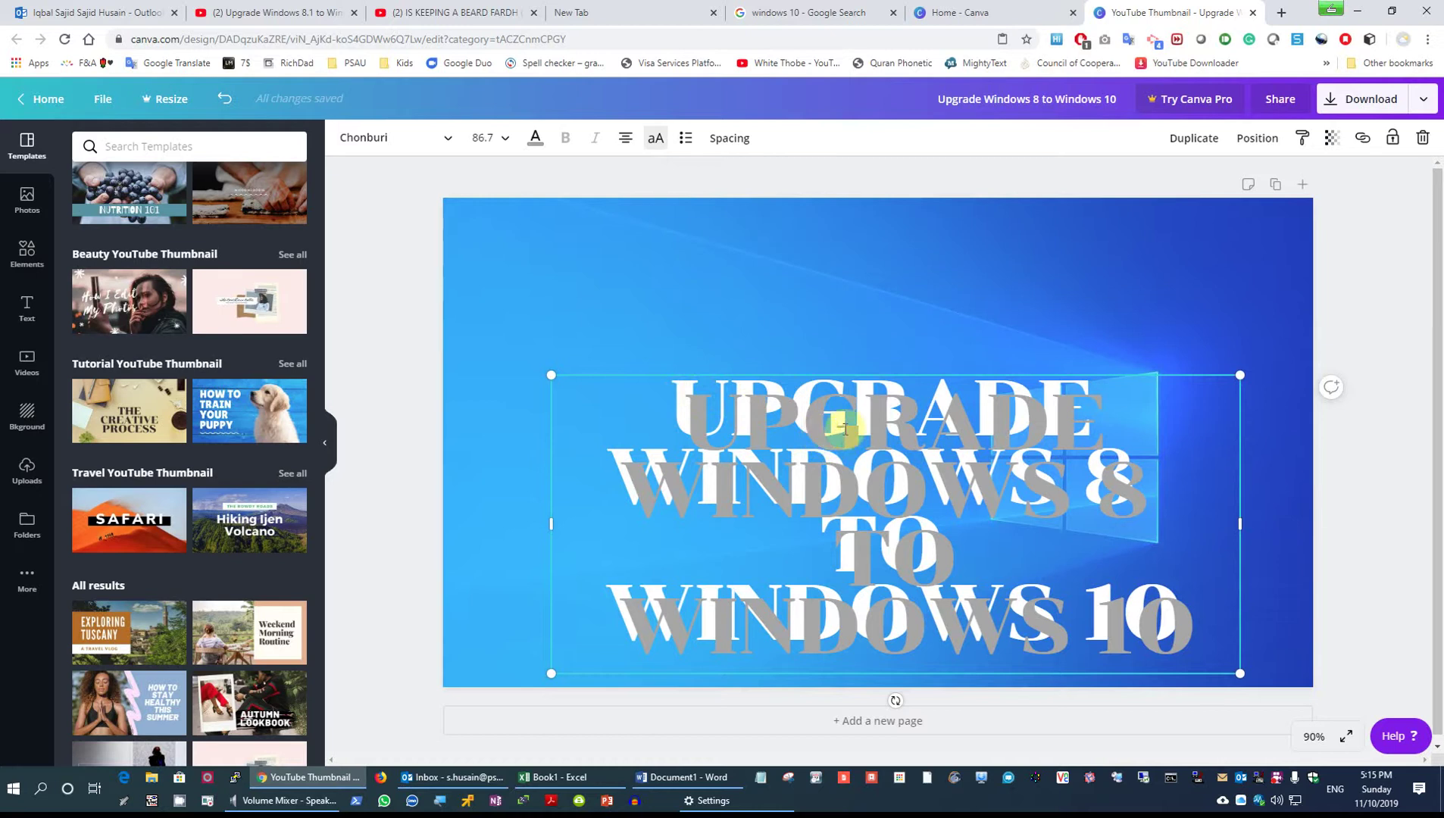
left_click(1121, 328)
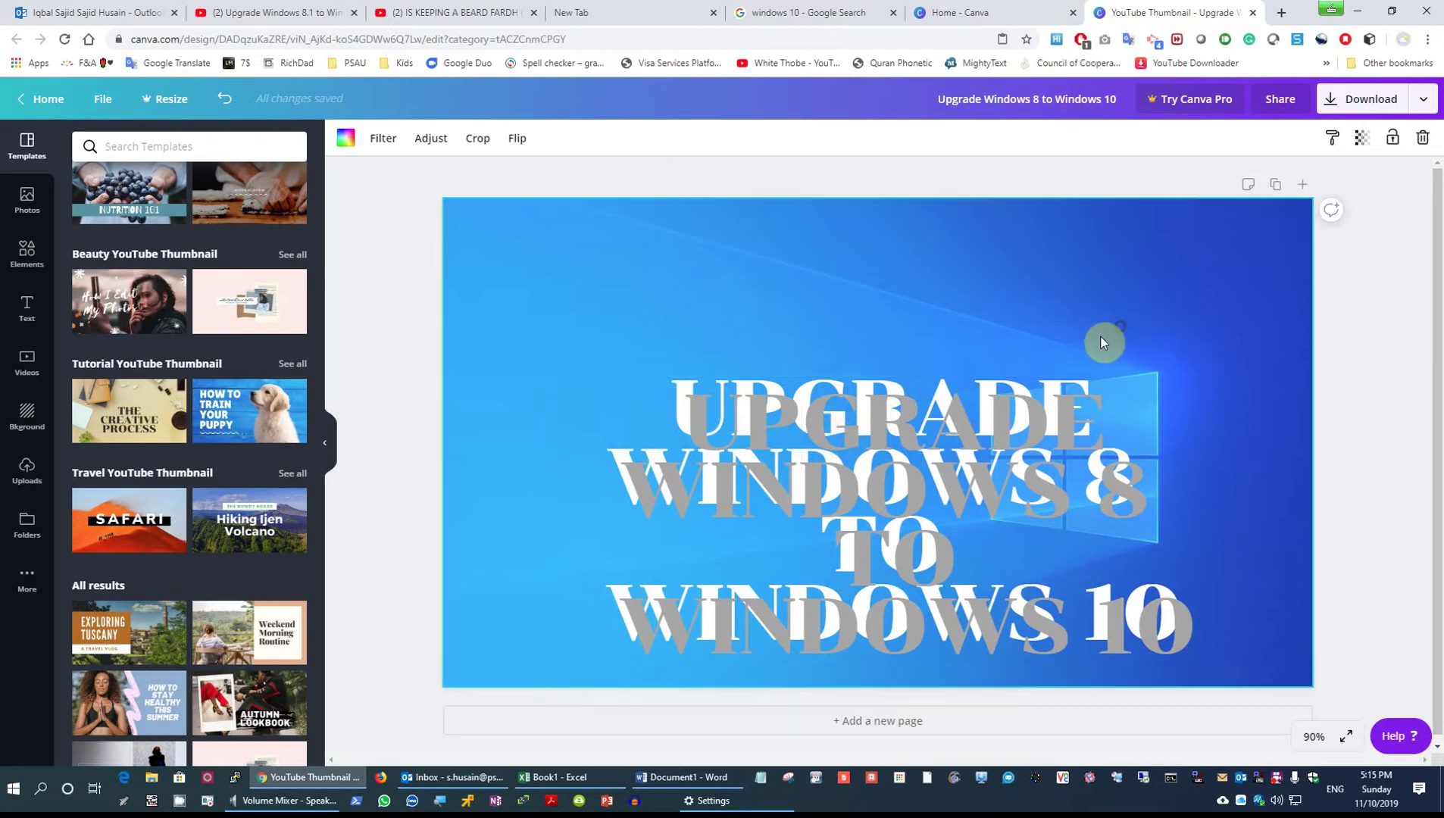
Step: Send the gray copy of the title to the back, behind the white title text
left_click(1082, 371)
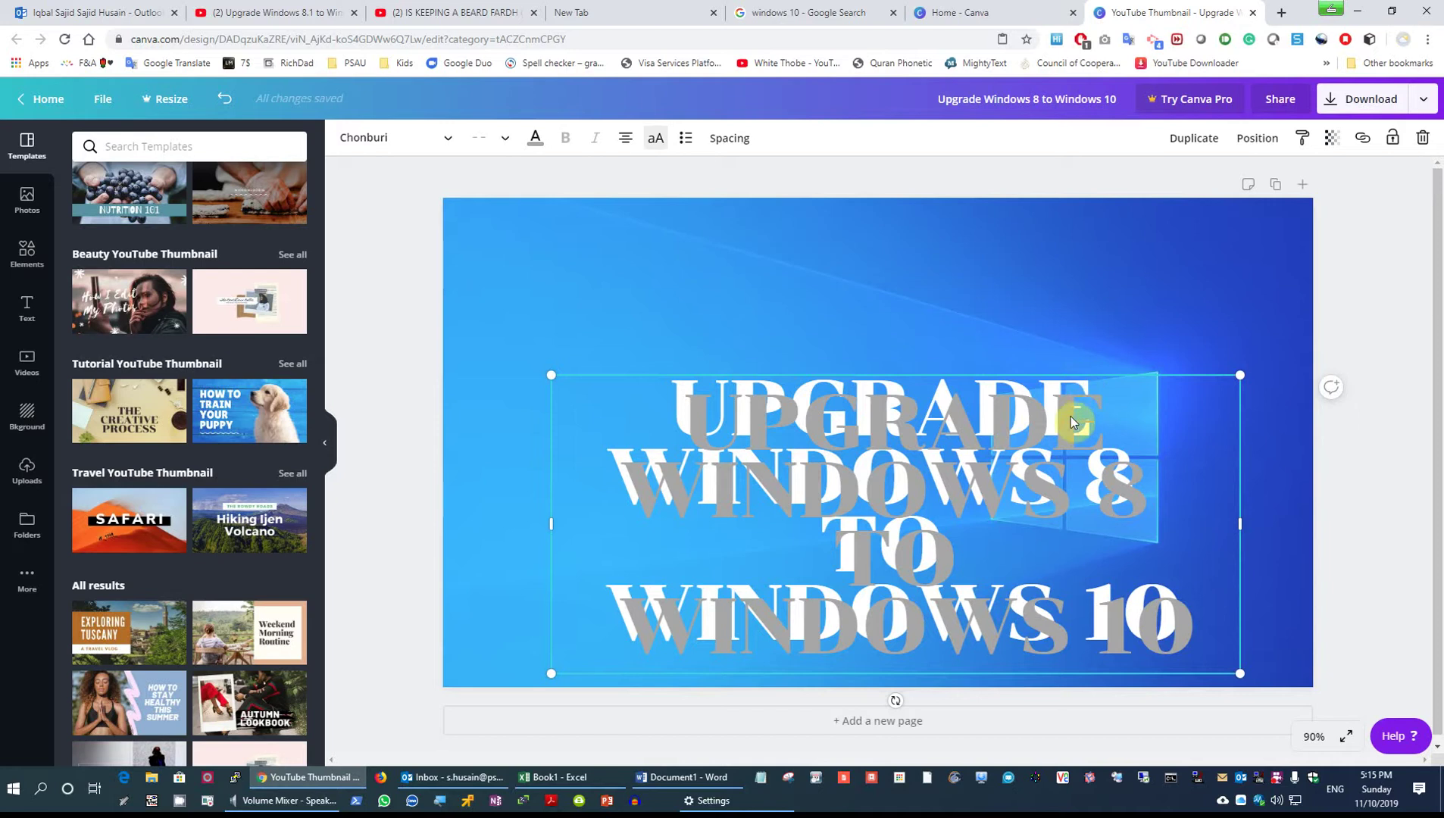
right_click(1240, 381)
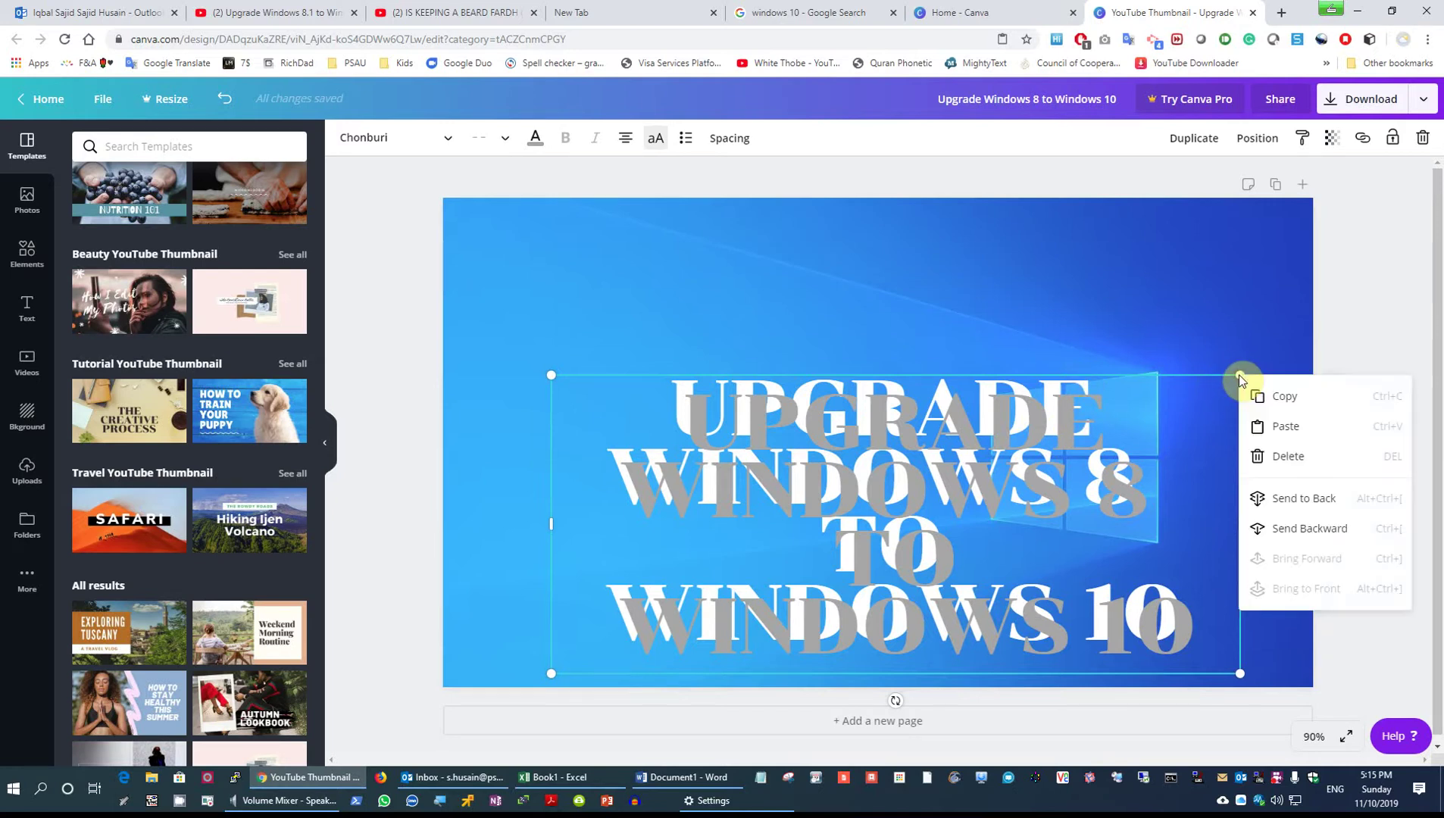
left_click(1301, 500)
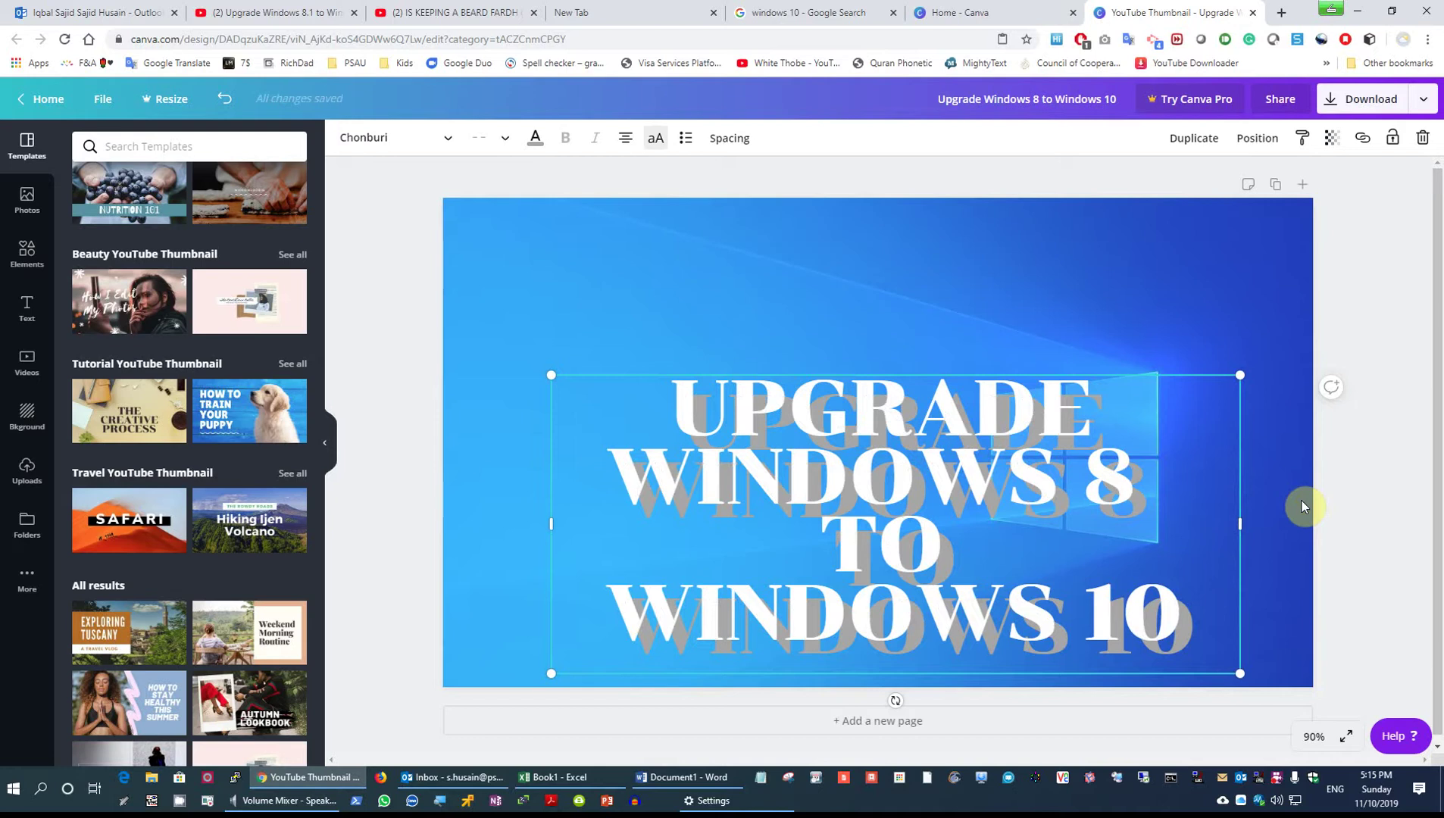
Step: Nudge the gray title copy up and left until it forms a tight drop shadow behind the white title, and deselect it
key("Up")
key("Up")
key("Up")
key("Up")
key("Up")
key("Up")
key("Up")
key("Up")
key("Up")
key("Up")
key("Up")
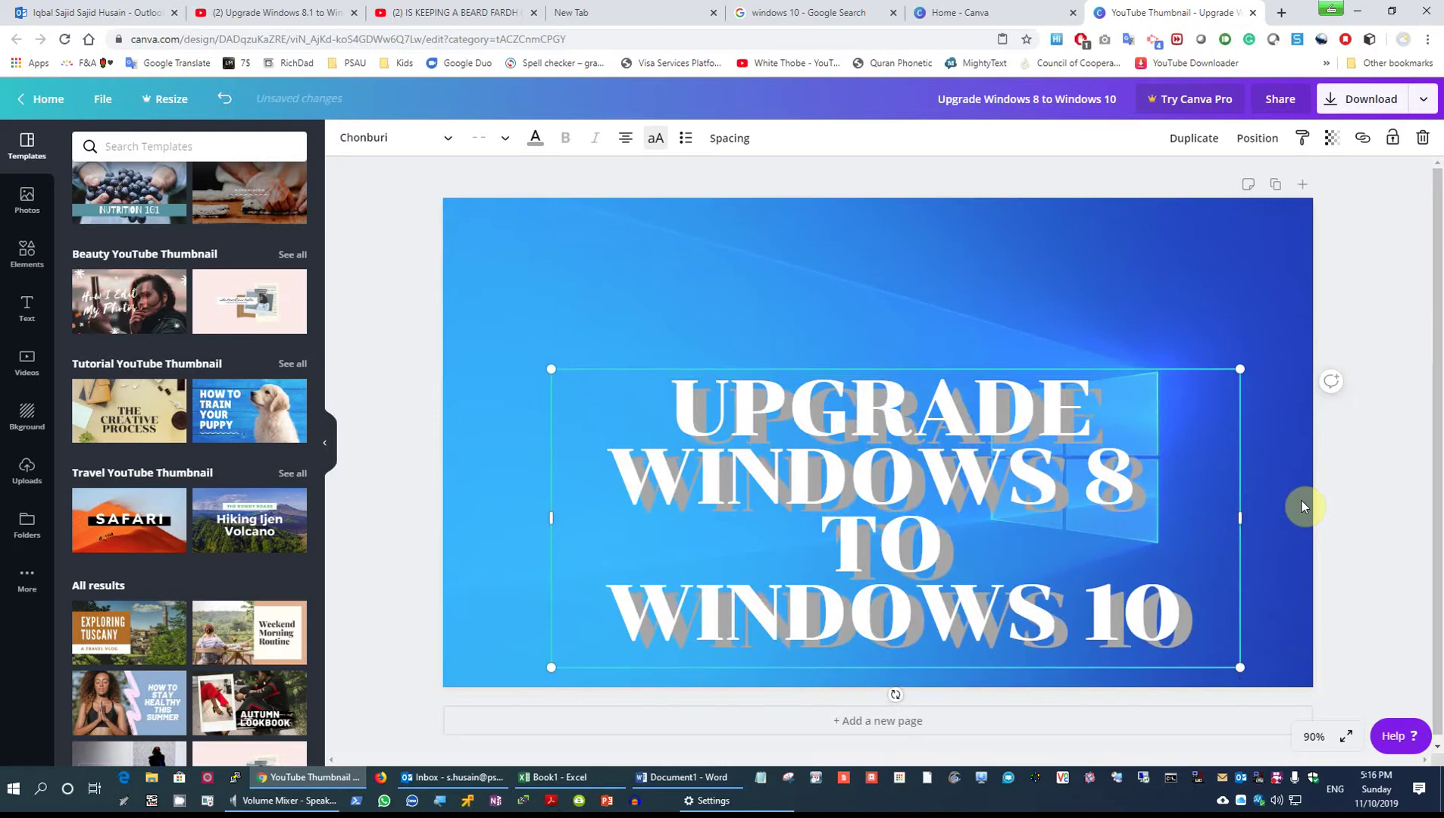
key("Up")
key("Up")
key("Up")
key("Up")
key("Up")
key("Up")
key("Up")
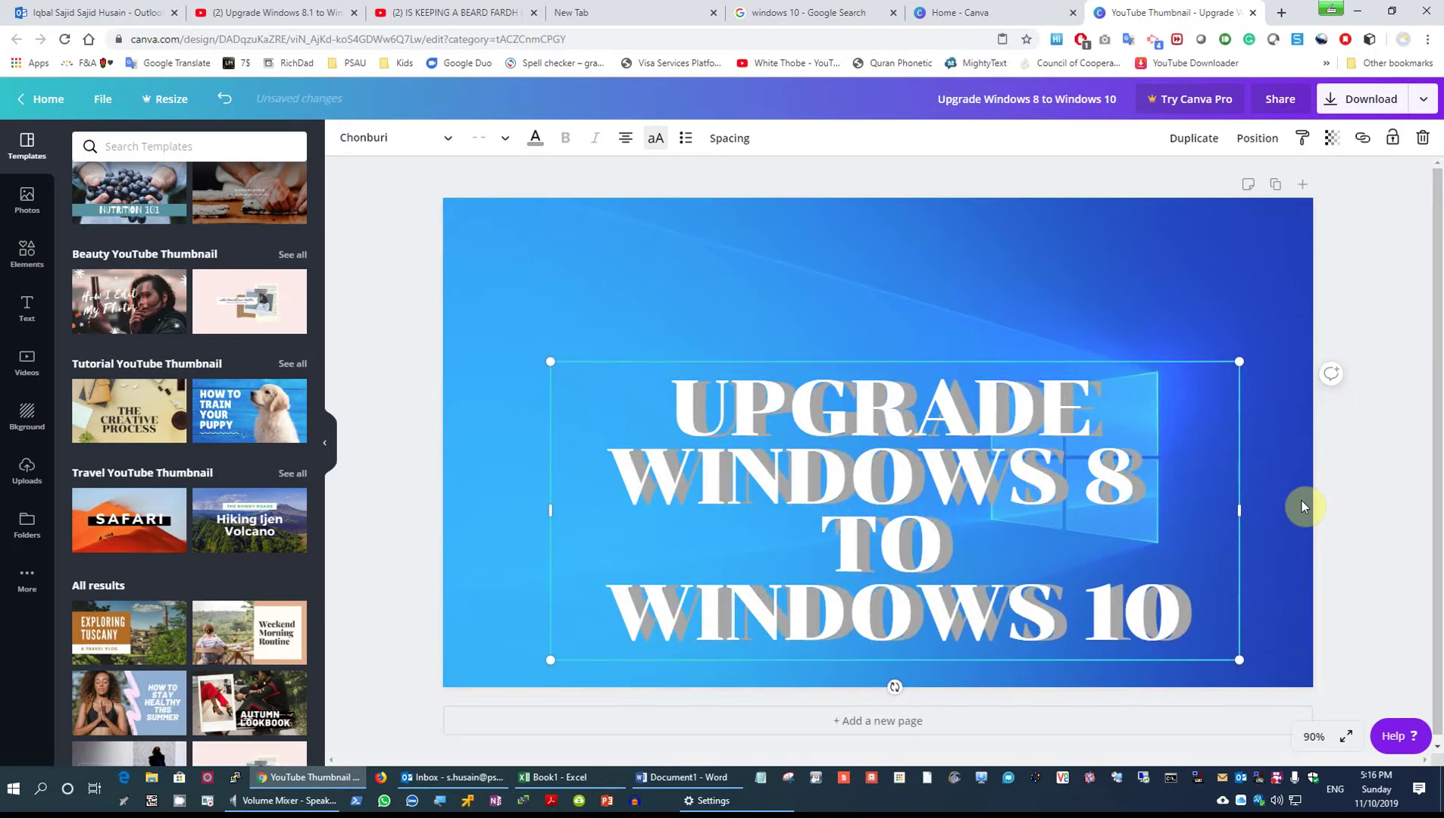
key("Left")
key("Left")
key("Left")
key("Left")
key("Left")
key("Left")
key("Left")
key("Left")
key("Left")
key("Left")
key("Left")
key("Left")
key("Down")
key("Down")
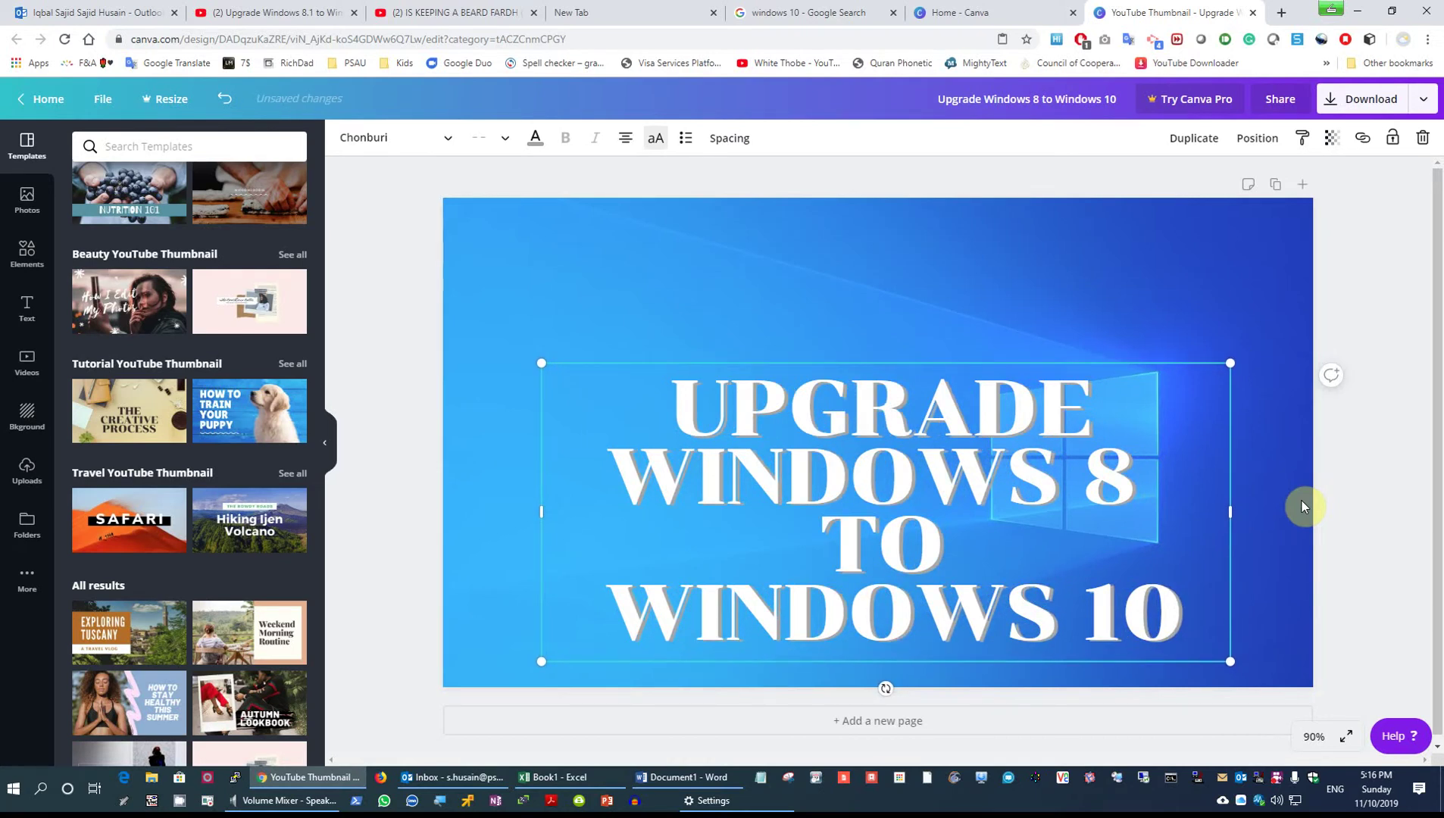
key("Down")
key("Right")
key("Down")
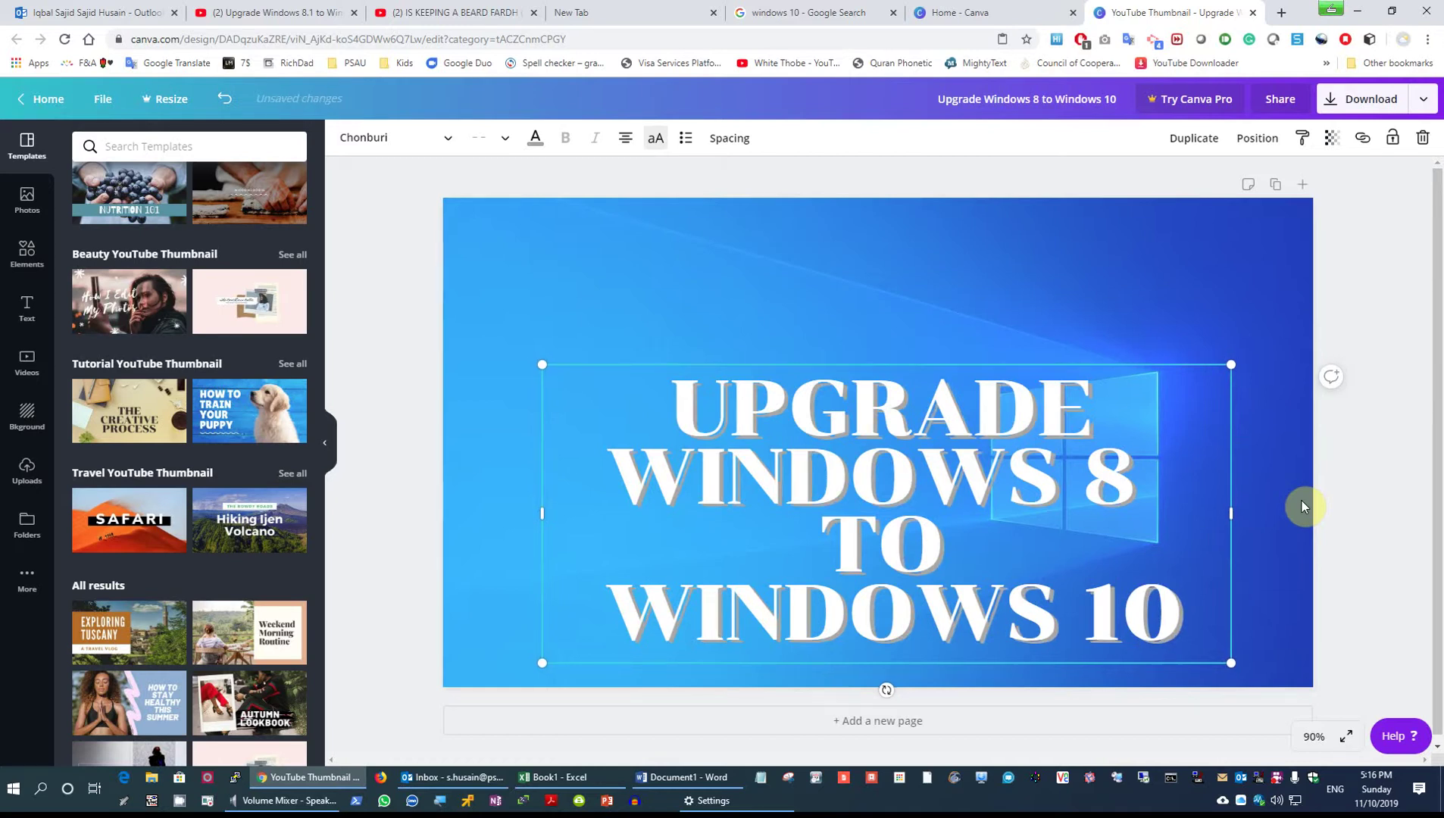
left_click(858, 262)
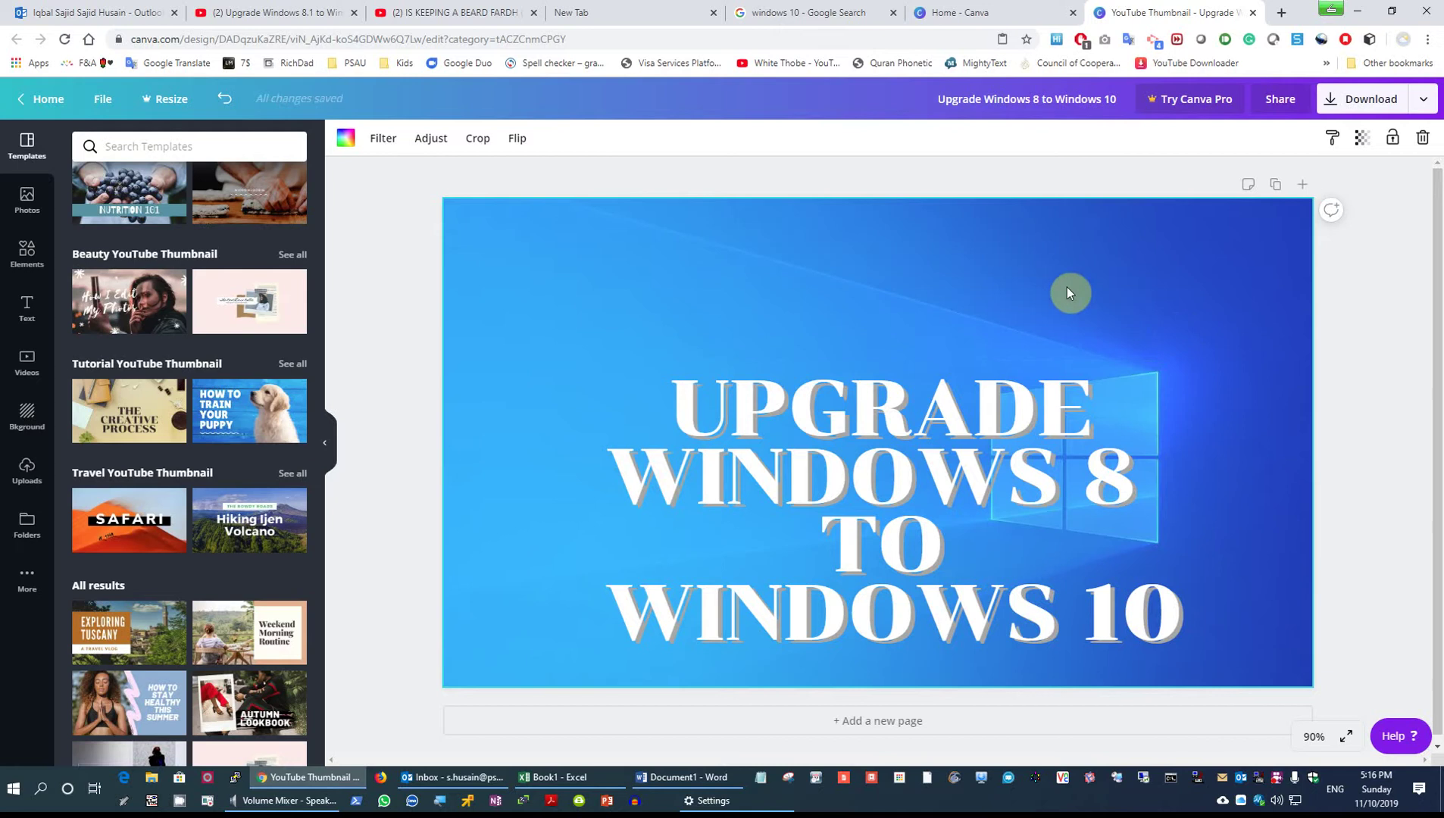
Step: Group the white title with its gray shadow copy and move the group up to the middle of the thumbnail
left_click_drag(1146, 274, 806, 690)
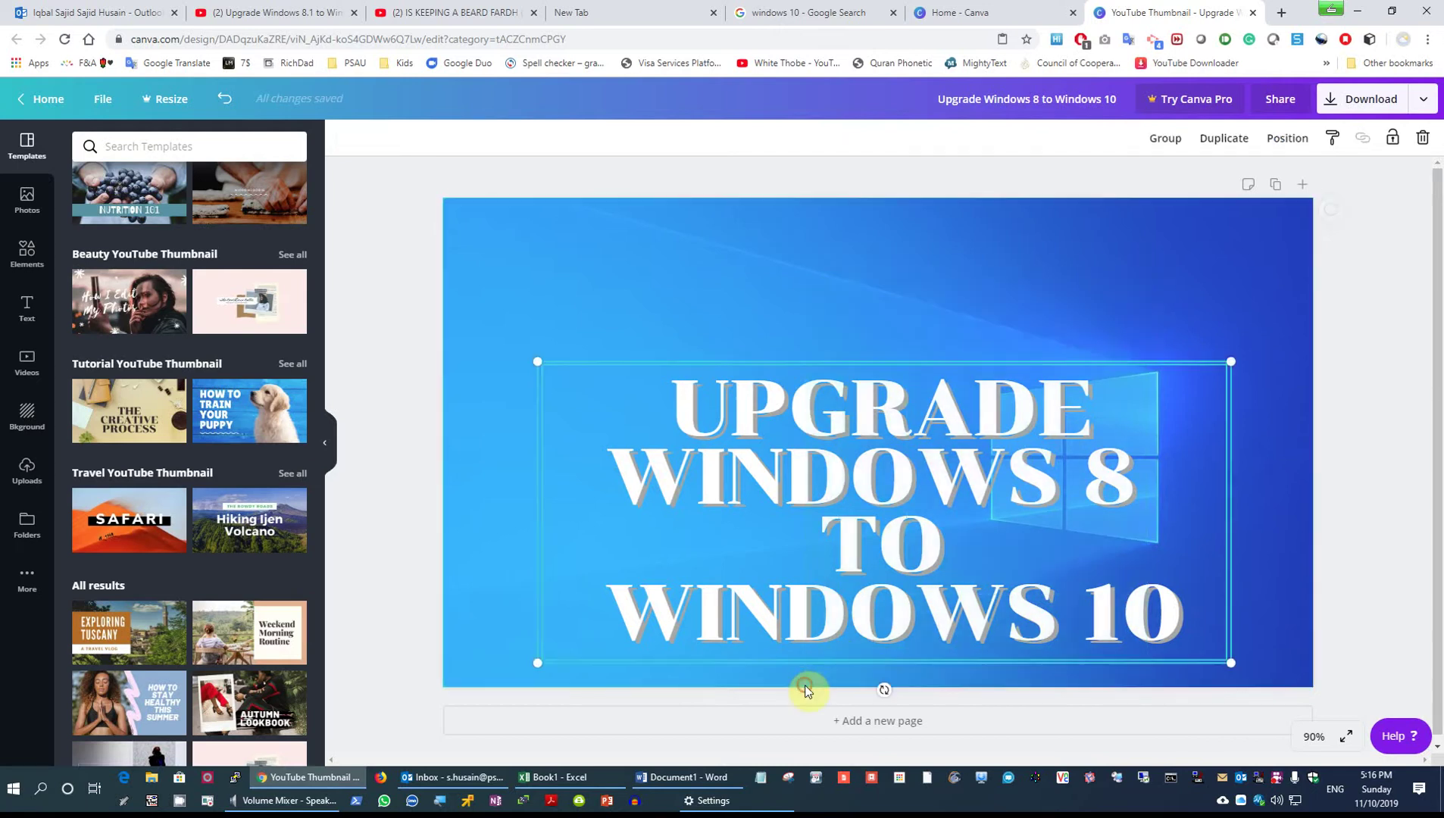
right_click(1229, 387)
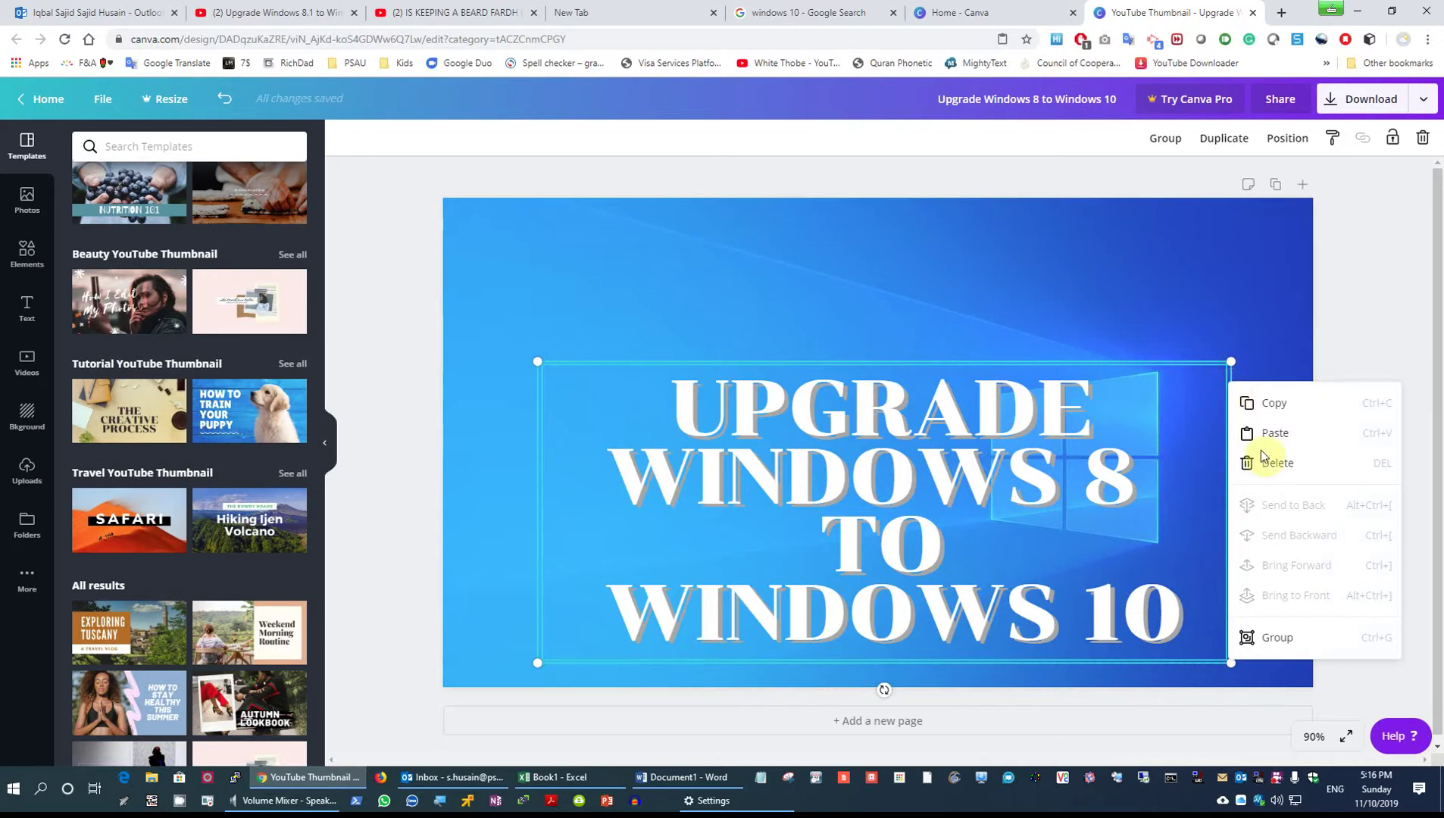
left_click(1296, 637)
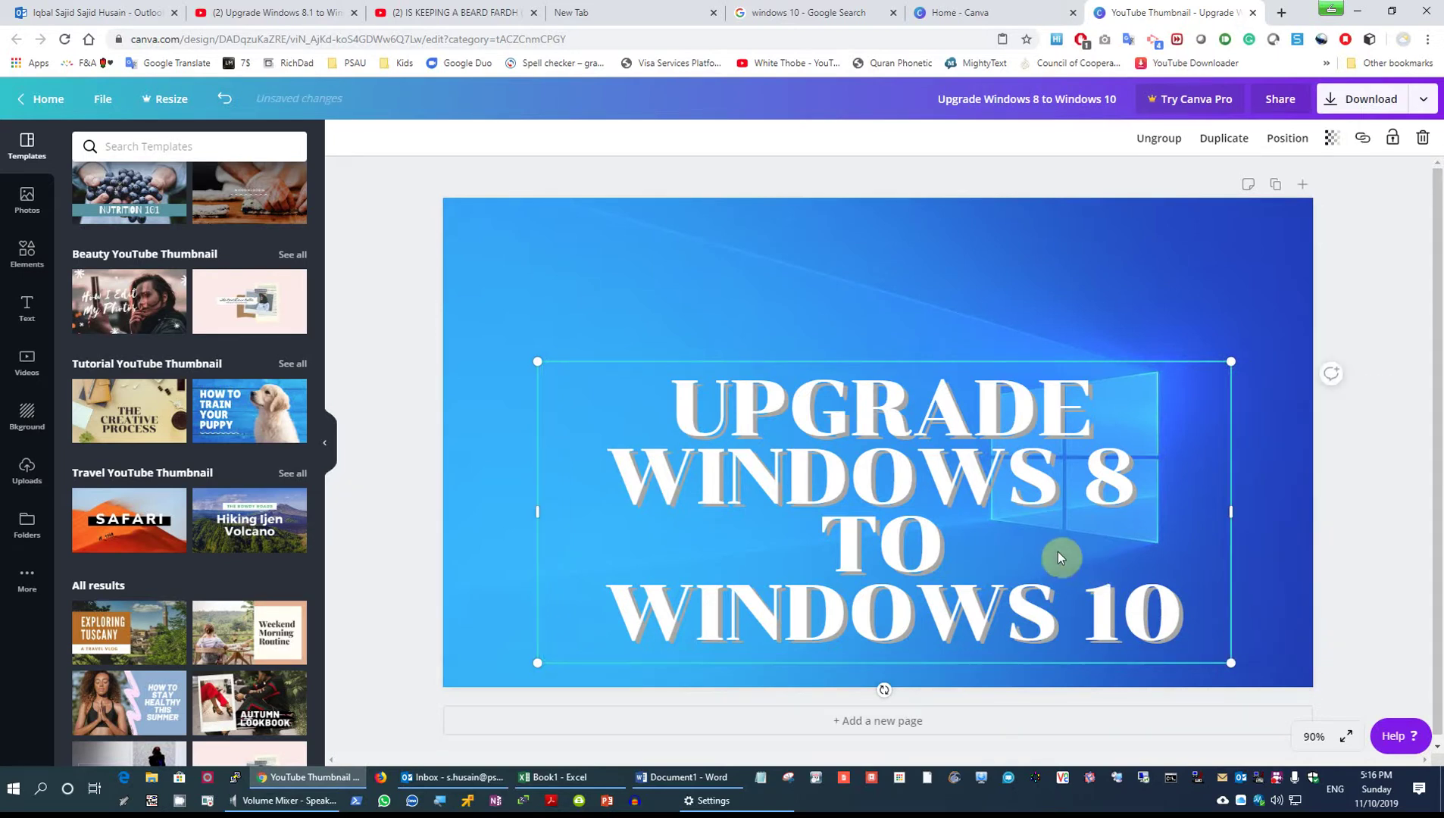
left_click_drag(975, 366, 967, 295)
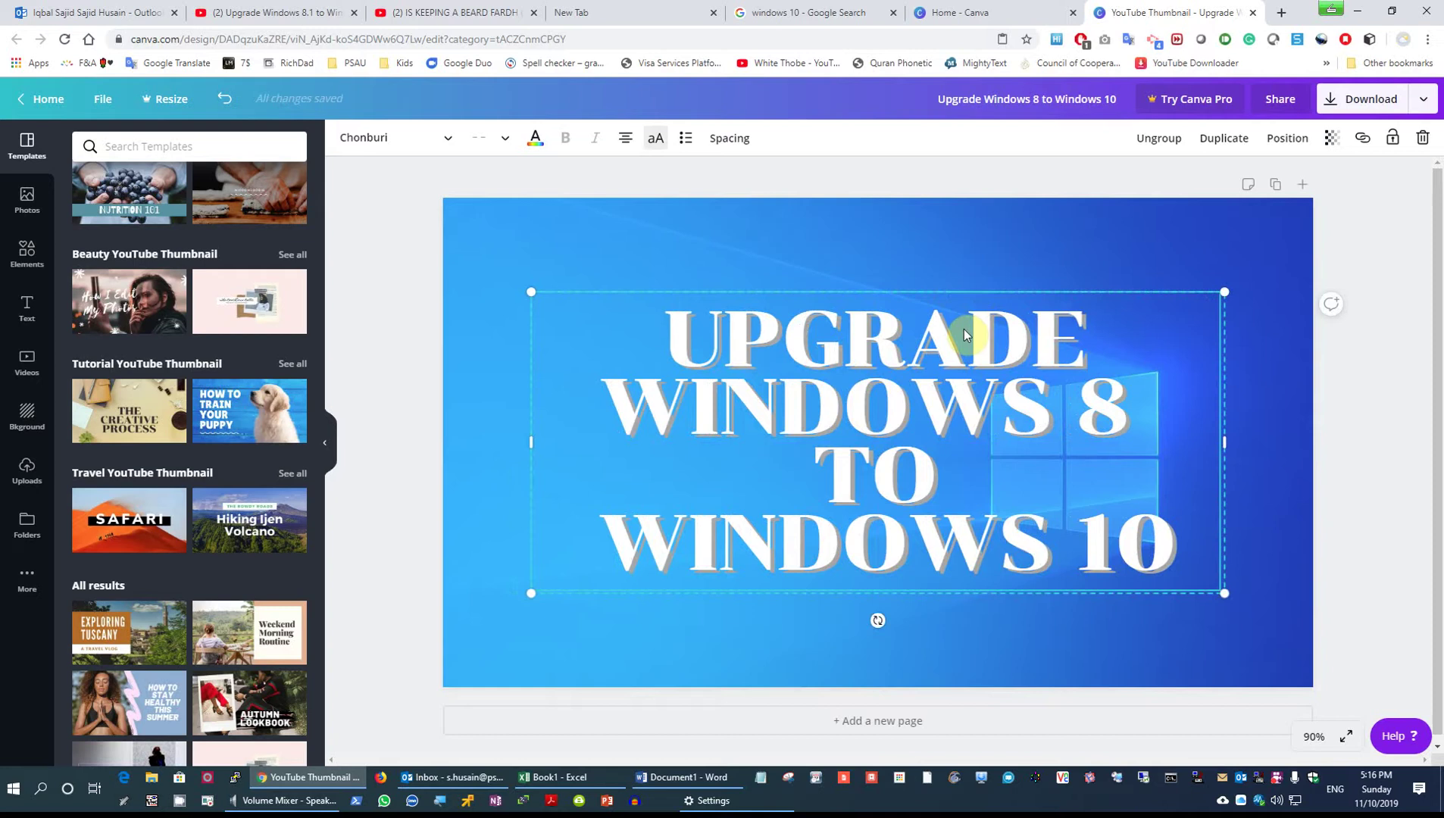
left_click(950, 628)
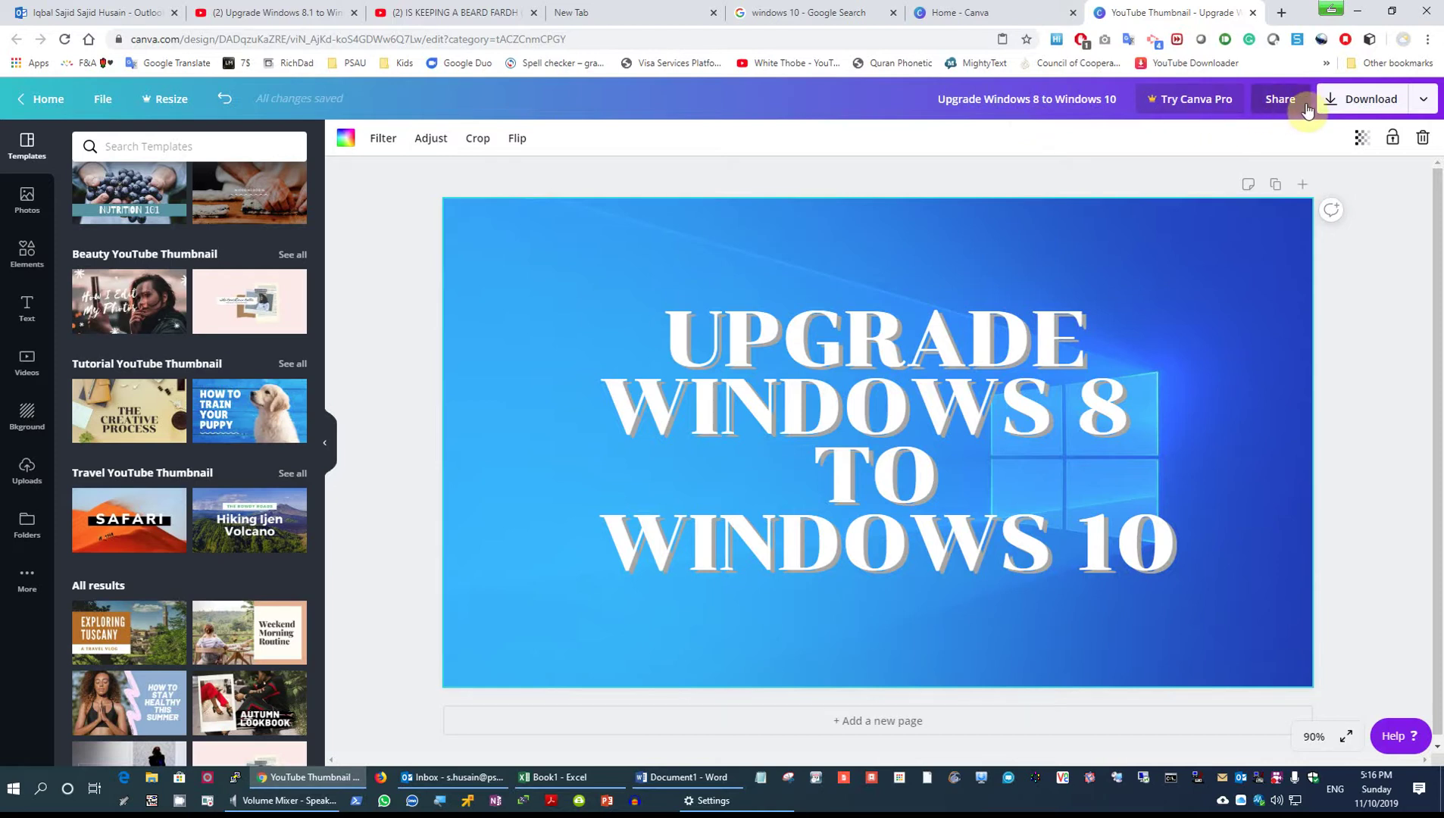
Step: Download the thumbnail as a PNG and dismiss the Canva Pro trial offer
left_click(1369, 102)
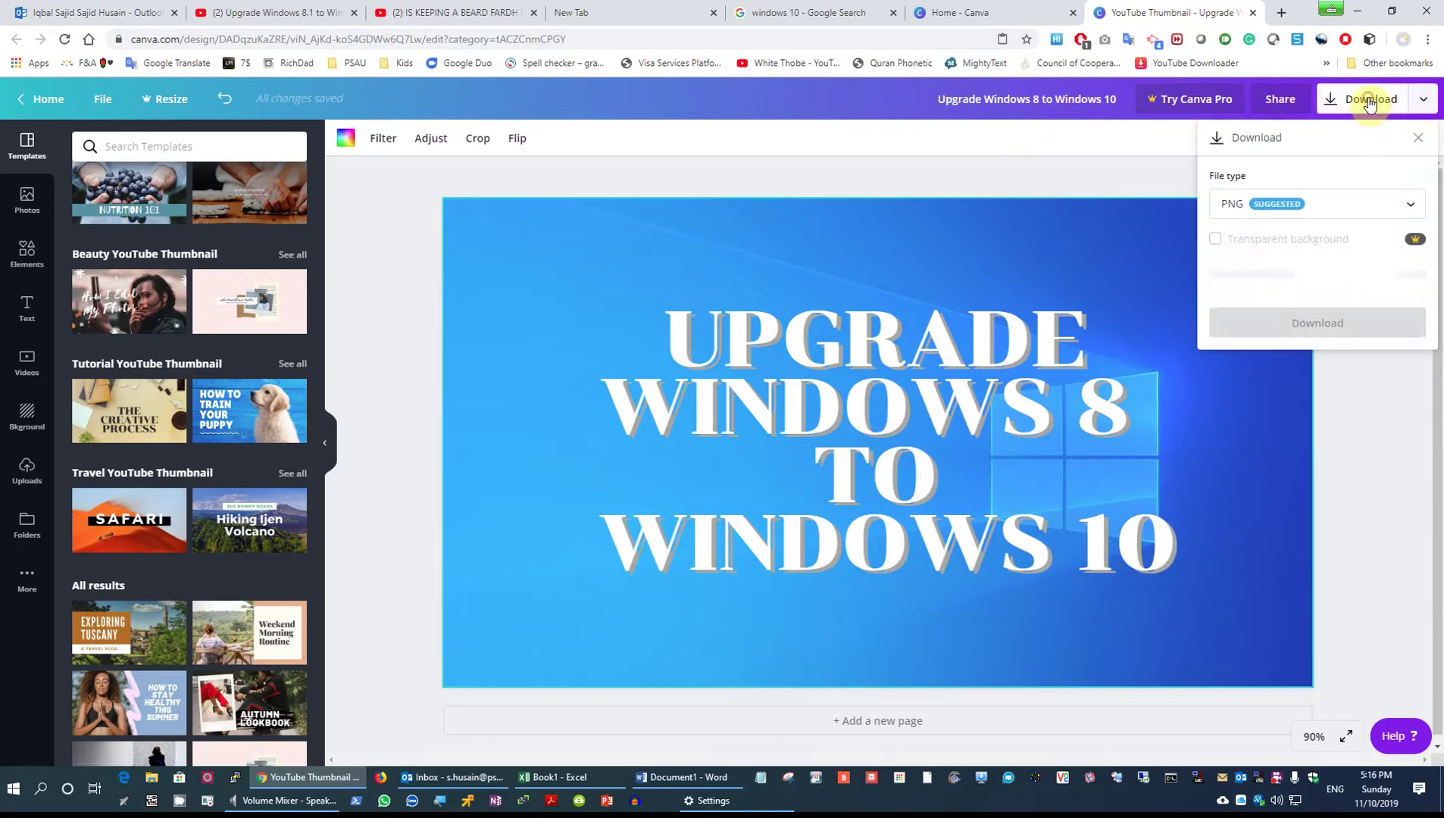
left_click(1304, 288)
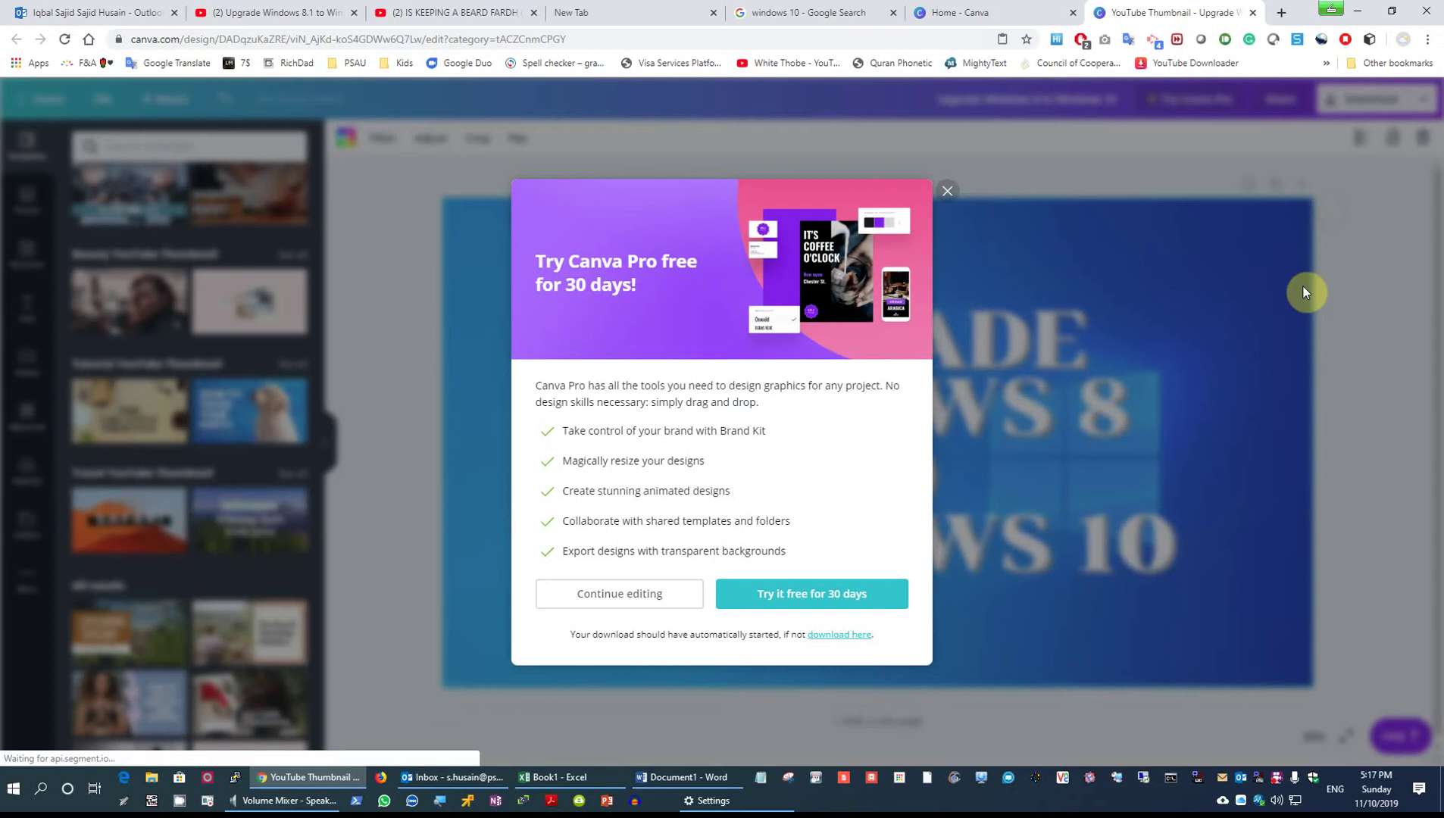
left_click(947, 190)
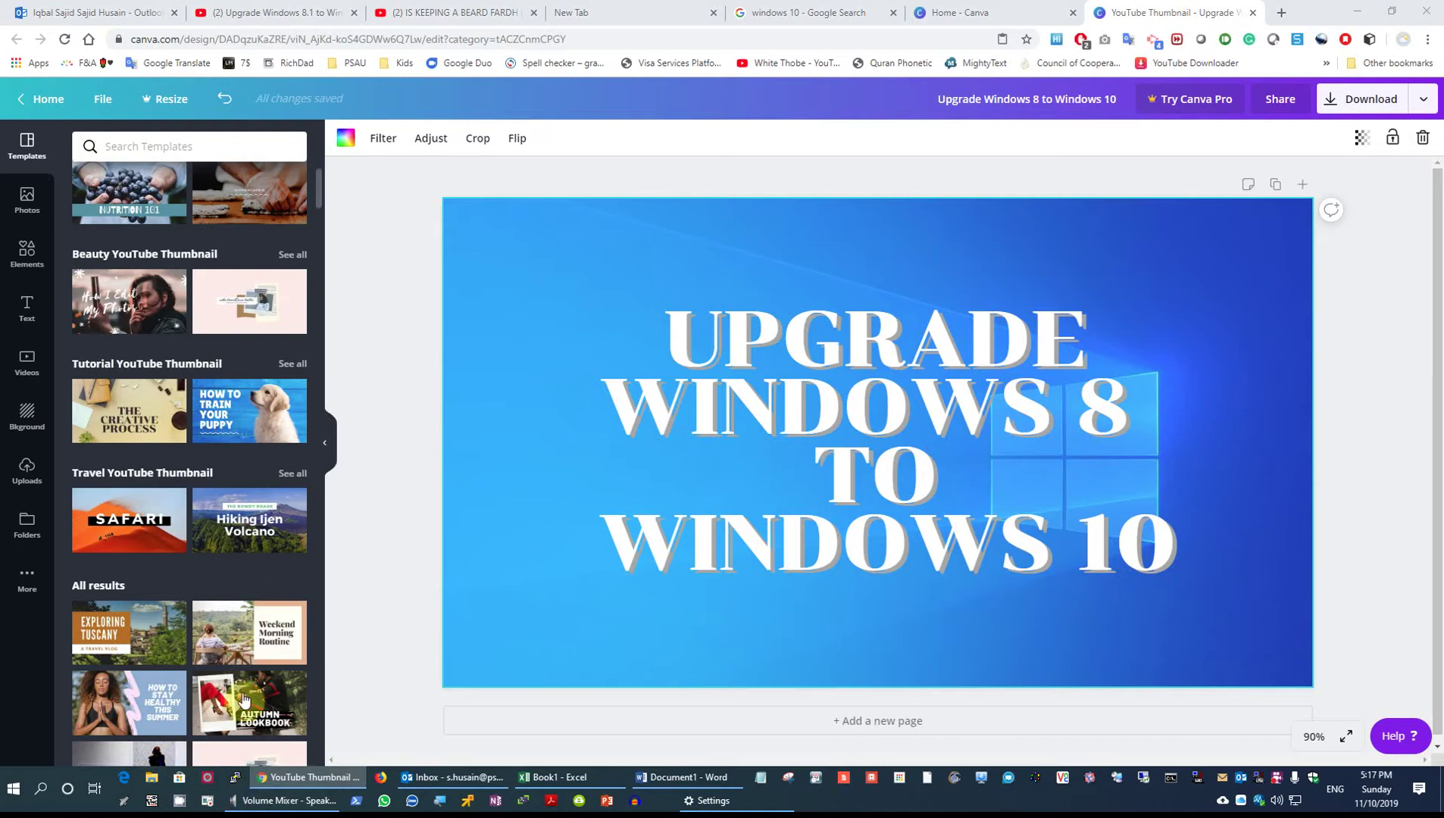
Step: Check the Downloads folder, including download.zip, and the browser's download list for the exported thumbnail, and return to the design
left_click(151, 776)
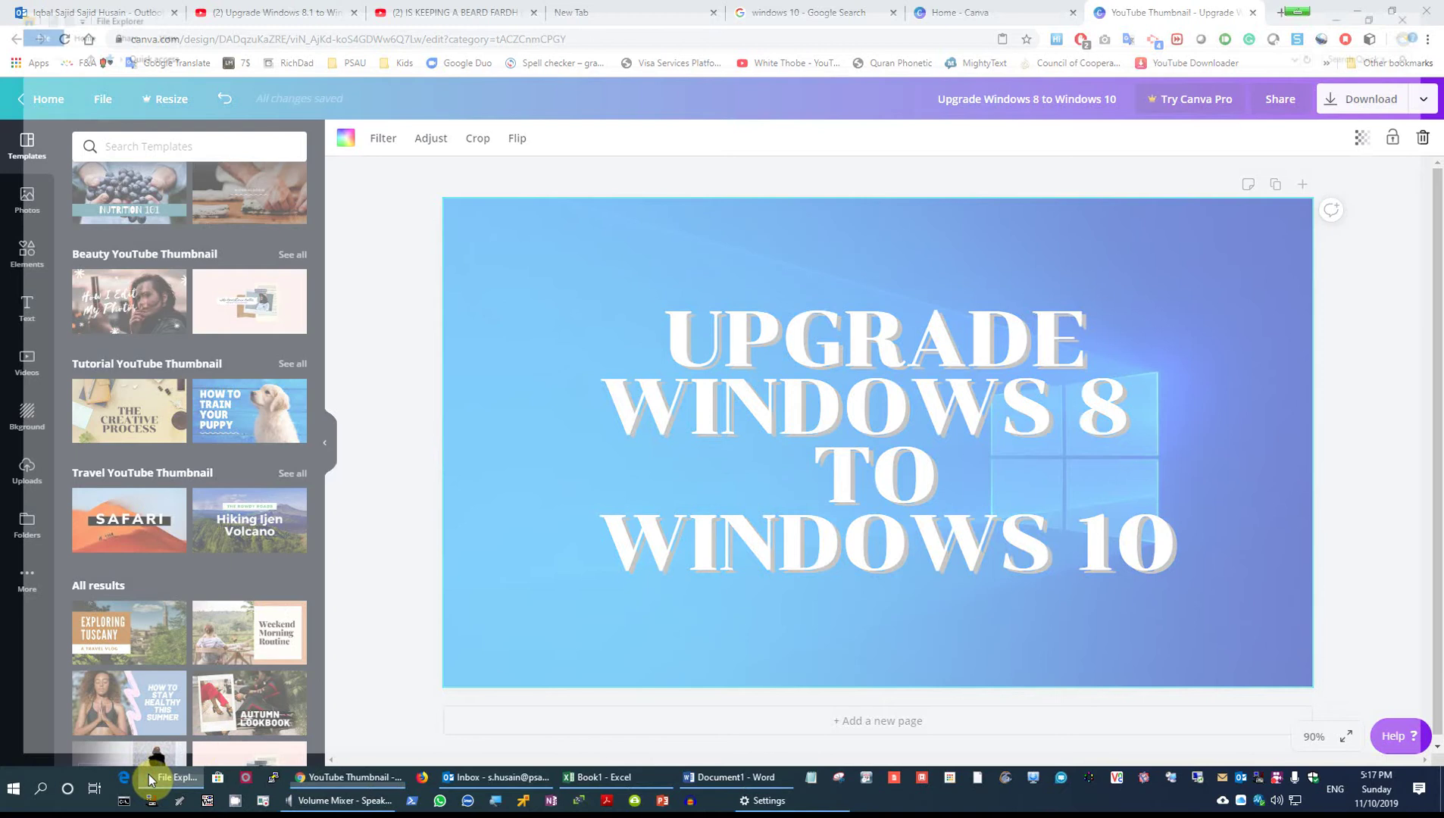
left_click(149, 773)
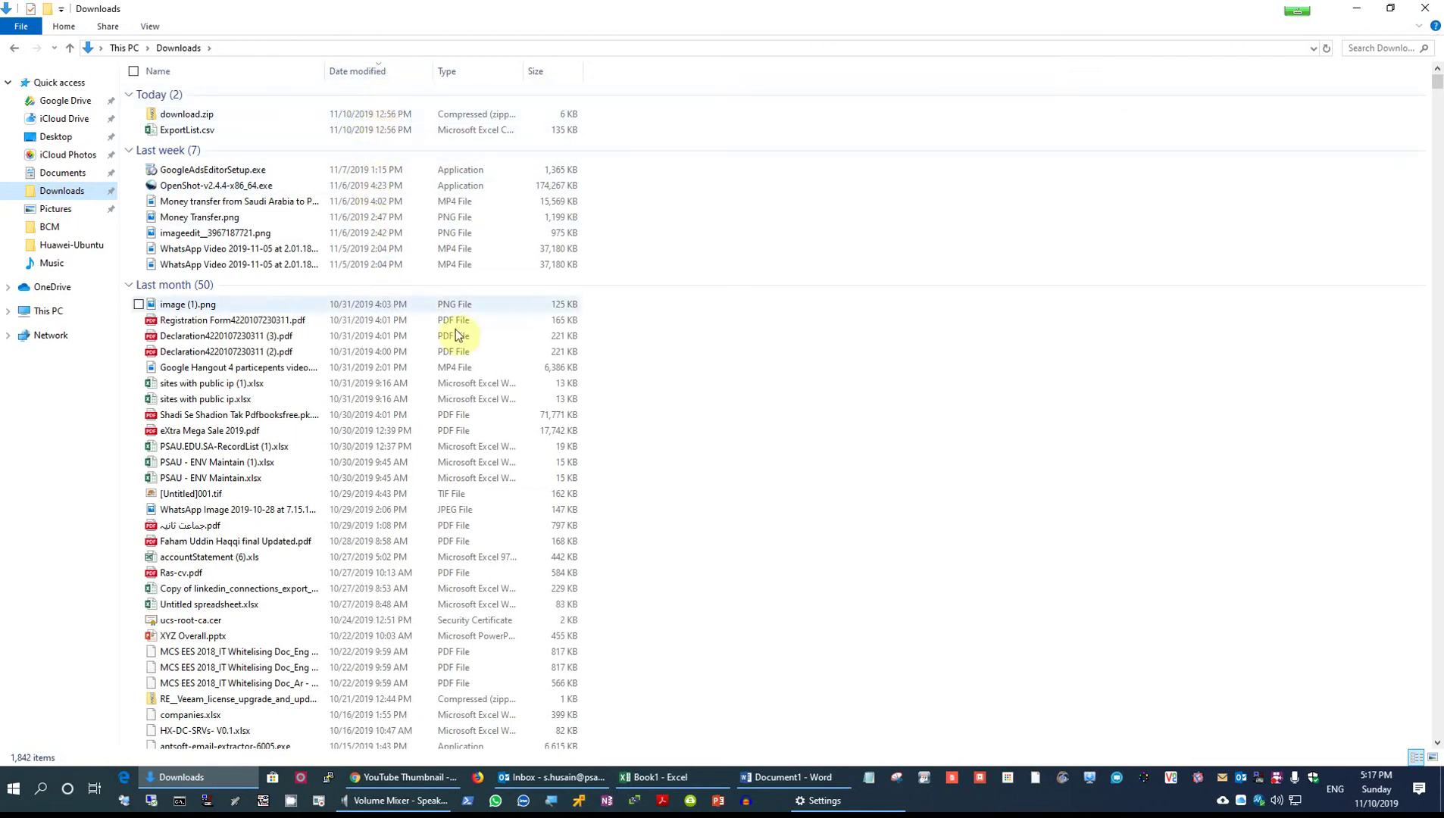
double_click(202, 116)
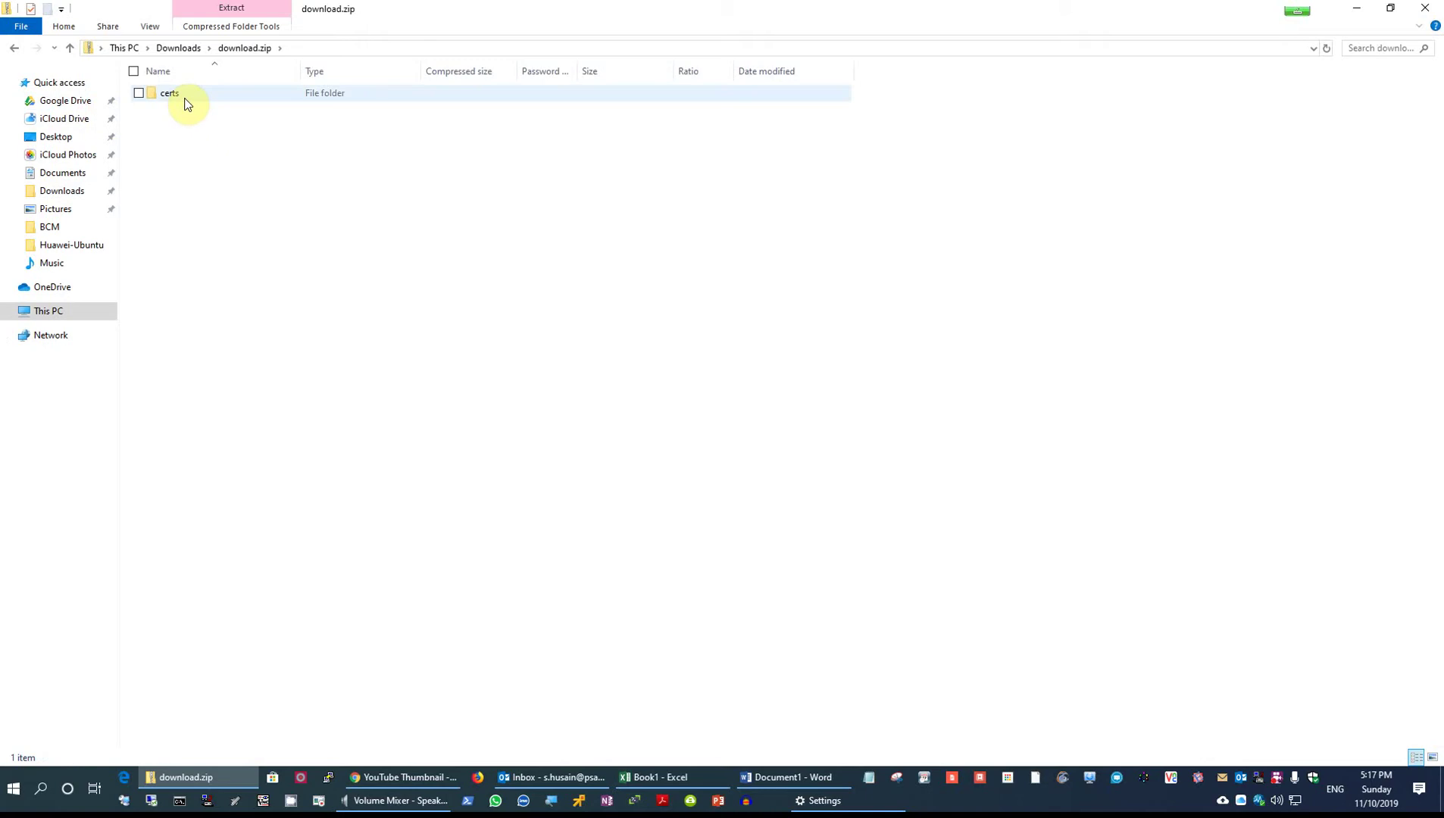
key("alt+Left")
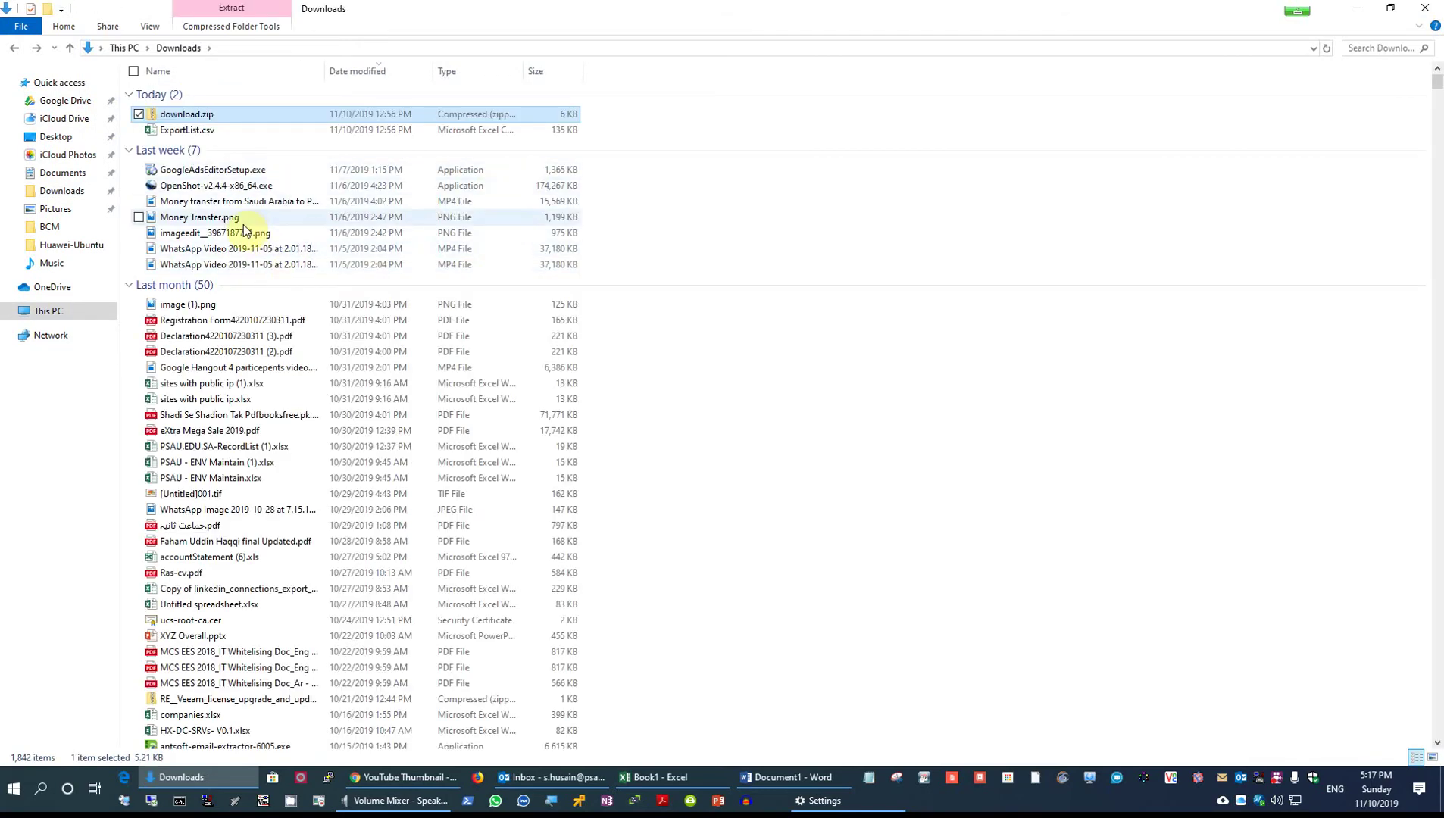
left_click(1356, 11)
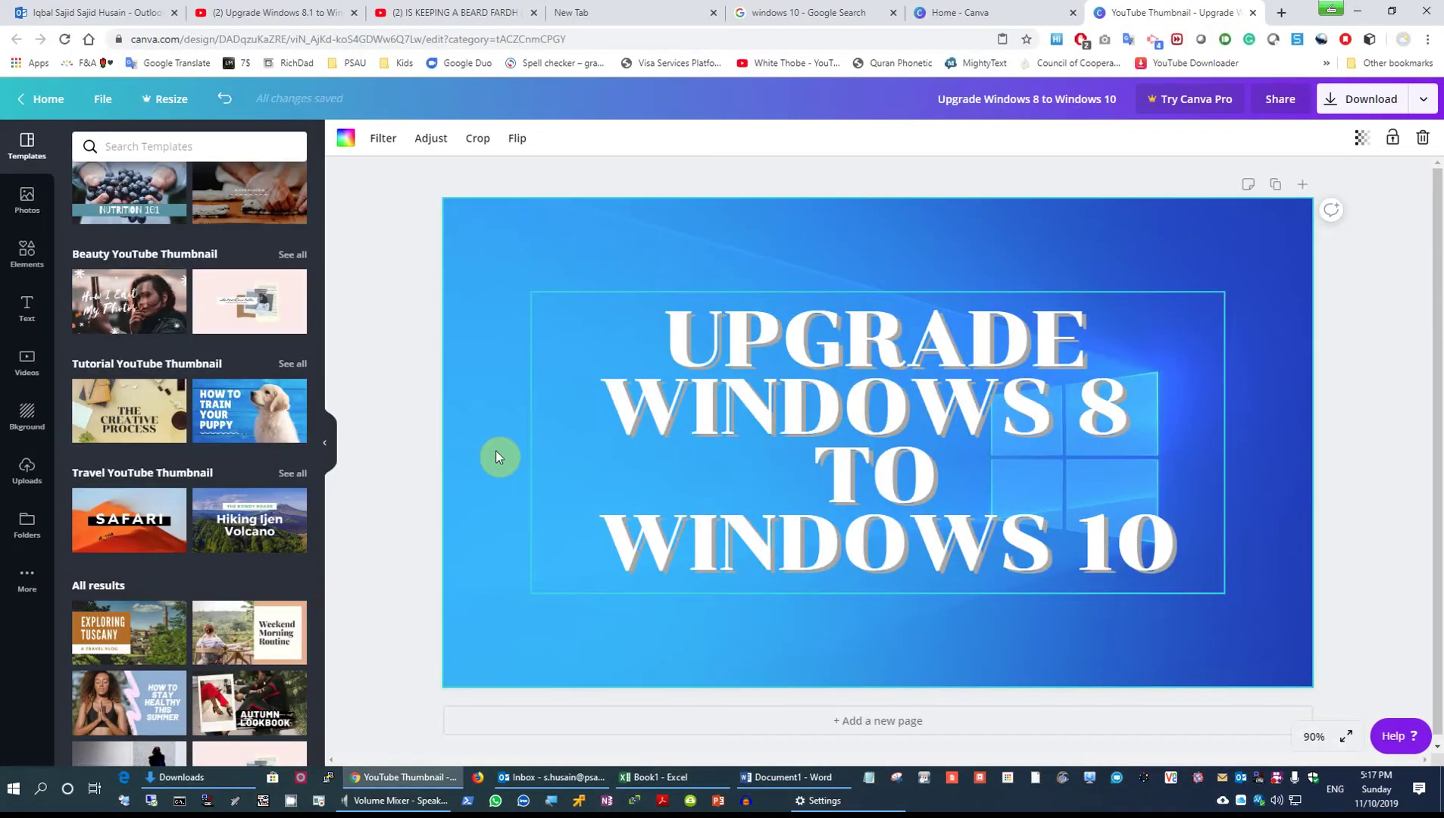
key("ctrl+j")
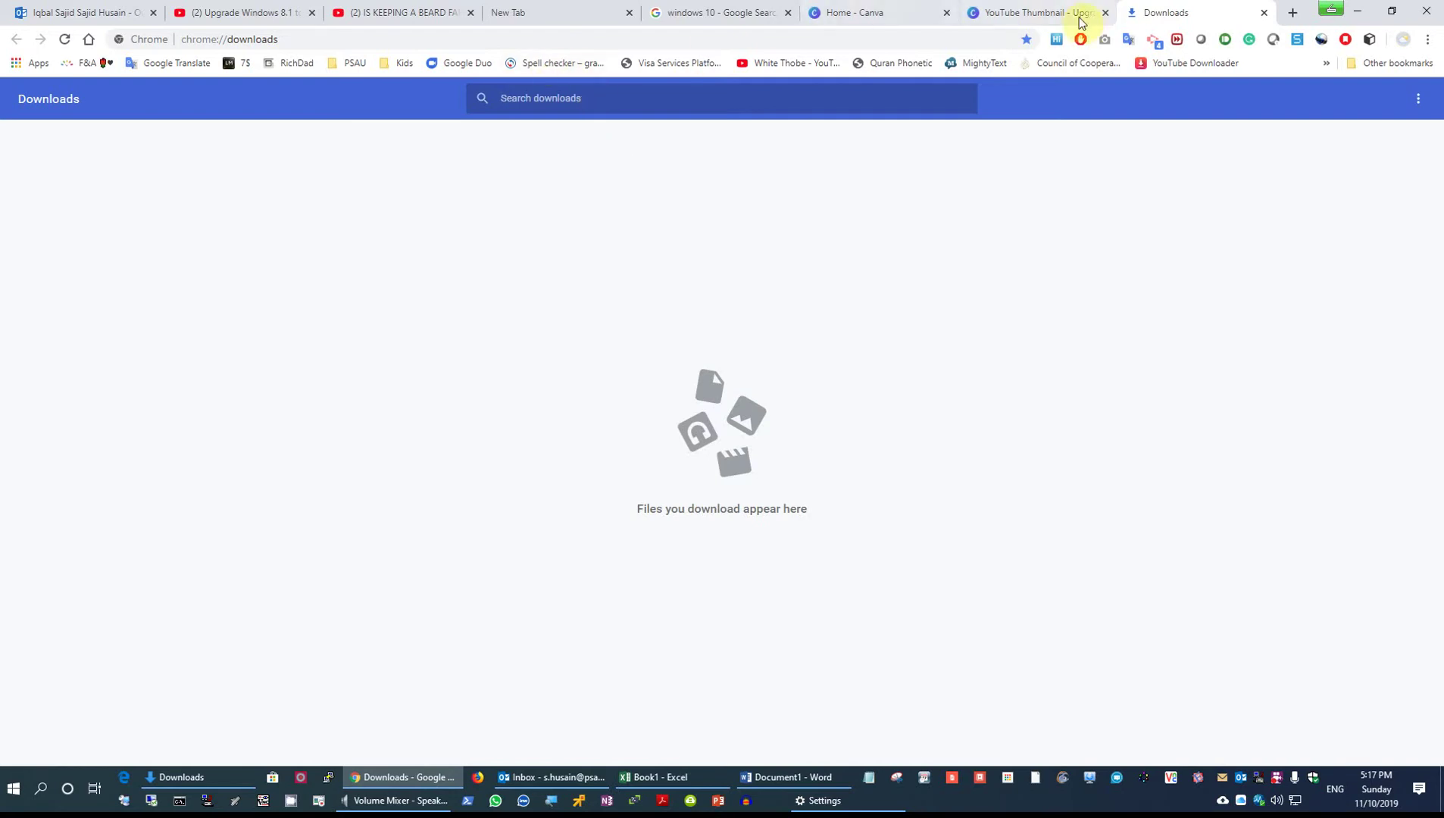
left_click(1036, 17)
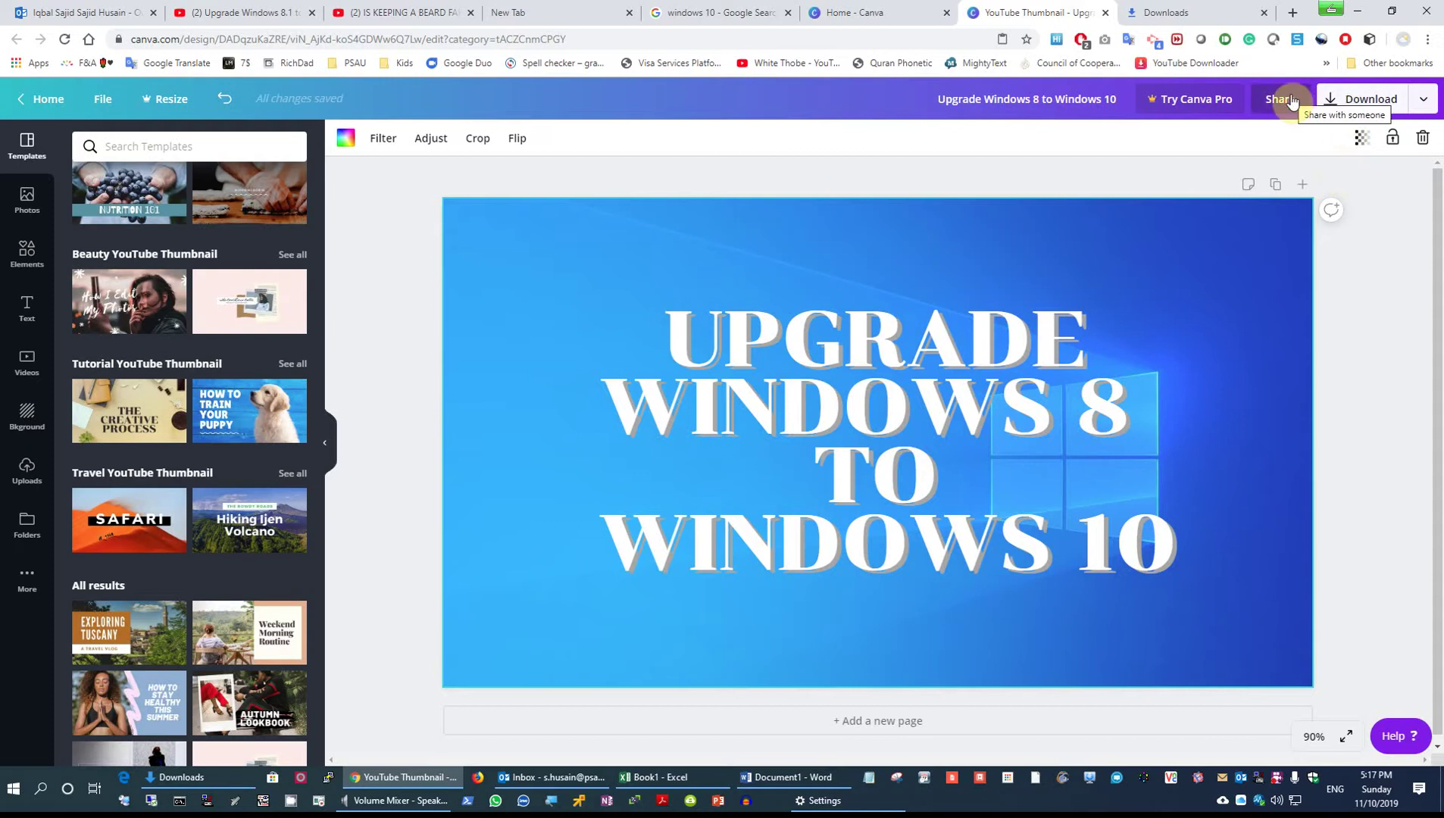
Step: Download the thumbnail as a PNG again and start the file manually with the fallback download link
left_click(1339, 104)
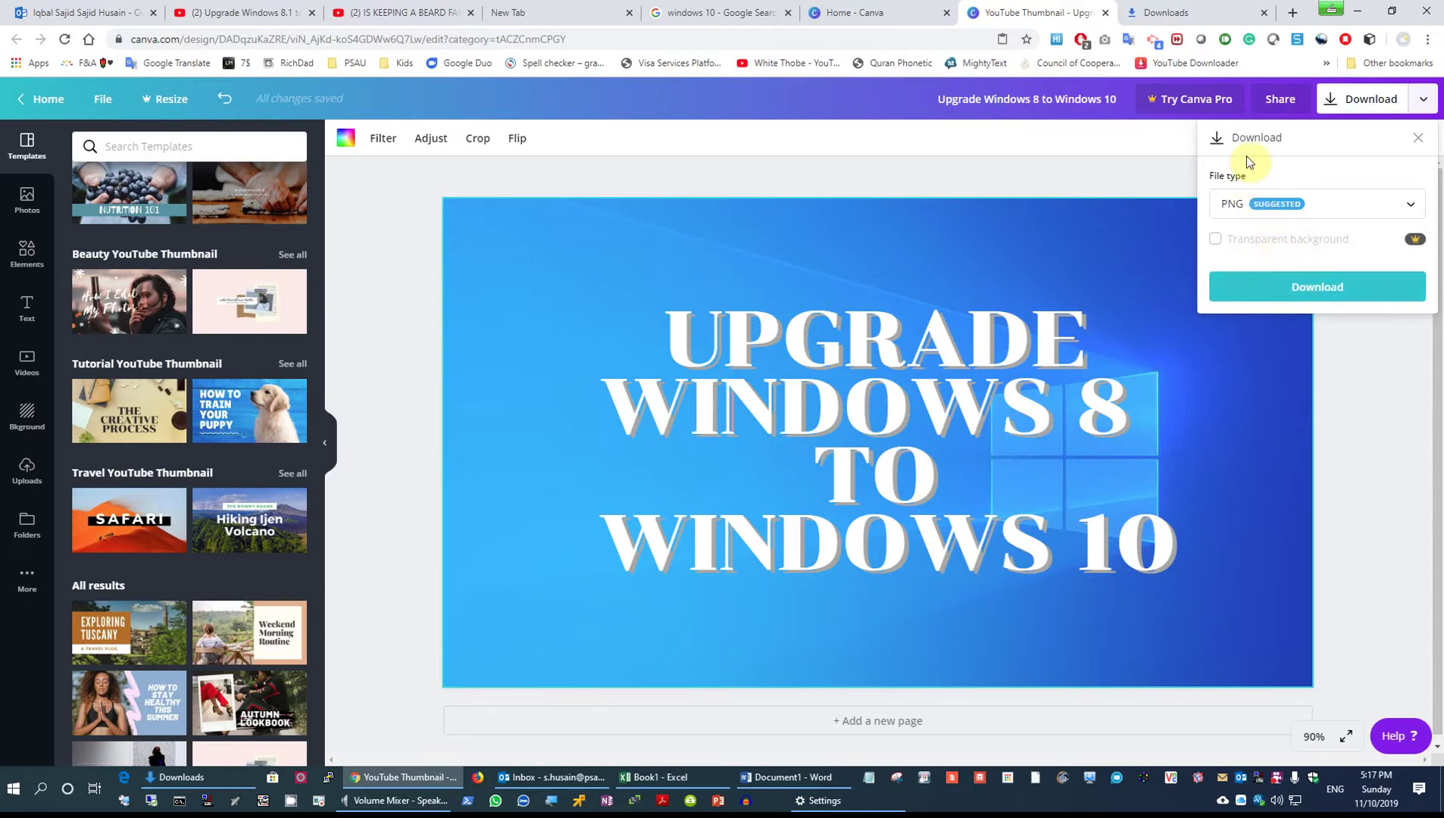
left_click(1303, 286)
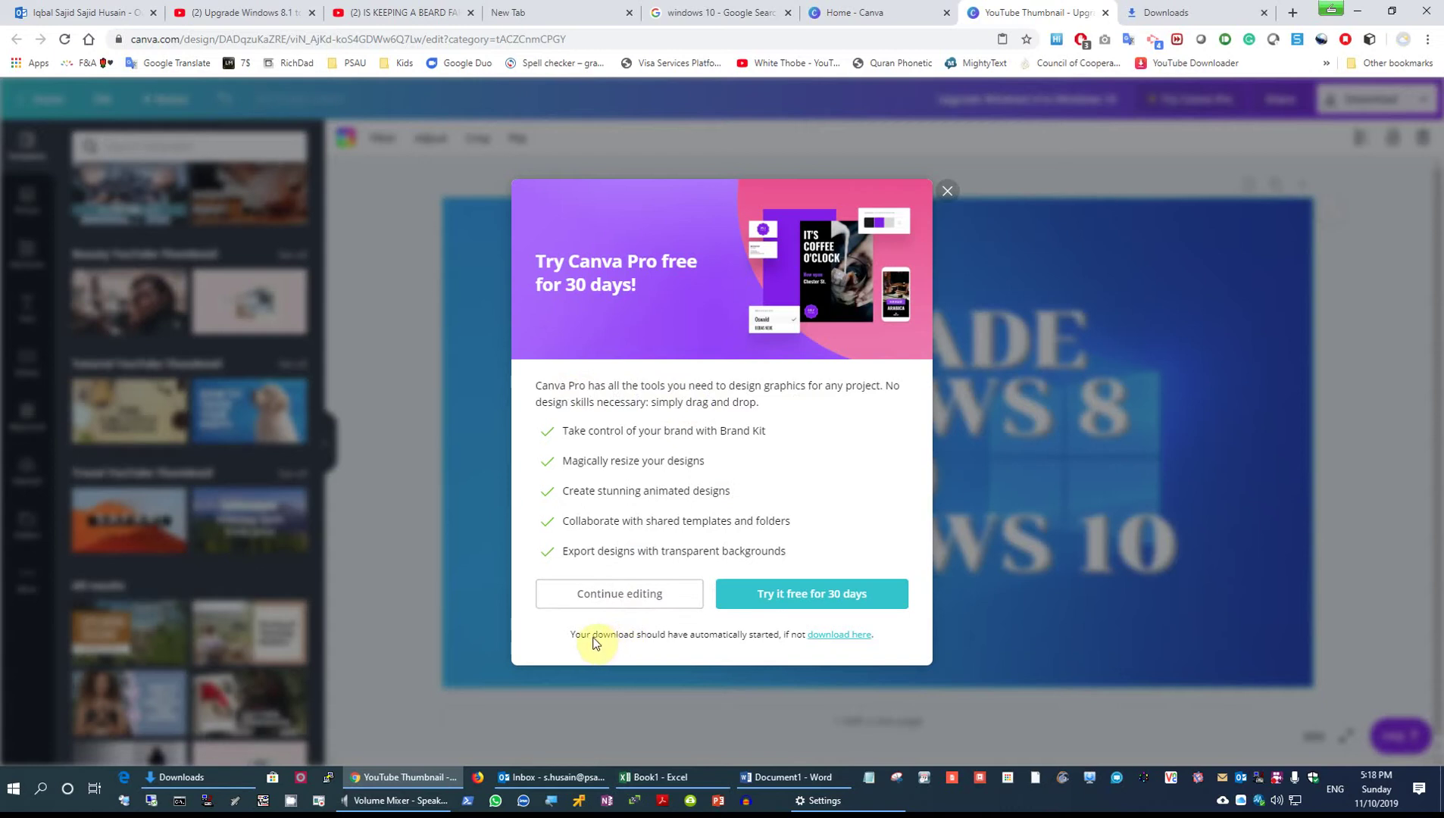
left_click(832, 637)
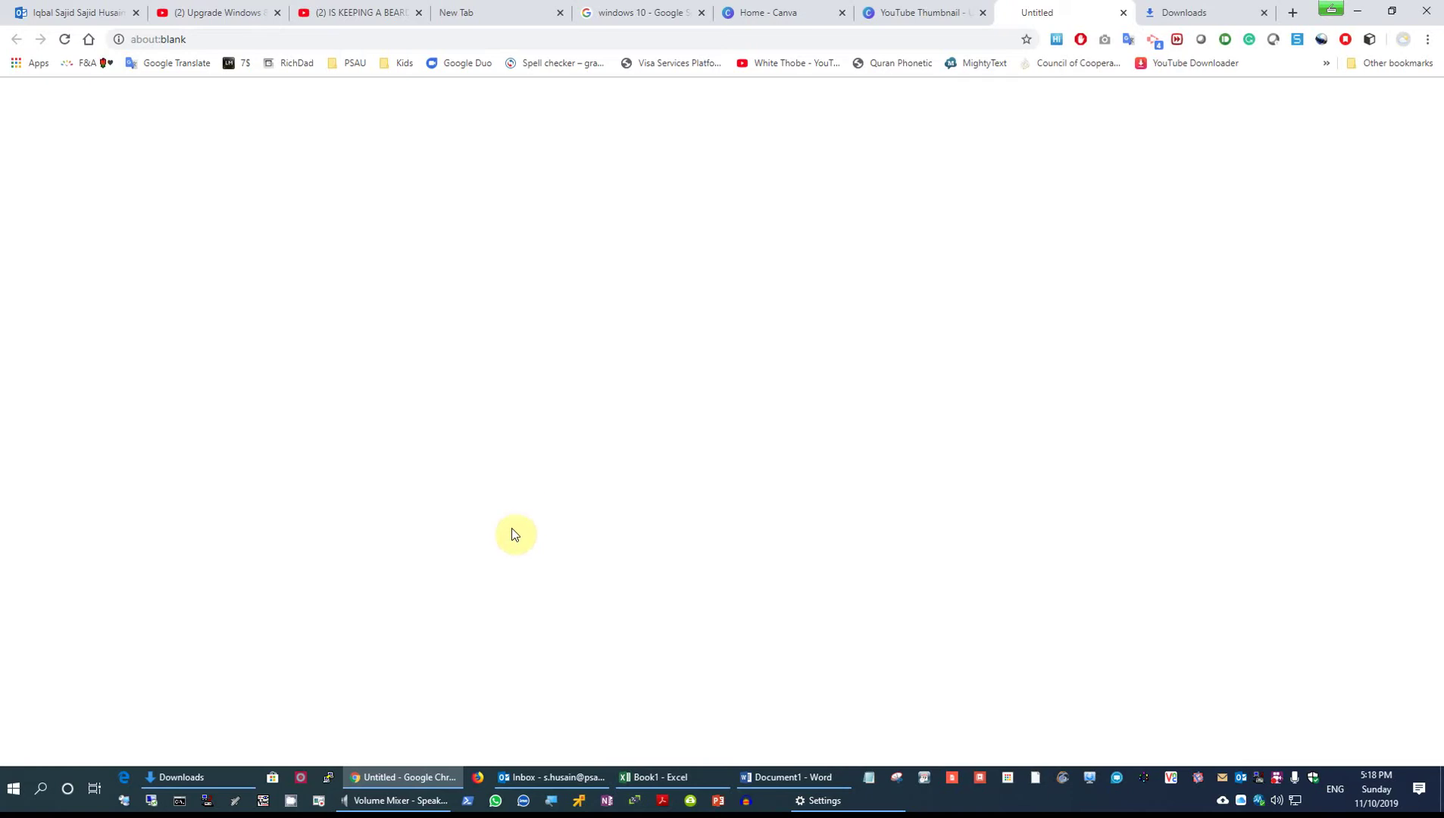
Step: Look for the exported thumbnail in File Explorer's Downloads folder and the user profile's Downloads folder on drive C:, and return to the browser
mouse_move(217, 776)
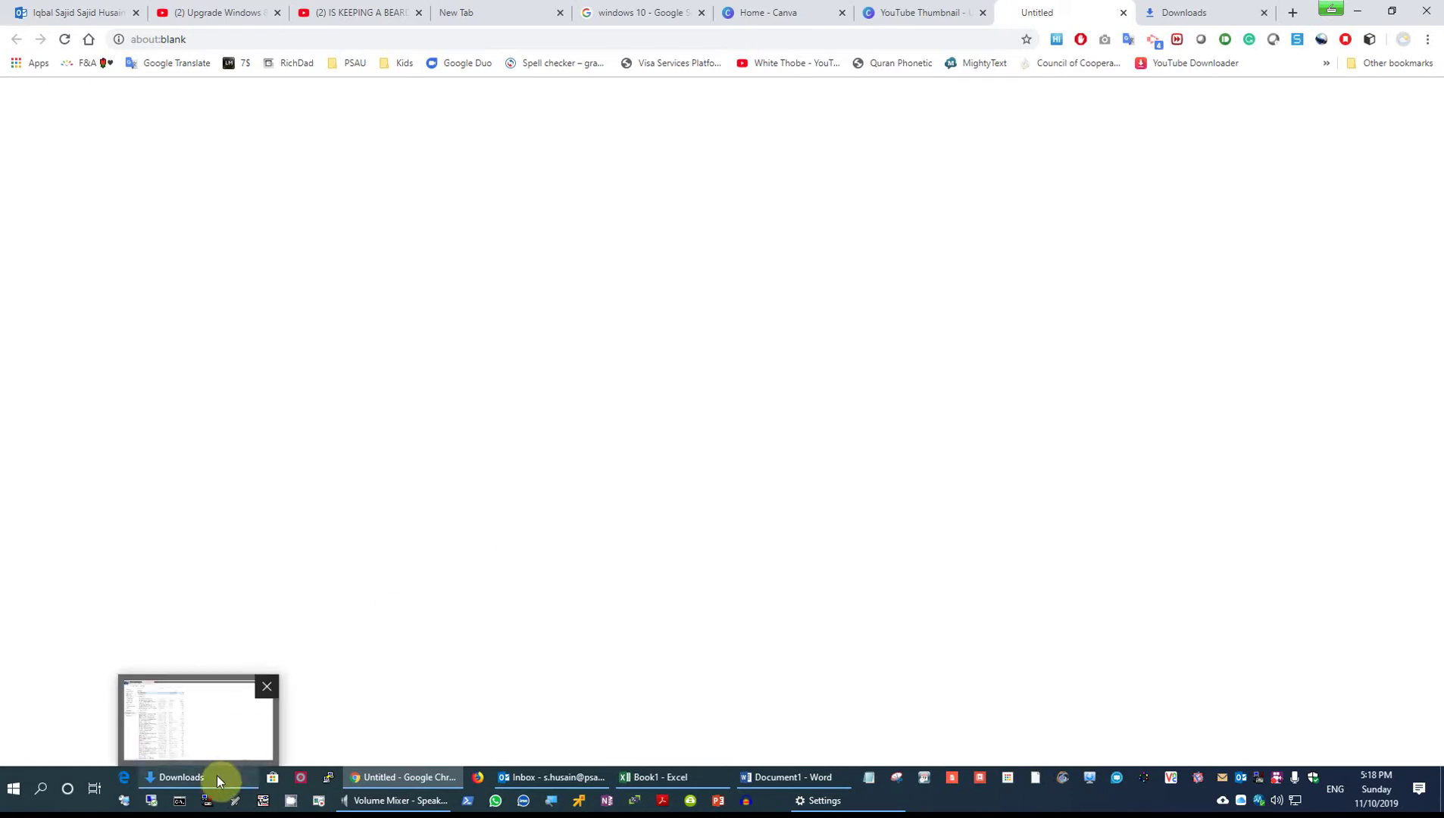
left_click(206, 726)
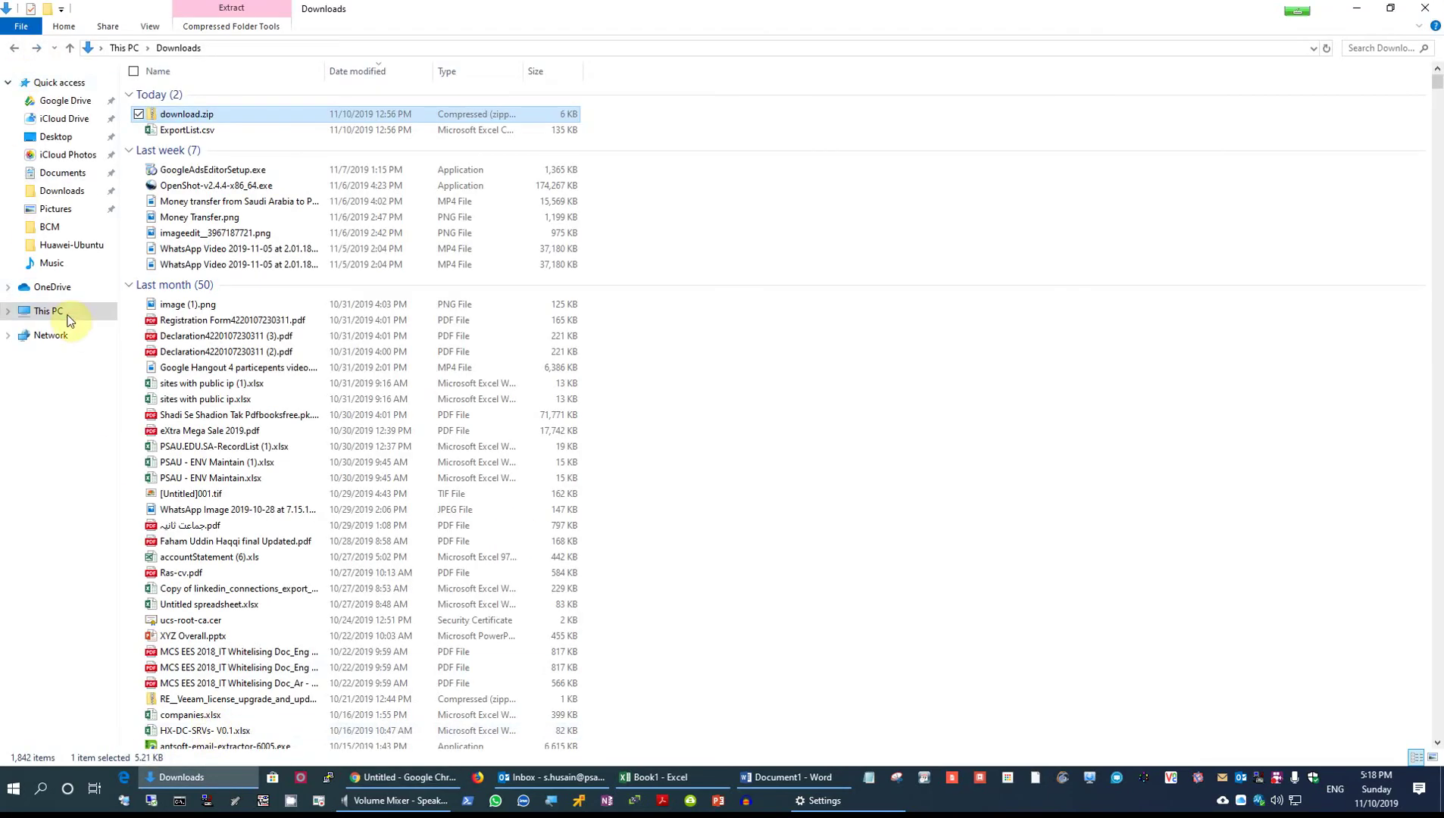
left_click(64, 194)
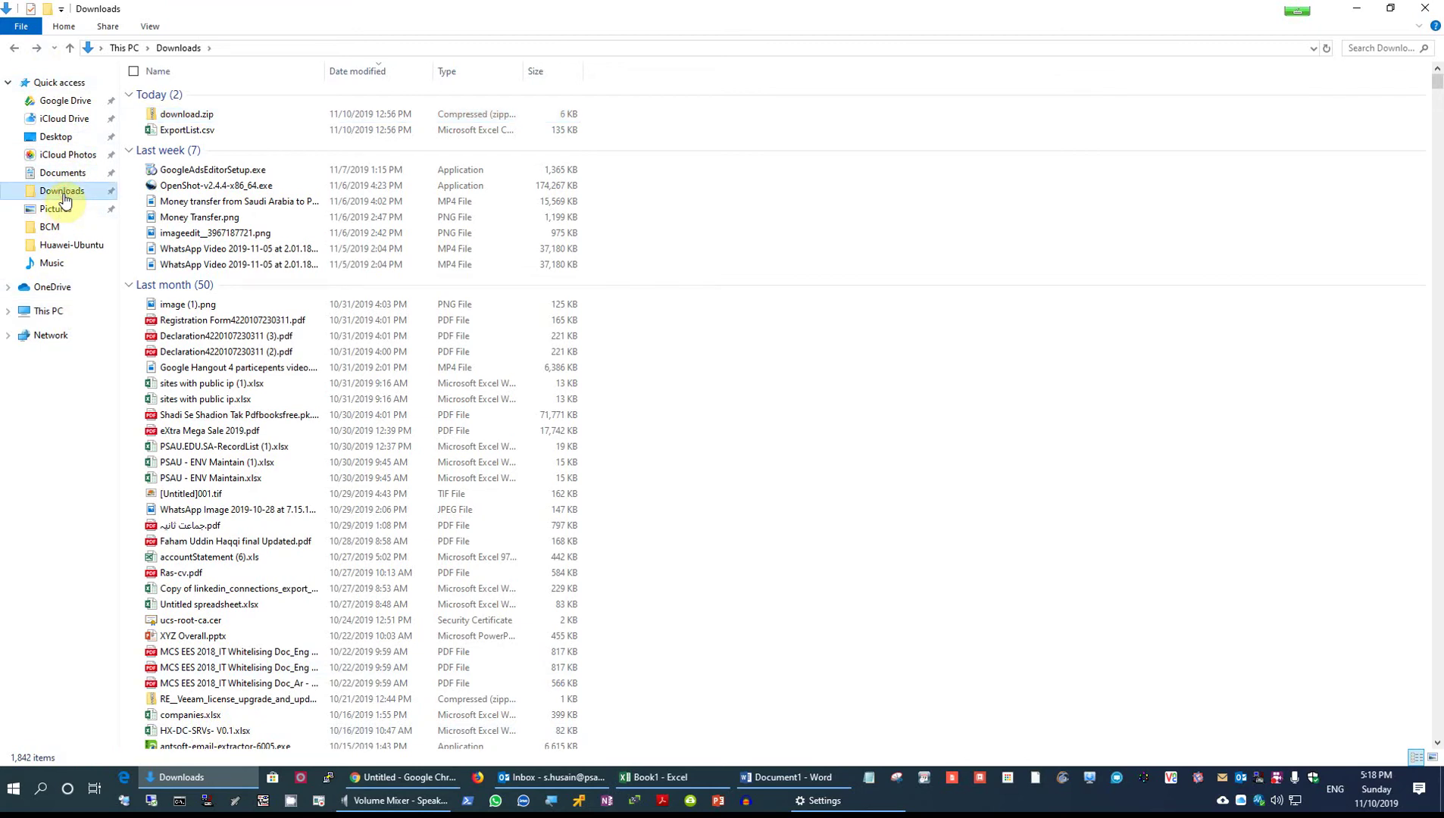
left_click(50, 317)
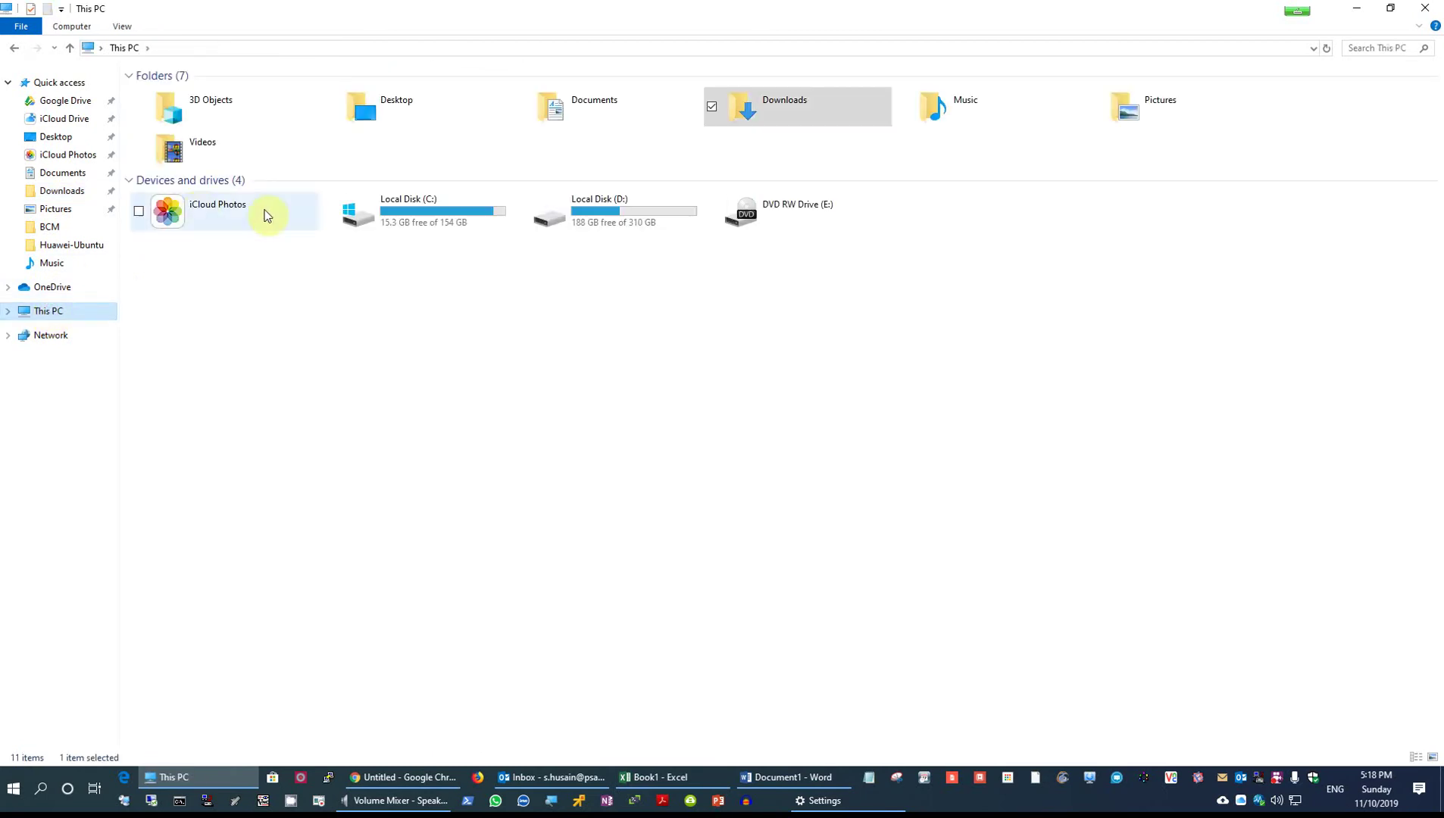
left_click(416, 221)
double_click(415, 222)
left_click(202, 270)
double_click(202, 271)
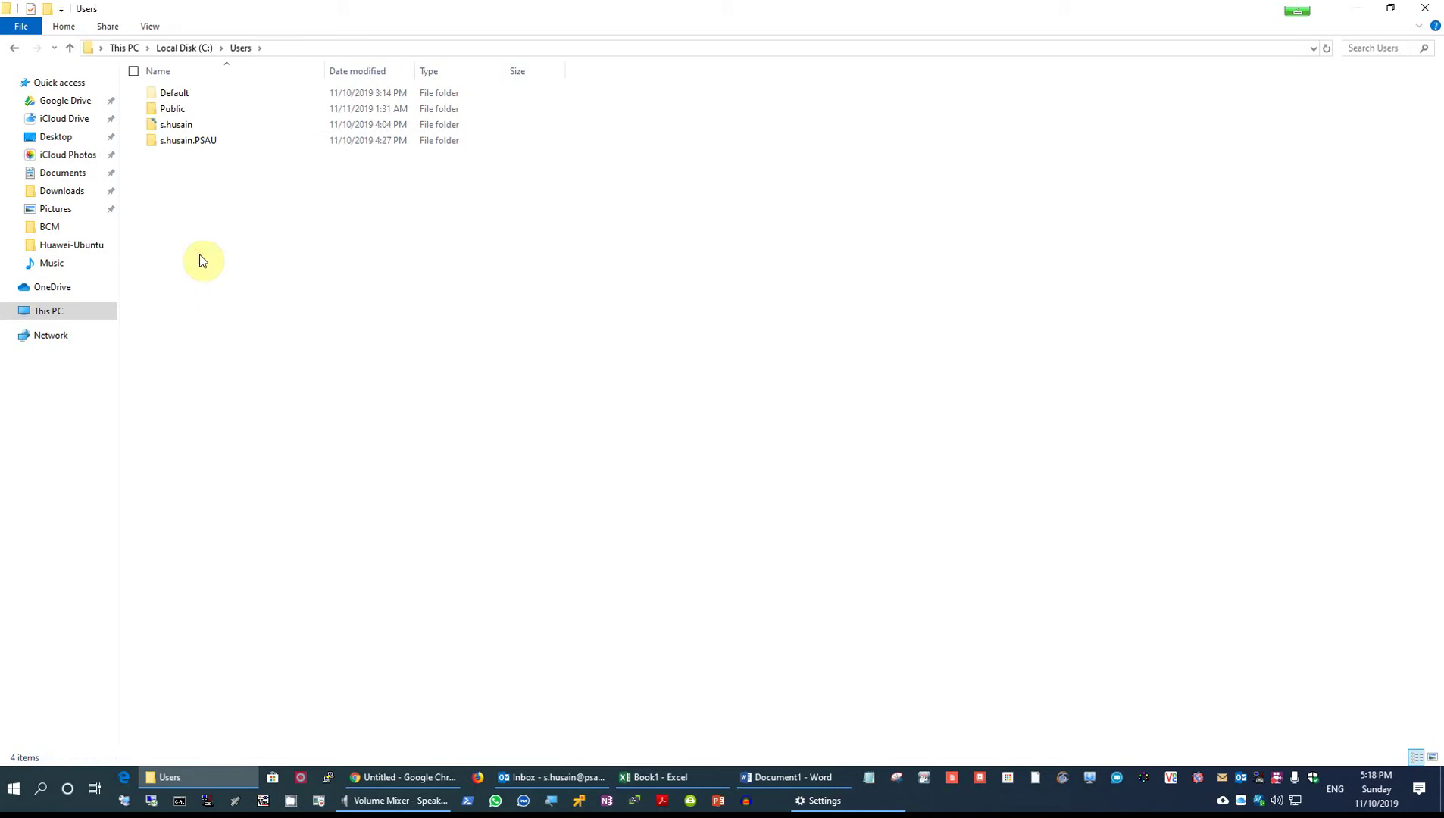
double_click(192, 144)
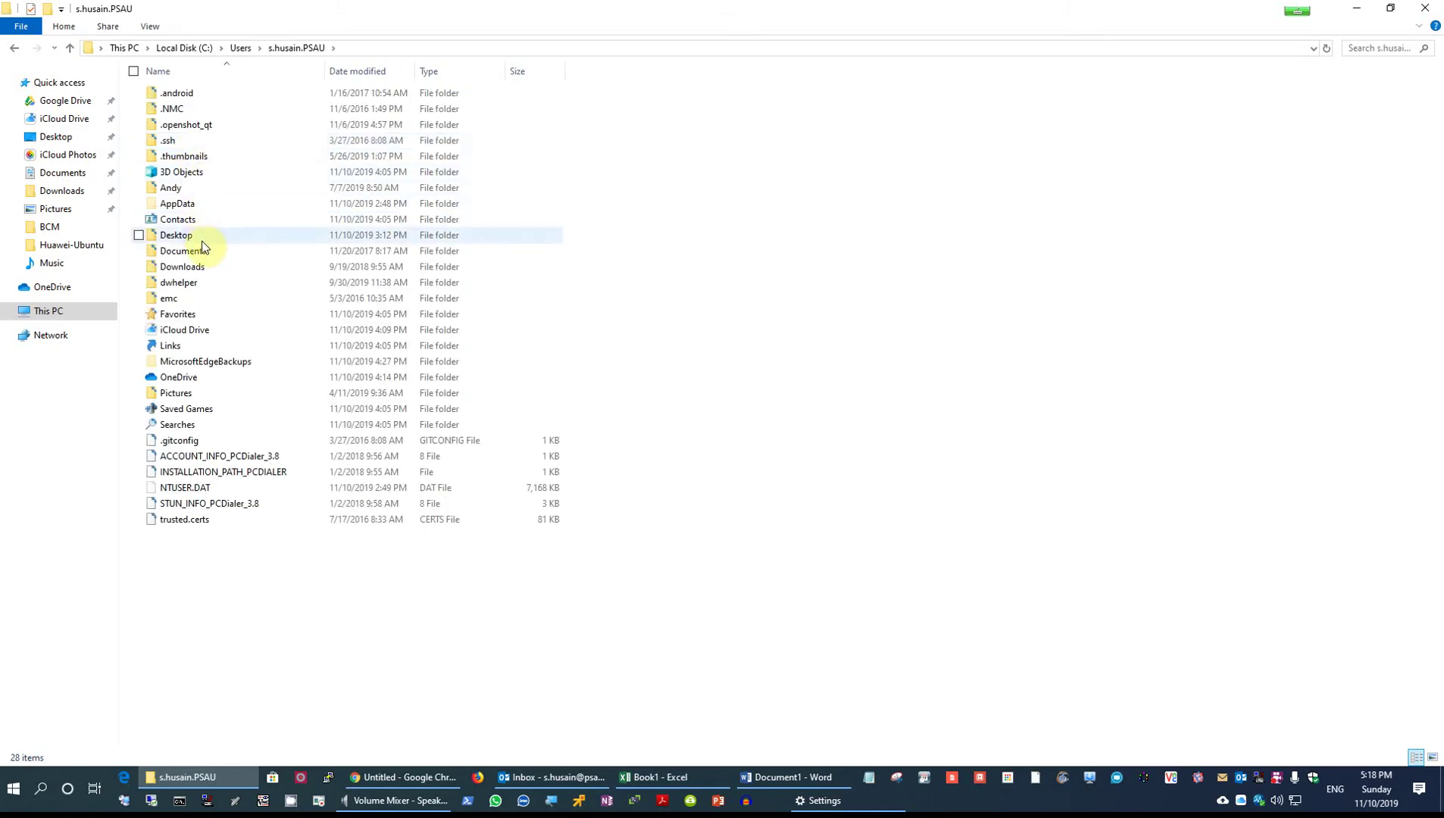
double_click(201, 265)
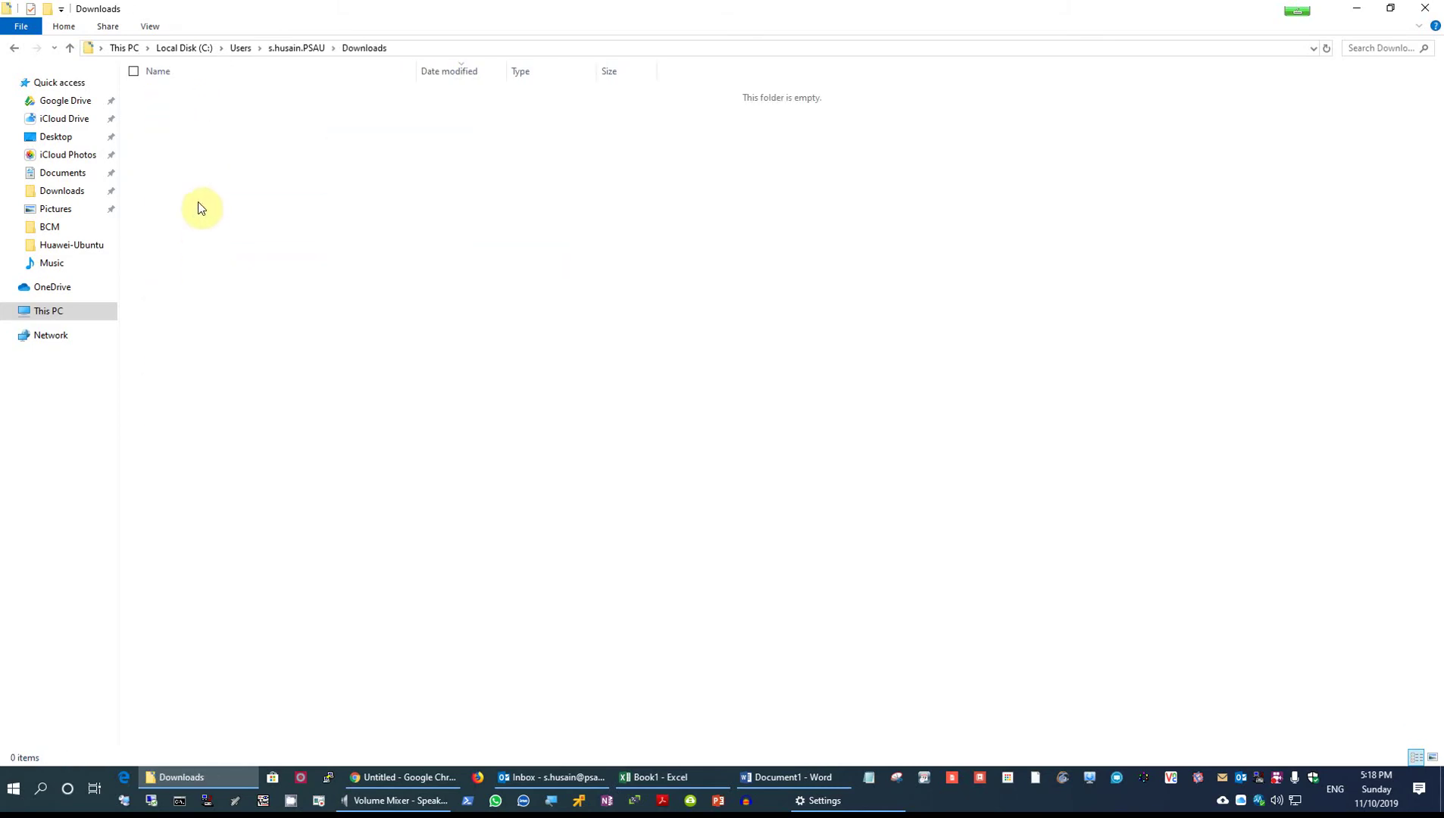
left_click(58, 313)
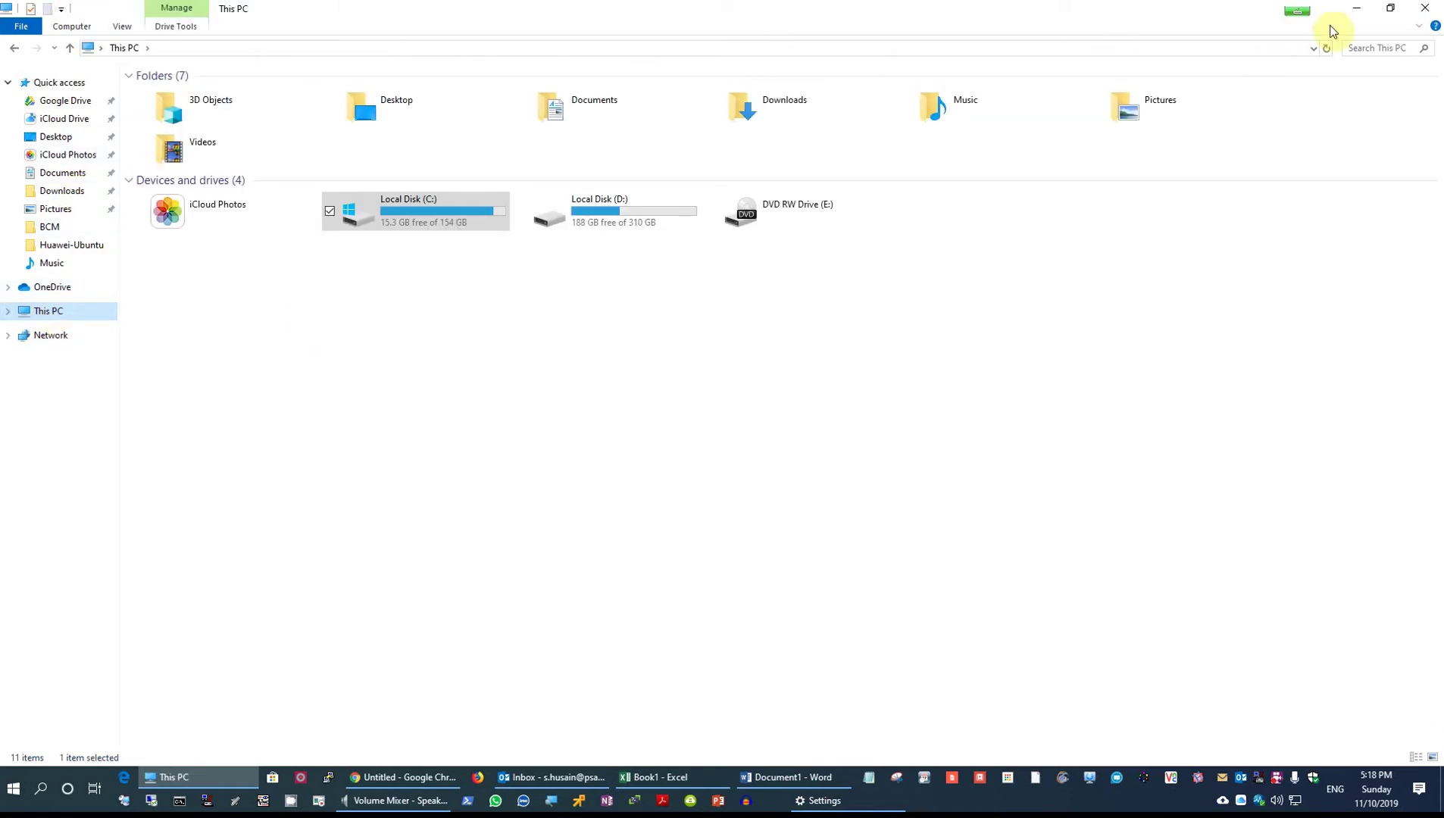
left_click(1362, 14)
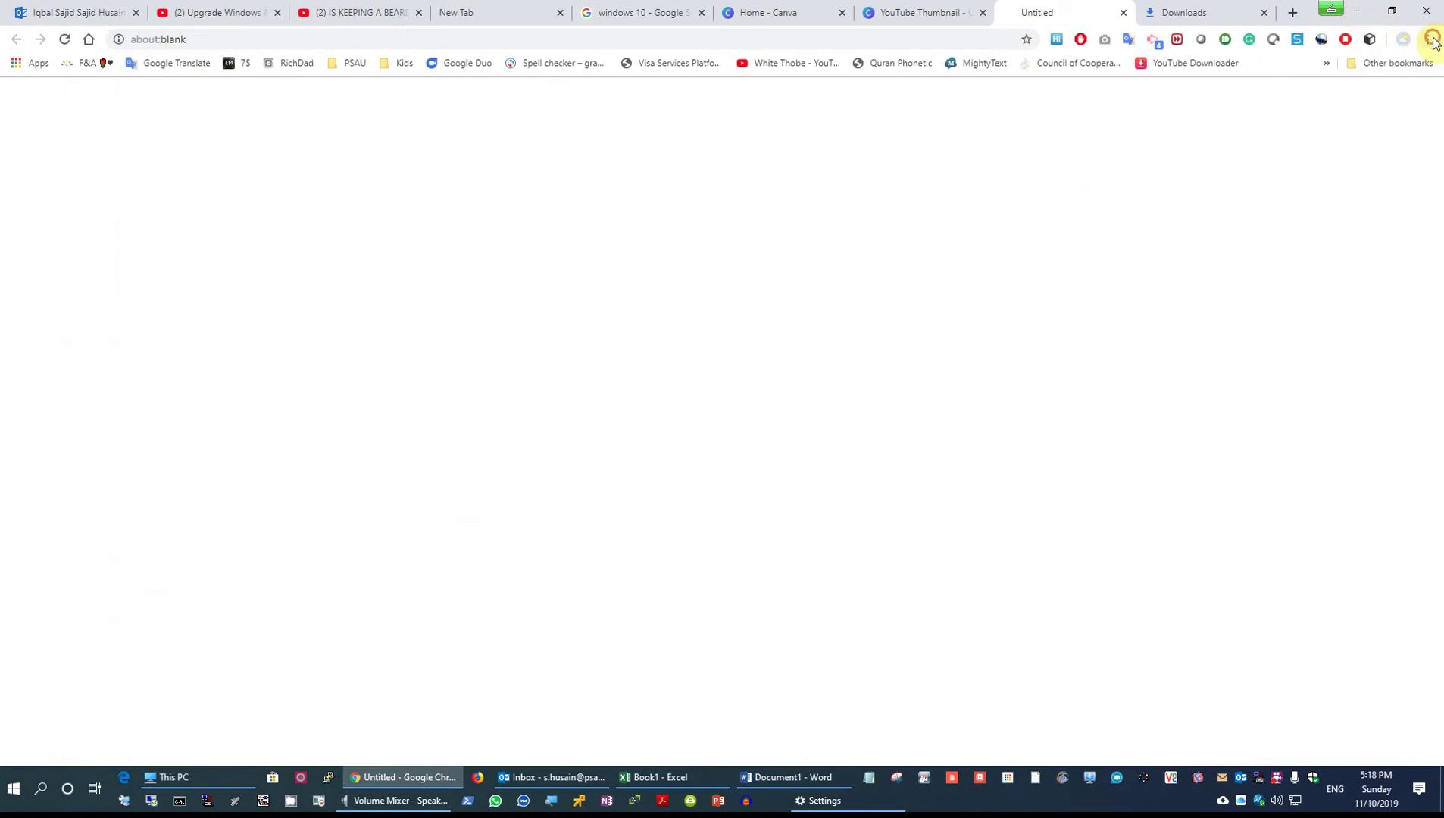
left_click(1429, 39)
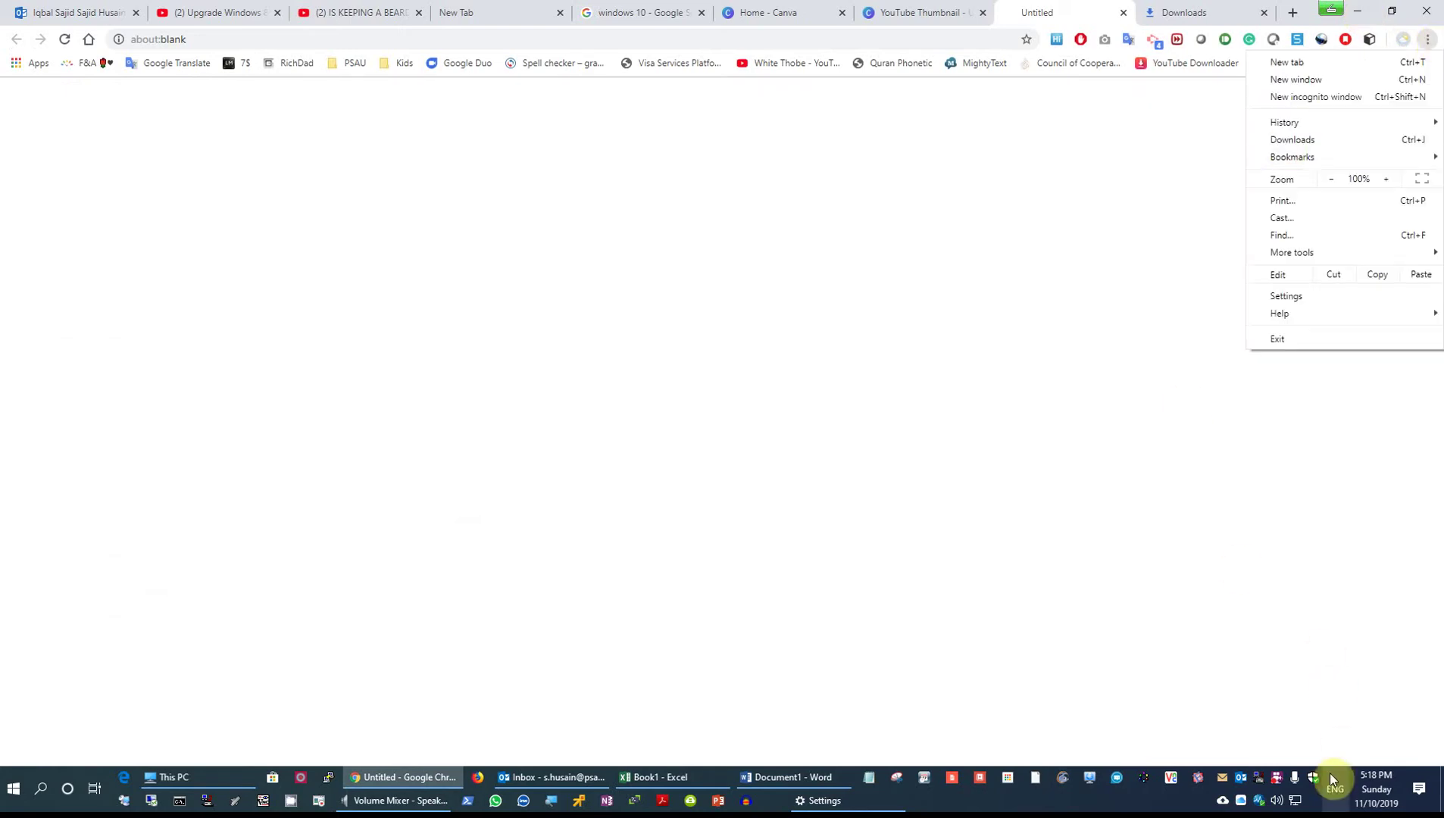
right_click(1280, 780)
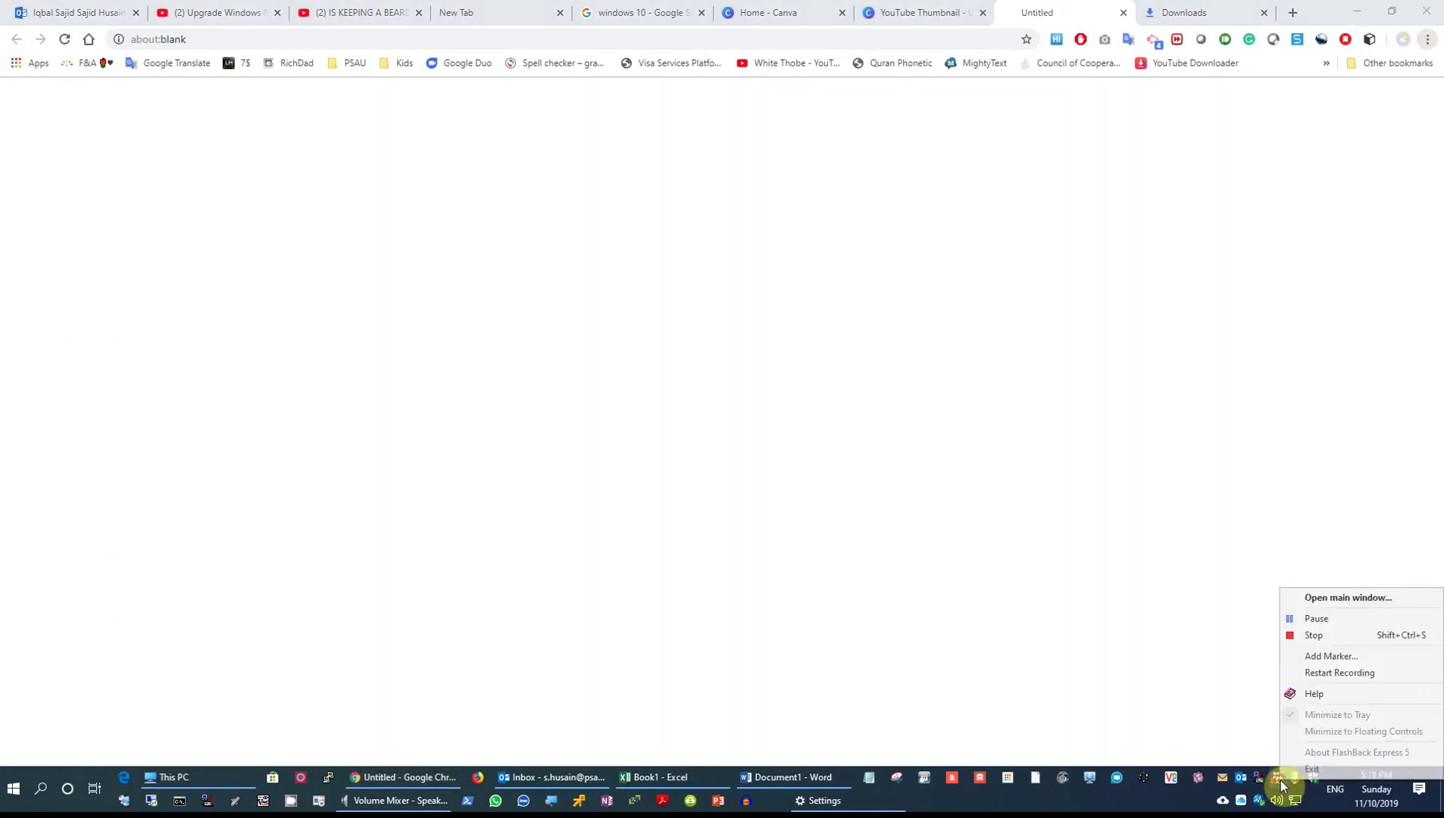
left_click(1313, 619)
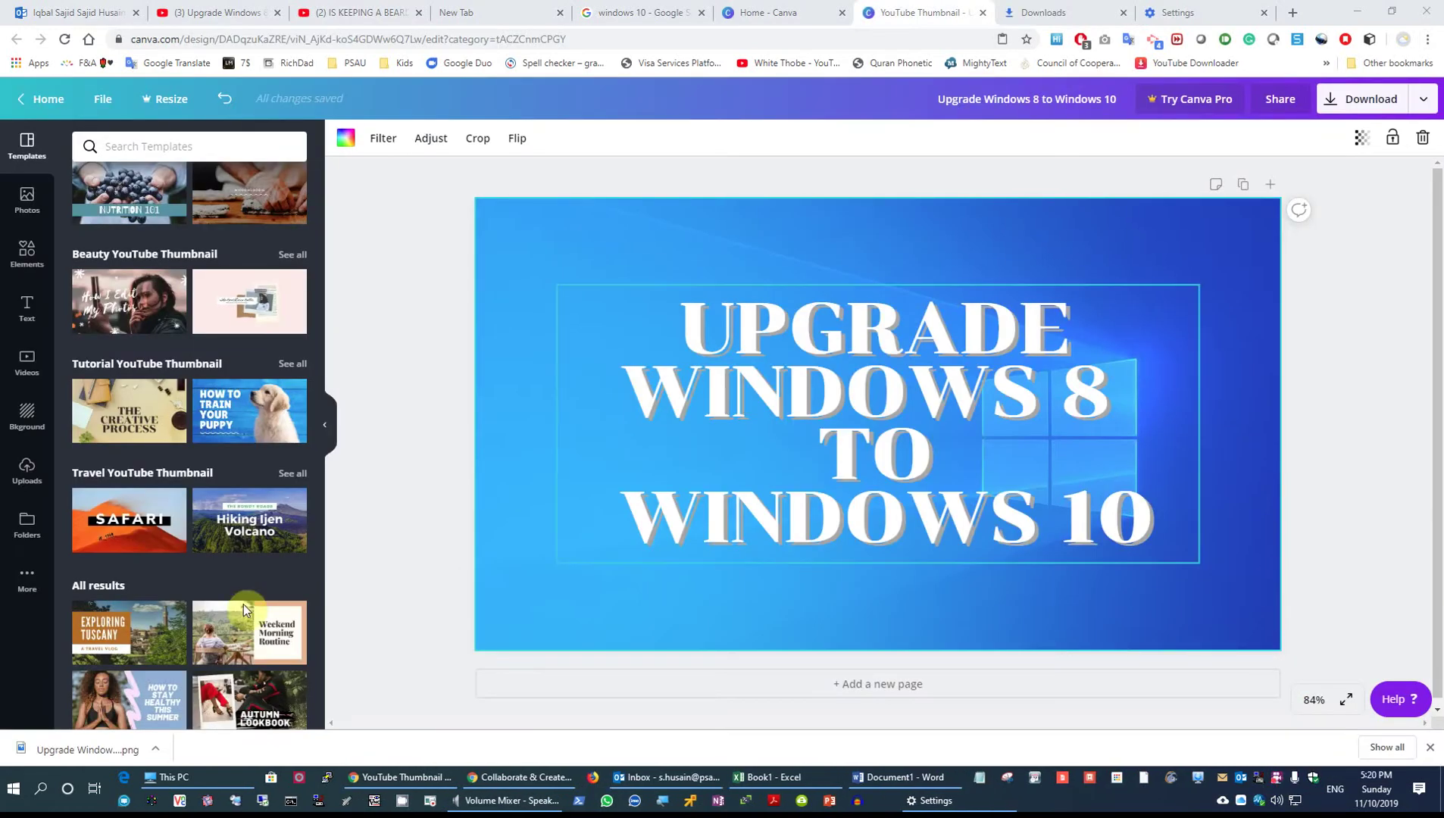
Step: Show the downloaded Upgrade Windows 8 to Windows 10.png in its Pictures folder and sort the files by date modified, newest first
left_click(156, 750)
left_click(200, 695)
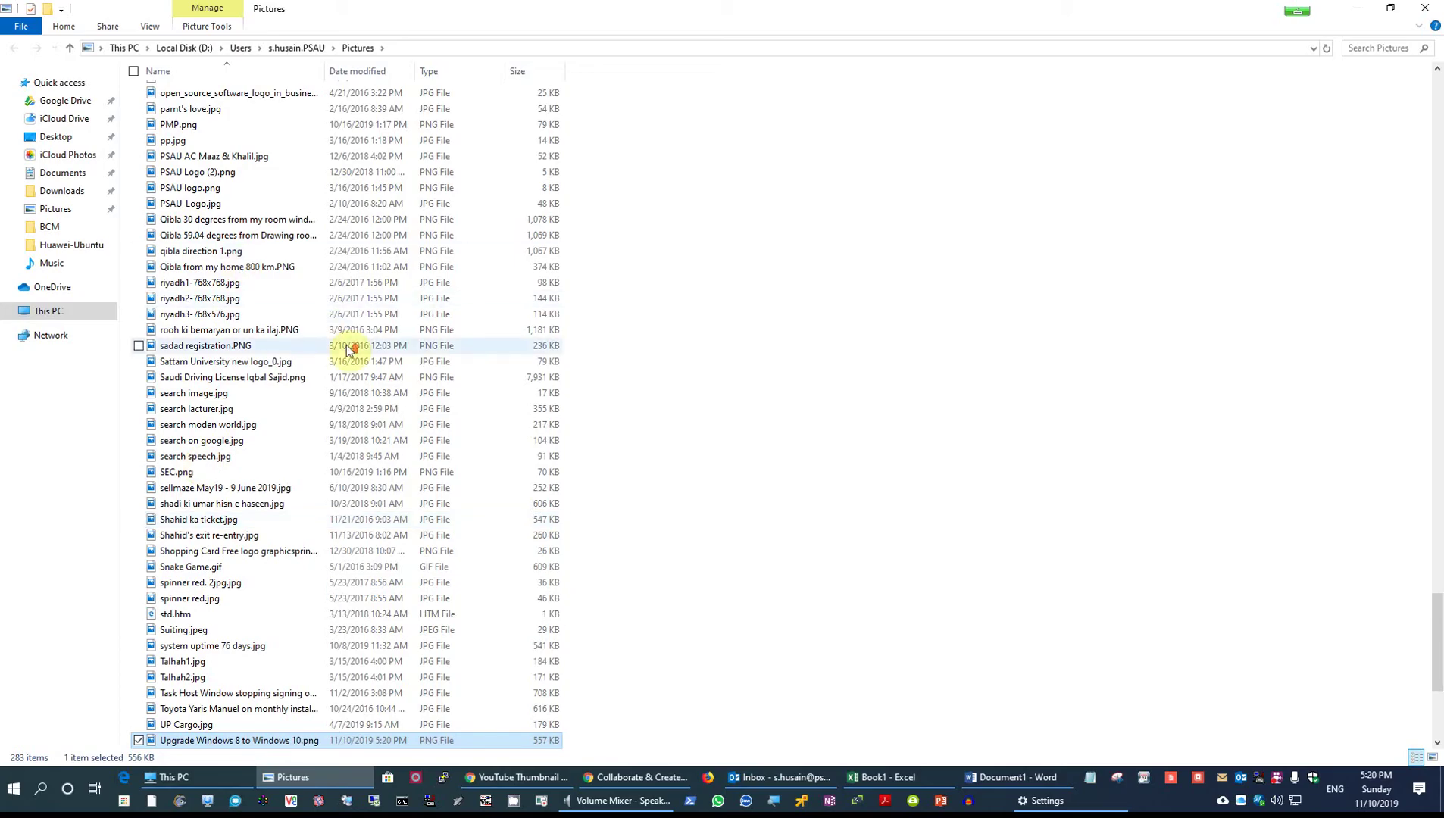
scroll(348, 349, "up", 9)
scroll(348, 349, "up", 20)
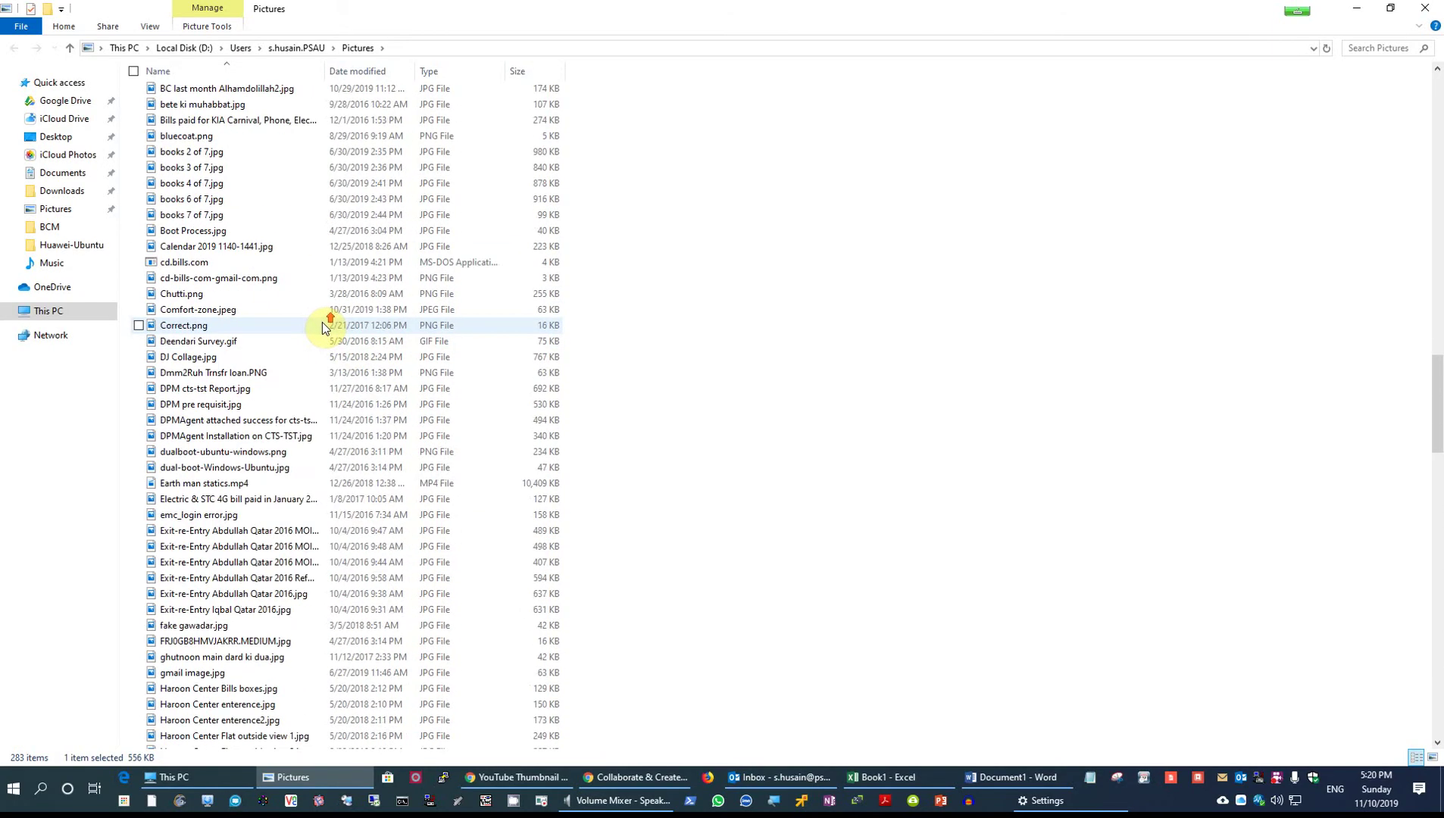
scroll(322, 327, "up", 20)
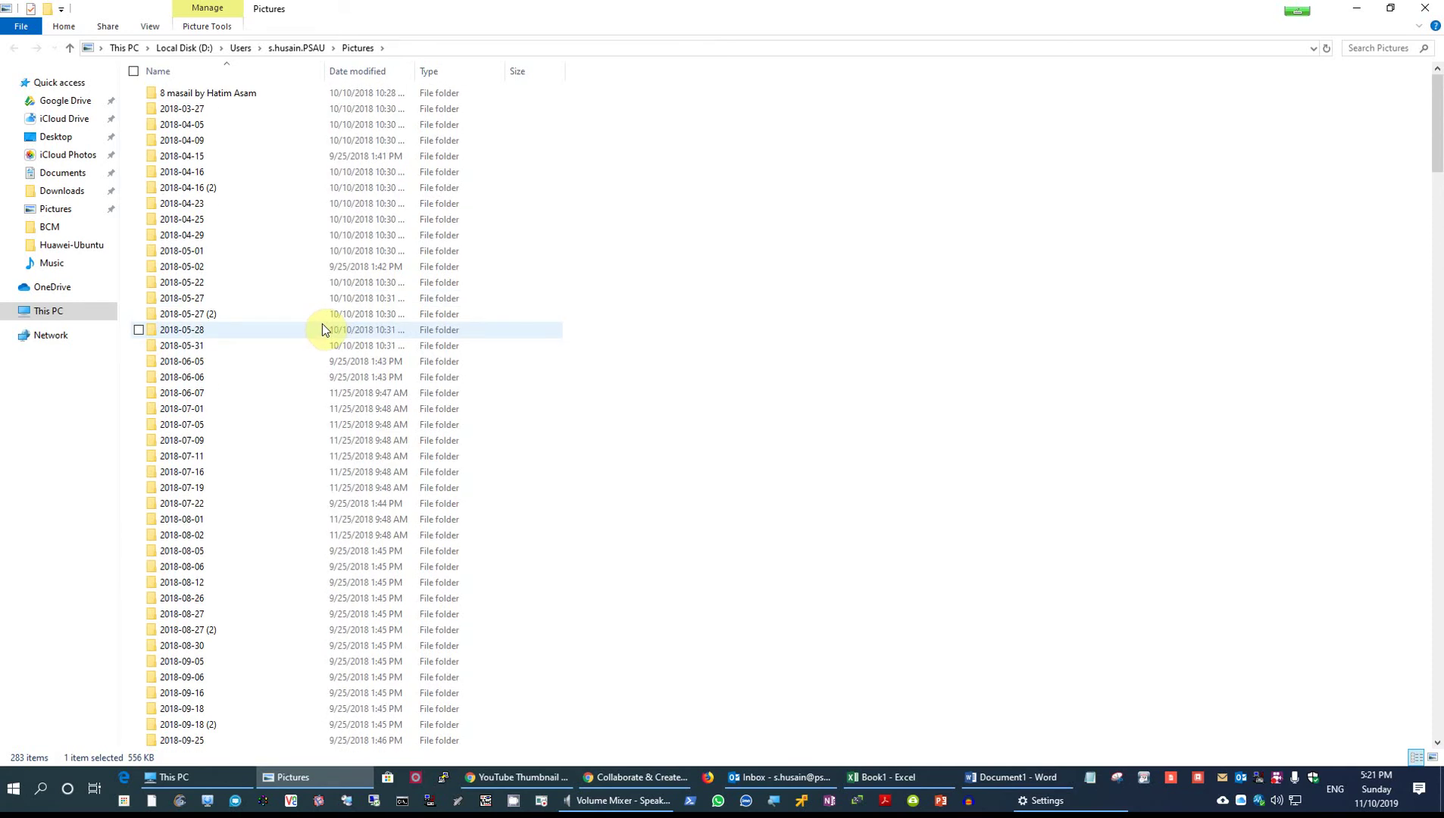
left_click(381, 74)
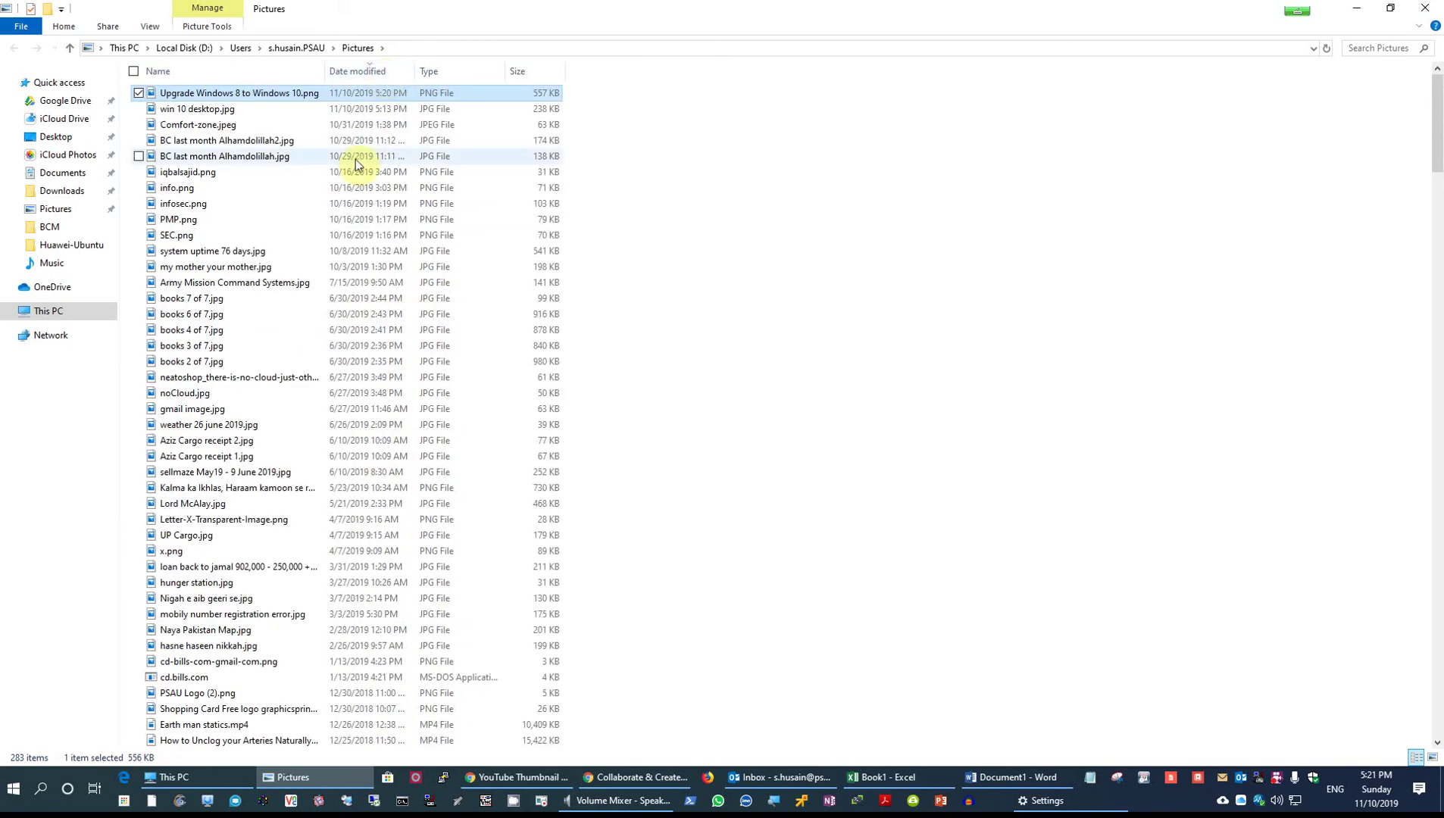
Step: View the downloaded Upgrade Windows 8 to Windows 10.png in Photos and close the viewer
double_click(252, 100)
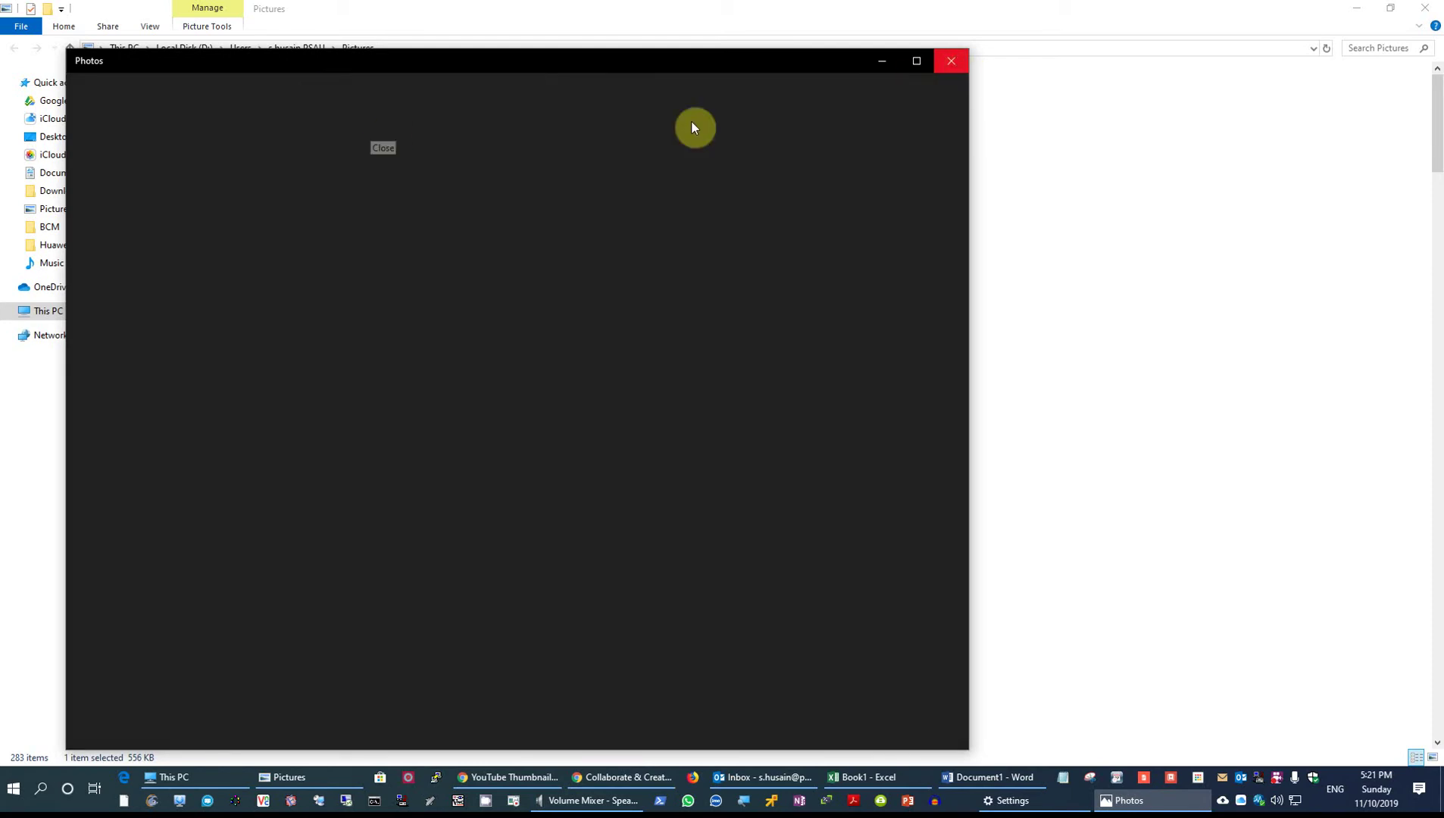
left_click(959, 67)
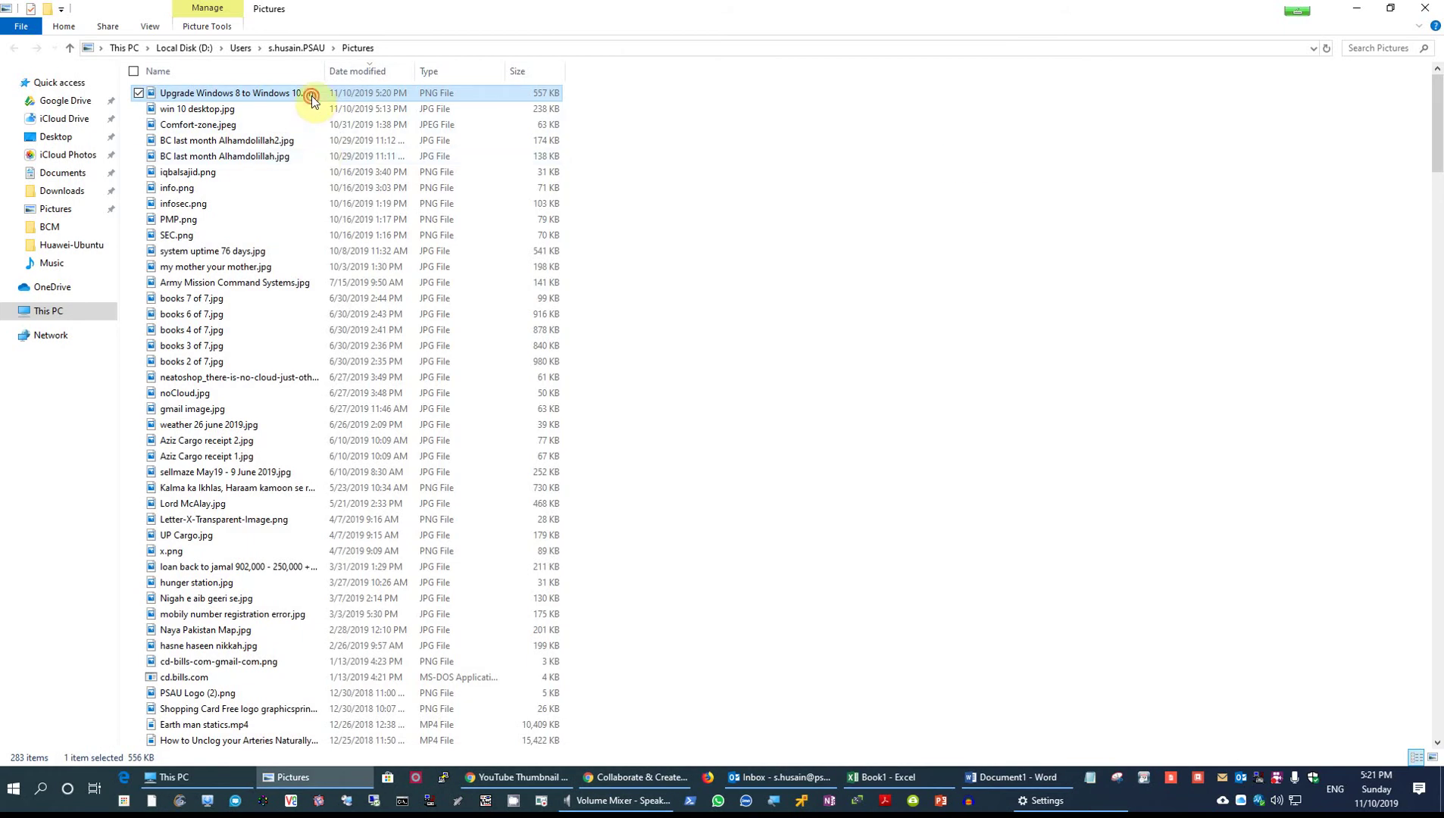
double_click(311, 96)
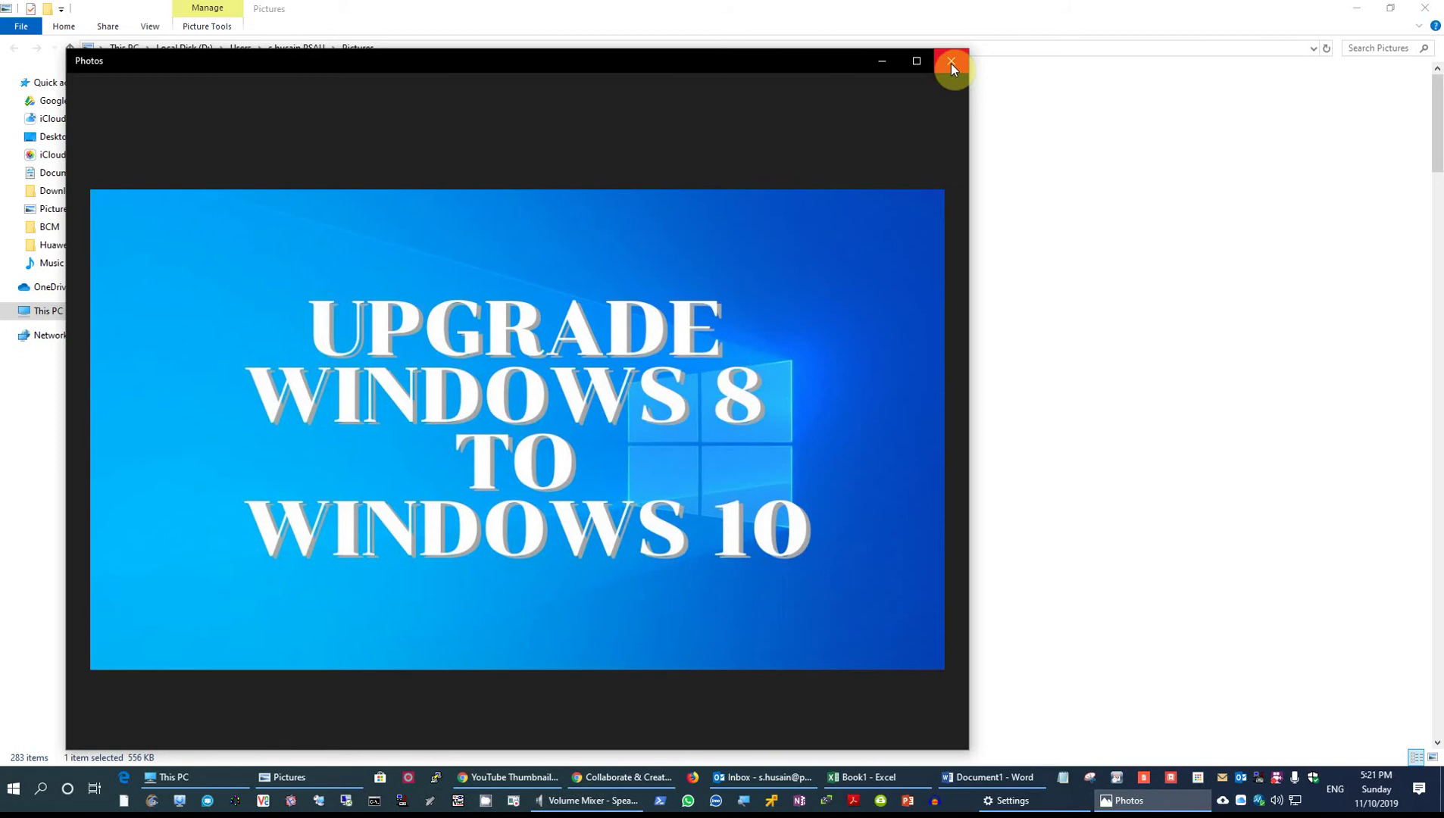
left_click(950, 63)
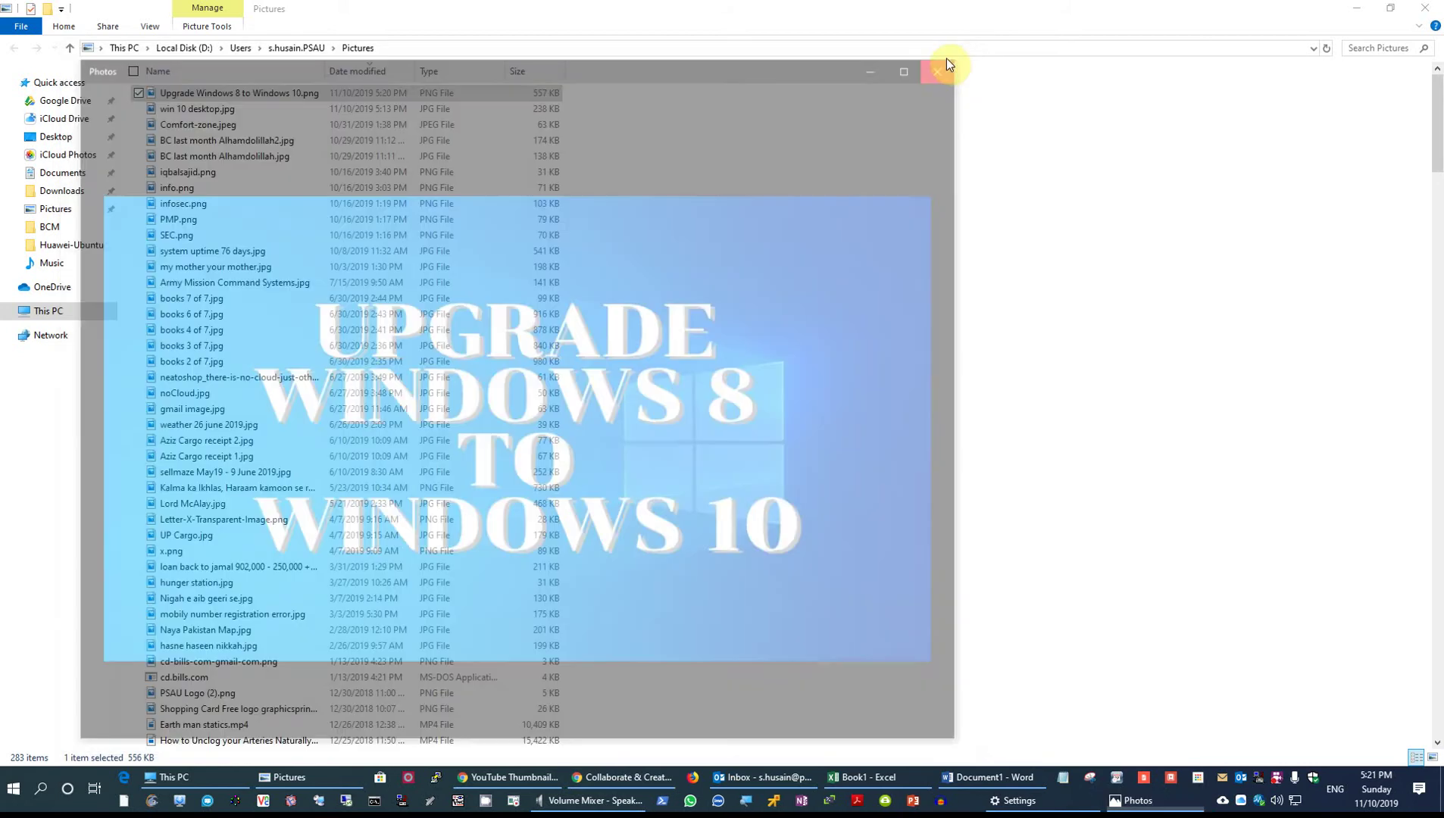
Step: Return to the browser, open YouTube Studio (beta) from the account on the uploaded video's page, and show the channel's videos
left_click(526, 777)
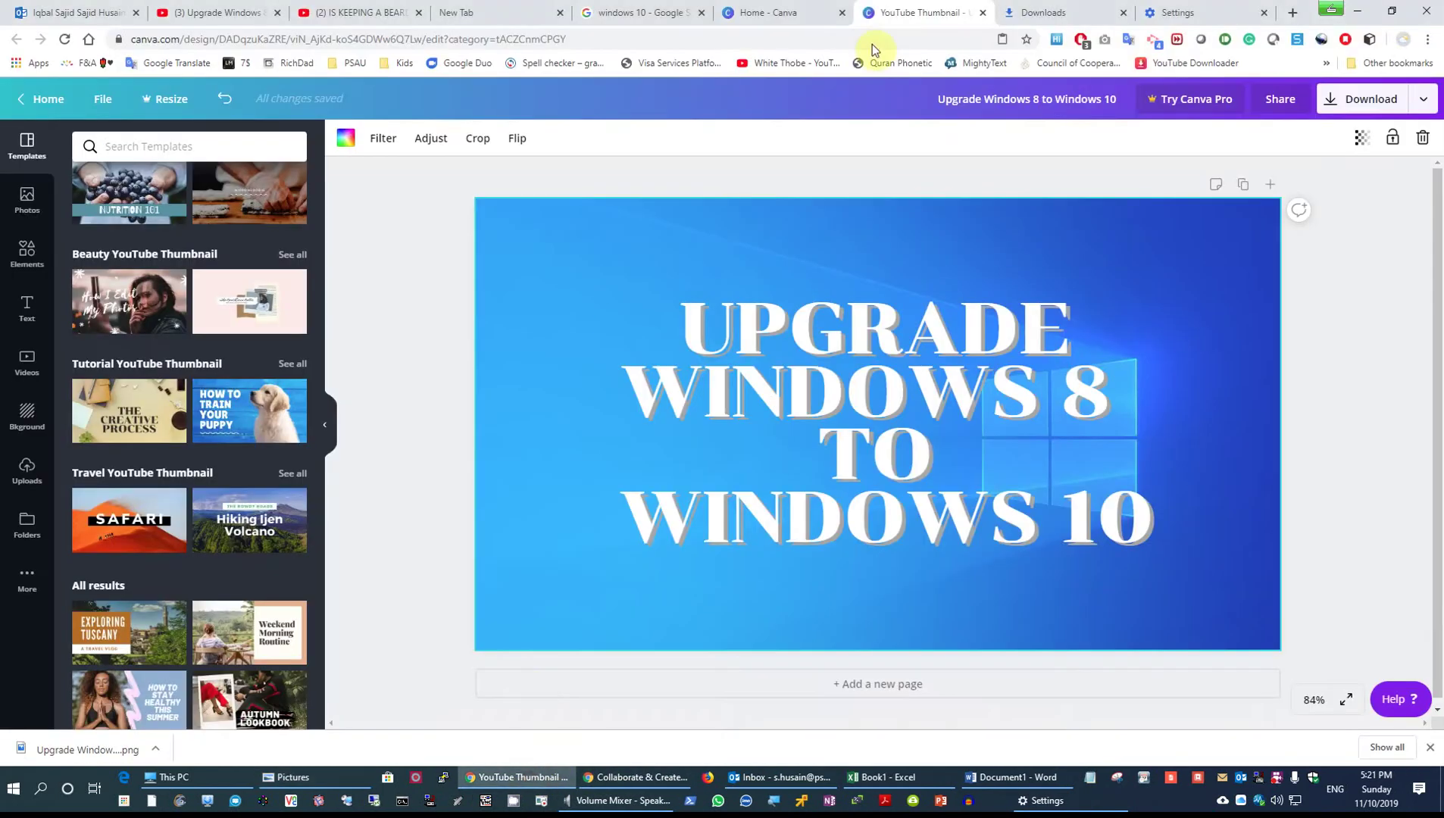
left_click(373, 13)
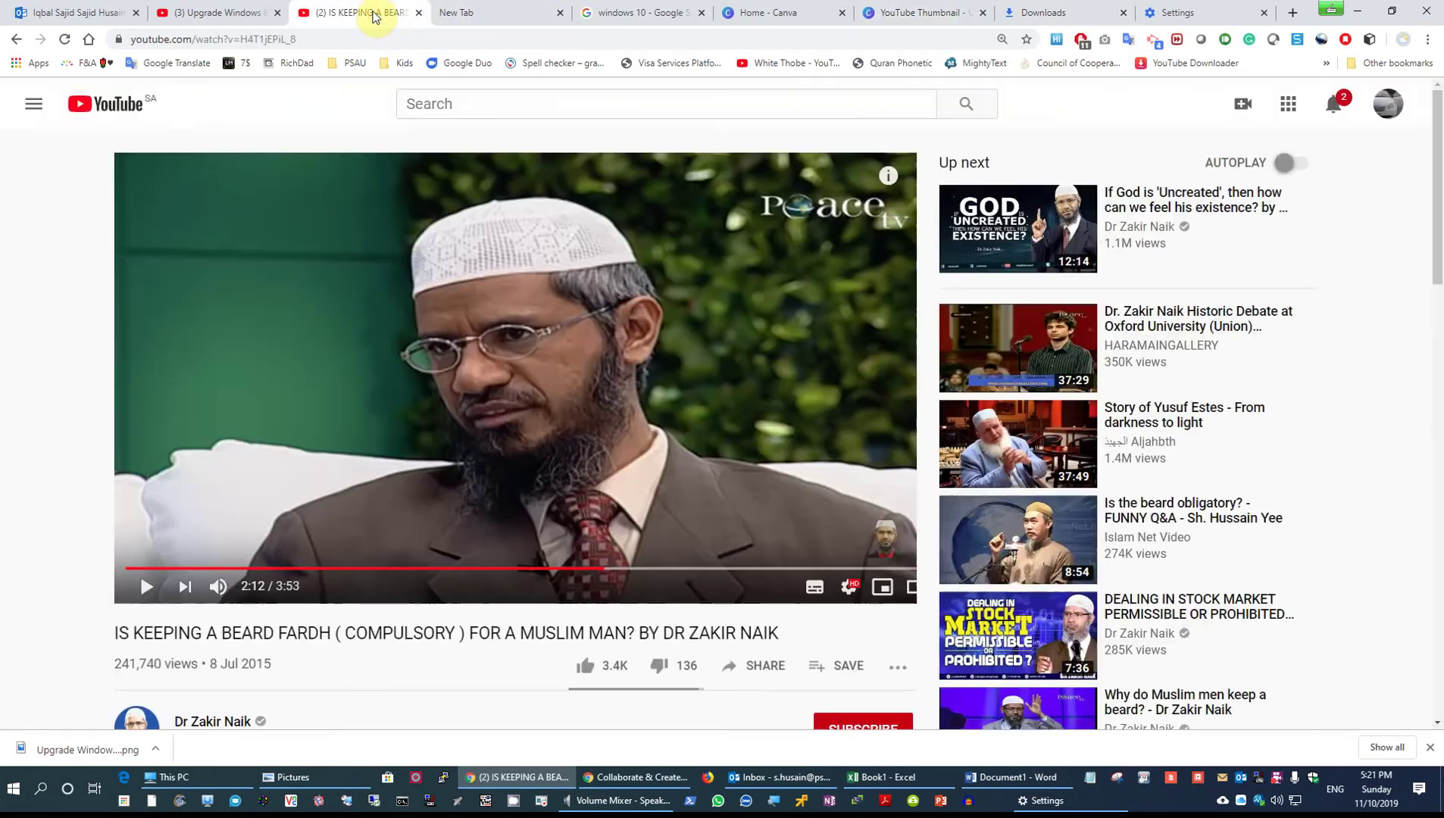
left_click(187, 14)
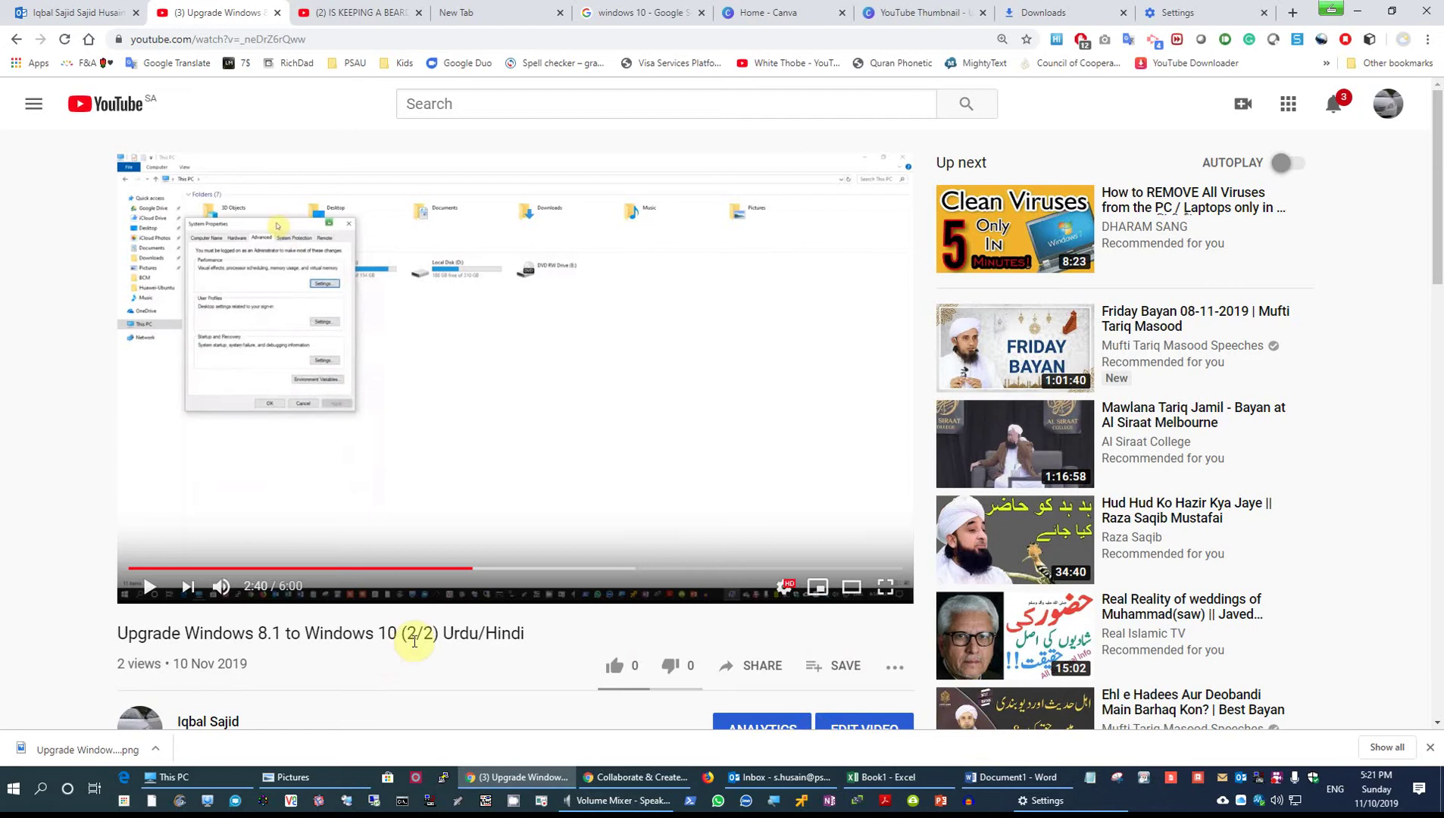
left_click(1383, 110)
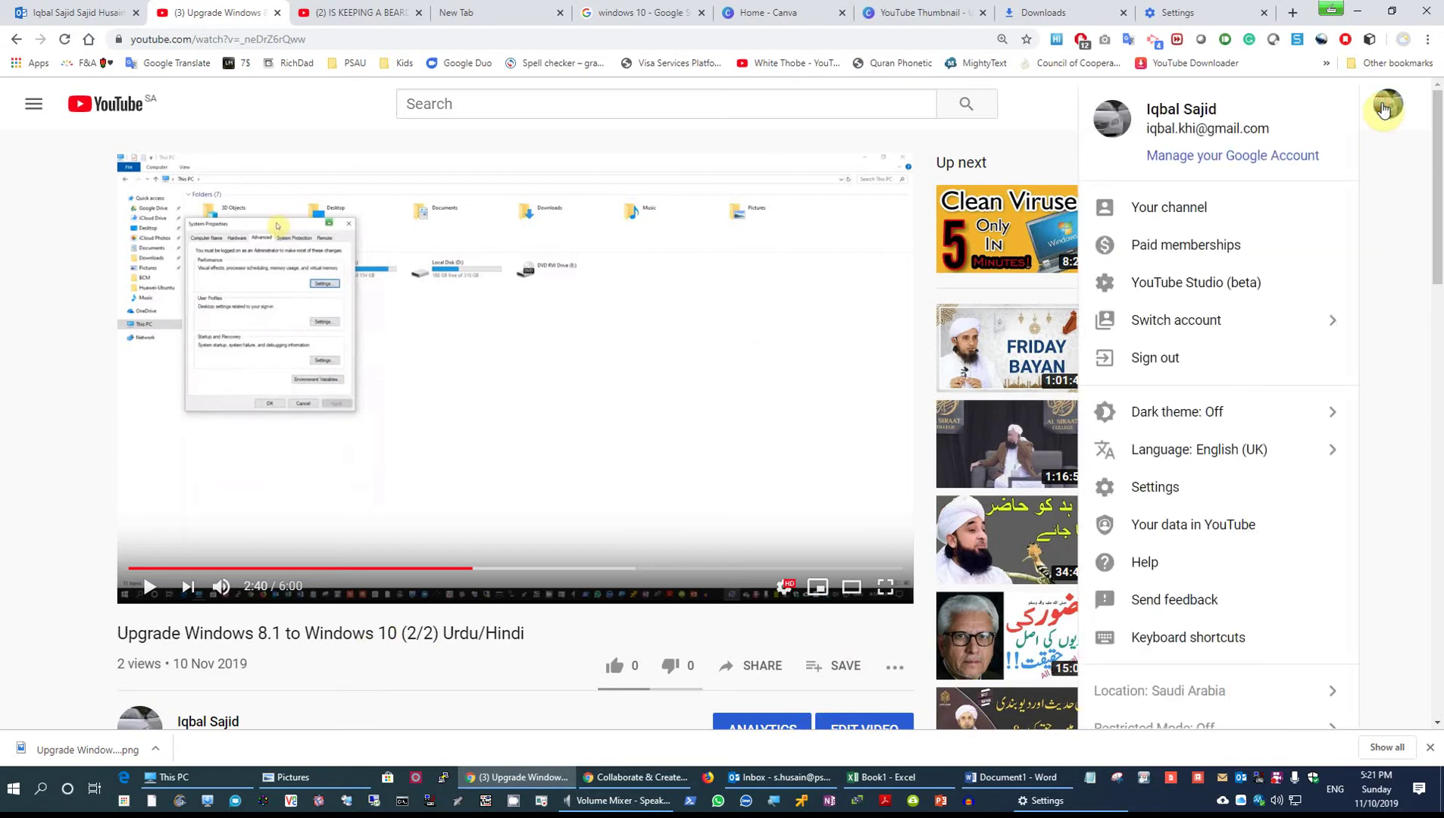
left_click(1216, 284)
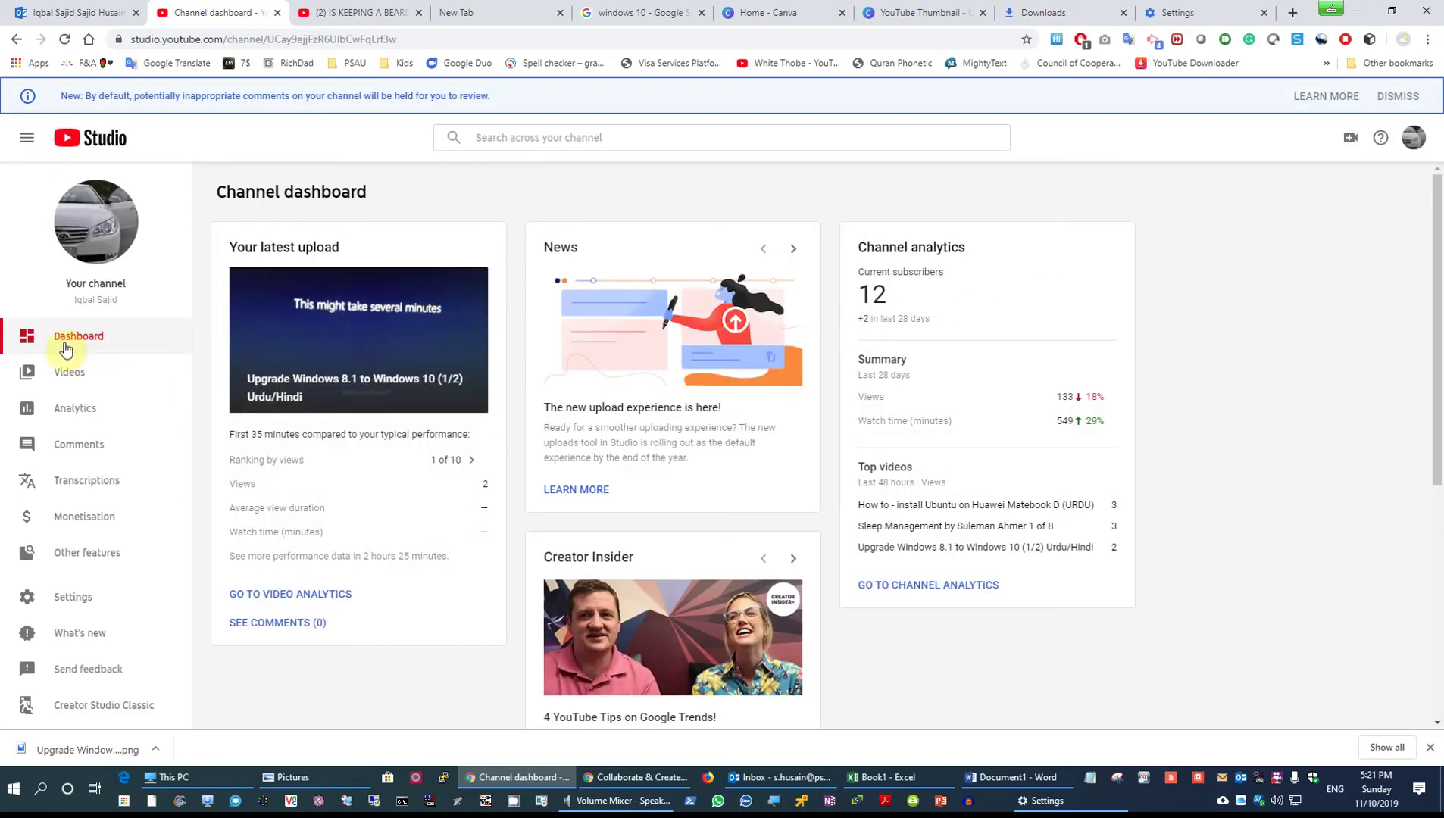
left_click(66, 374)
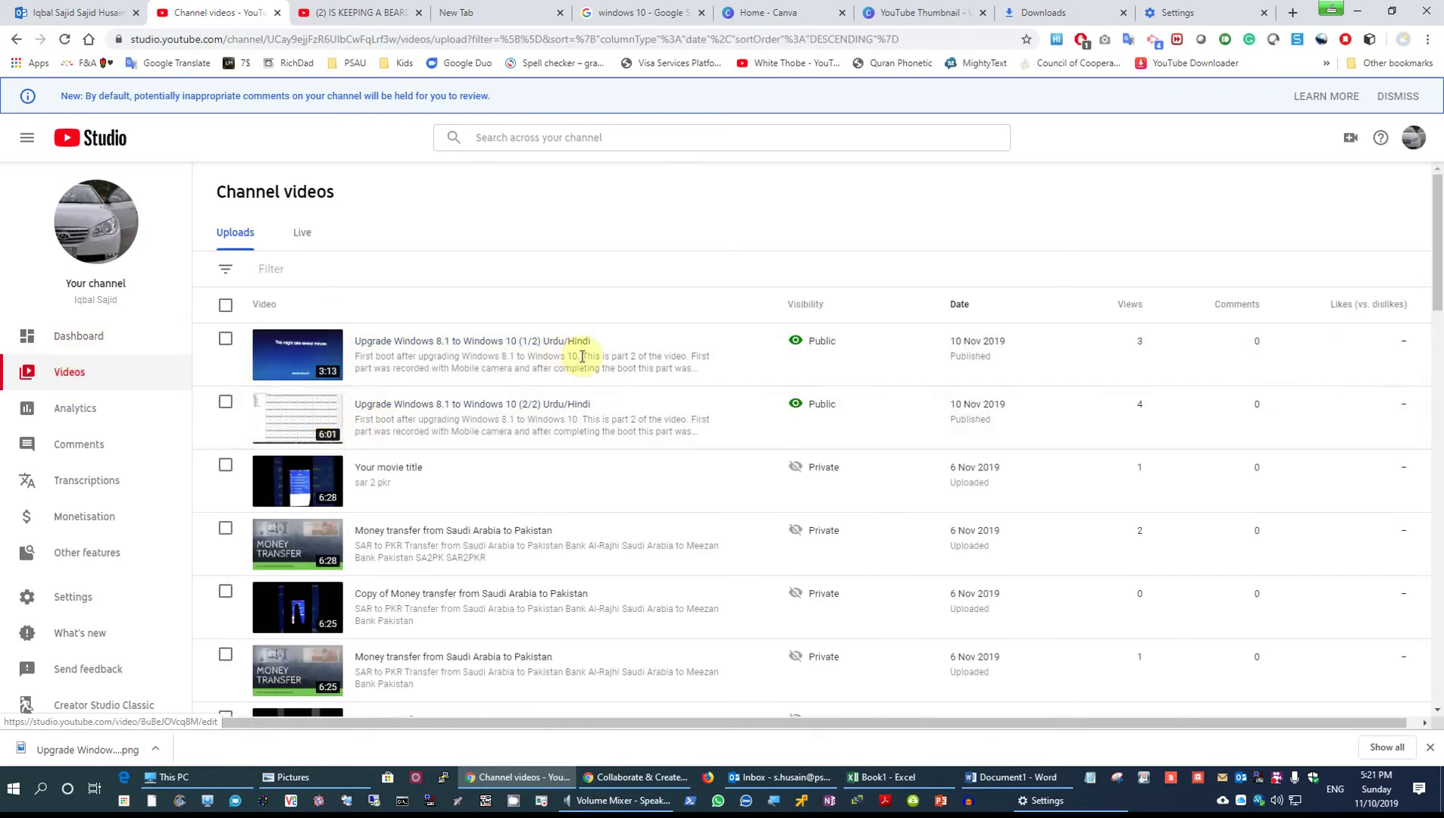
left_click(228, 341)
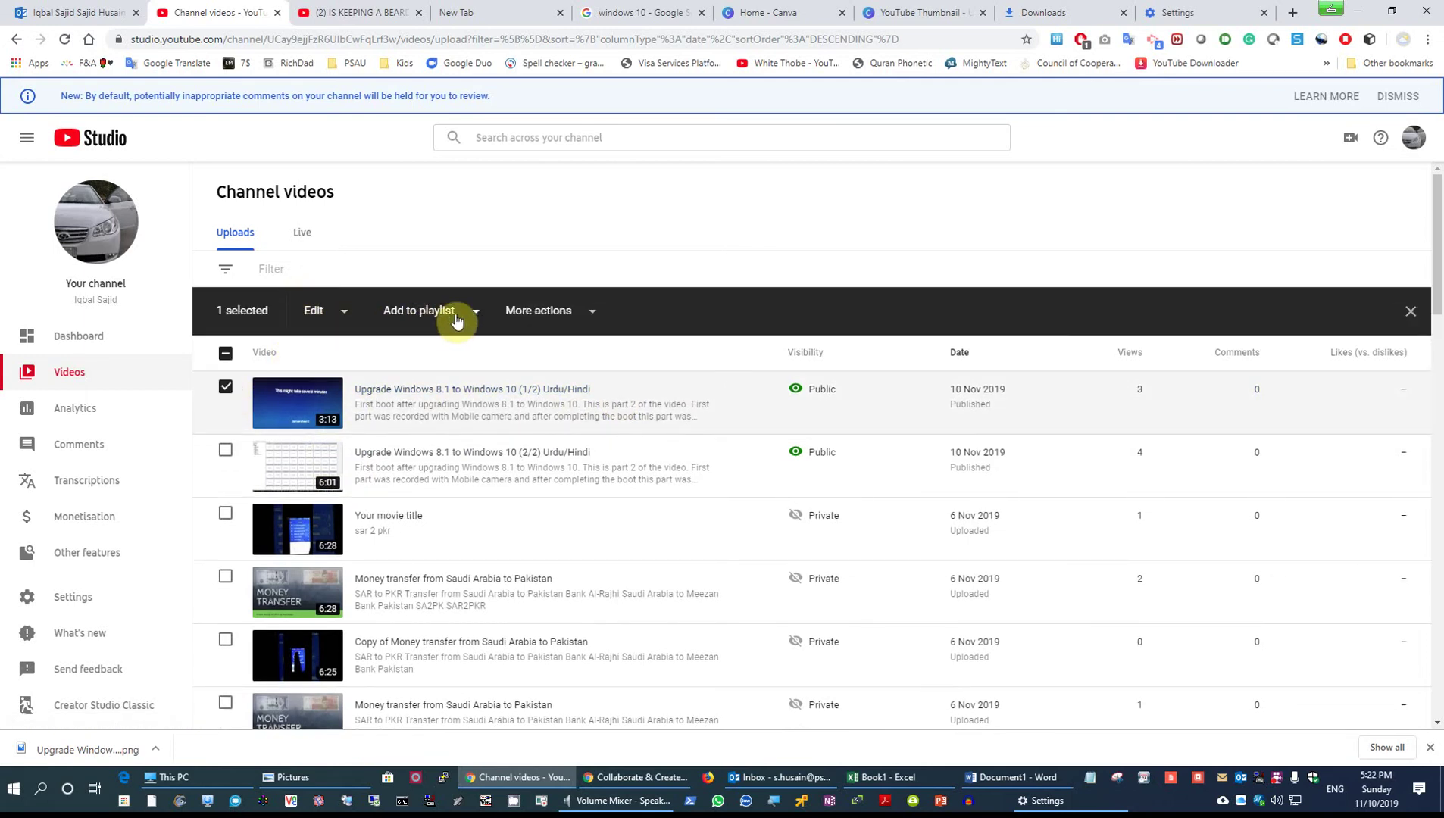
left_click(345, 318)
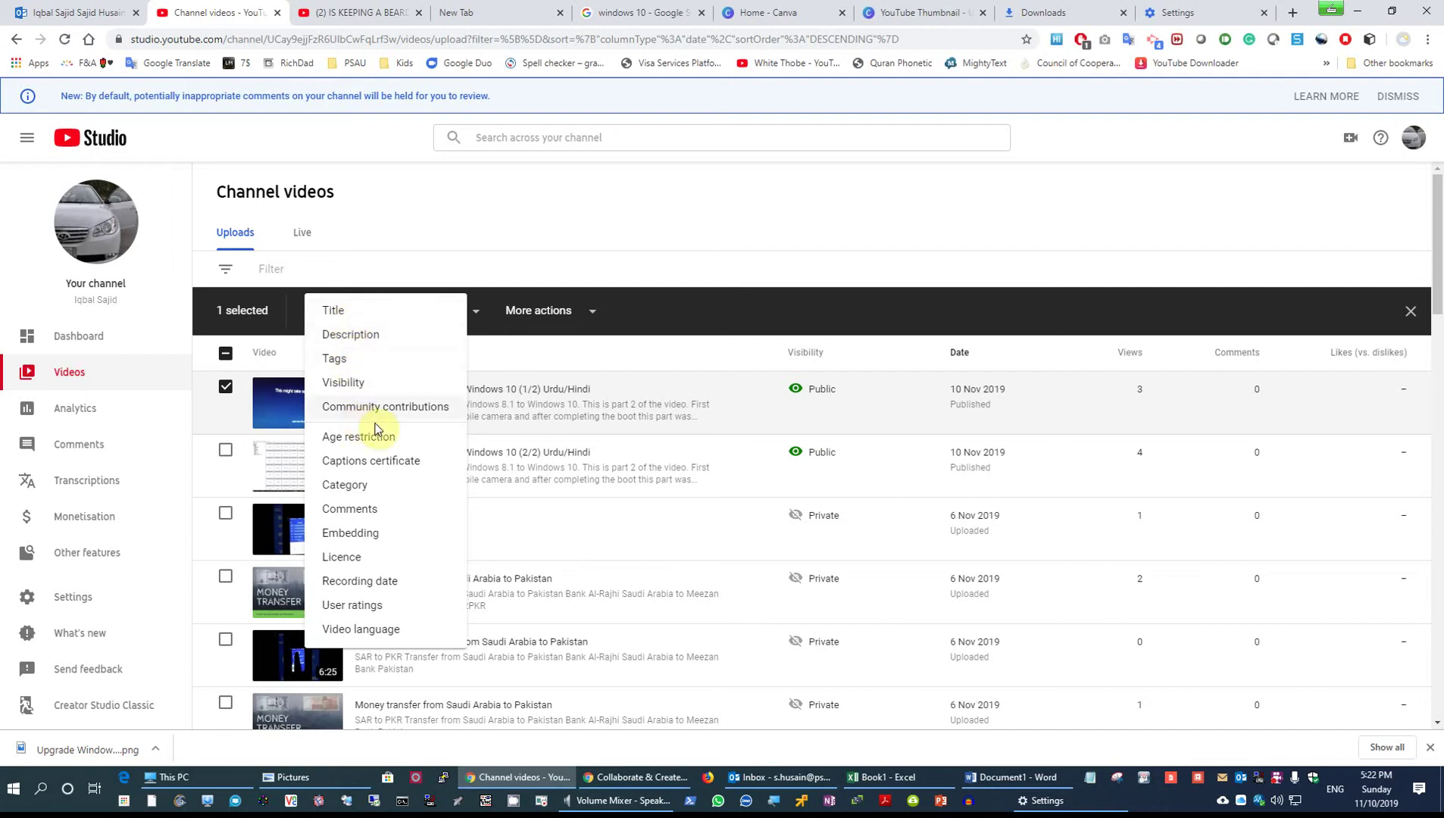
left_click(592, 315)
left_click(591, 315)
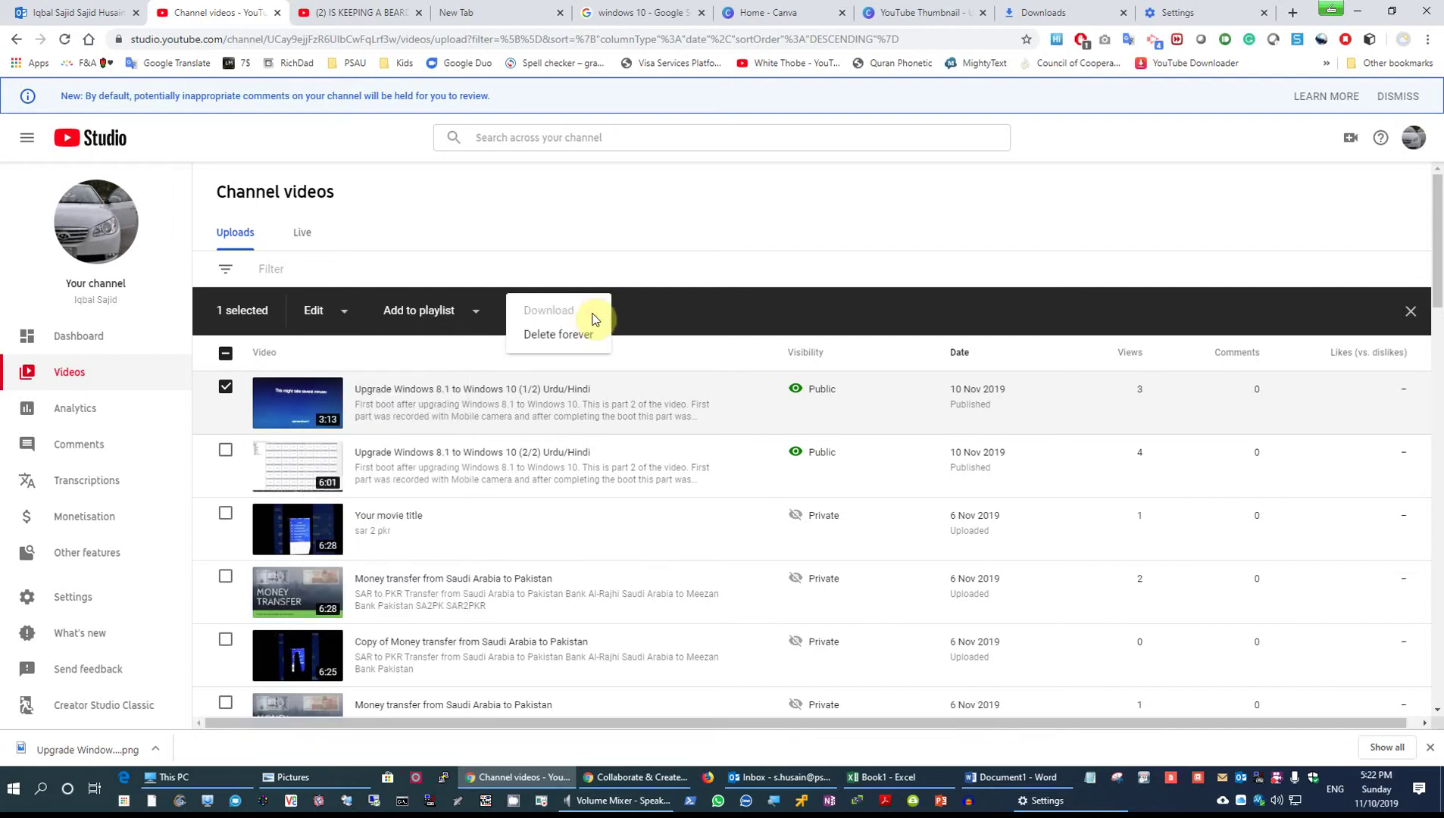
left_click(341, 313)
left_click(344, 317)
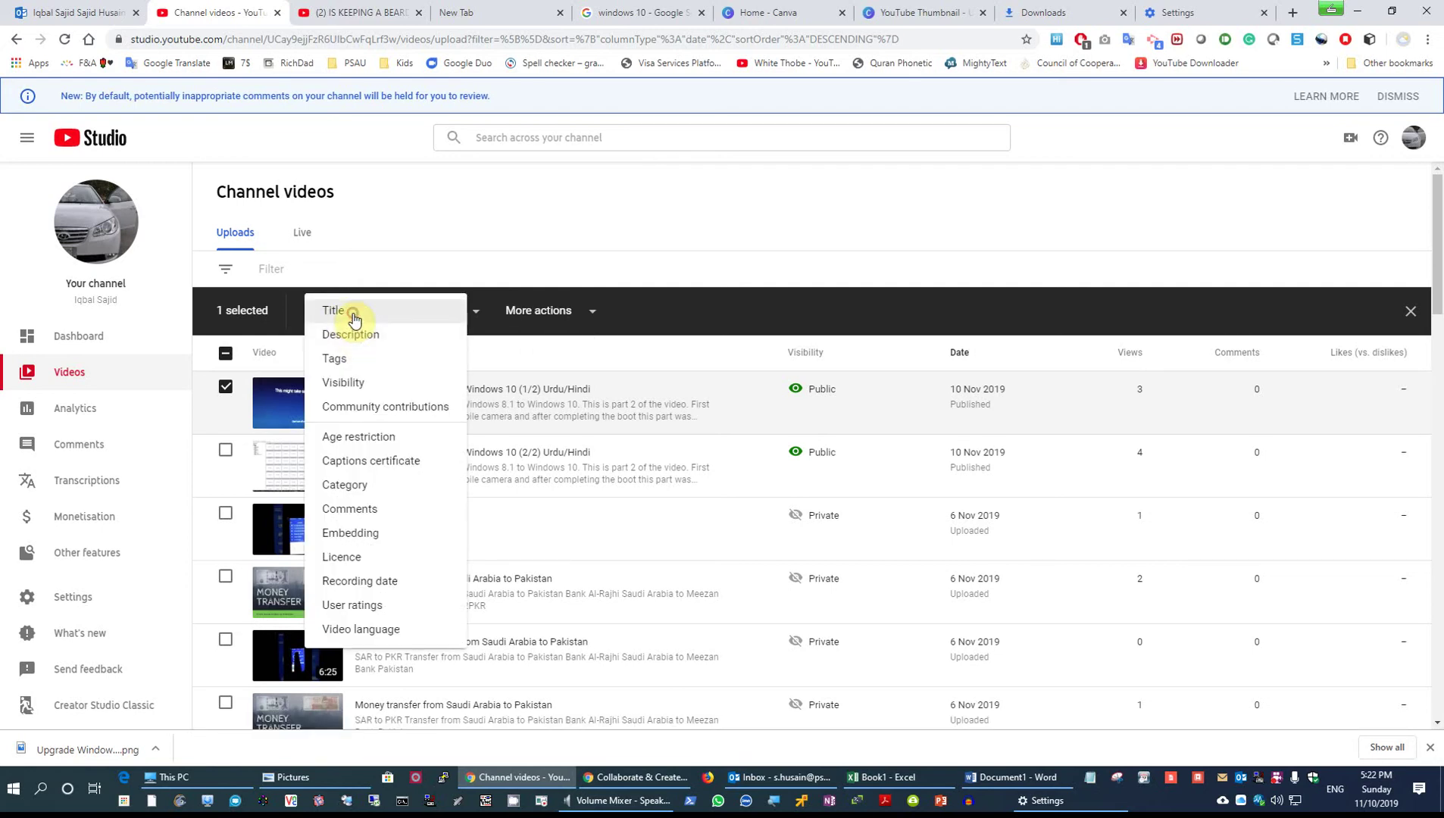
left_click(353, 314)
scroll(591, 426, "down", 3)
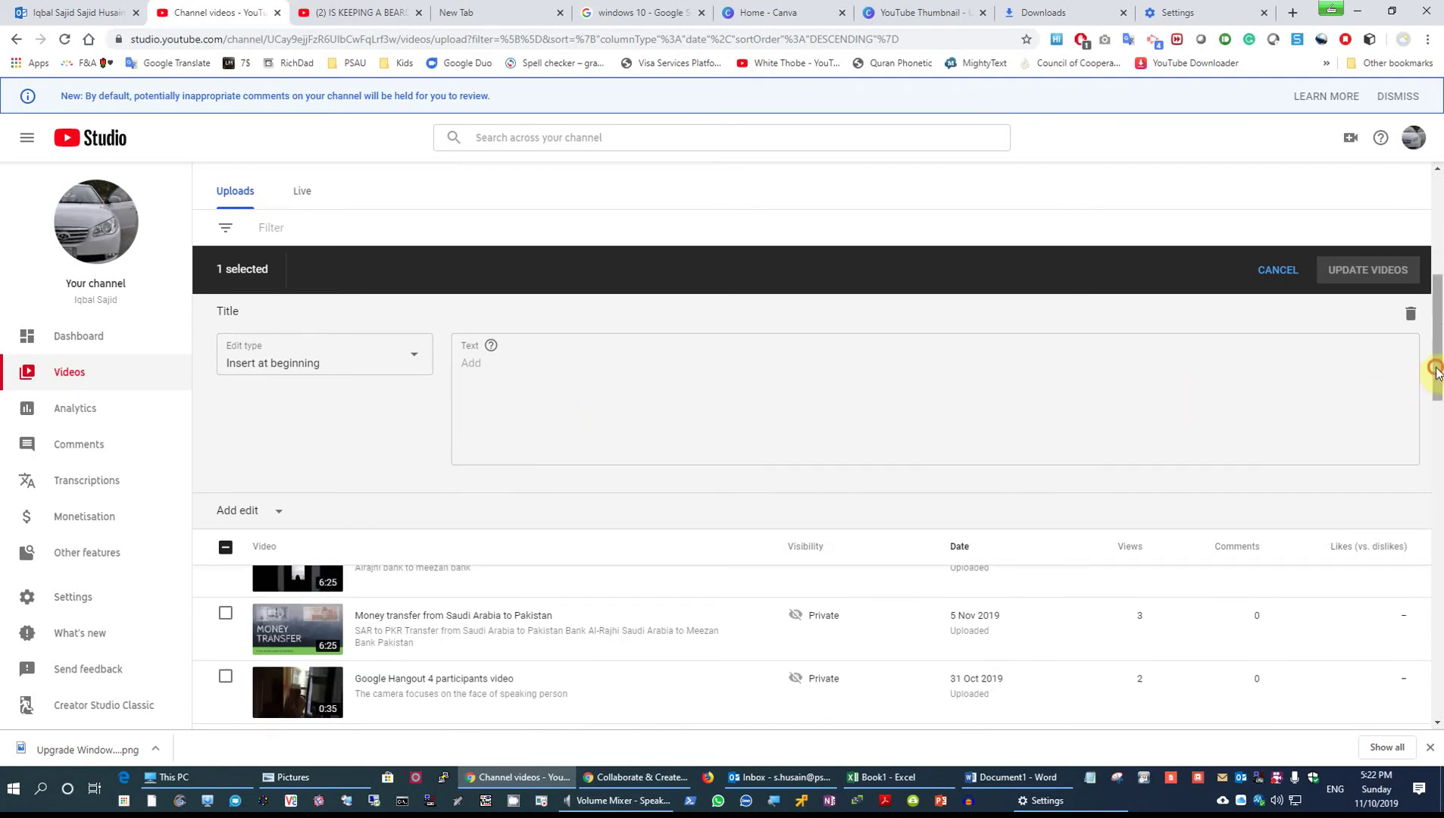
scroll(1432, 367, "down", 10)
scroll(1432, 352, "up", 15)
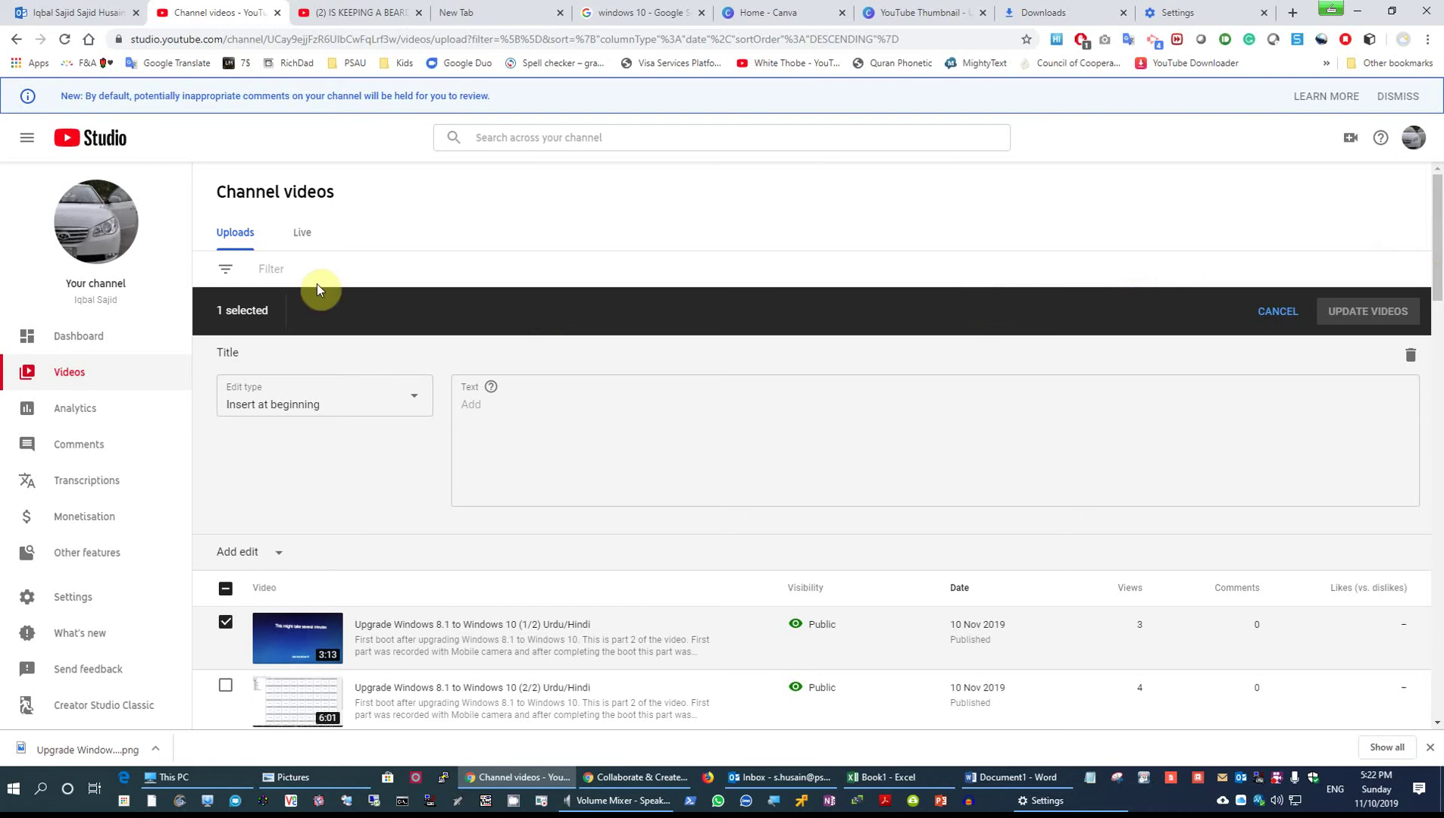
left_click(1287, 312)
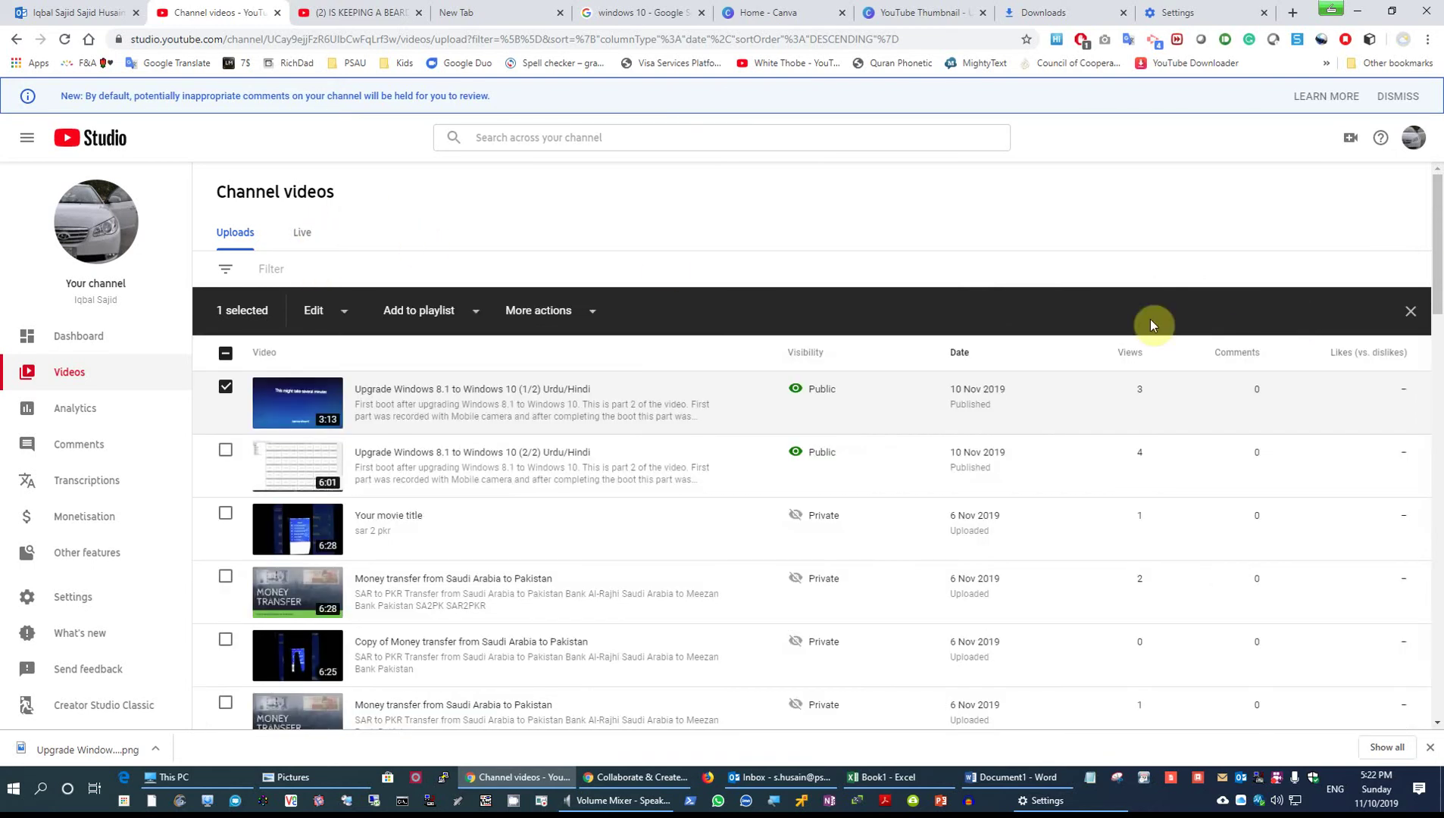
left_click(344, 317)
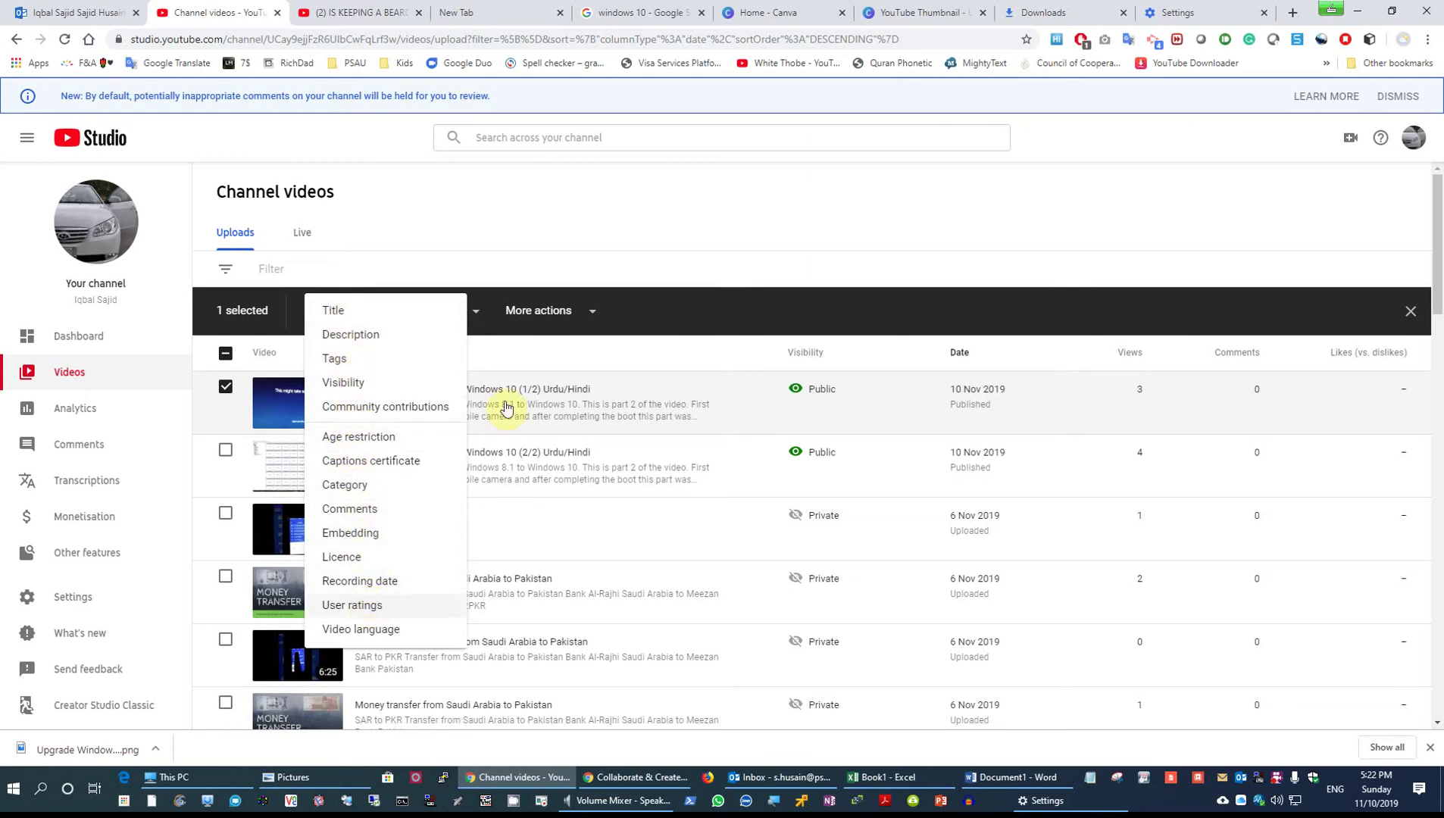
left_click(625, 227)
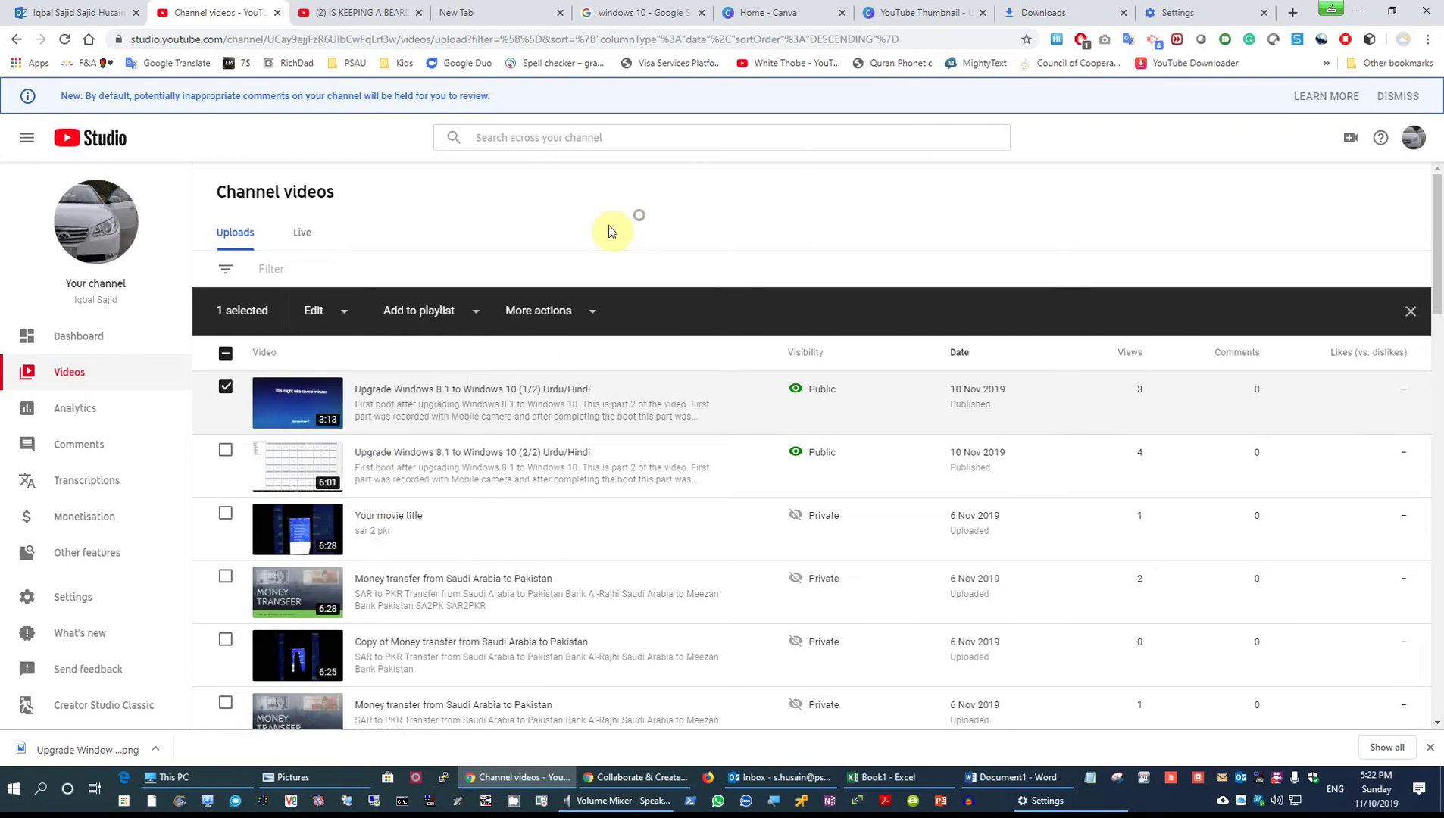
left_click(226, 391)
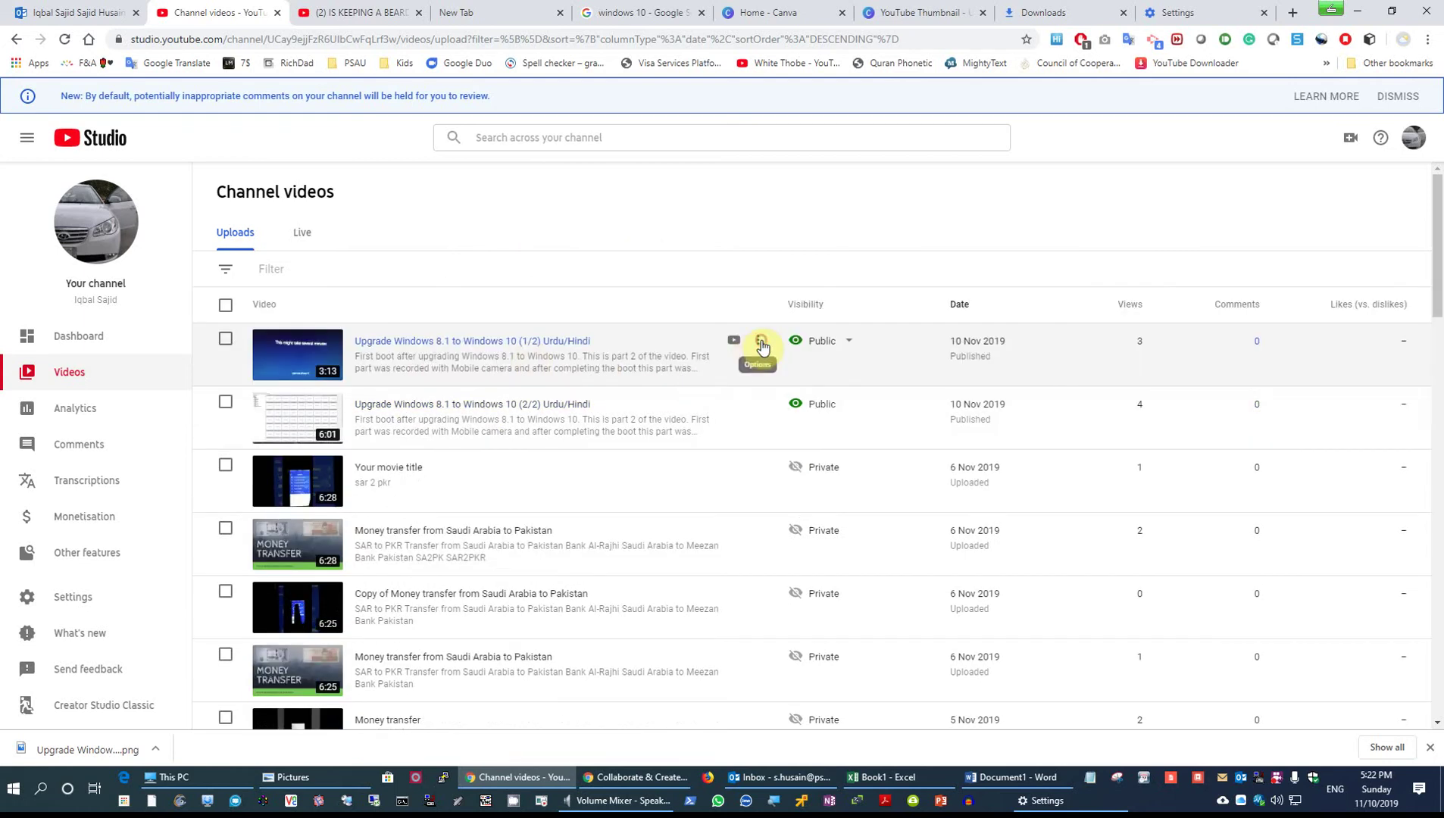
left_click(762, 347)
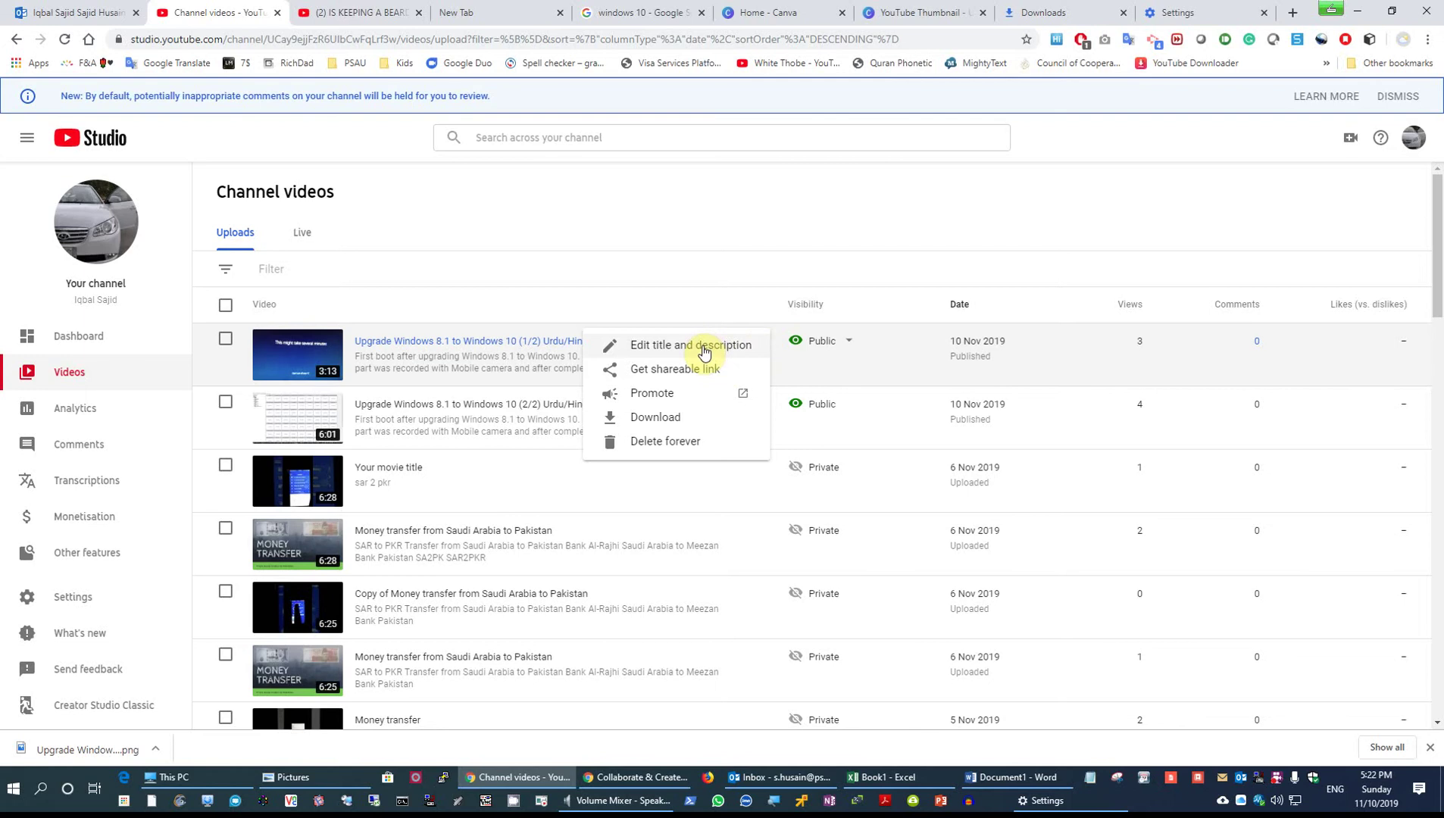
left_click(704, 349)
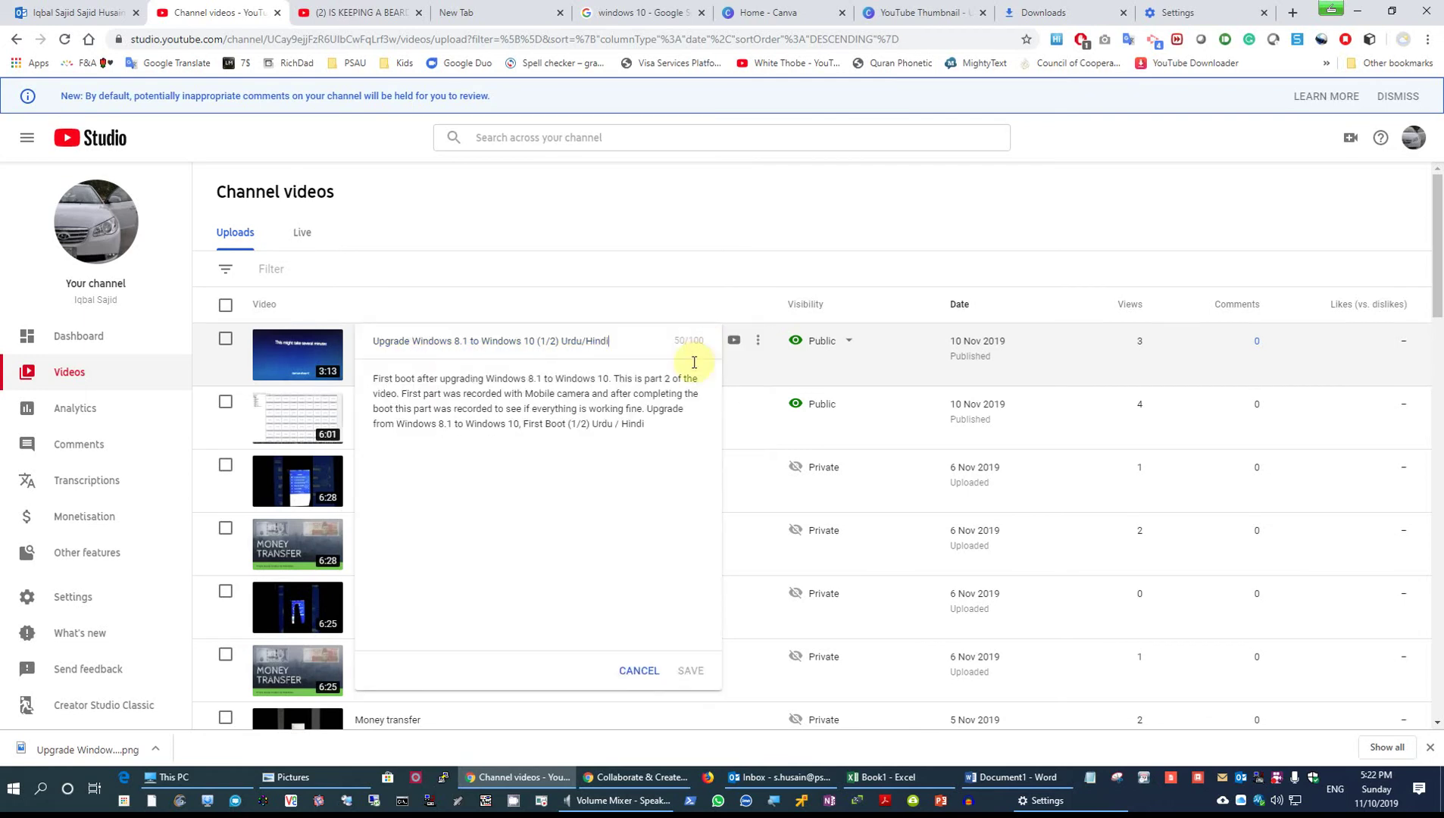
left_click(641, 671)
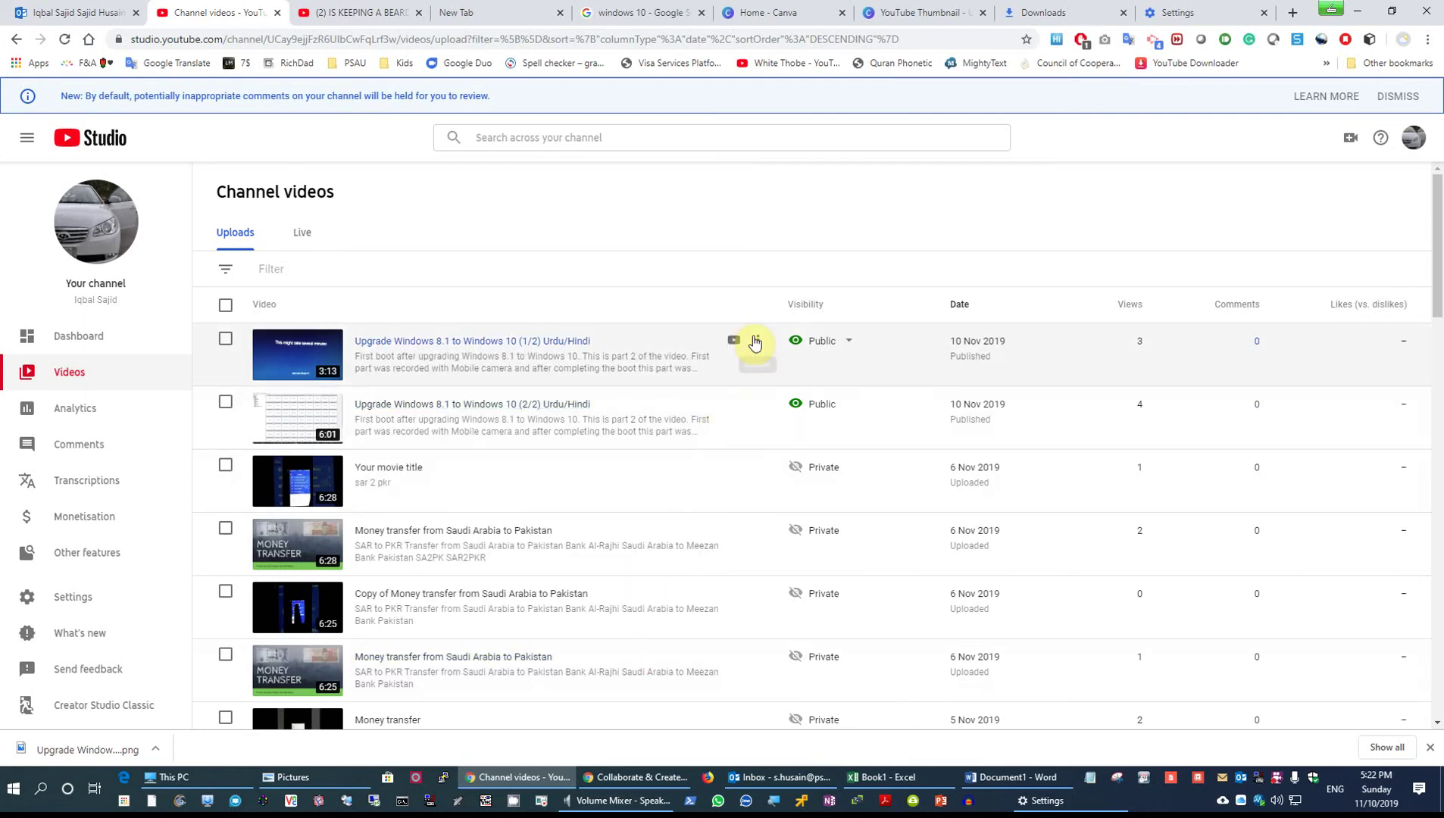
left_click(759, 345)
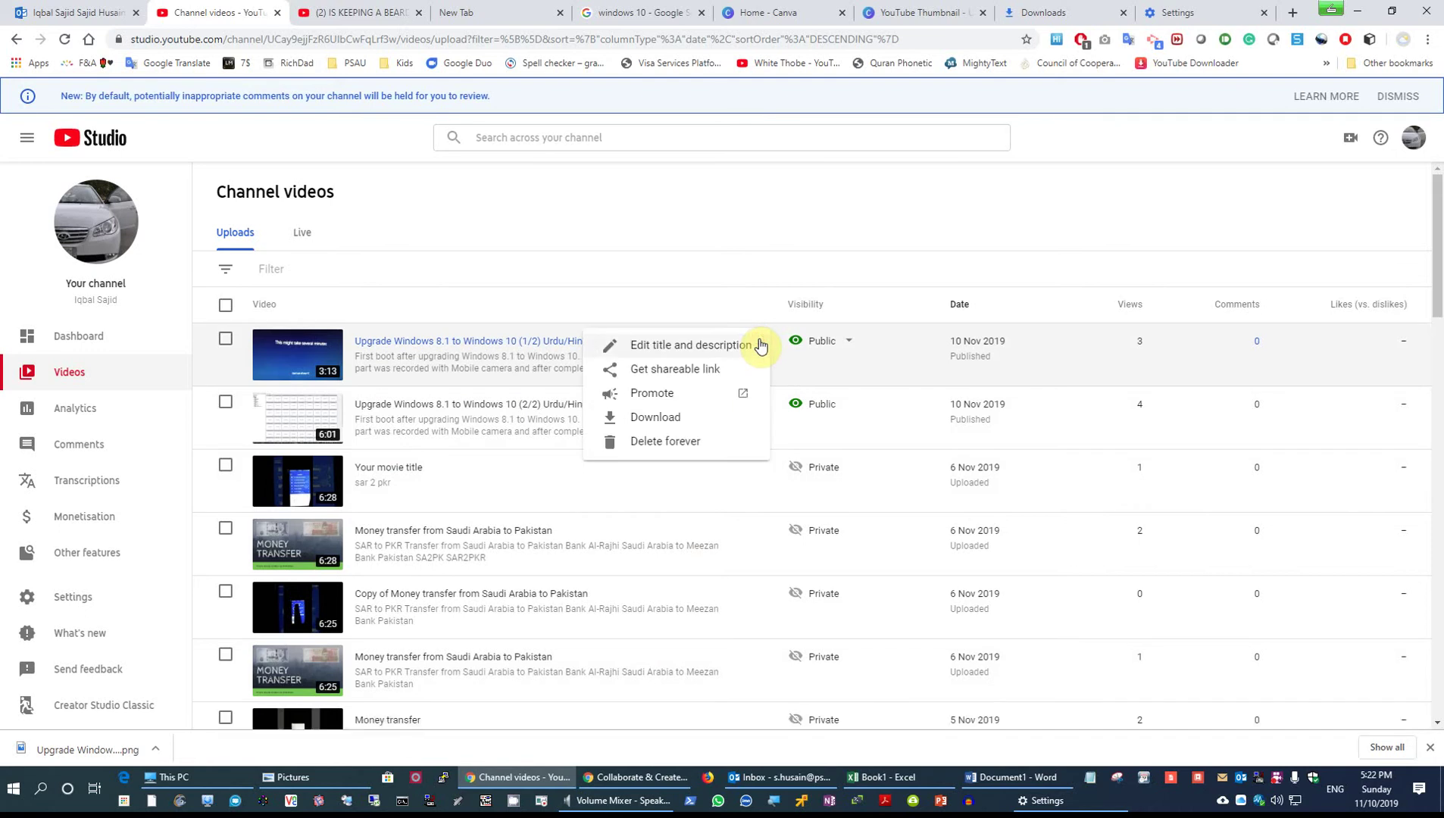
left_click(677, 241)
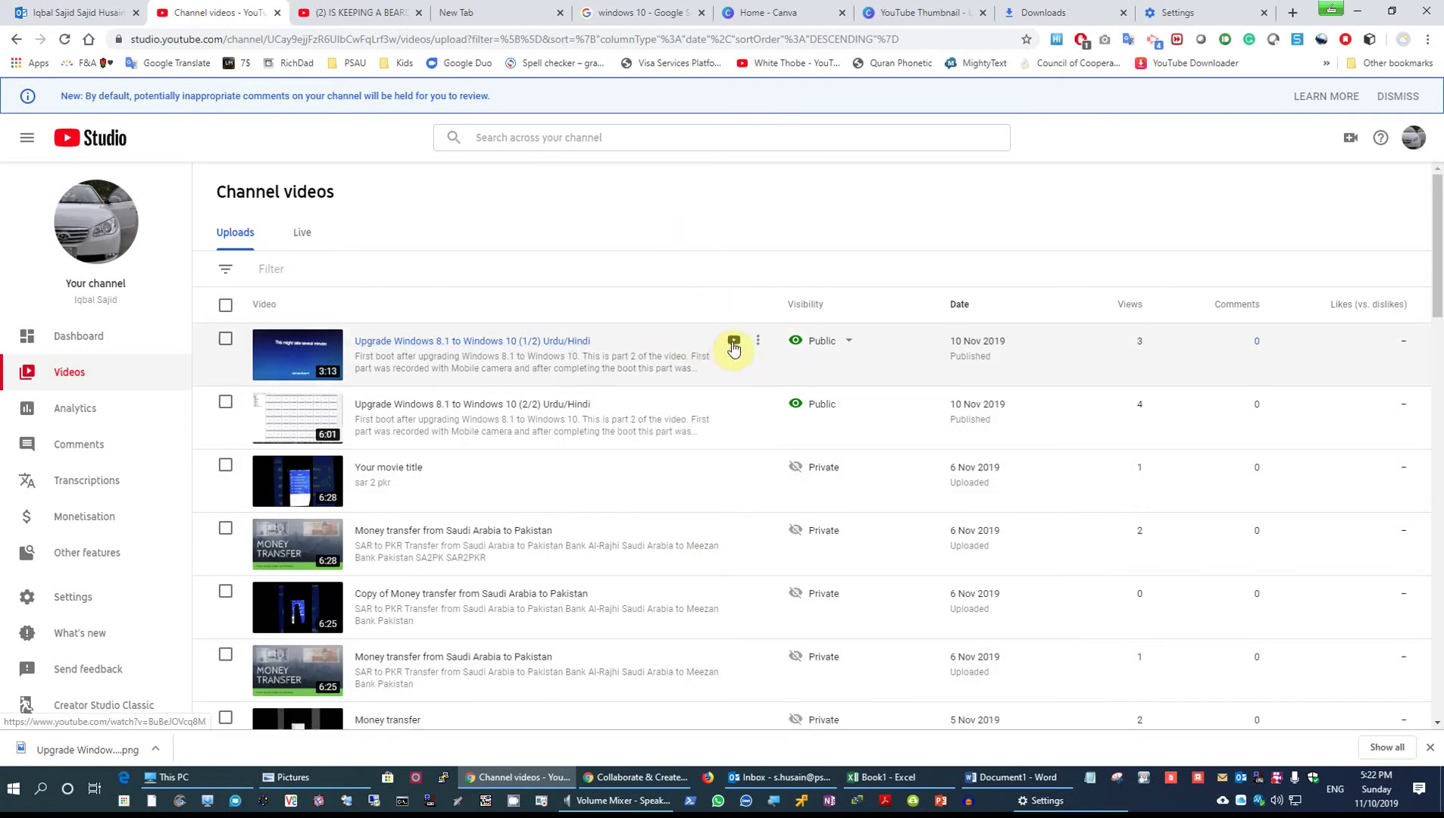
left_click(734, 347)
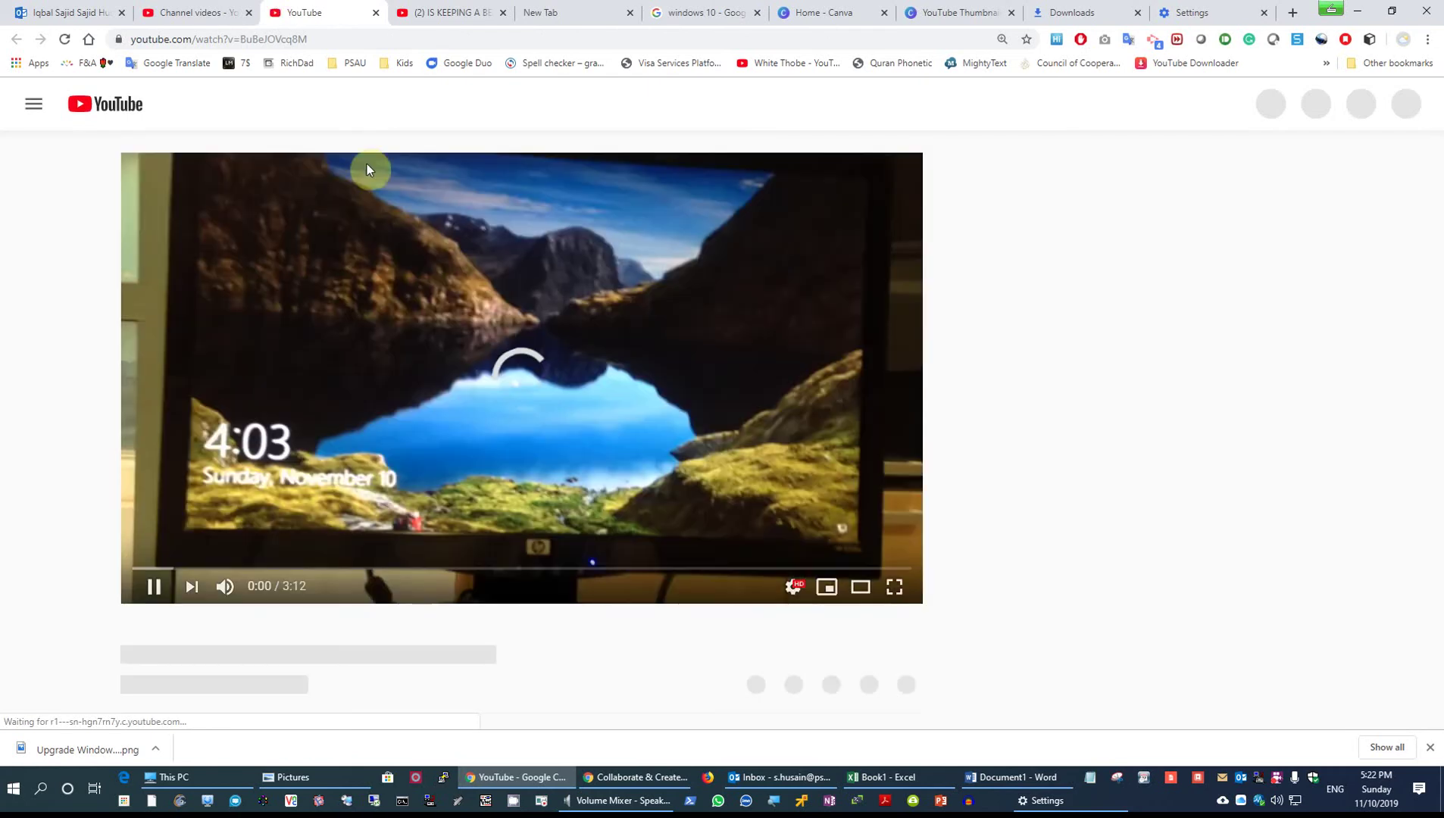
key("ctrl+w")
Step: Open the details of the video Upgrade Windows 8.1 to Windows 10 (1/2) Urdu/Hindi and start uploading a custom thumbnail
left_click(316, 345)
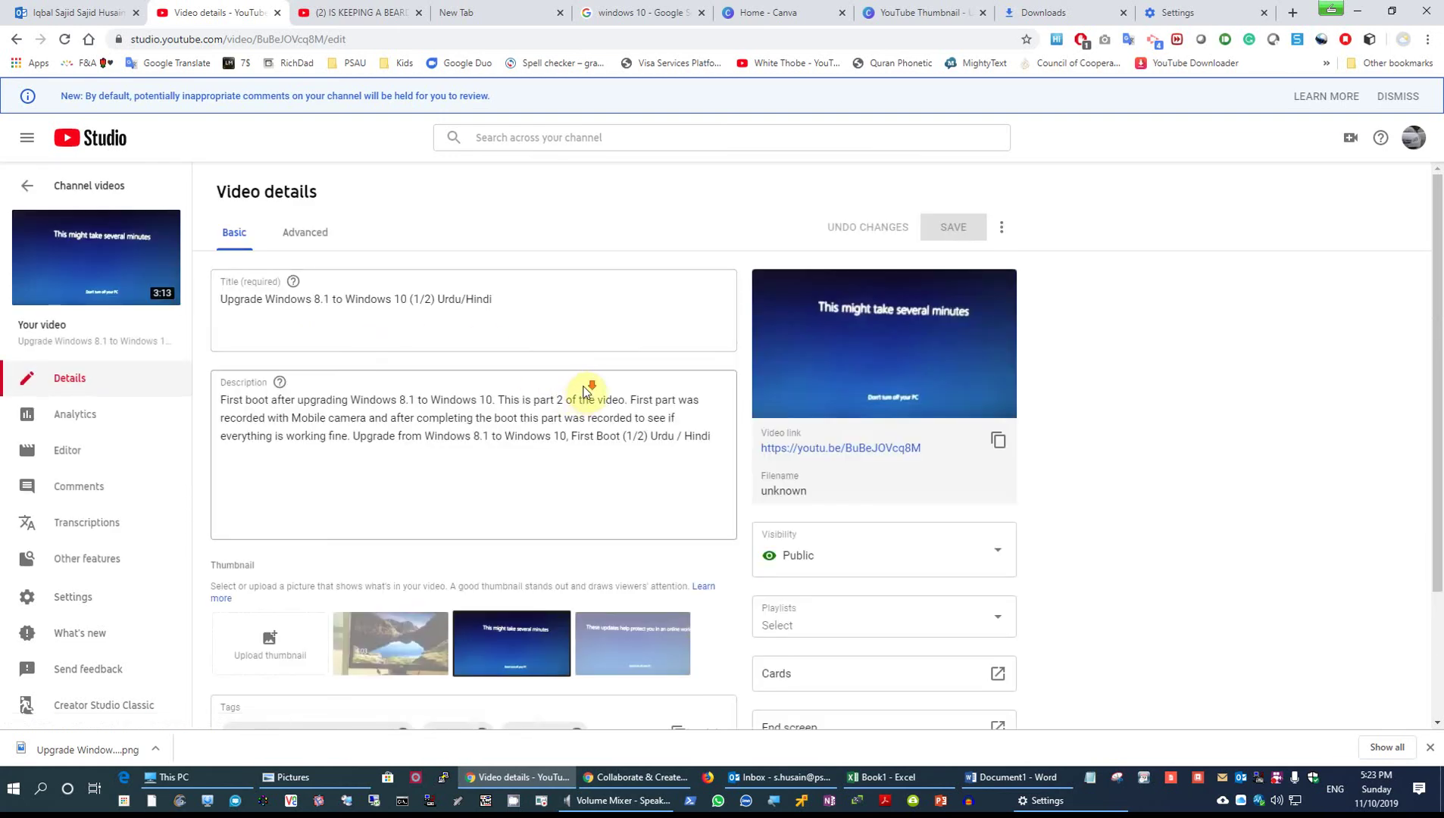
scroll(523, 432, "down", 2)
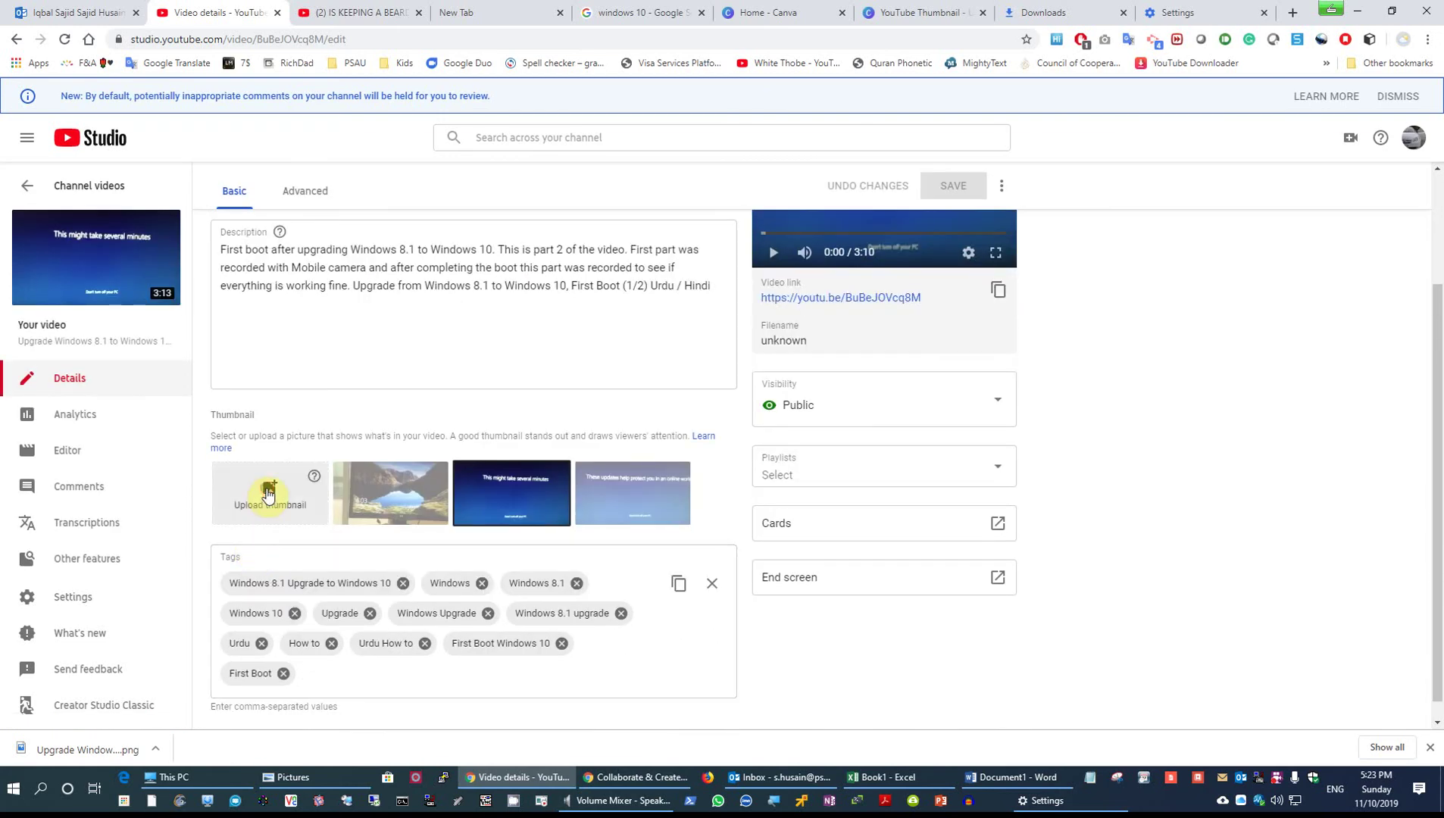
left_click(266, 494)
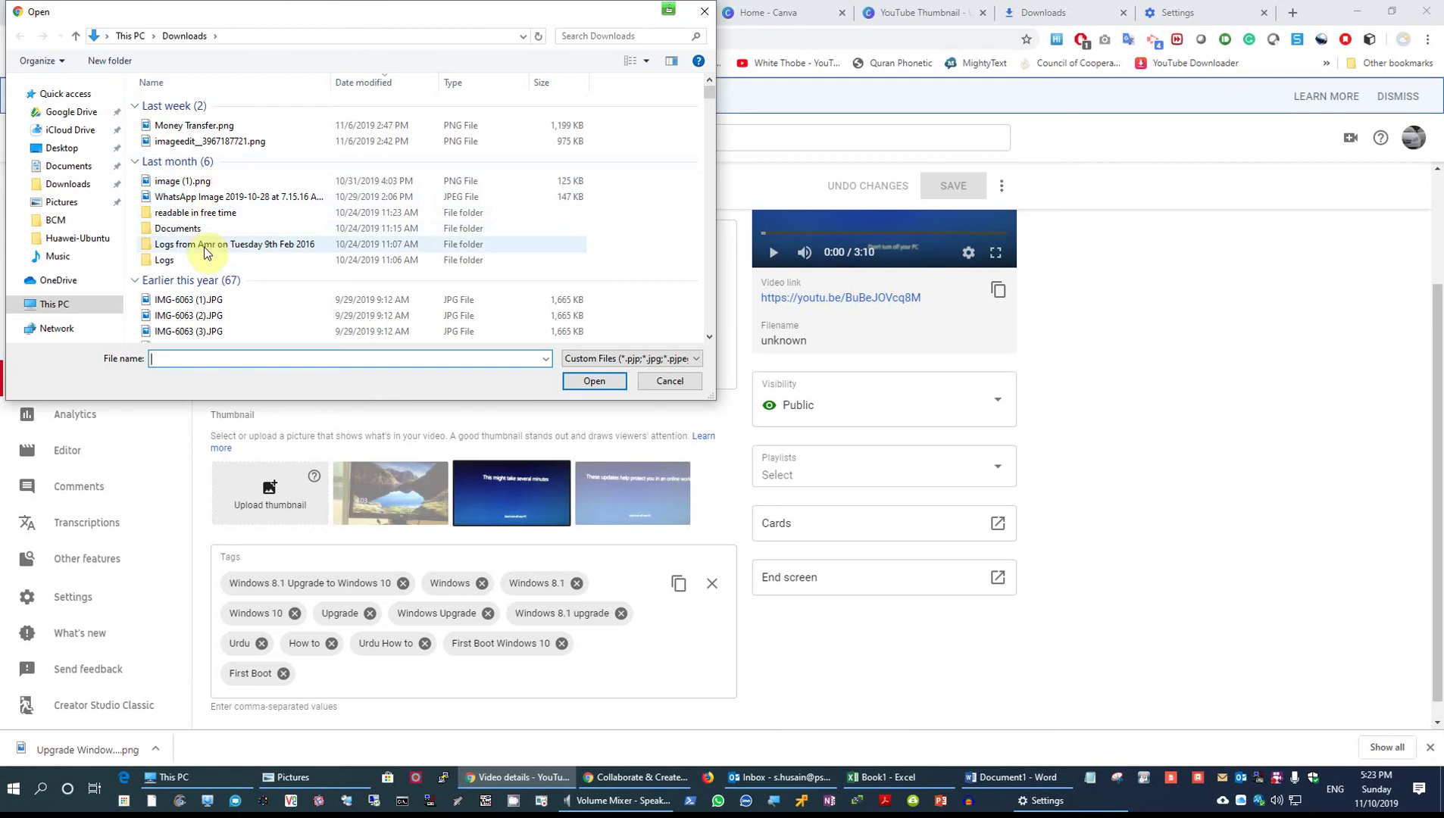
Step: Look for the thumbnail file in Downloads sorted by date modified, newest first, and check its location in the open Pictures folder window
left_click(385, 82)
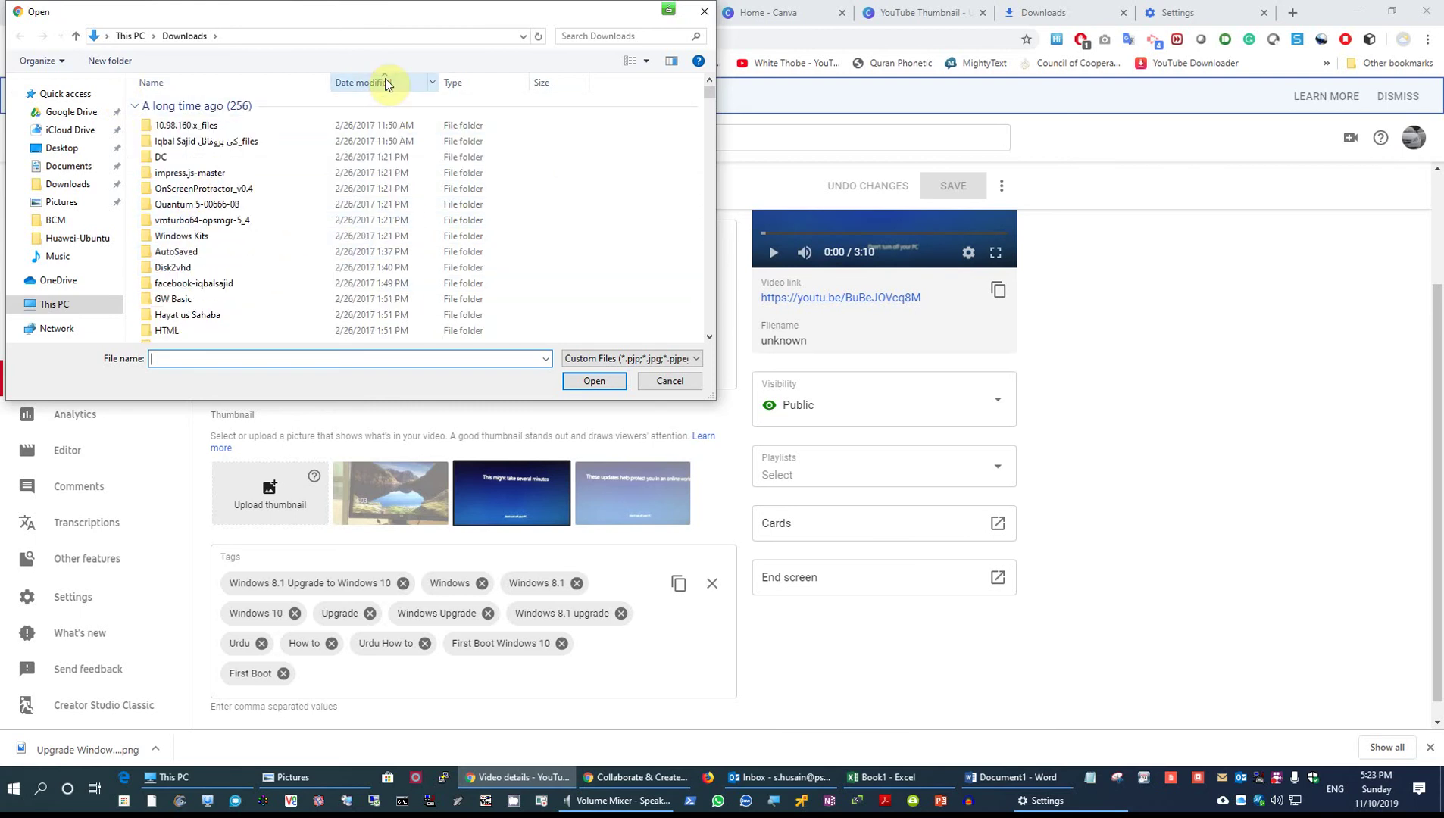
left_click(385, 82)
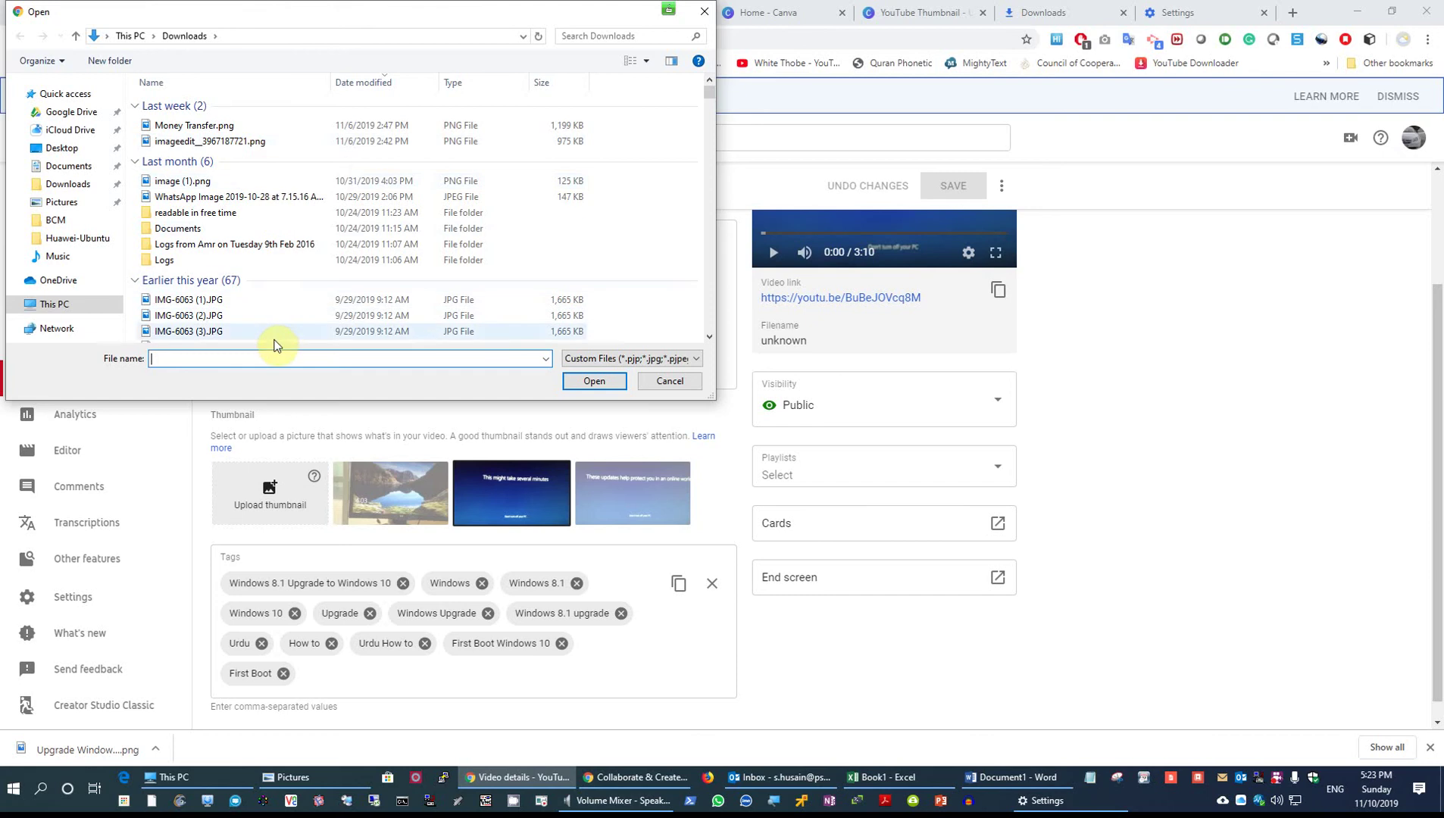
left_click(279, 782)
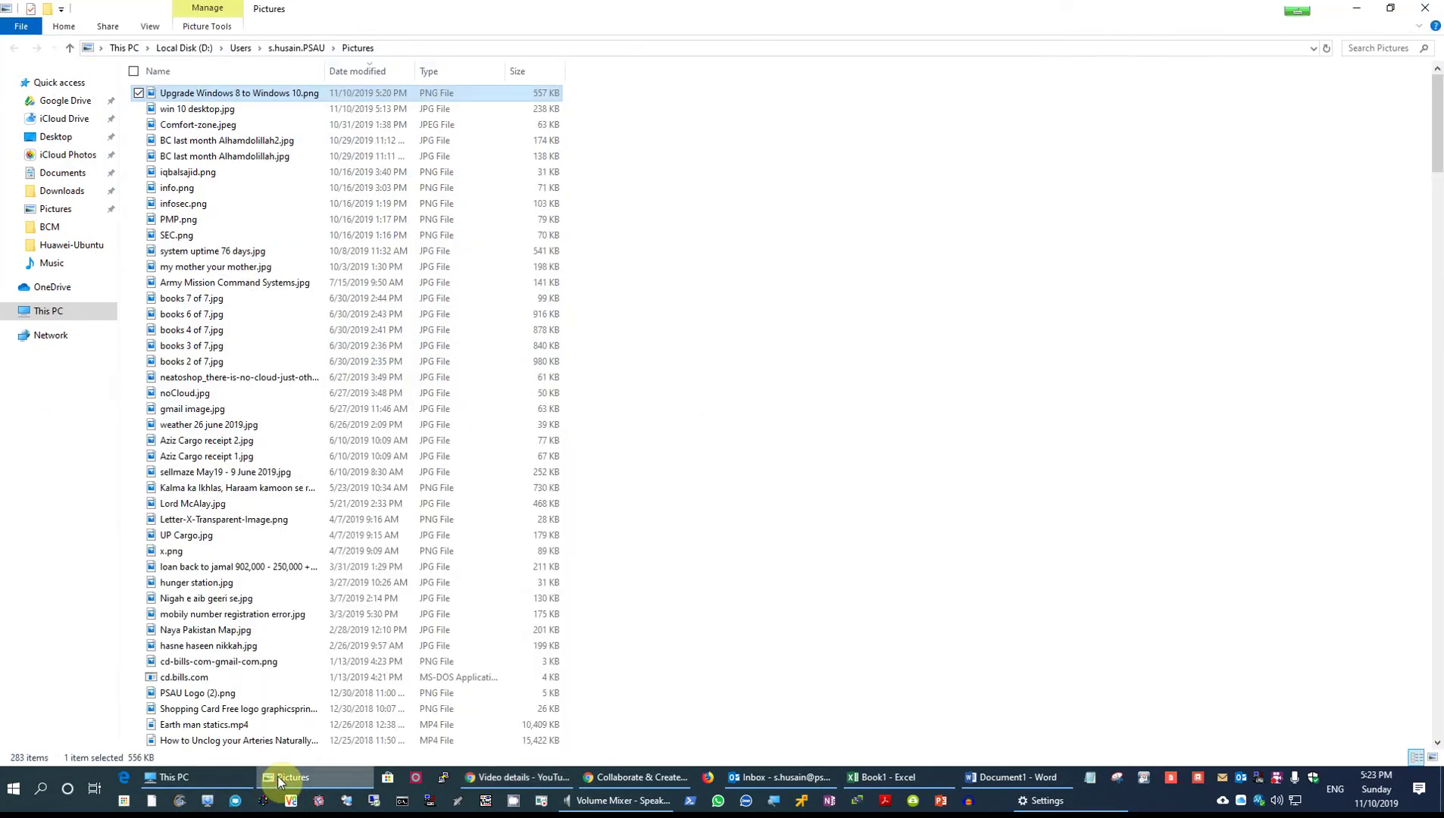
left_click(281, 781)
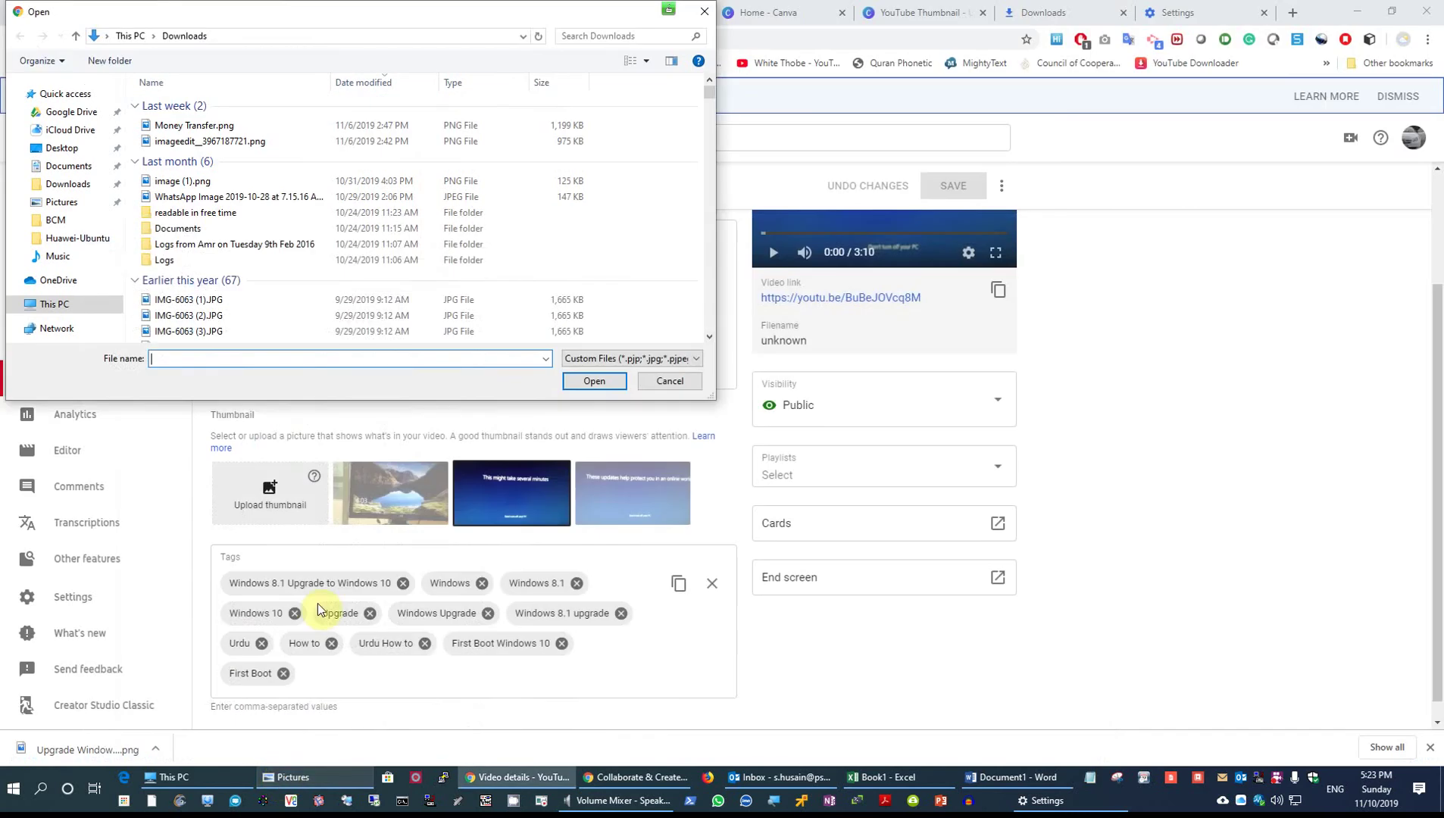
Step: Sort the Pictures folder by date modified, newest first, and upload Upgrade Windows 8 to Windows 10.png as the video's thumbnail
left_click(58, 201)
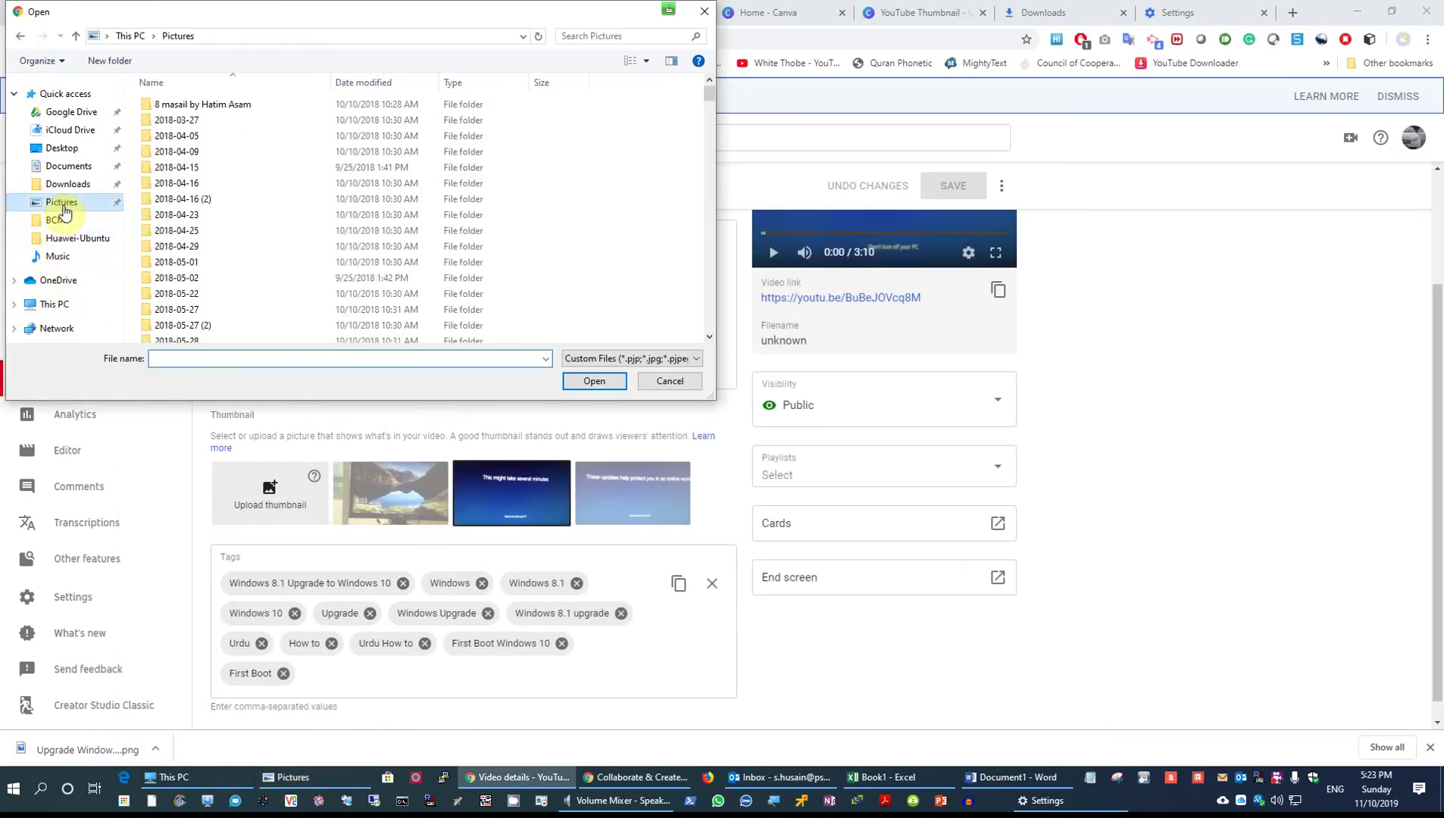
left_click(364, 83)
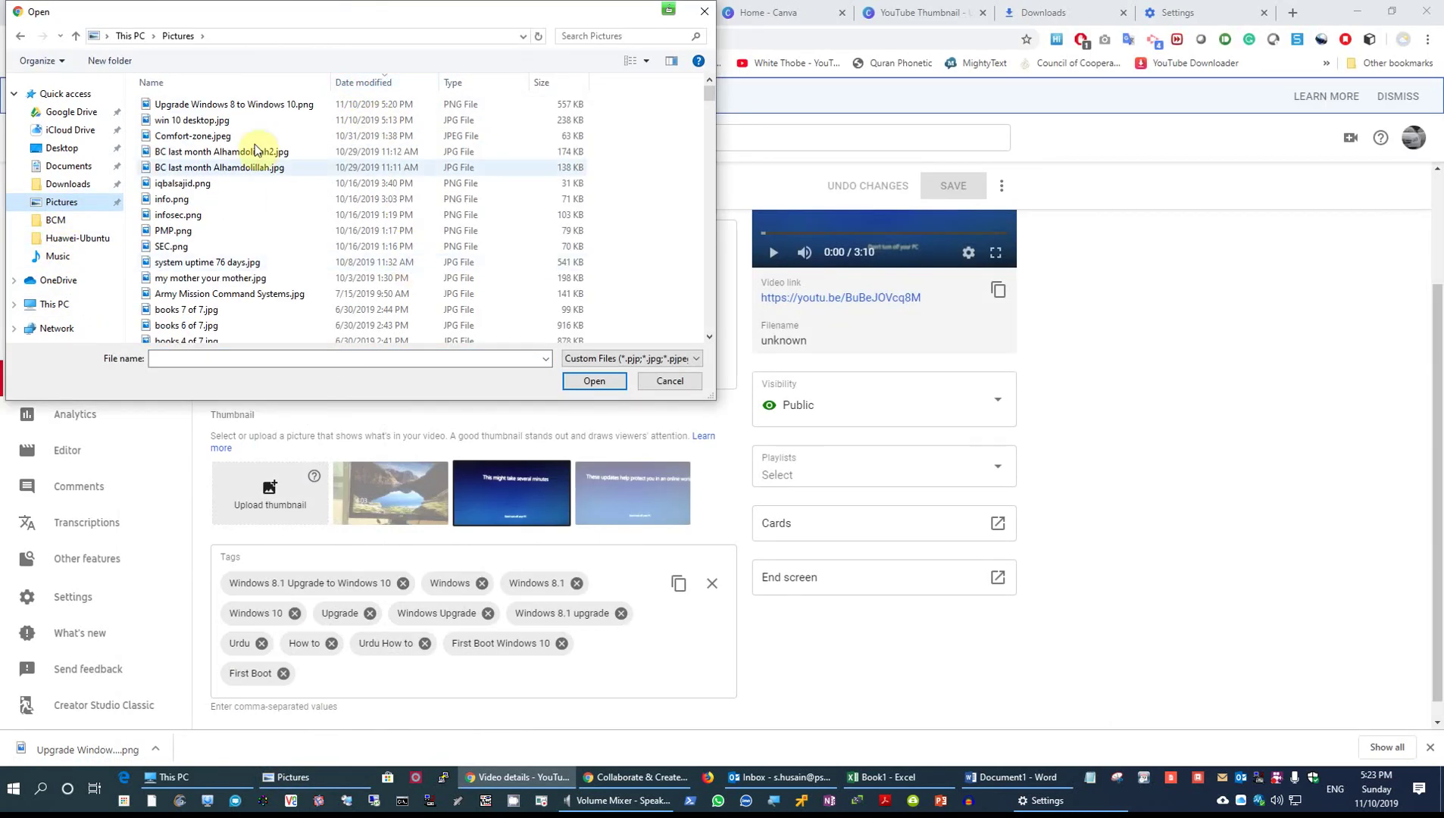
left_click(267, 106)
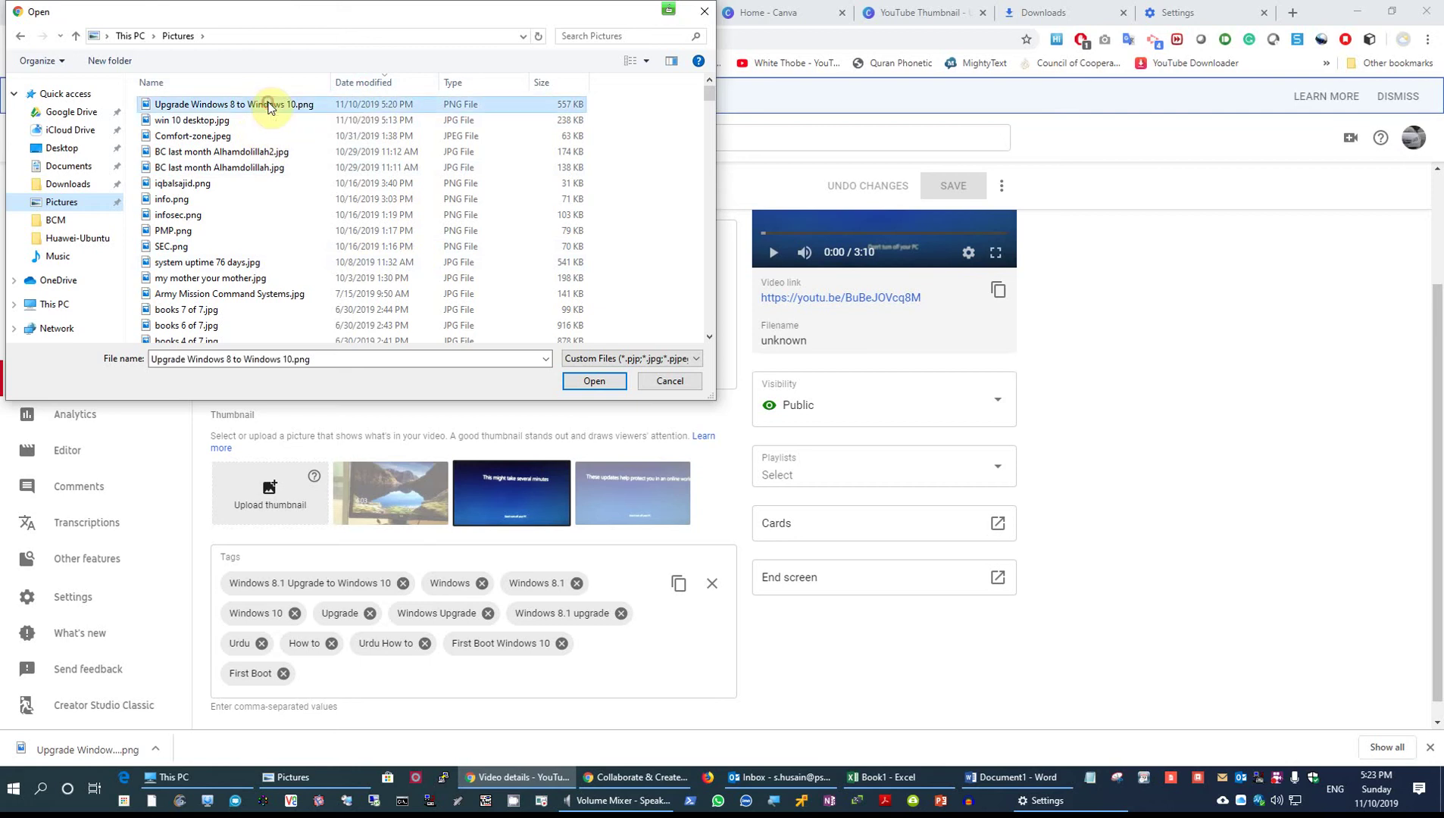
left_click(604, 380)
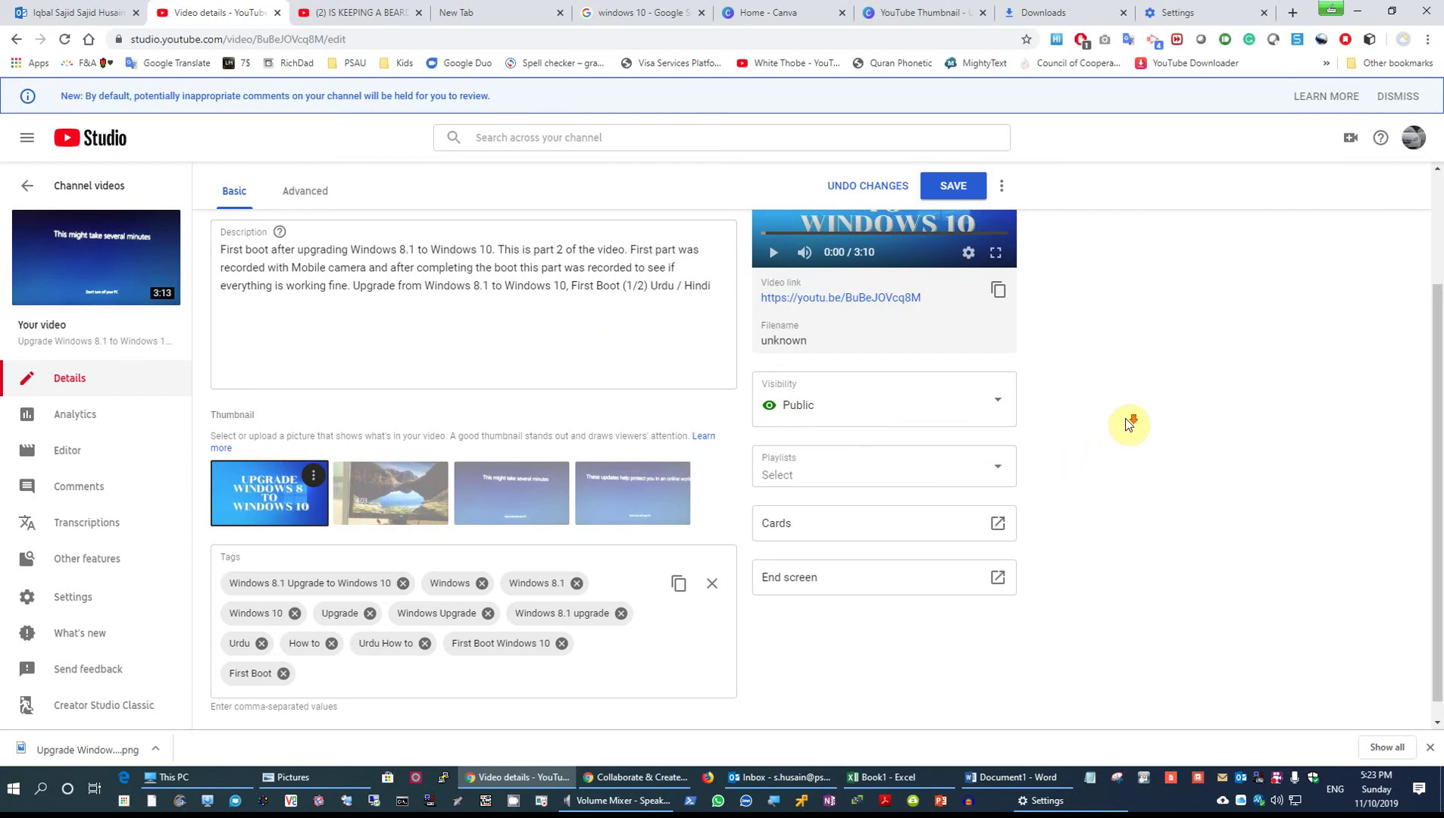
Step: Copy all tags of the (1/2) video and save the changes to its details
scroll(1128, 425, "down", 1)
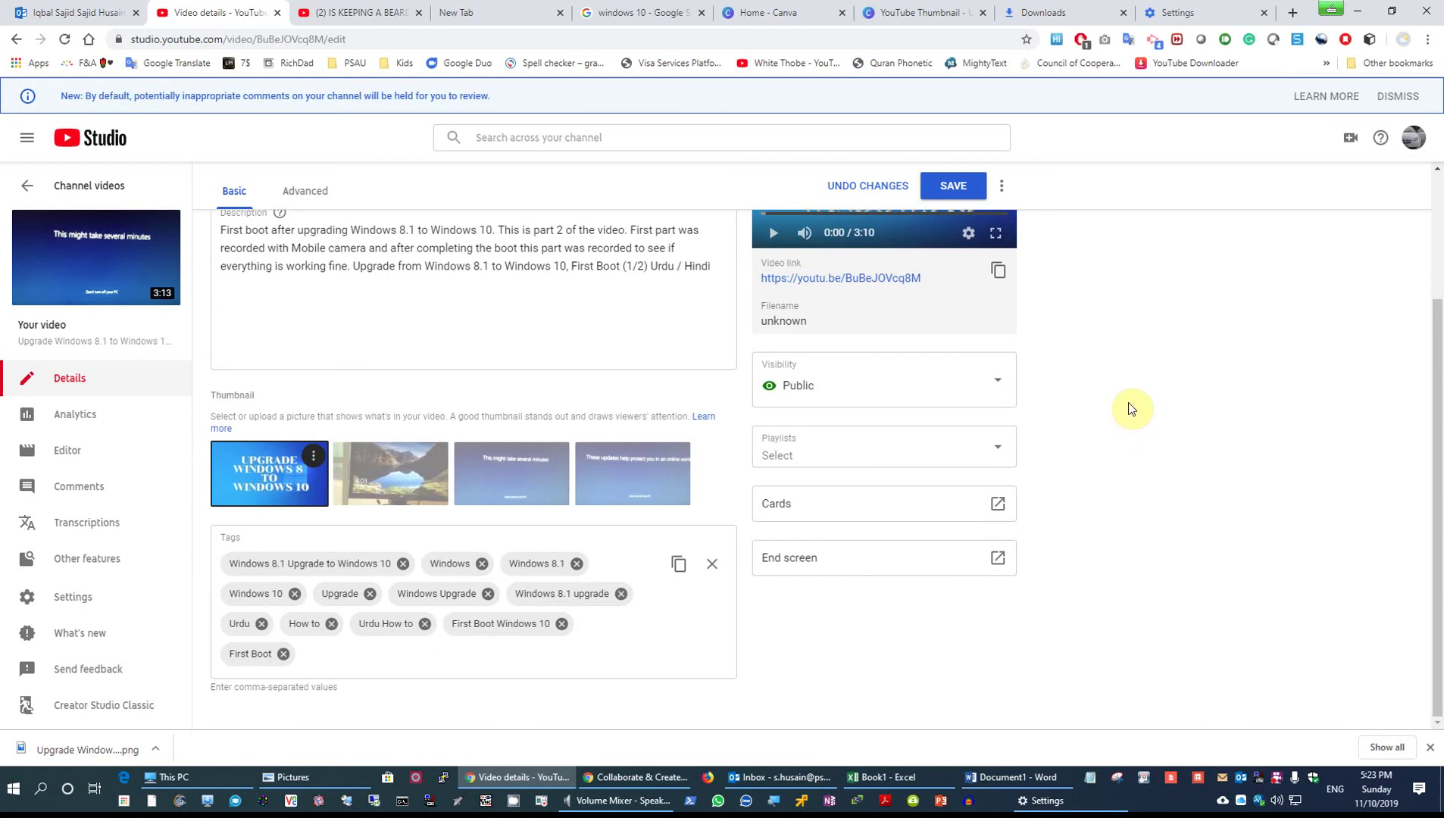
left_click(678, 568)
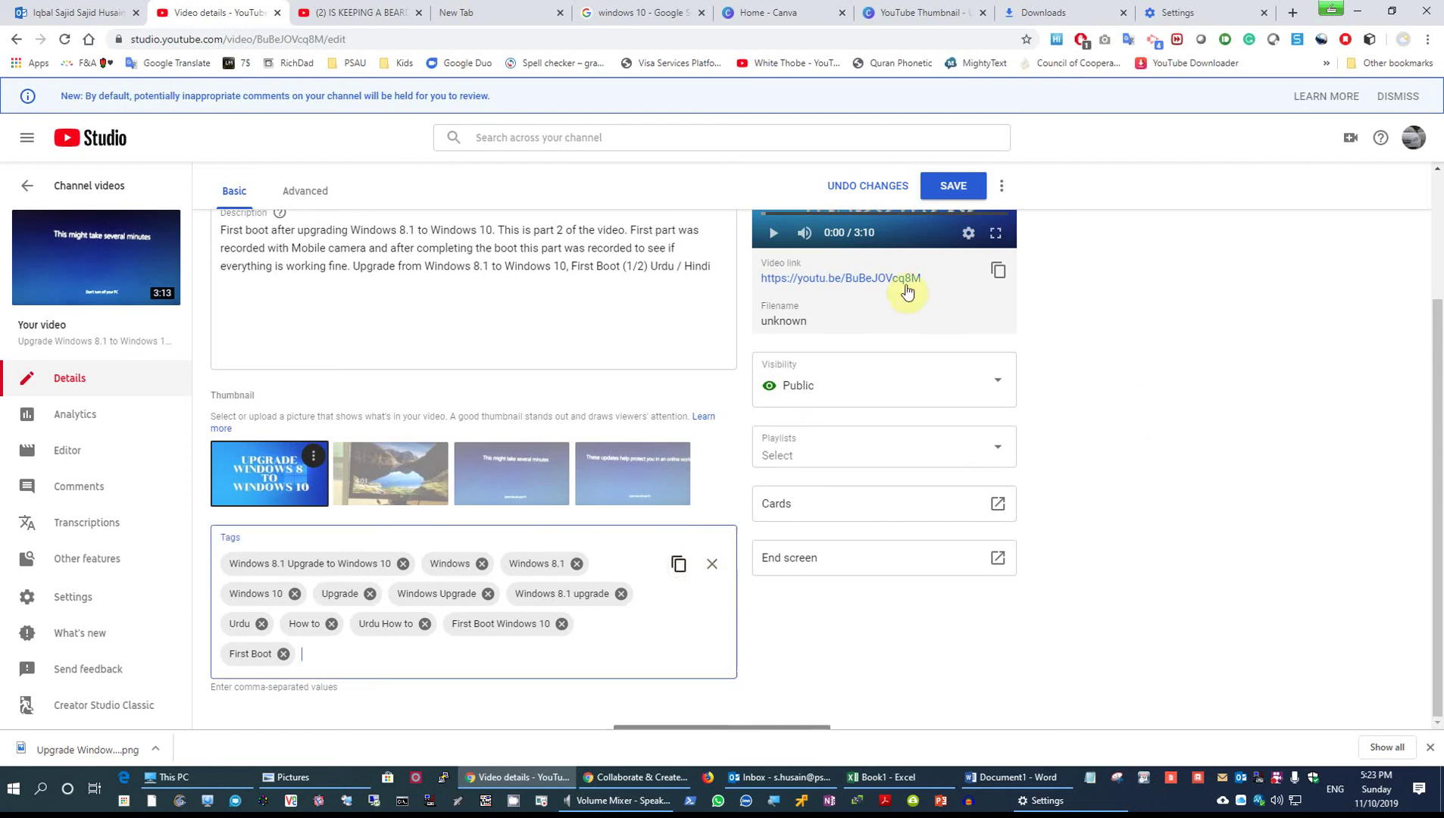
left_click(952, 187)
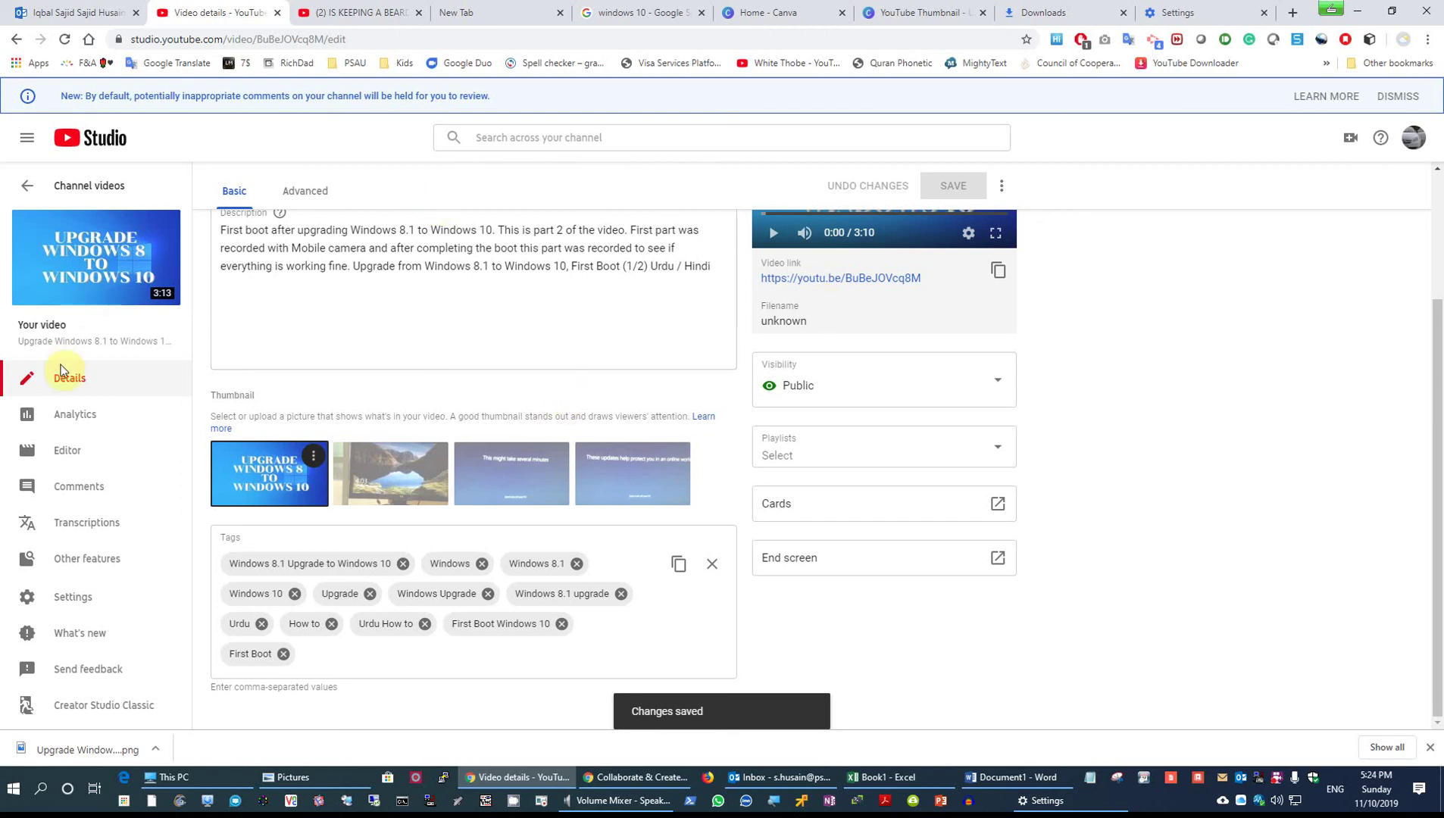
Step: Open the details of Upgrade Windows 8.1 to Windows 10 (2/2) Urdu/Hindi from the channel videos and upload Upgrade Windows 8 to Windows 10.png as its thumbnail
left_click(25, 189)
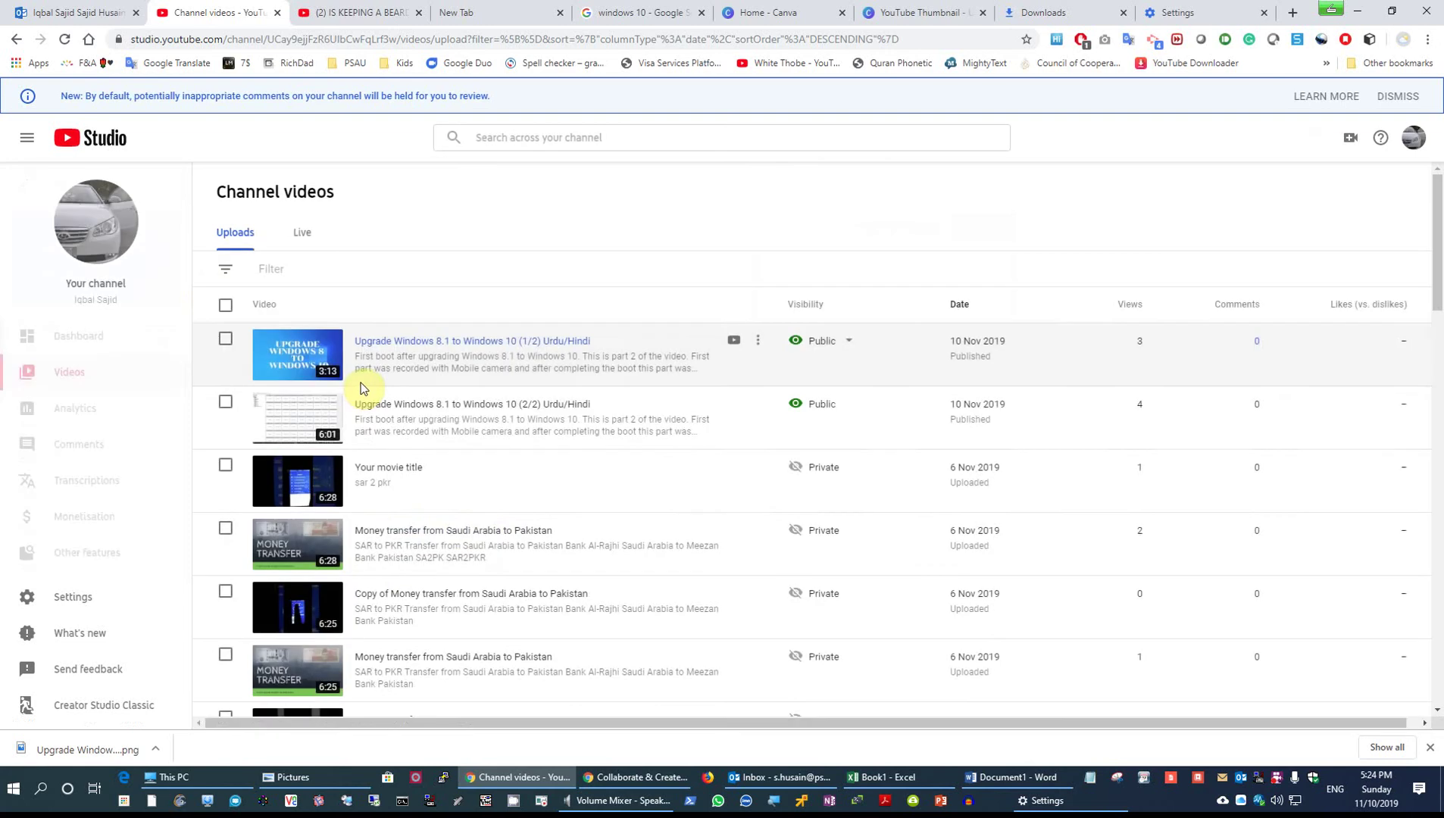
left_click(294, 425)
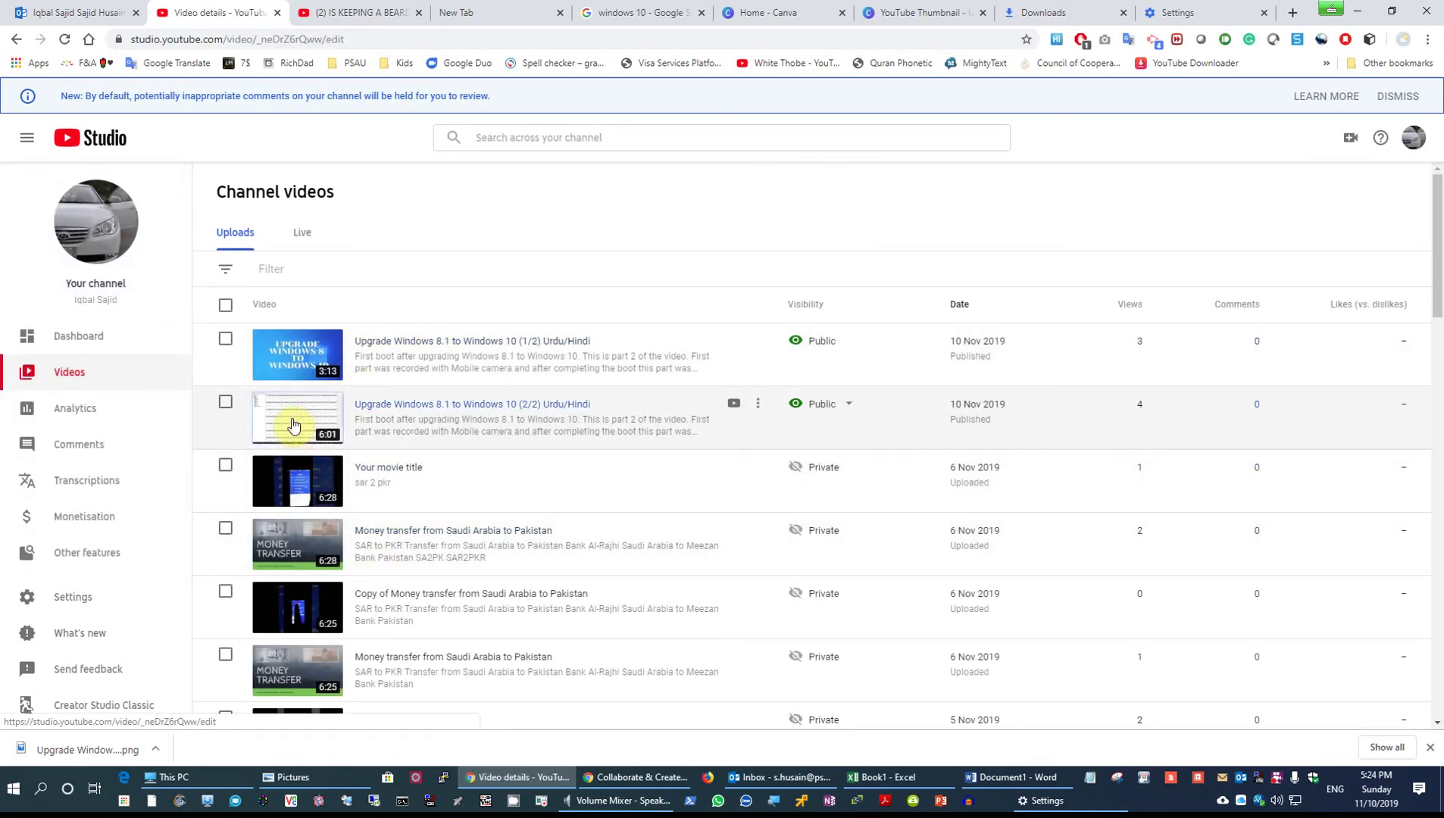
scroll(316, 596, "down", 1)
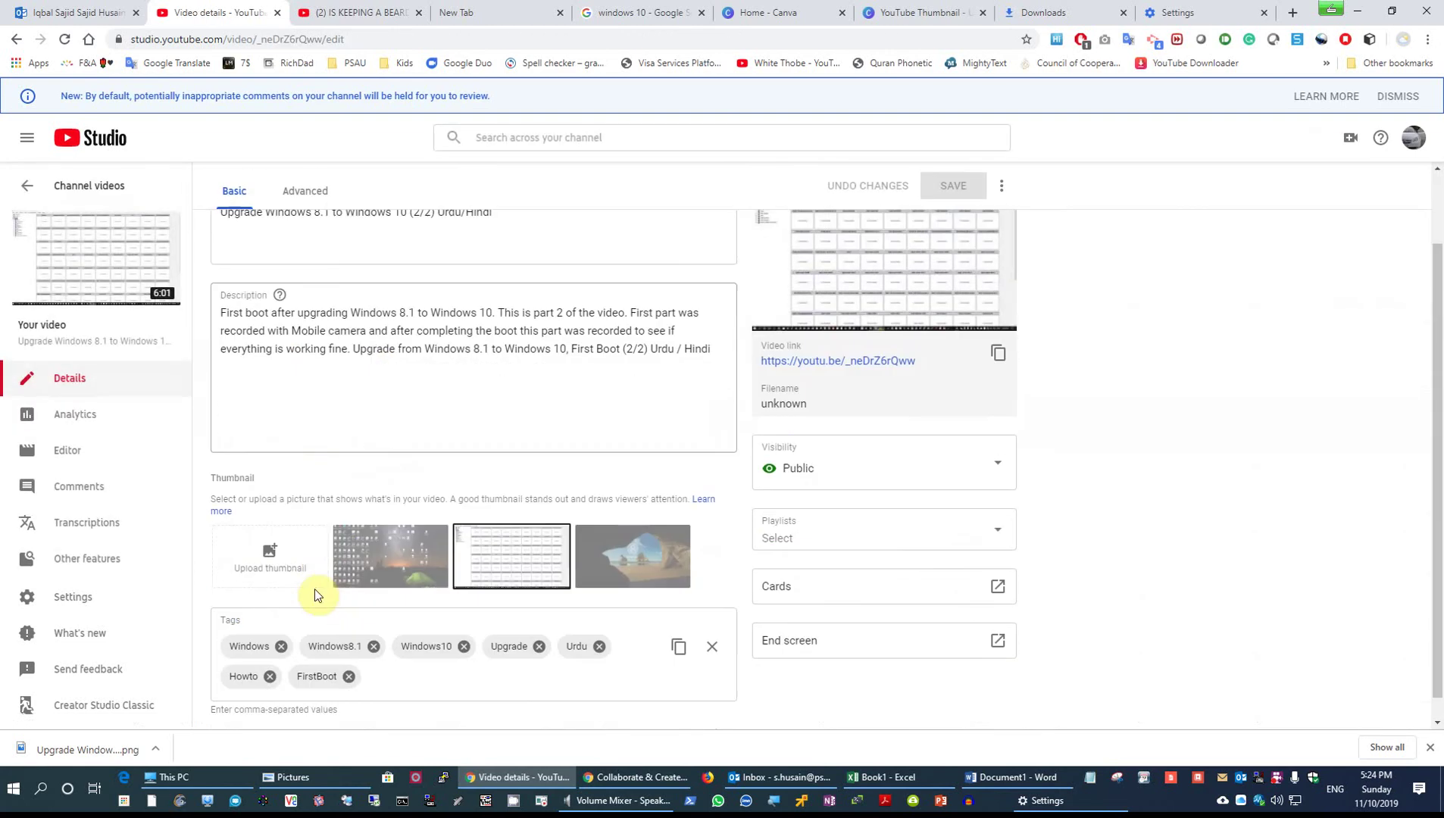
left_click(271, 535)
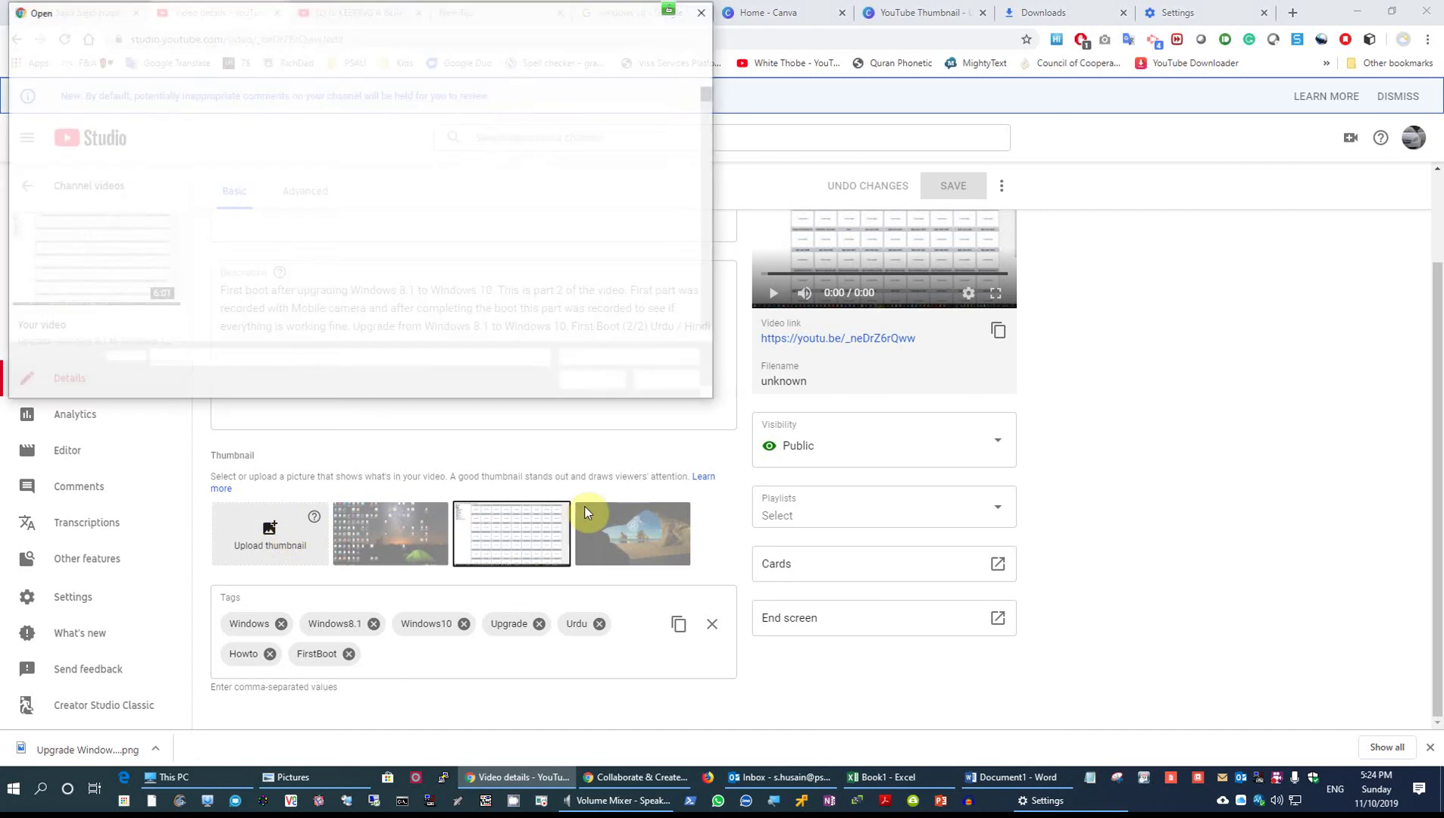
left_click(290, 105)
left_click(573, 382)
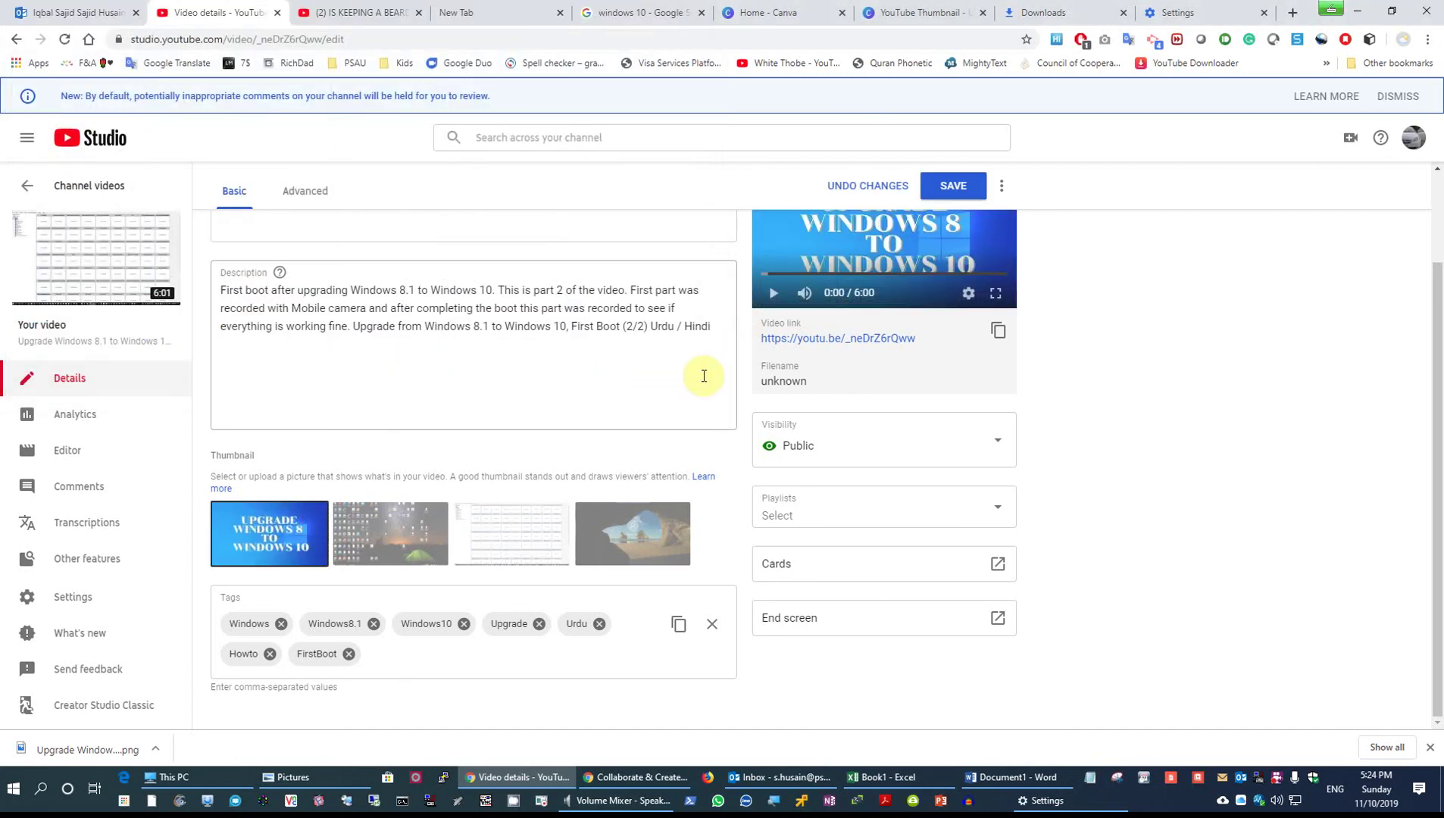
Step: Paste the tags copied from the (1/2) video into the (2/2) video's tags and save the changes
left_click(456, 657)
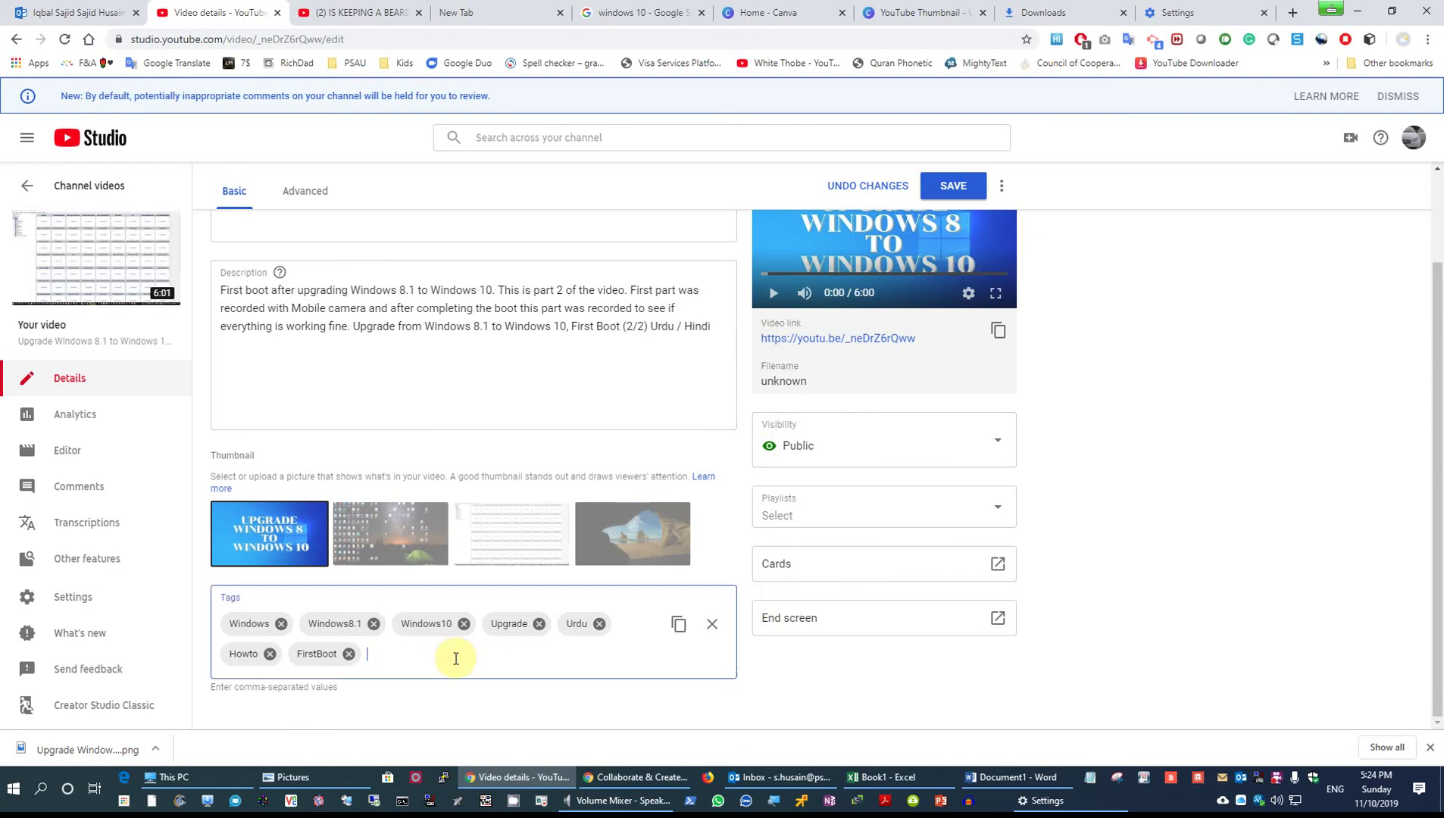
key("ctrl+v")
scroll(698, 683, "down", 2)
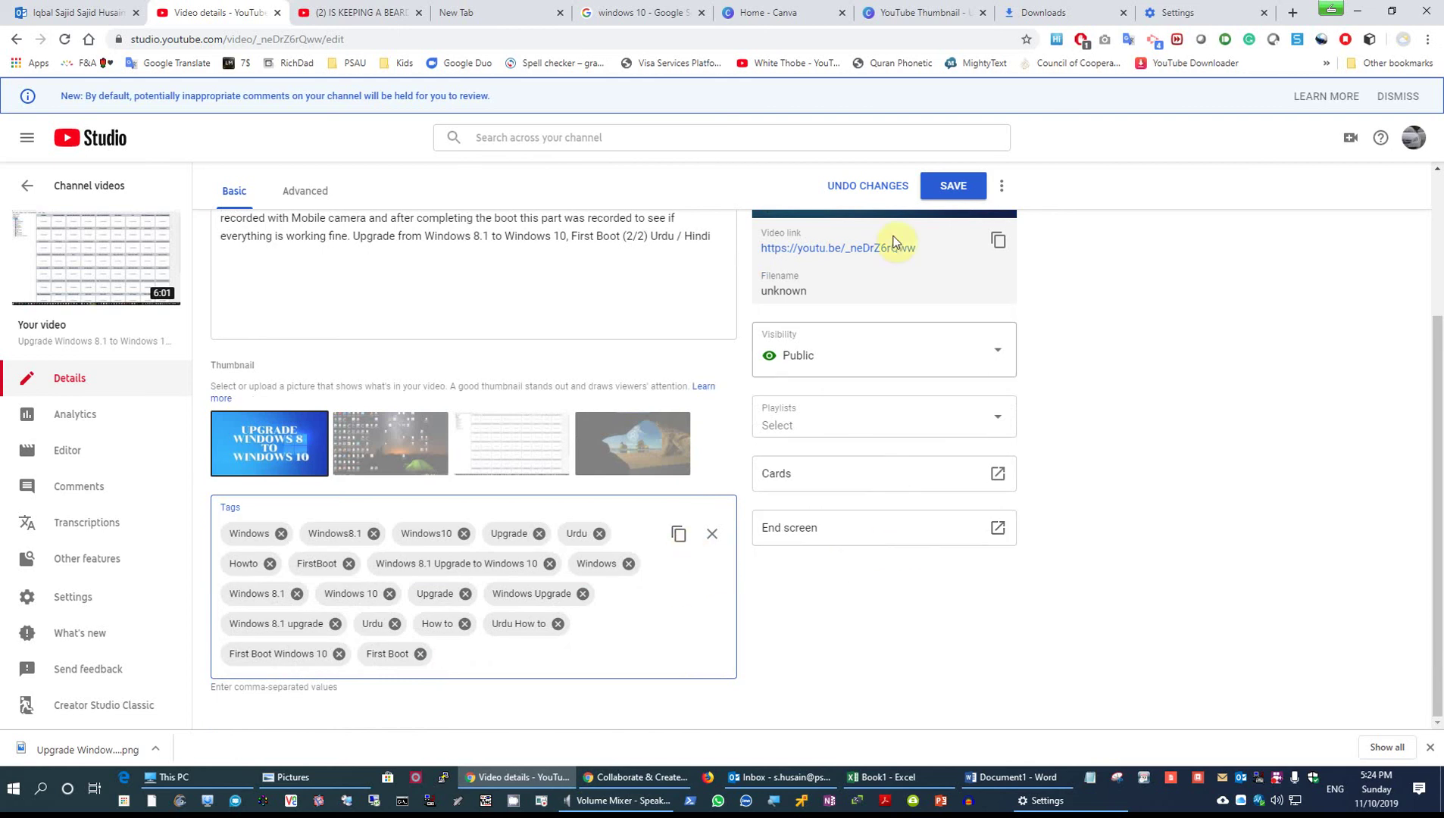
left_click(939, 191)
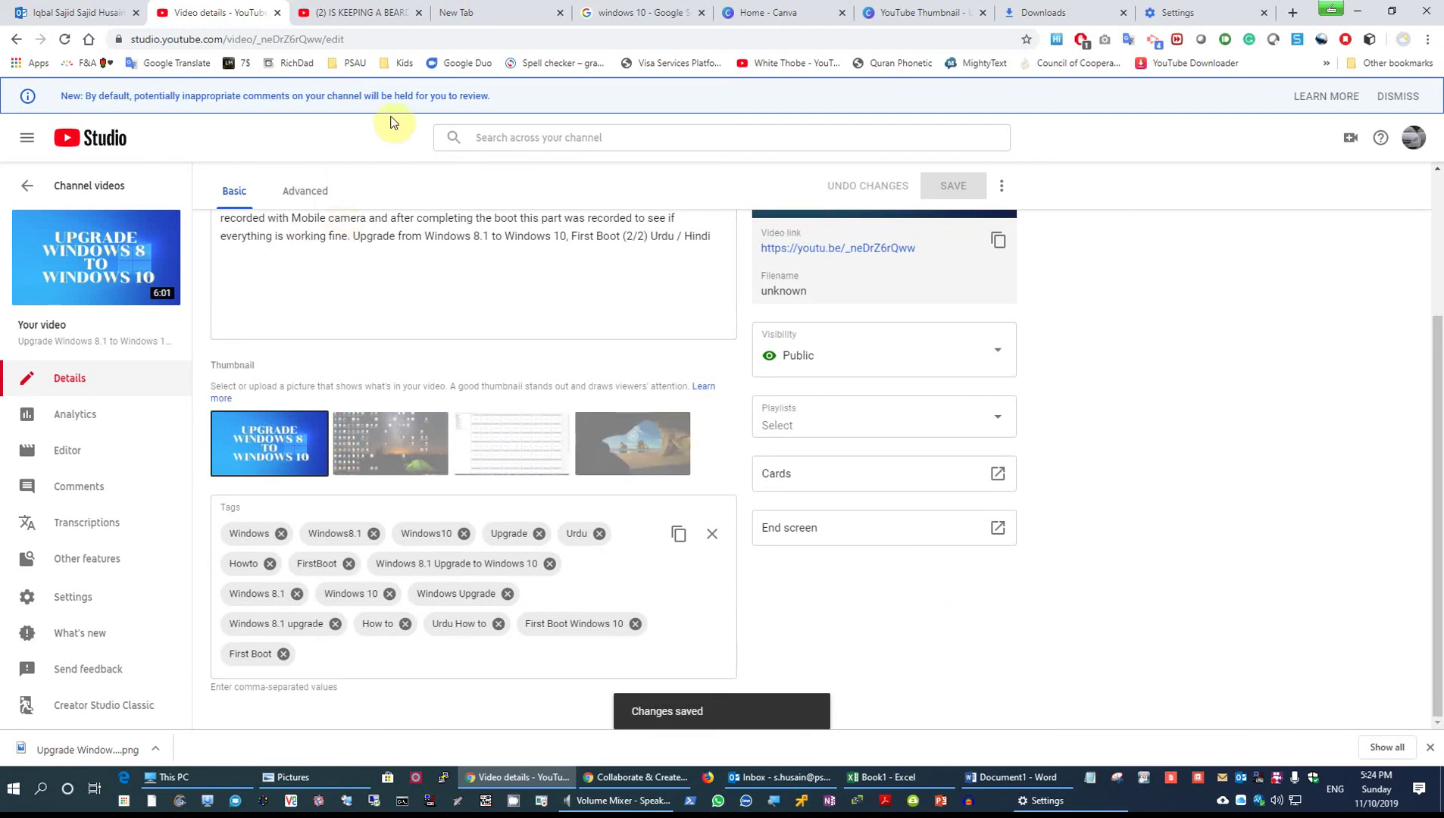
Step: Return to the channel videos list, view the channel on YouTube and look through the thumbnails of all its uploaded videos
left_click(25, 186)
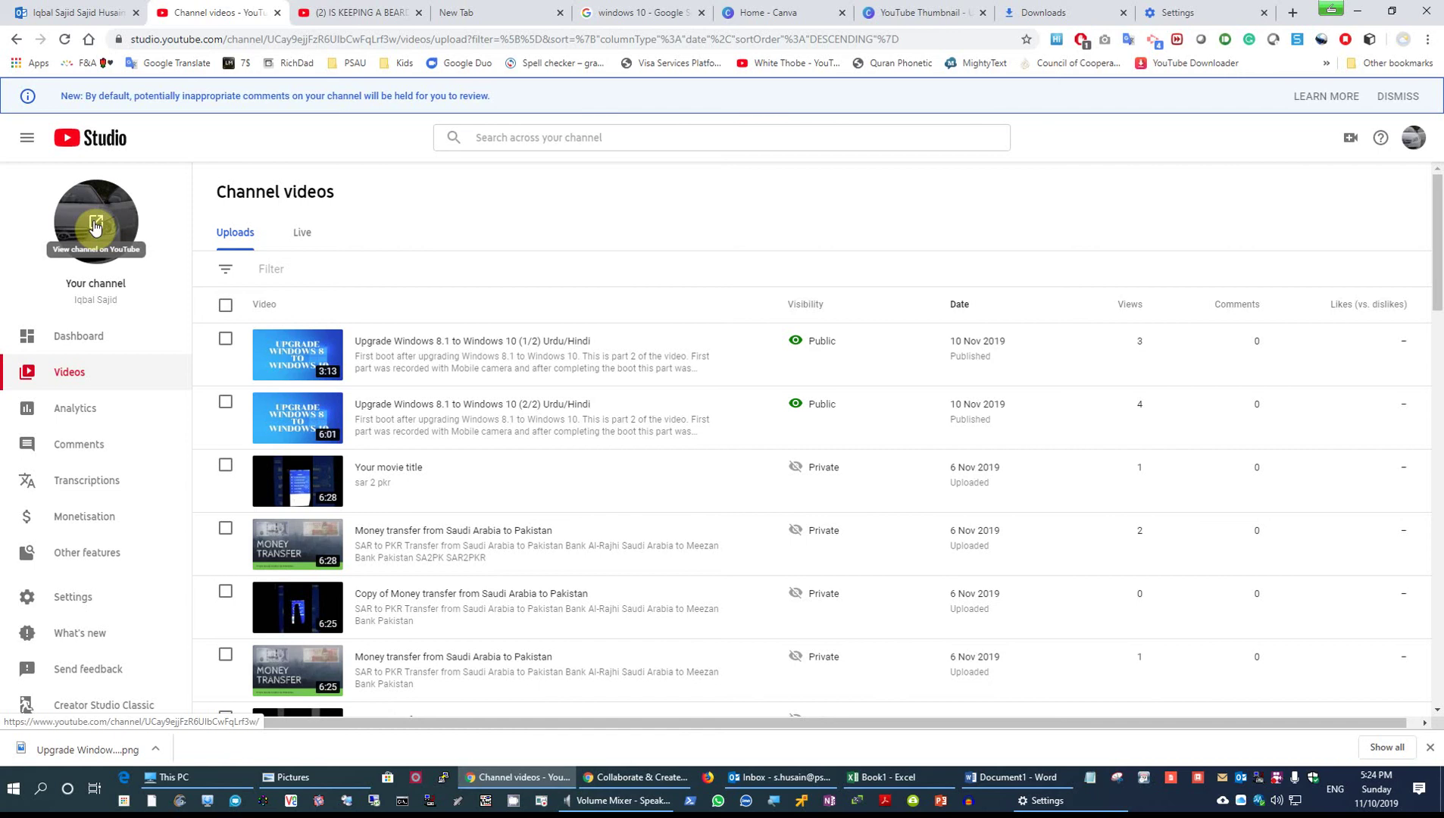
left_click(96, 227)
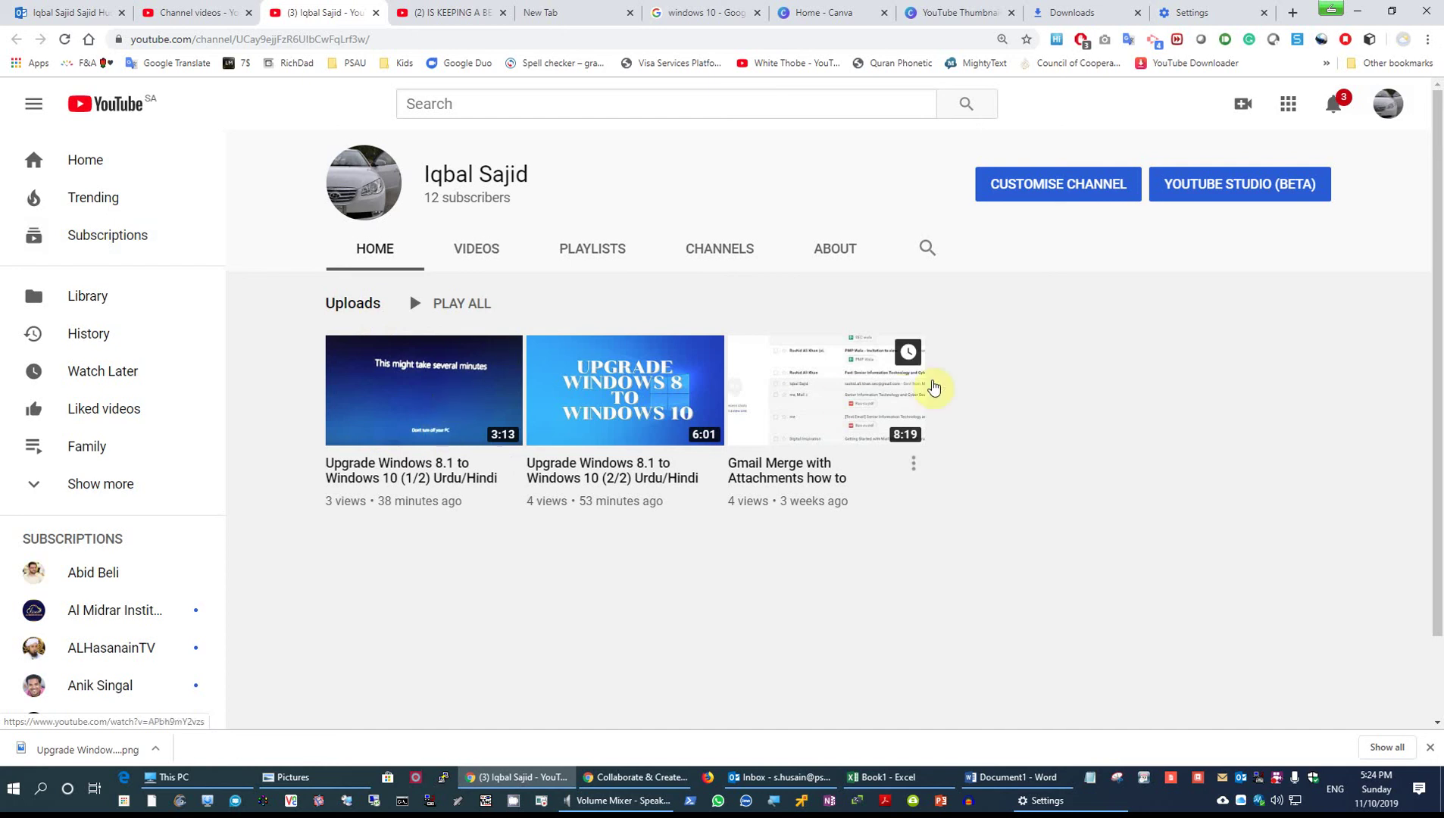
left_click(489, 252)
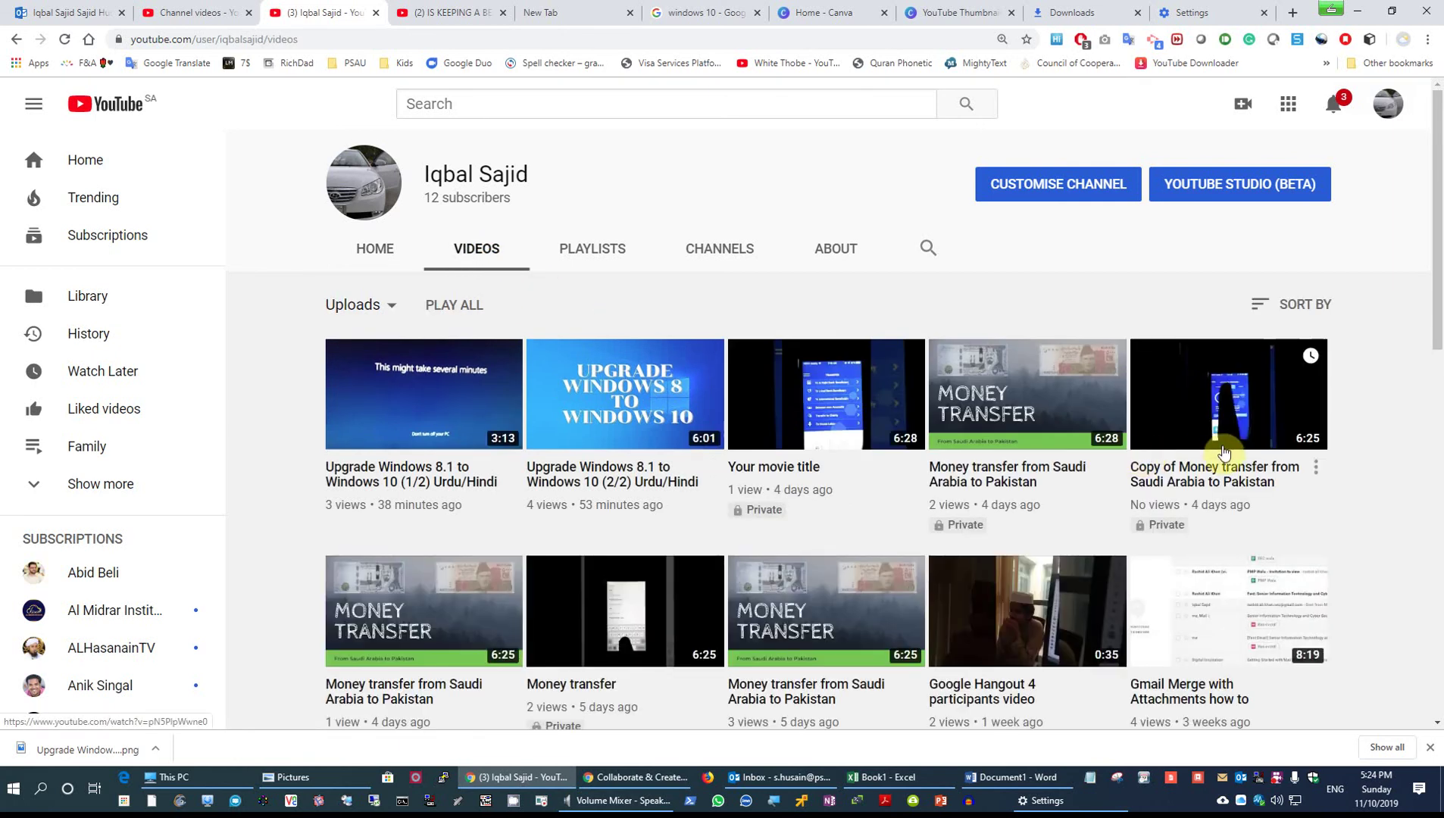
scroll(1225, 451, "down", 3)
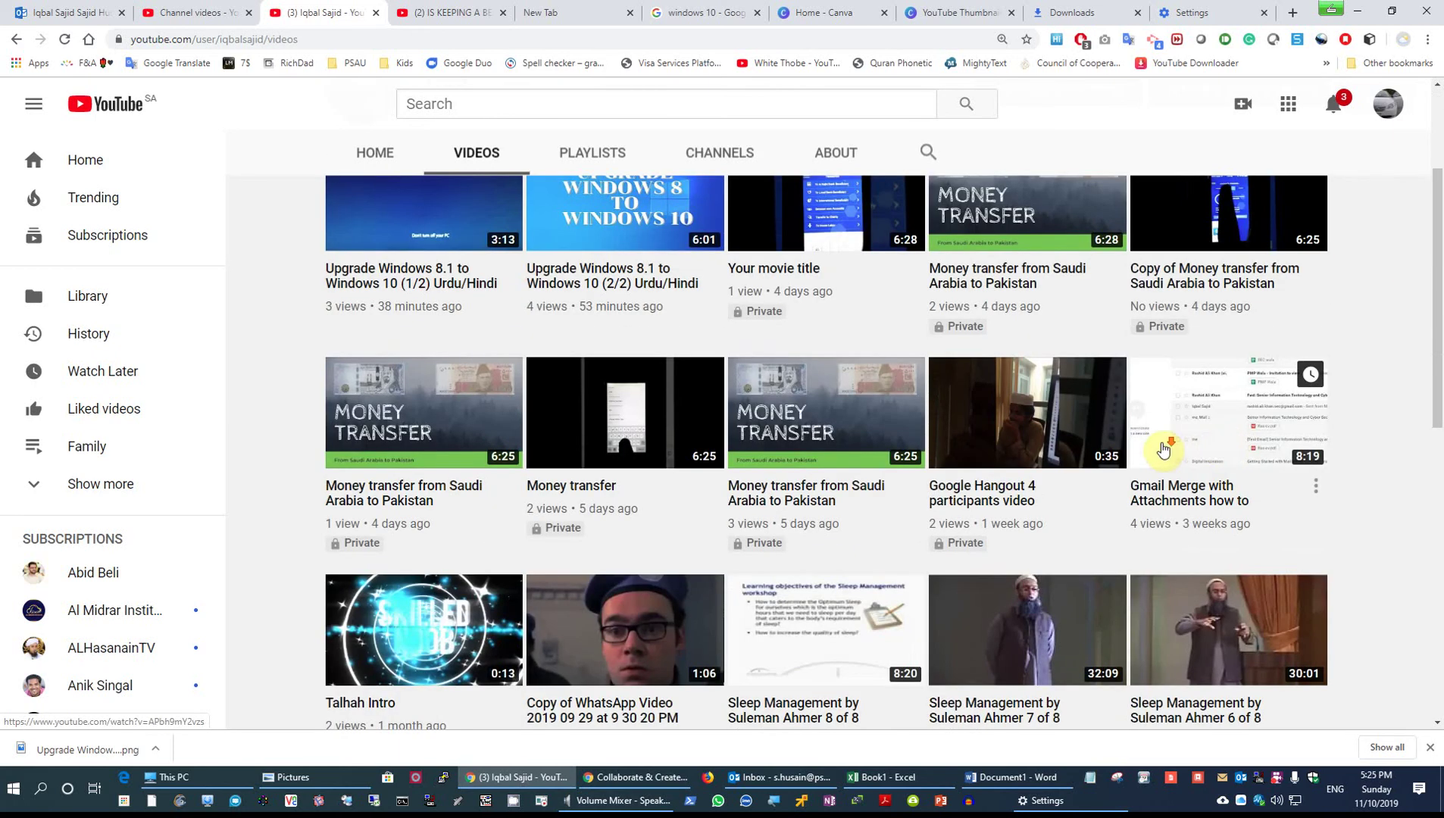
scroll(1153, 454, "down", 5)
scroll(1148, 450, "up", 8)
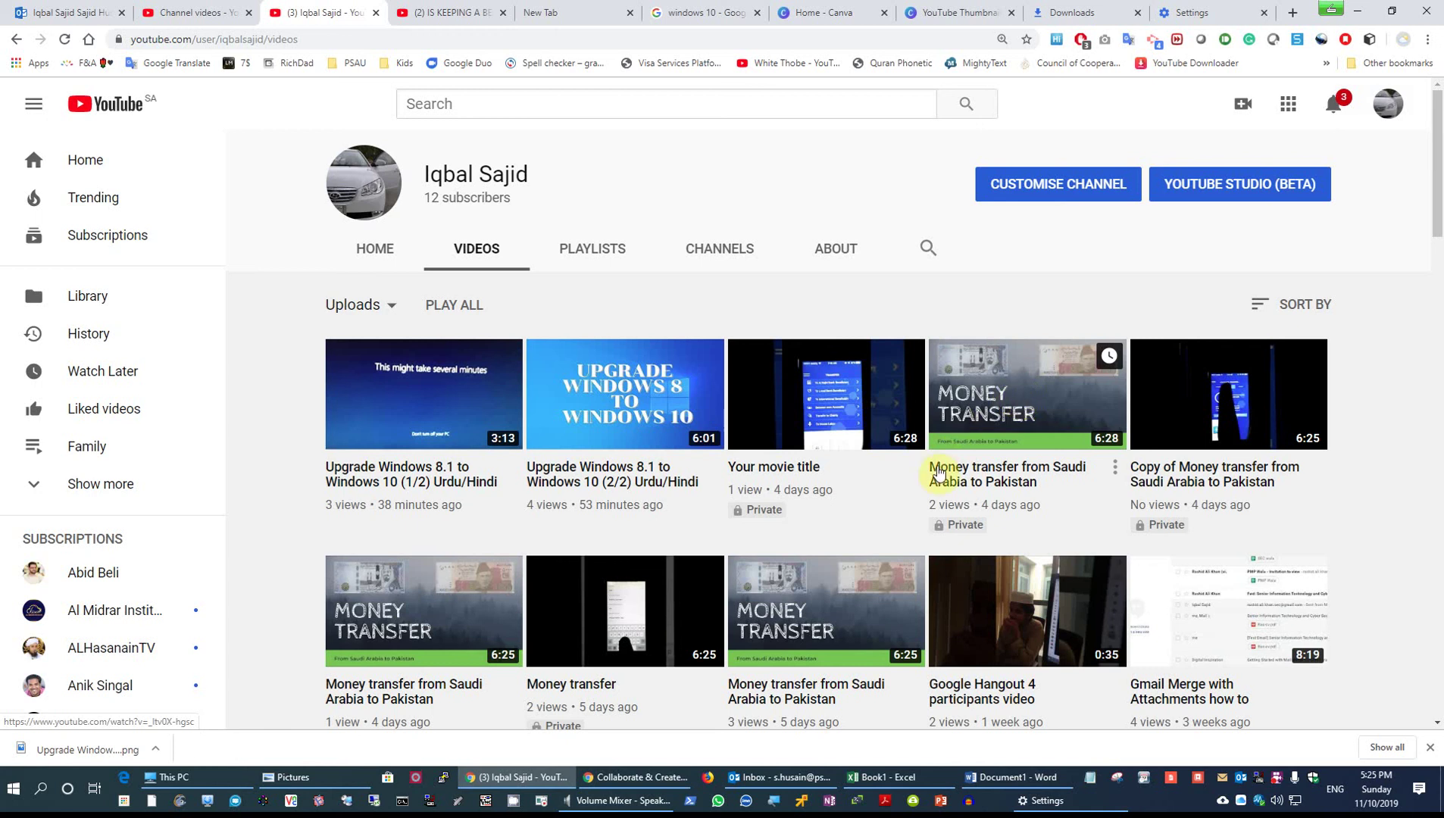
scroll(898, 484, "down", 1)
scroll(897, 485, "down", 2)
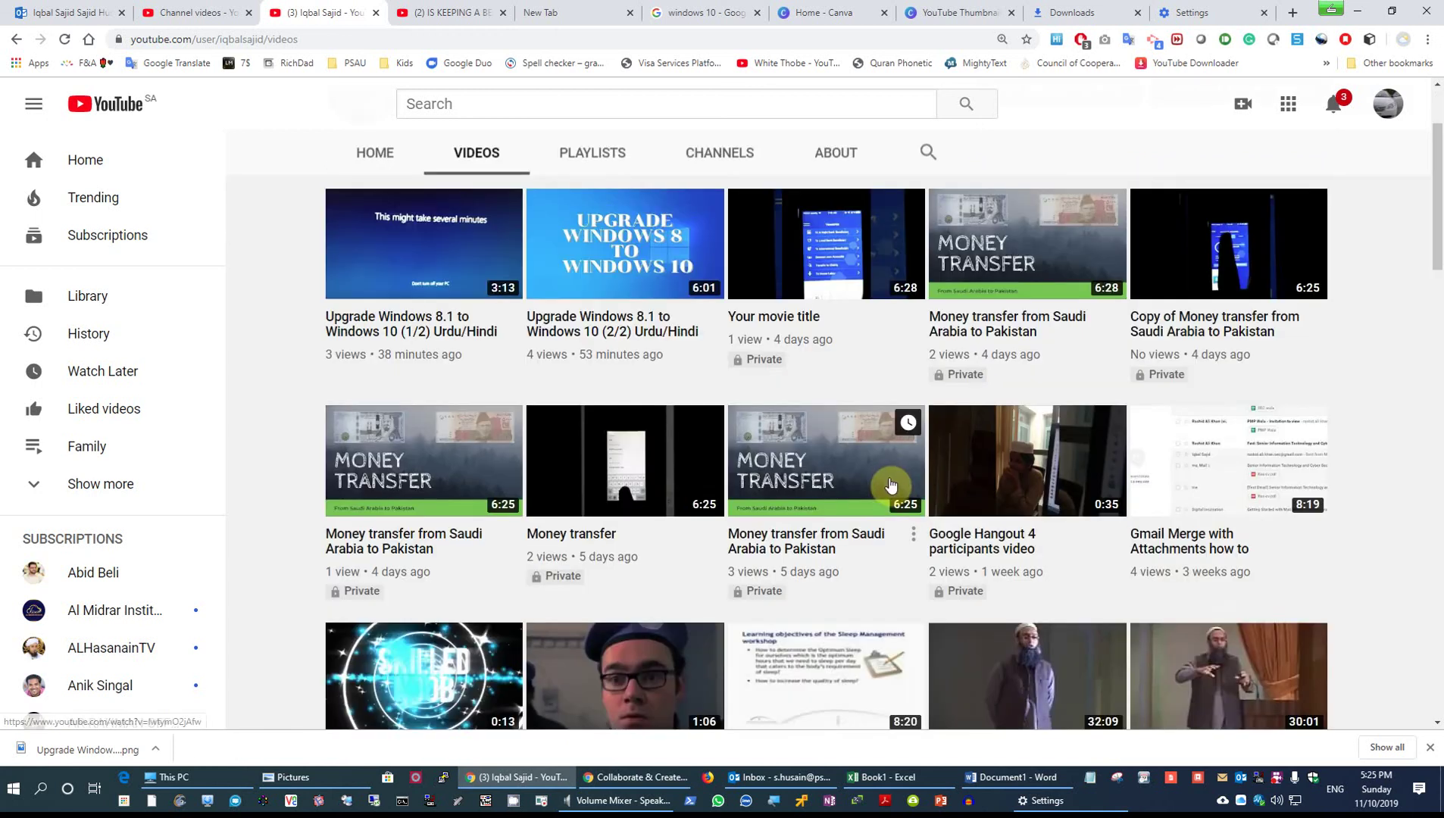
scroll(893, 485, "down", 10)
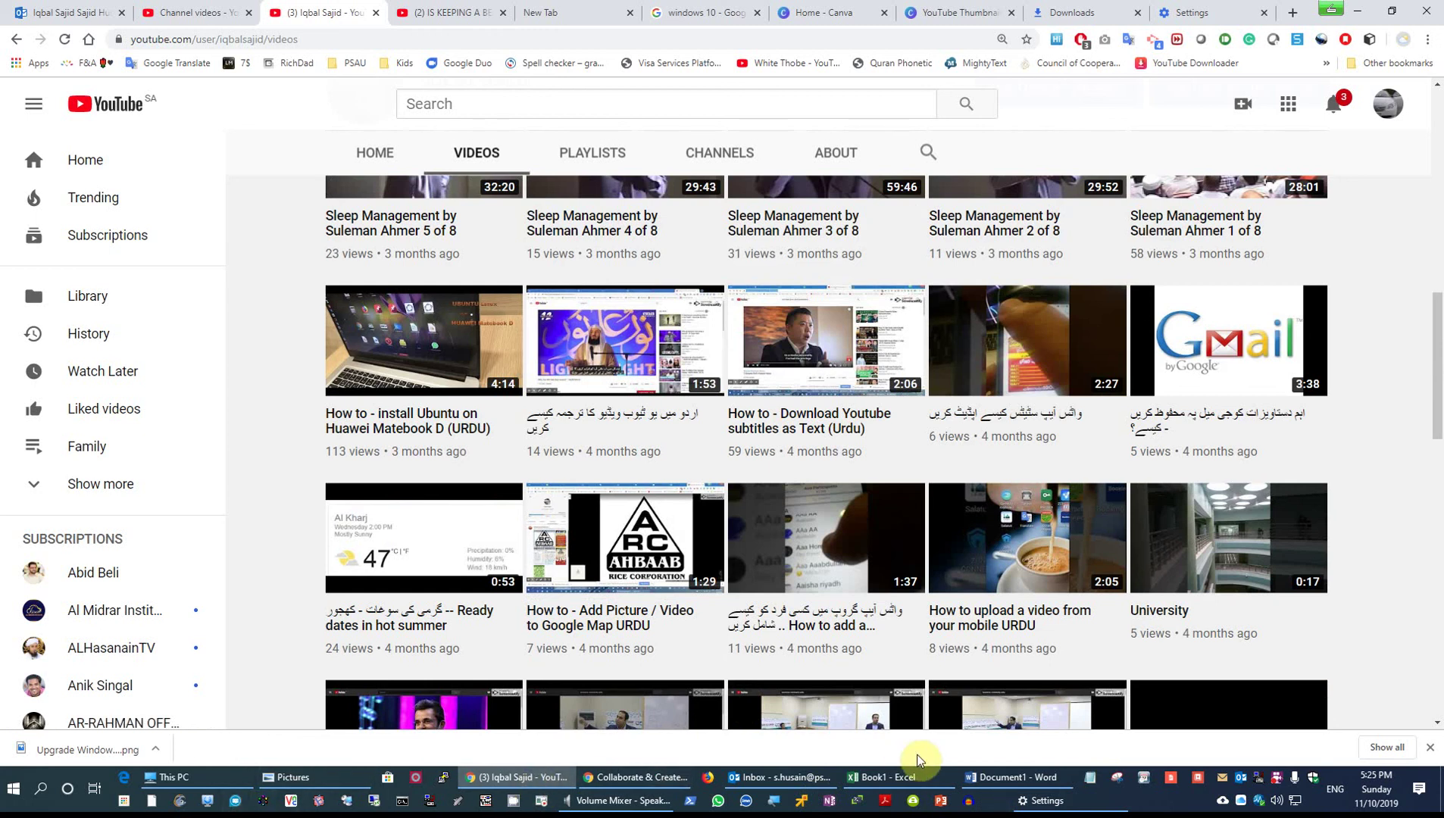
right_click(1277, 778)
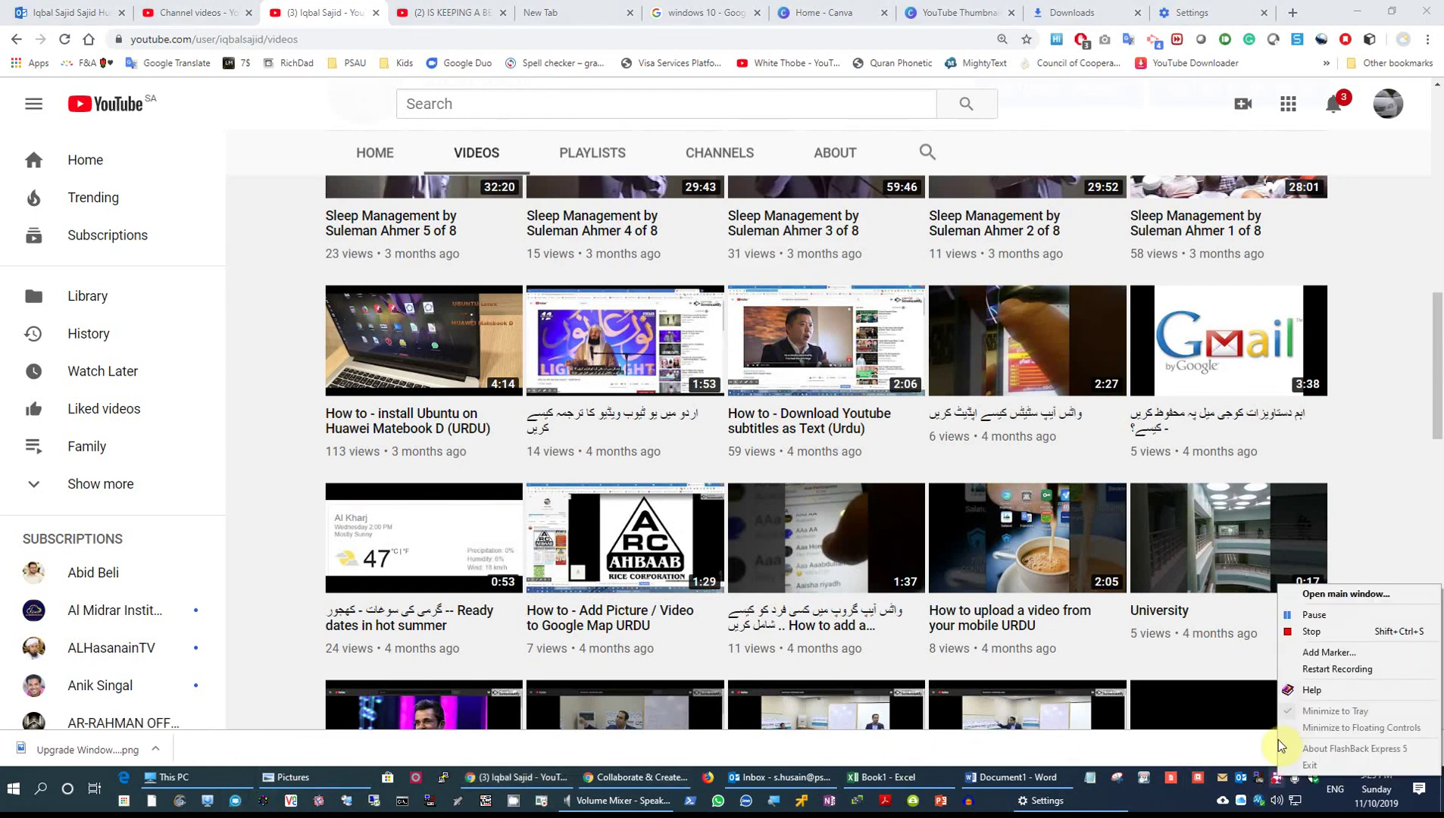